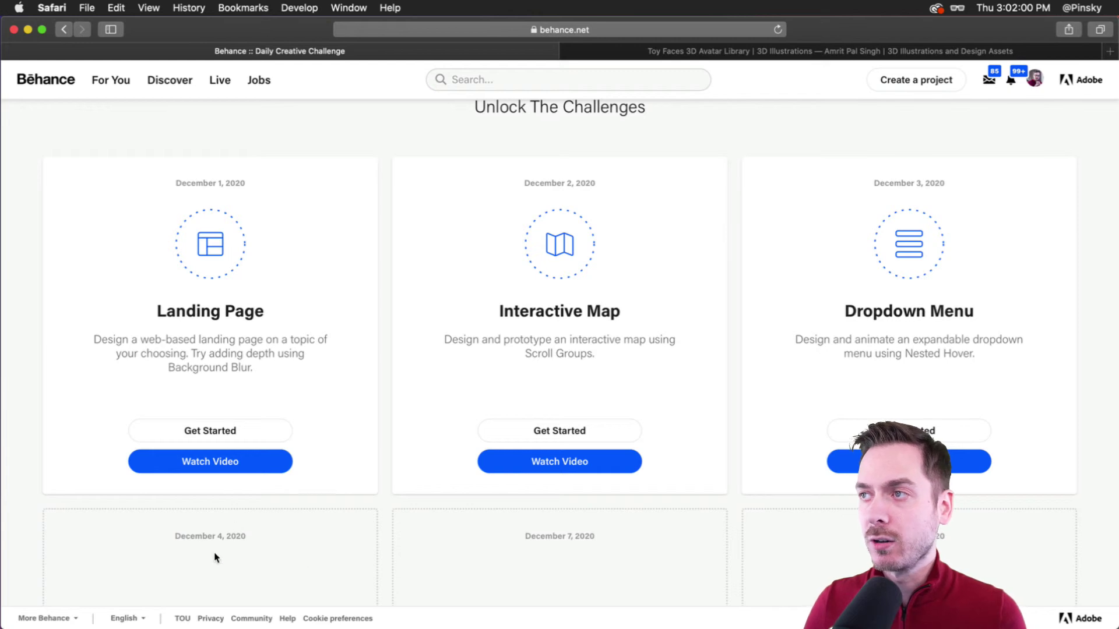
Switch to Discord and review the creative-challenge posts, from the challenge #1 spotlight rules to challenge #3's Nested Hover brief.
{"action": "scroll", "coordinate": [863, 351], "scroll_direction": "up", "scroll_amount": 5}
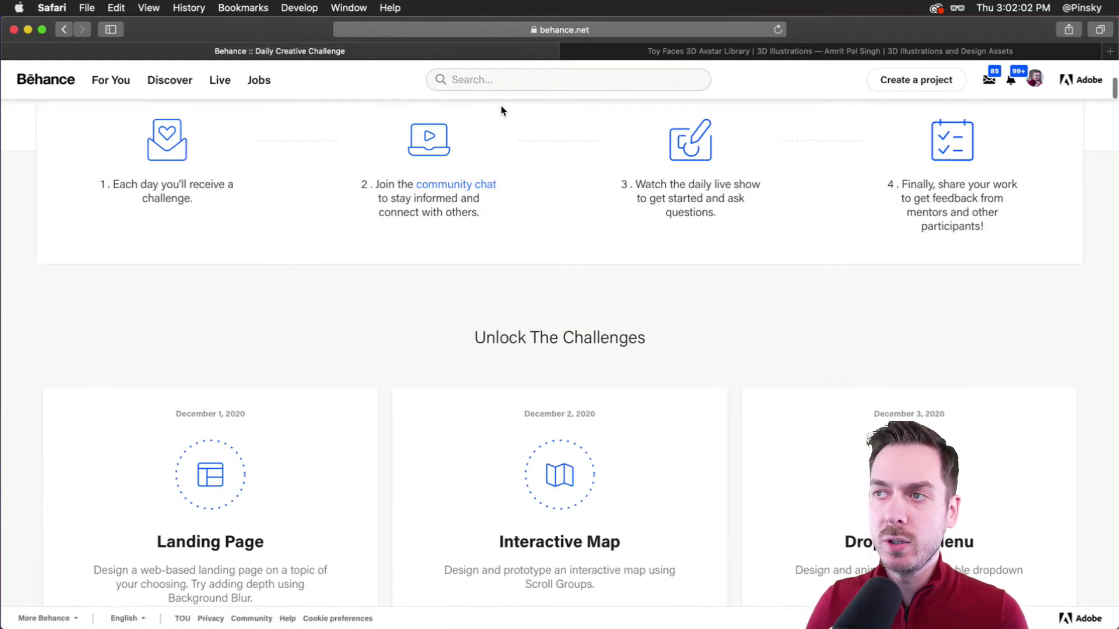
{"action": "key", "text": "super+Tab"}
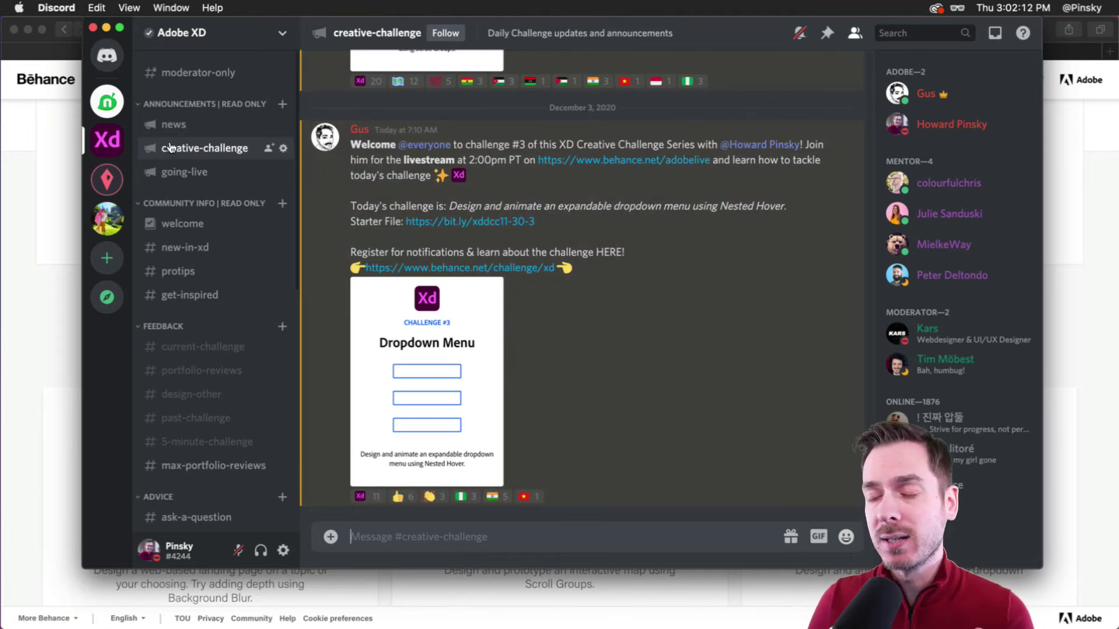
{"action": "scroll", "coordinate": [587, 360], "scroll_direction": "up", "scroll_amount": 10}
{"action": "scroll", "coordinate": [587, 365], "scroll_direction": "up", "scroll_amount": 5}
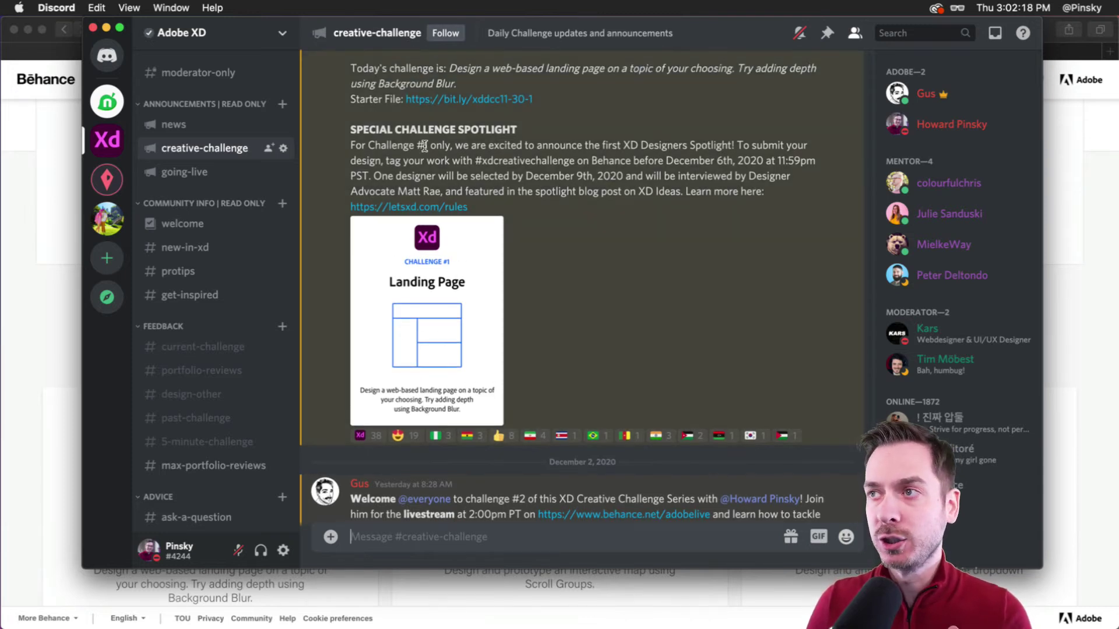
{"action": "scroll", "coordinate": [574, 192], "scroll_direction": "up", "scroll_amount": 1}
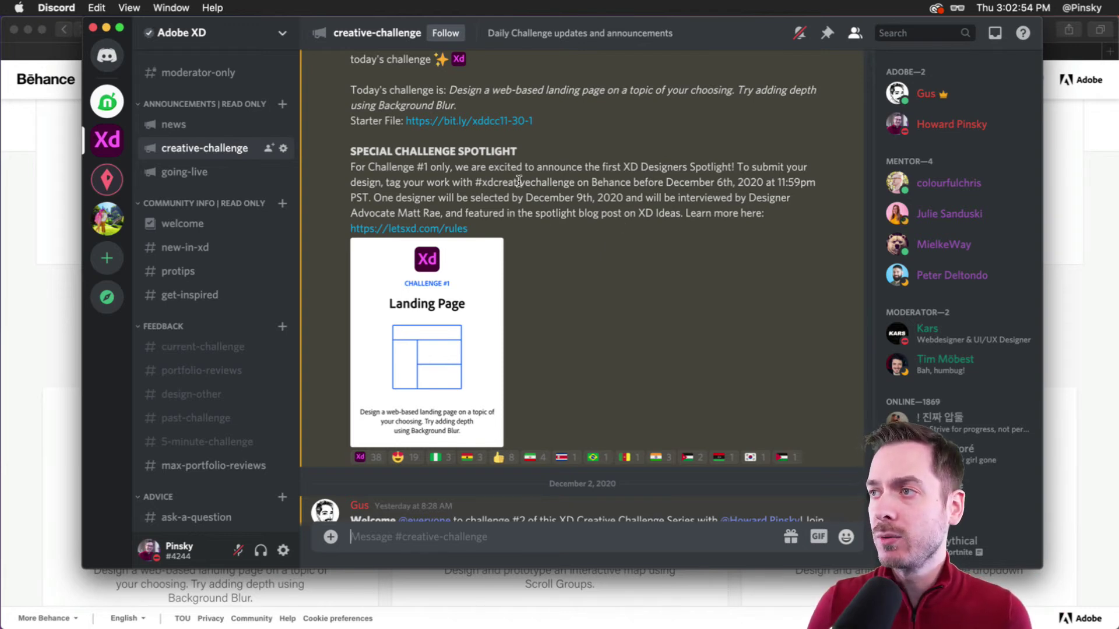
{"action": "key", "text": "alt+super+8"}
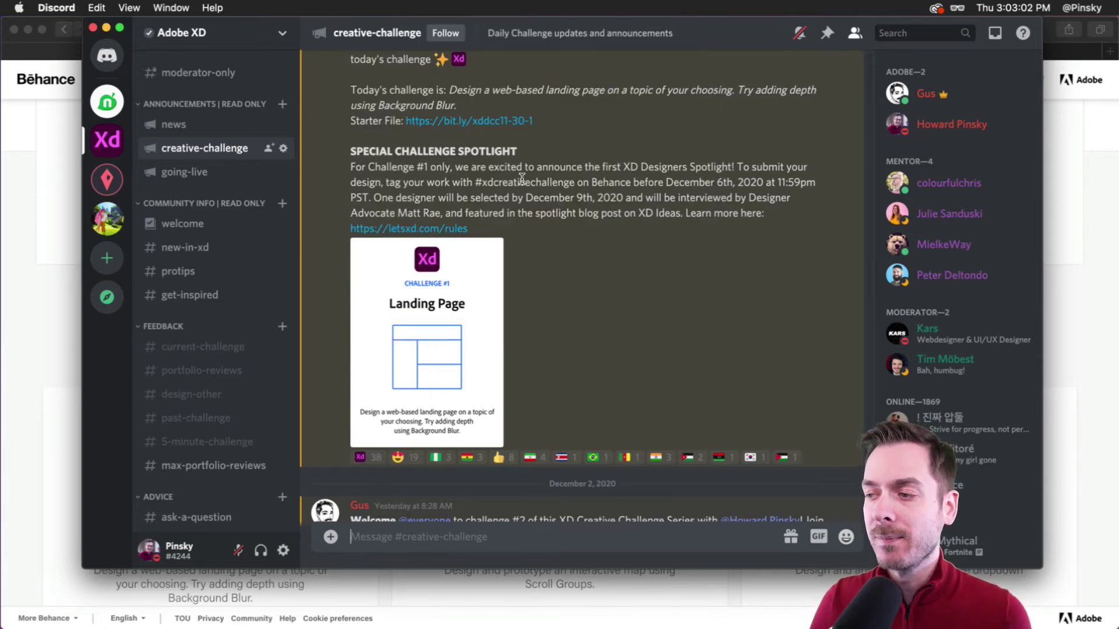
{"action": "scroll", "coordinate": [522, 175], "scroll_direction": "down", "scroll_amount": 5}
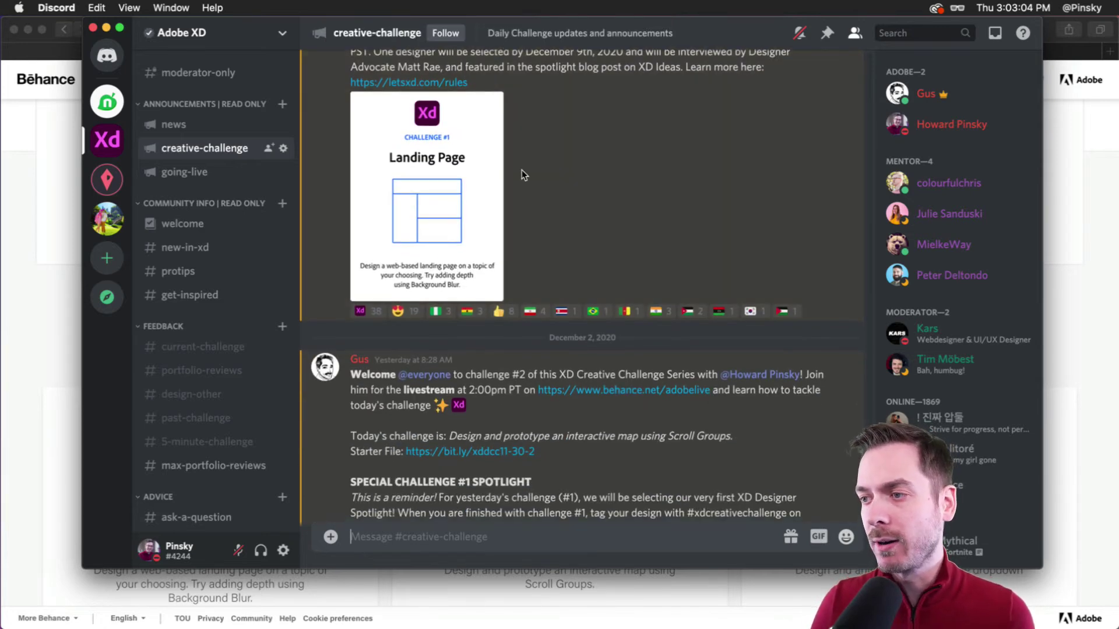
{"action": "scroll", "coordinate": [522, 170], "scroll_direction": "down", "scroll_amount": 10}
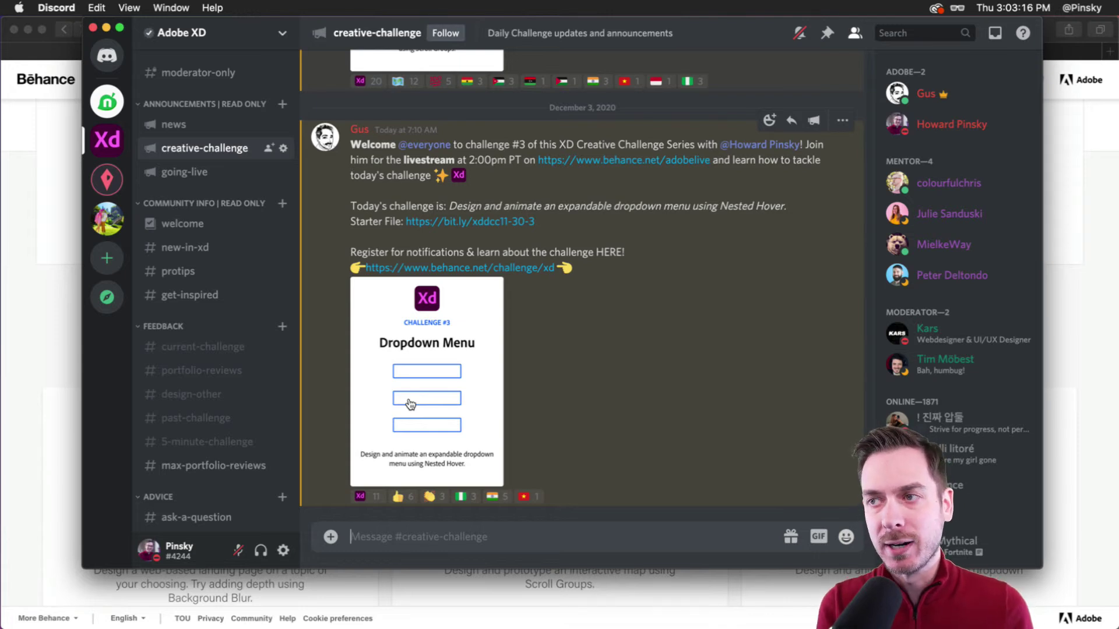
{"action": "left_click_drag", "start_coordinate": [788, 207], "coordinate": [702, 214]}
{"action": "left_click", "coordinate": [754, 217]}
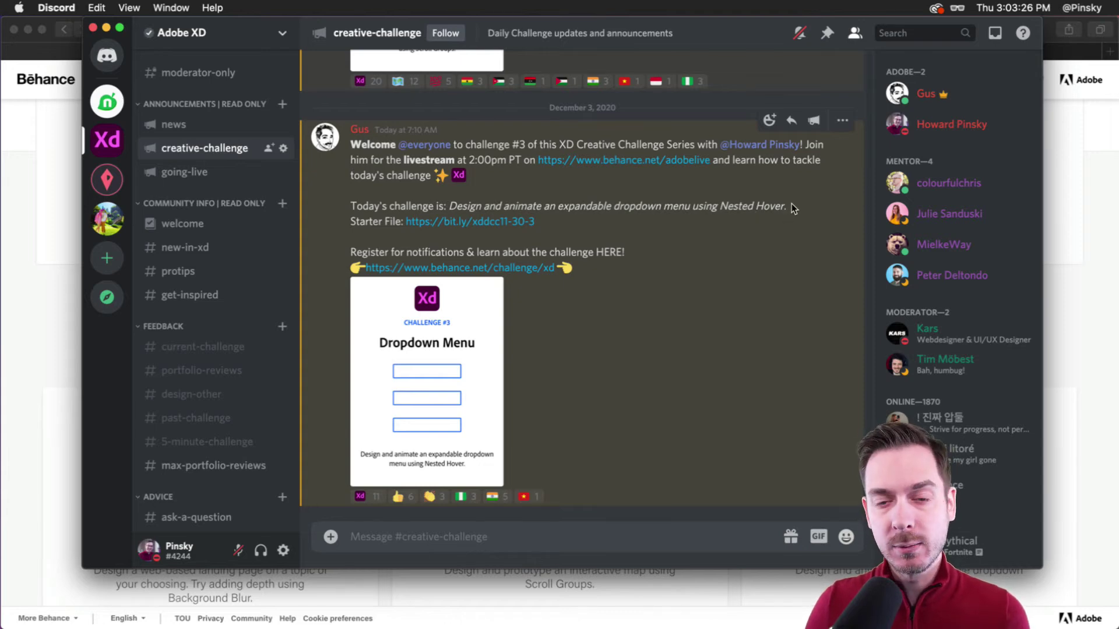
Return to the Behance challenge page in Safari and open the Dropdown Menu starter file in Adobe XD in a maximized window.
{"action": "left_click", "coordinate": [49, 331]}
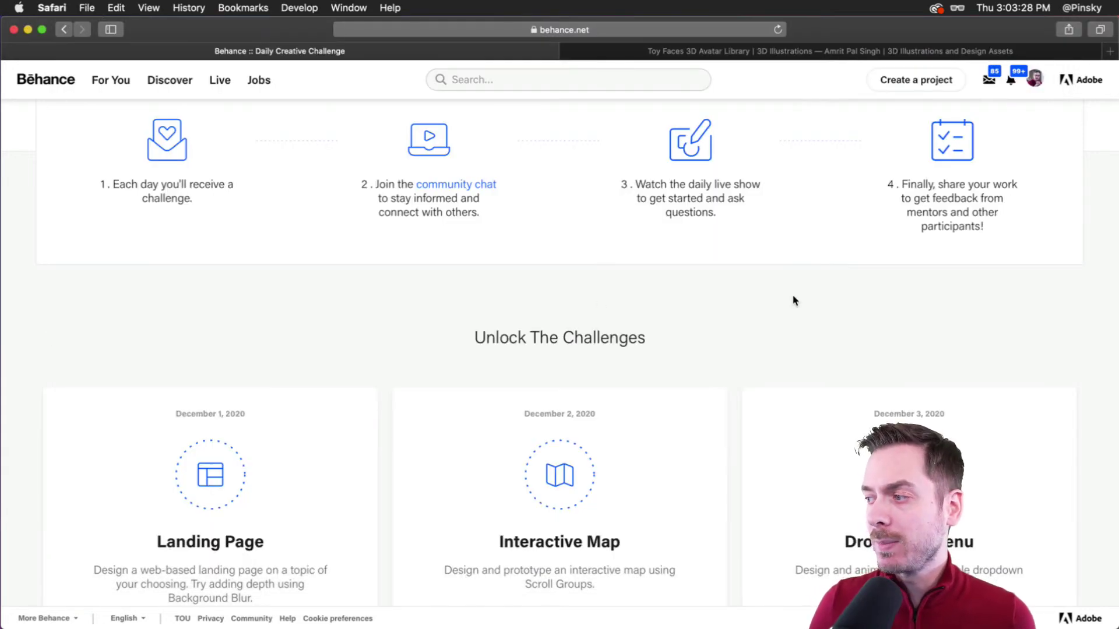
{"action": "scroll", "coordinate": [793, 300], "scroll_direction": "down", "scroll_amount": 4}
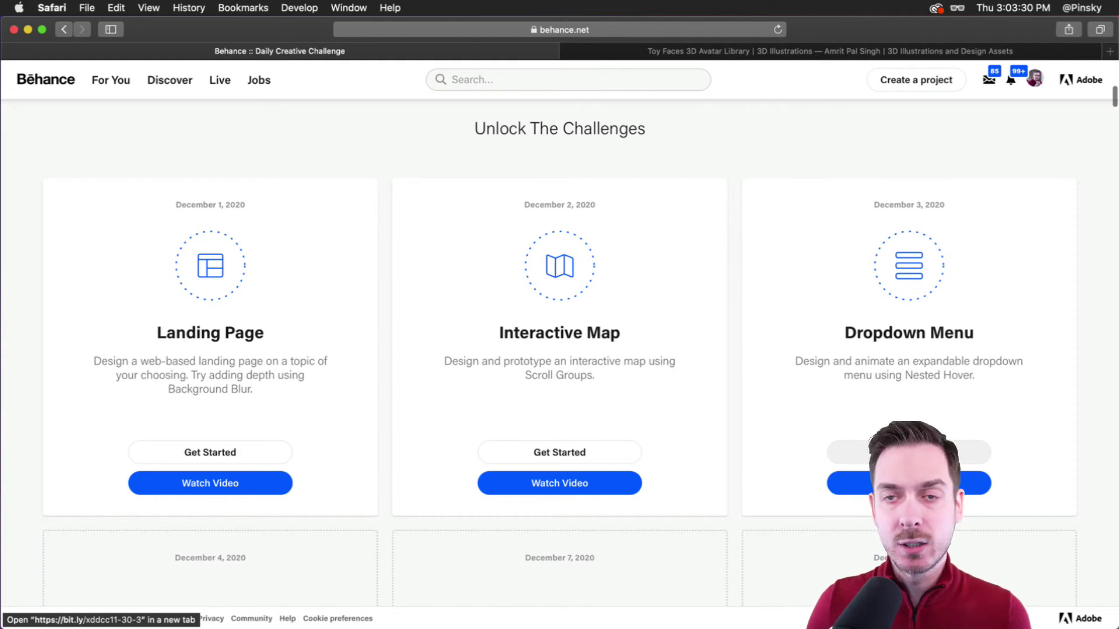
{"action": "left_click", "coordinate": [909, 452], "text": "super"}
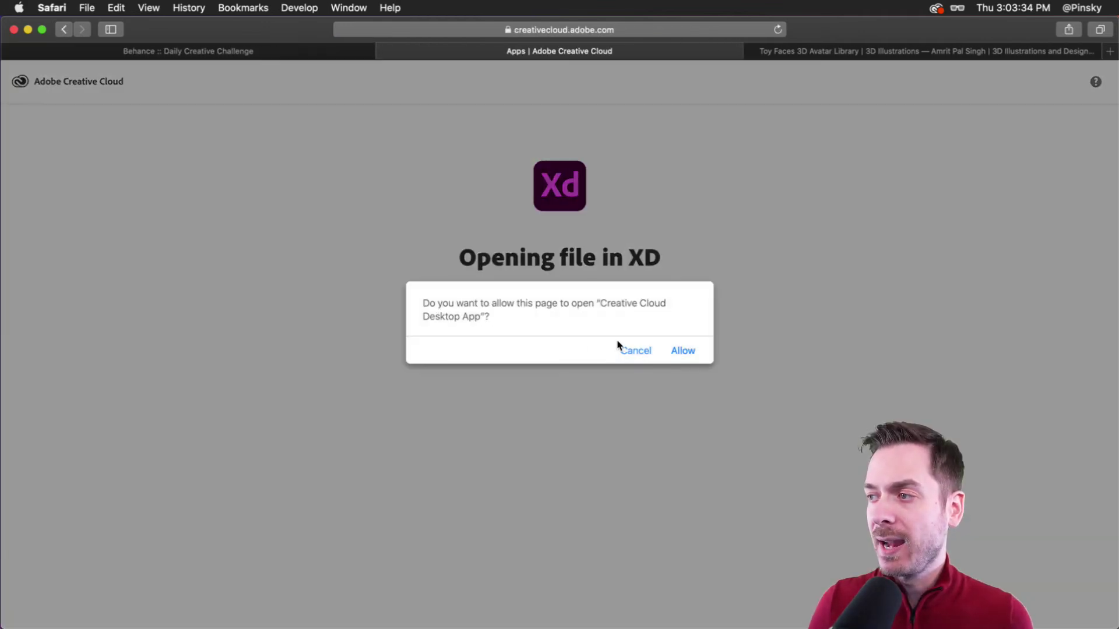
{"action": "left_click", "coordinate": [690, 350]}
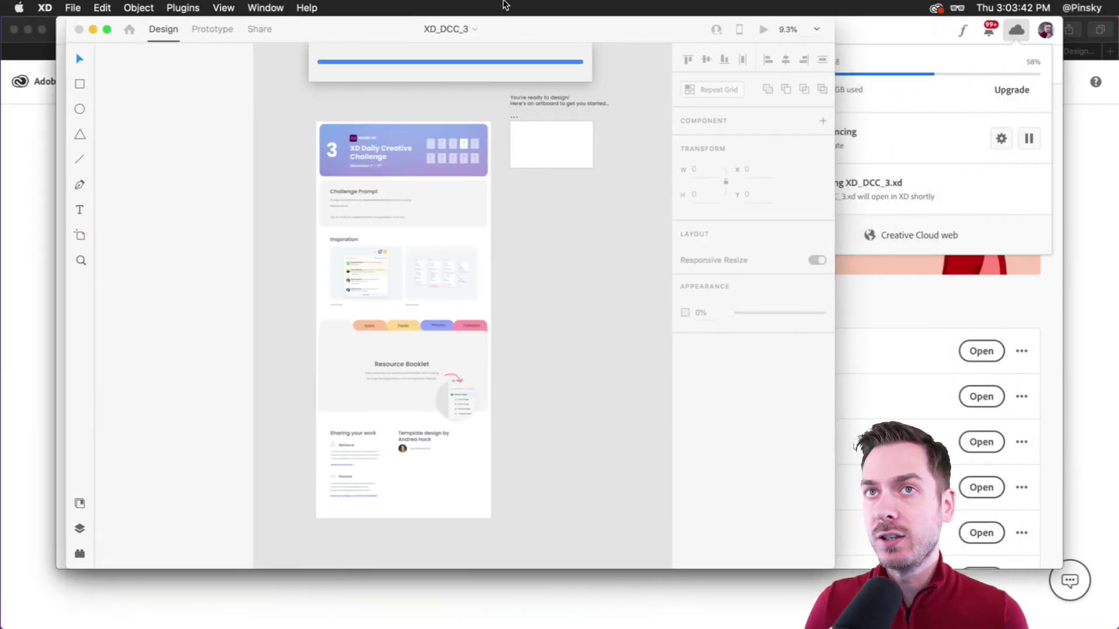
{"action": "left_click", "coordinate": [42, 28]}
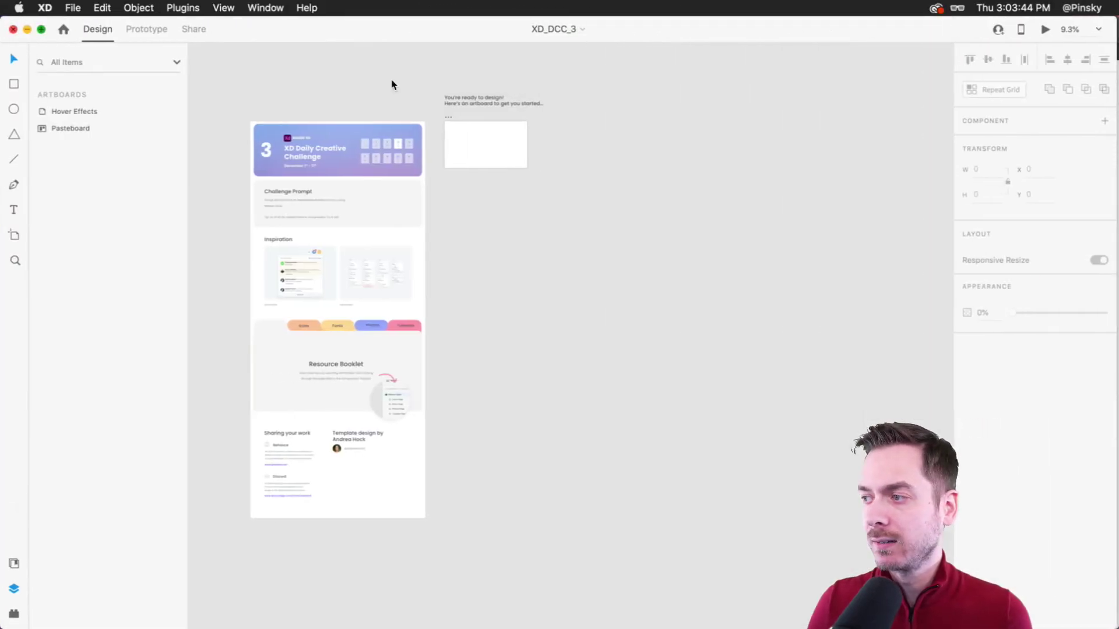
Examine the challenge prompt, the inspiration examples and the blank Hover Effects artboard in the starter file.
{"action": "scroll", "coordinate": [382, 244], "scroll_direction": "left", "scroll_amount": 2}
{"action": "scroll", "coordinate": [435, 95], "scroll_direction": "up", "scroll_amount": 3}
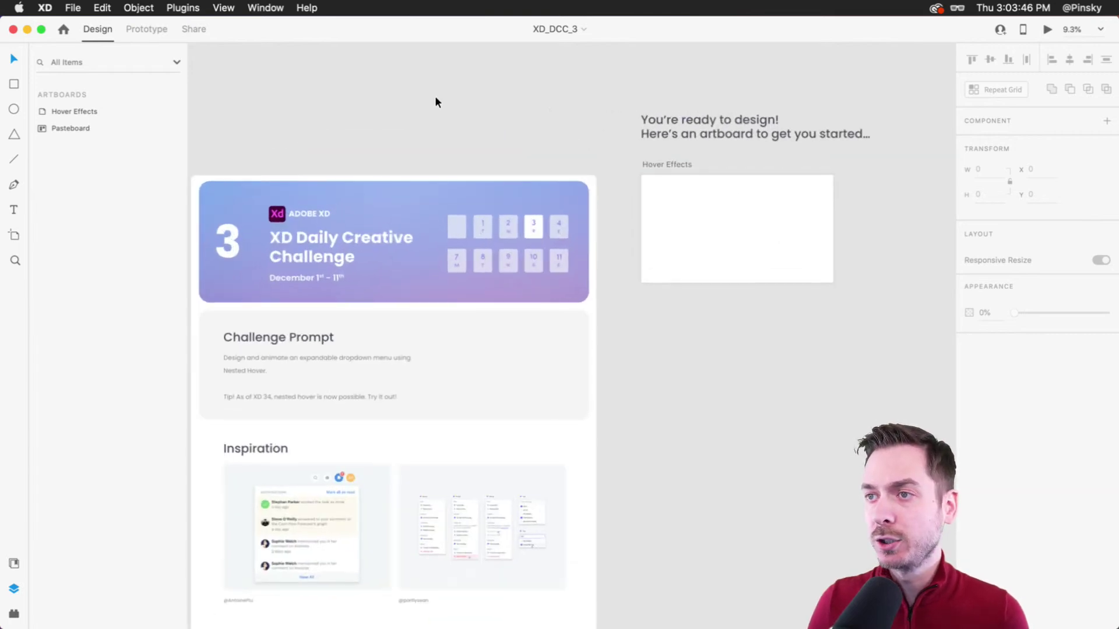
{"action": "scroll", "coordinate": [435, 98], "scroll_direction": "down", "scroll_amount": 1}
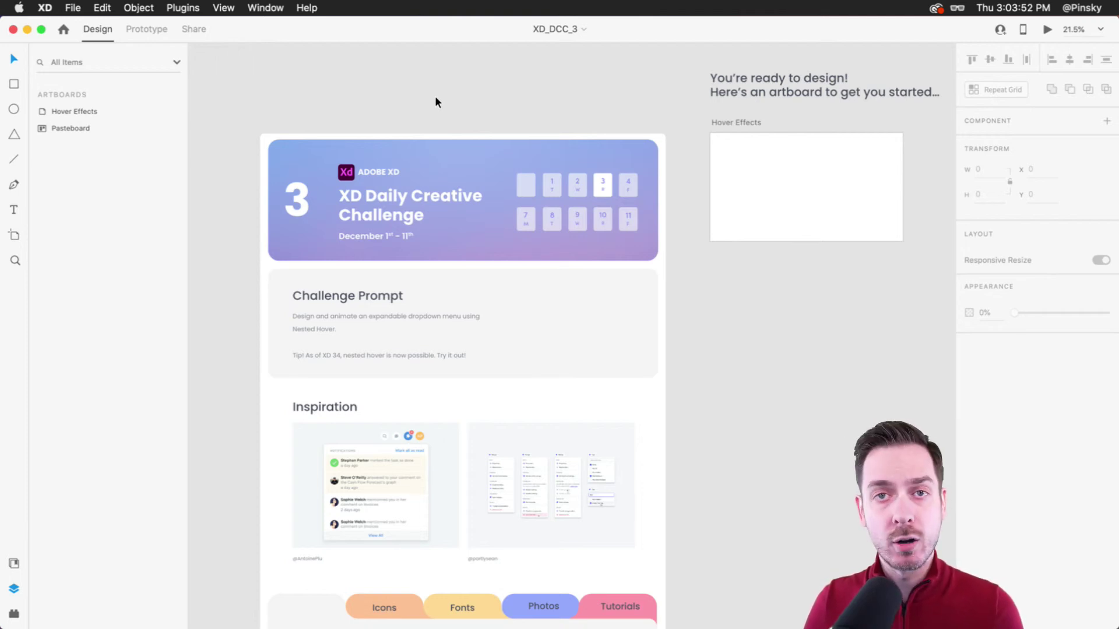
{"action": "scroll", "coordinate": [435, 102], "scroll_direction": "down", "scroll_amount": 1}
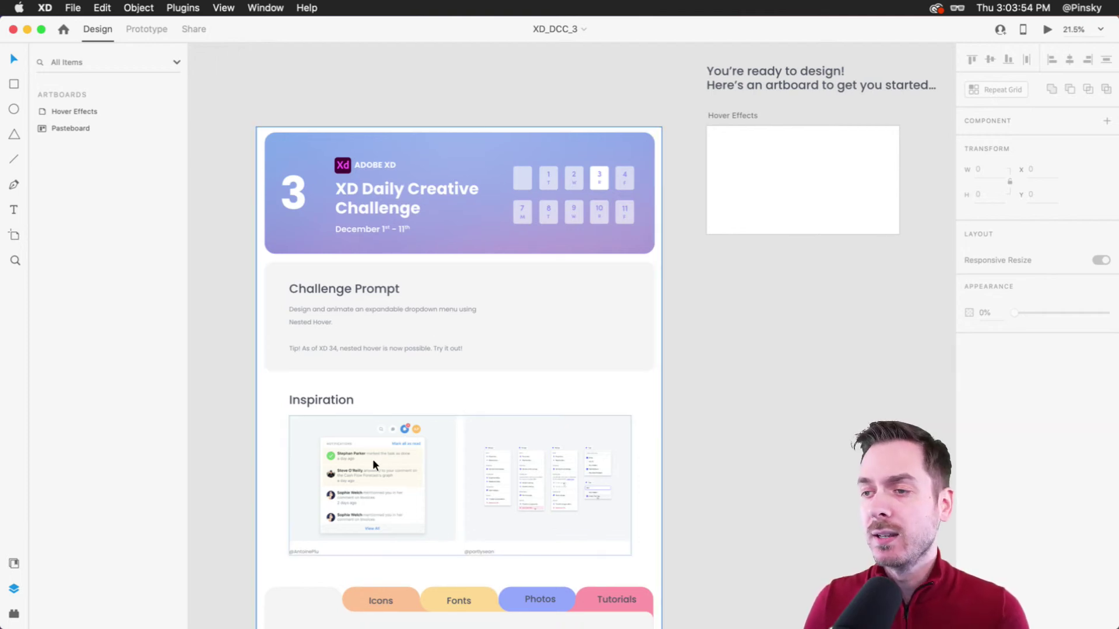
{"action": "left_click", "coordinate": [345, 422]}
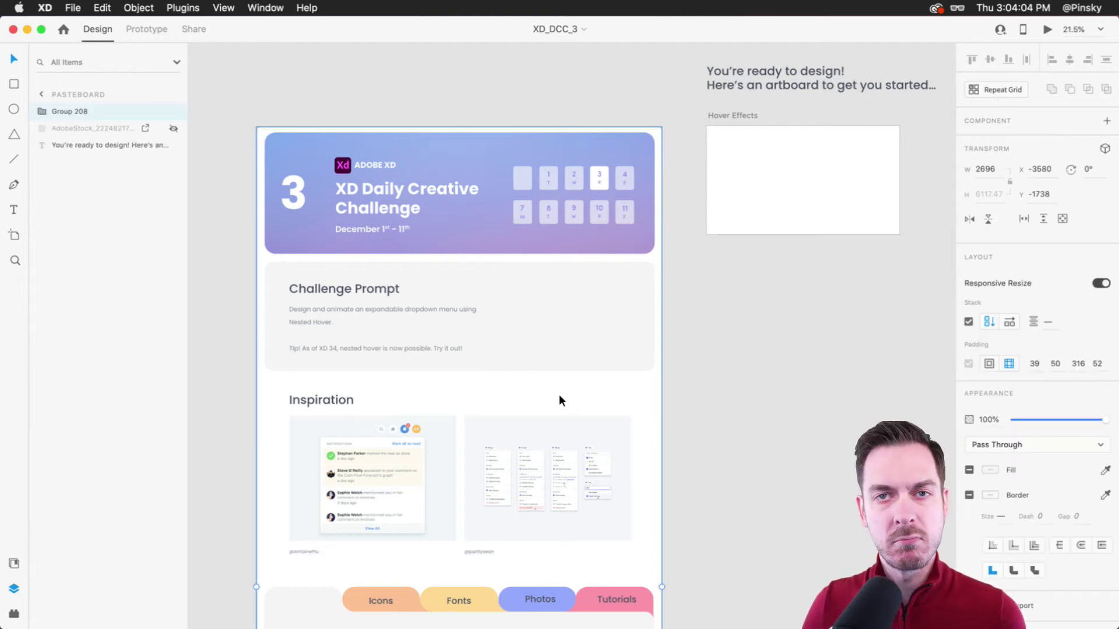
{"action": "scroll", "coordinate": [366, 517], "scroll_direction": "up", "scroll_amount": 2}
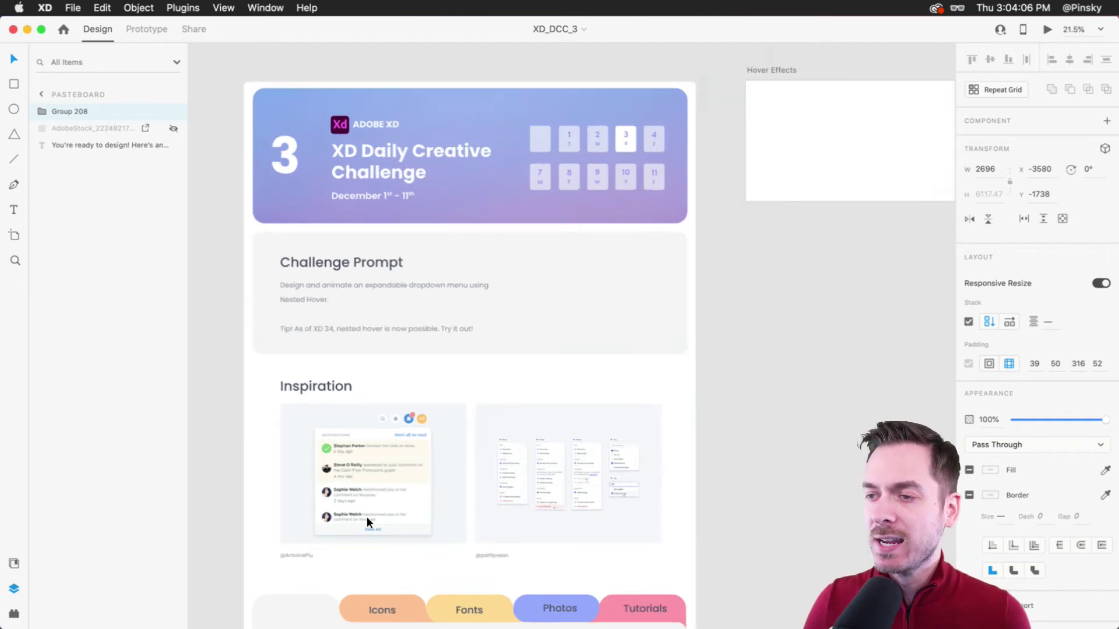
{"action": "scroll", "coordinate": [366, 516], "scroll_direction": "up", "scroll_amount": 3}
{"action": "scroll", "coordinate": [490, 424], "scroll_direction": "right", "scroll_amount": 1}
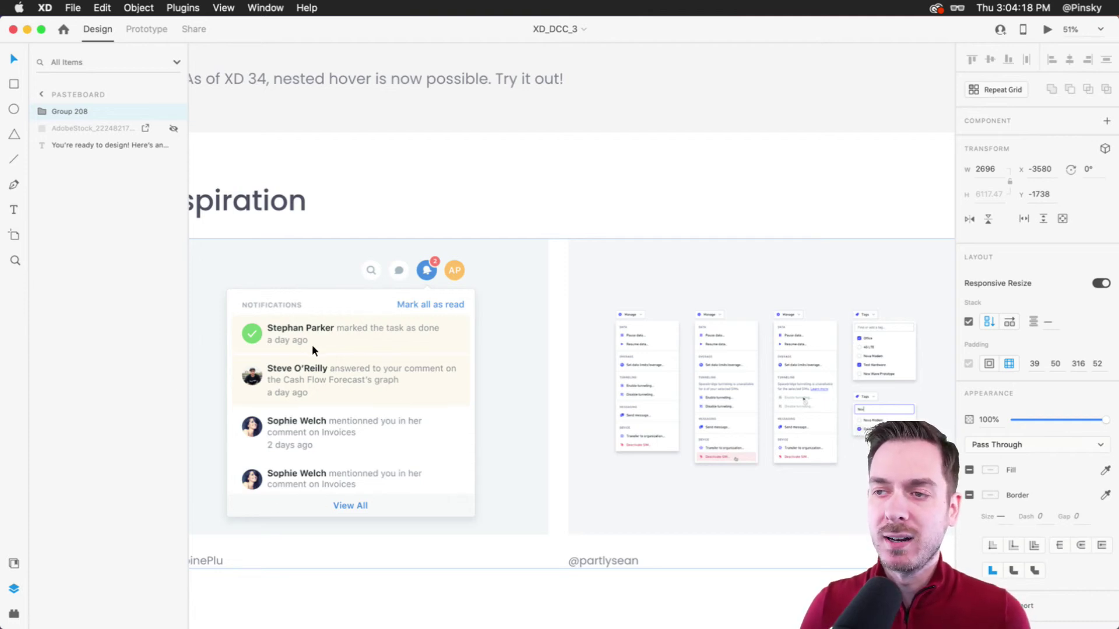
{"action": "scroll", "coordinate": [527, 281], "scroll_direction": "down", "scroll_amount": 5}
{"action": "scroll", "coordinate": [526, 282], "scroll_direction": "right", "scroll_amount": 10}
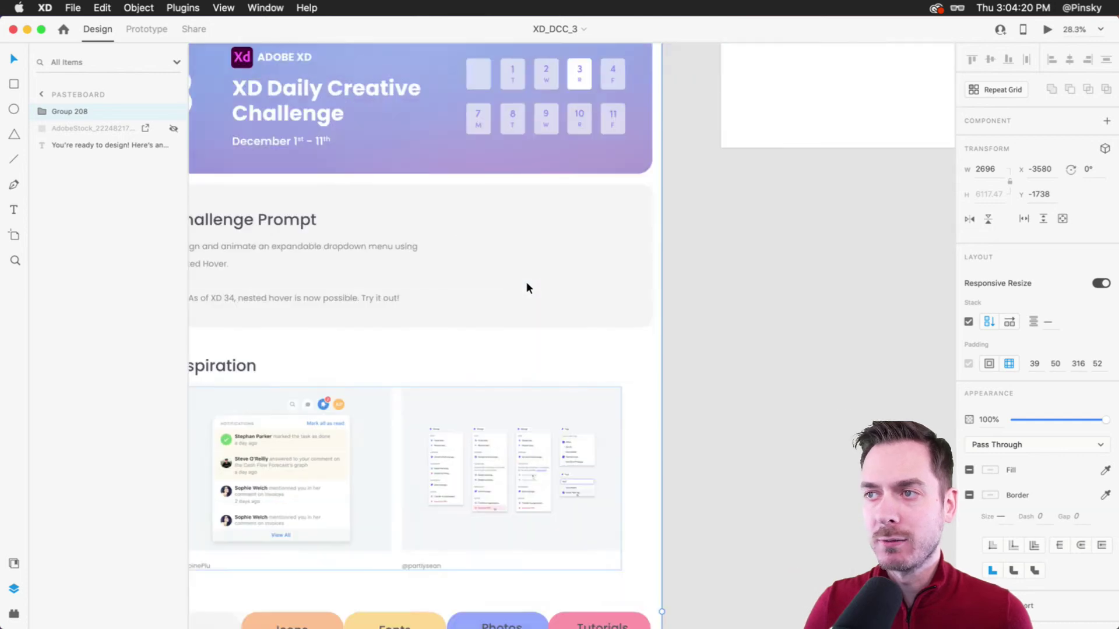
{"action": "scroll", "coordinate": [715, 166], "scroll_direction": "up", "scroll_amount": 5}
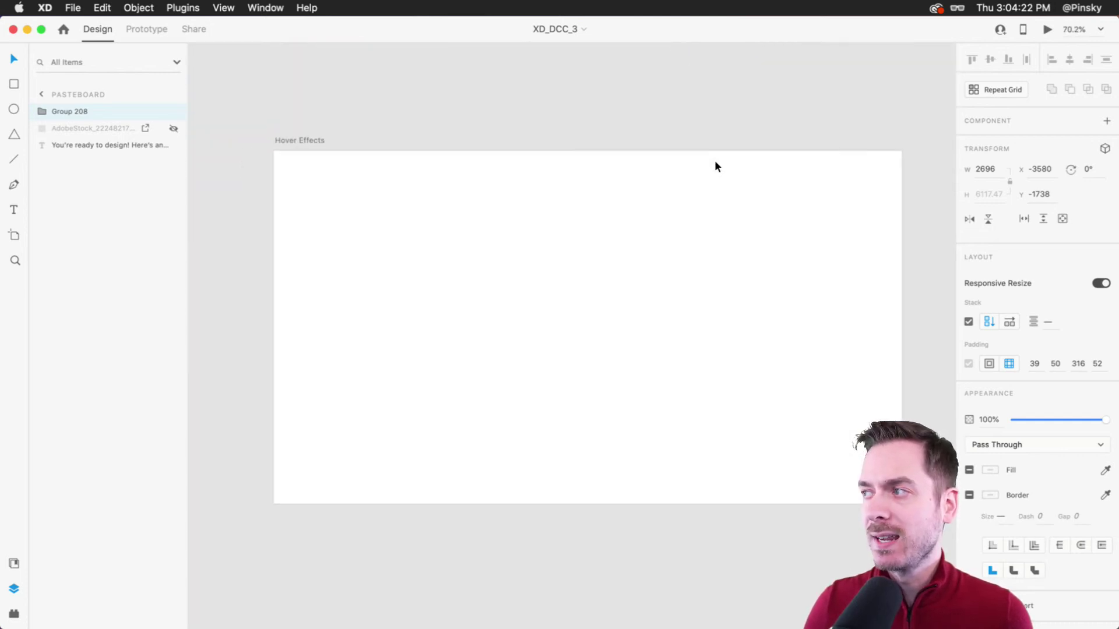
{"action": "left_click", "coordinate": [557, 285]}
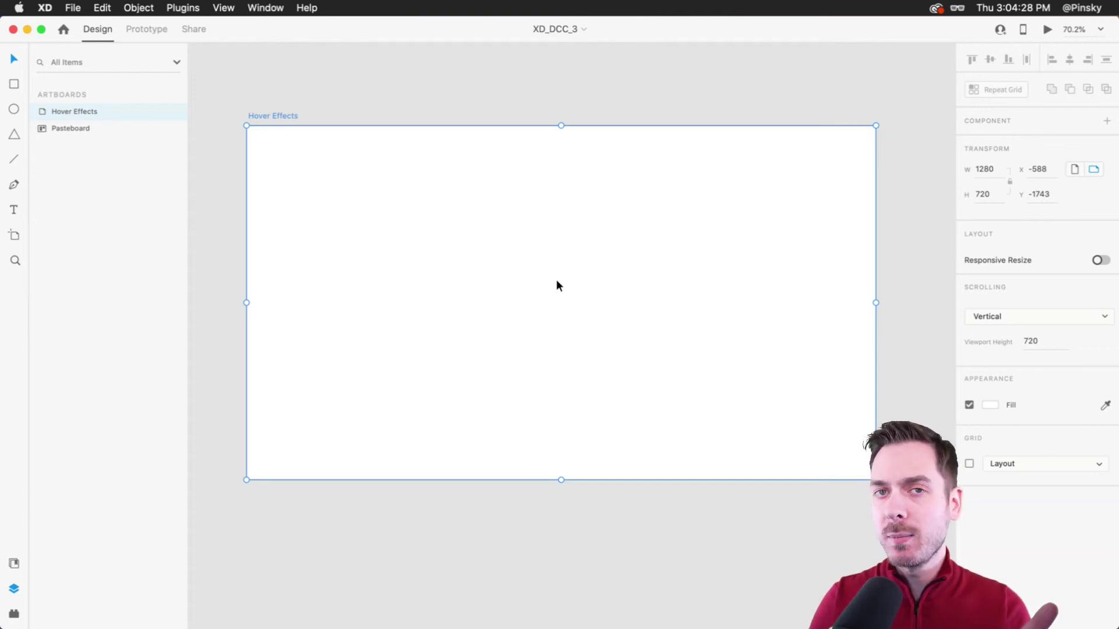
{"action": "left_click", "coordinate": [462, 76]}
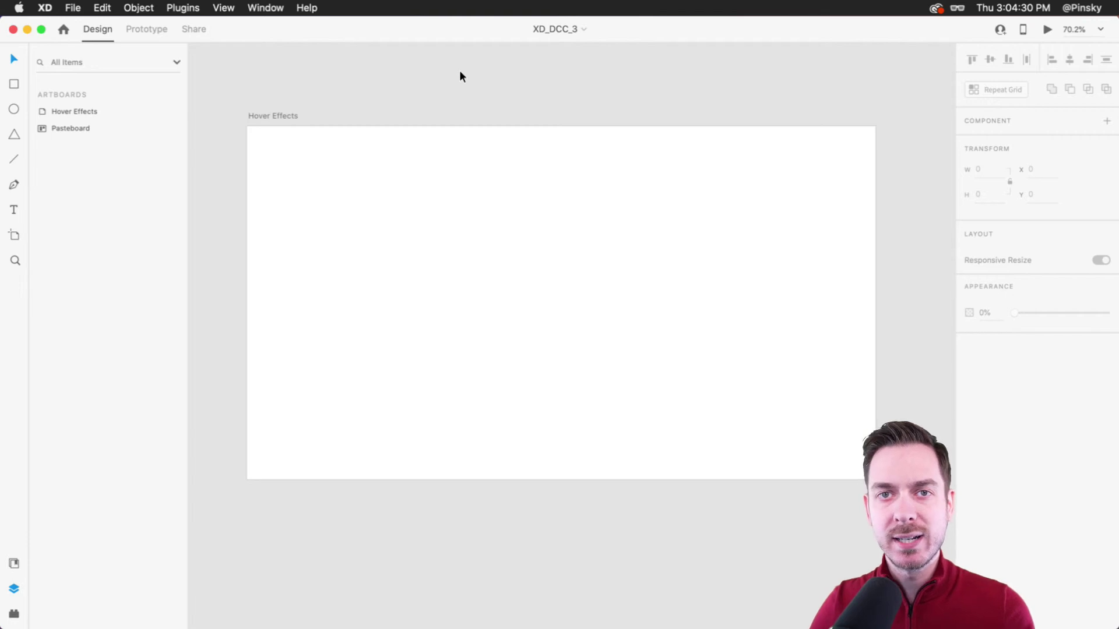
Draw a 1280 × 720 rectangle covering the whole Hover Effects artboard, with a grey fill and no border.
{"action": "left_click", "coordinate": [15, 86]}
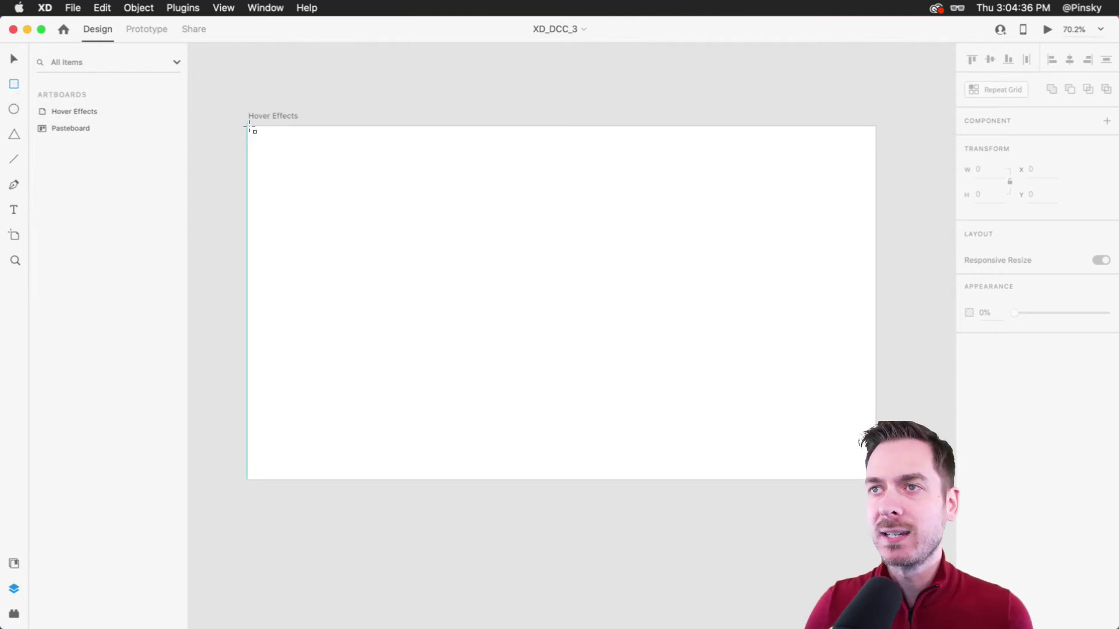
{"action": "left_click_drag", "start_coordinate": [246, 128], "coordinate": [875, 479]}
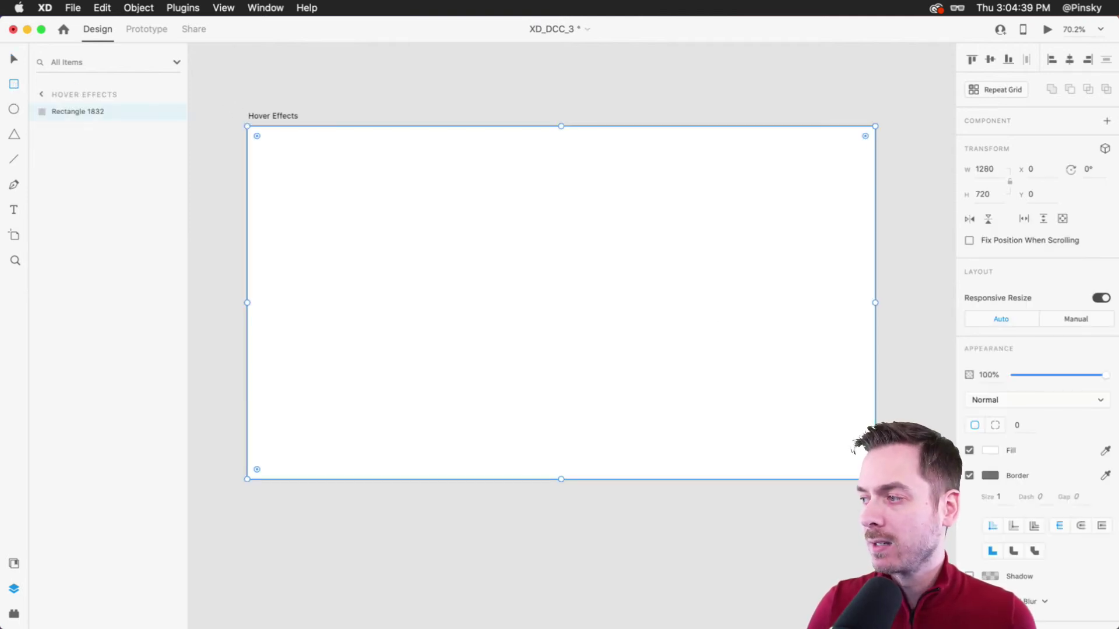
{"action": "left_click", "coordinate": [990, 450]}
{"action": "left_click", "coordinate": [969, 474]}
{"action": "left_click", "coordinate": [969, 476]}
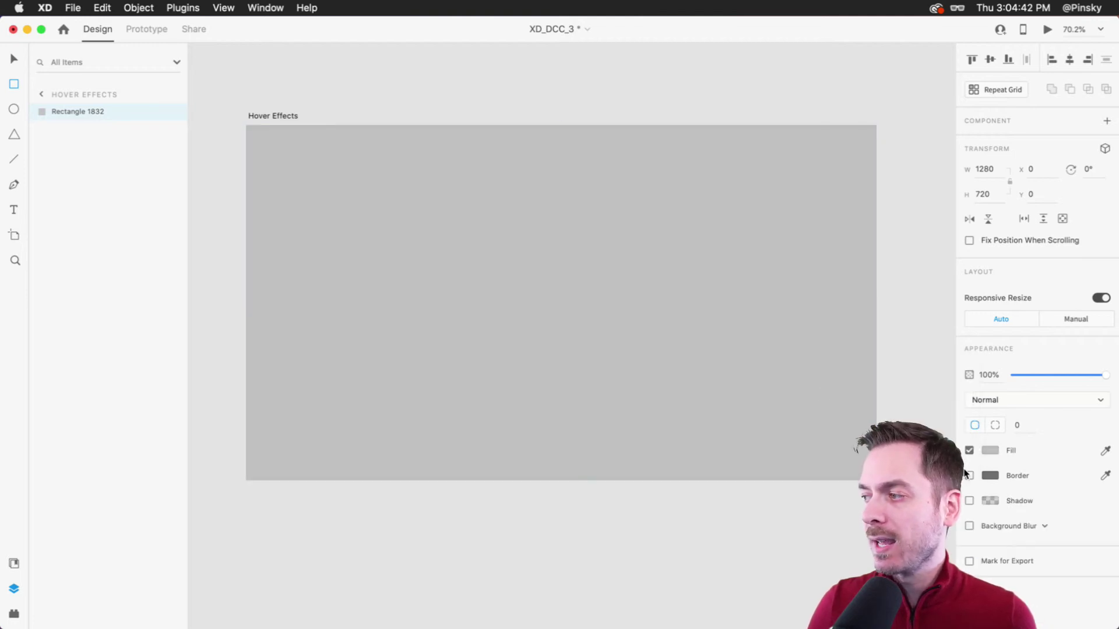
{"action": "key", "text": "v"}
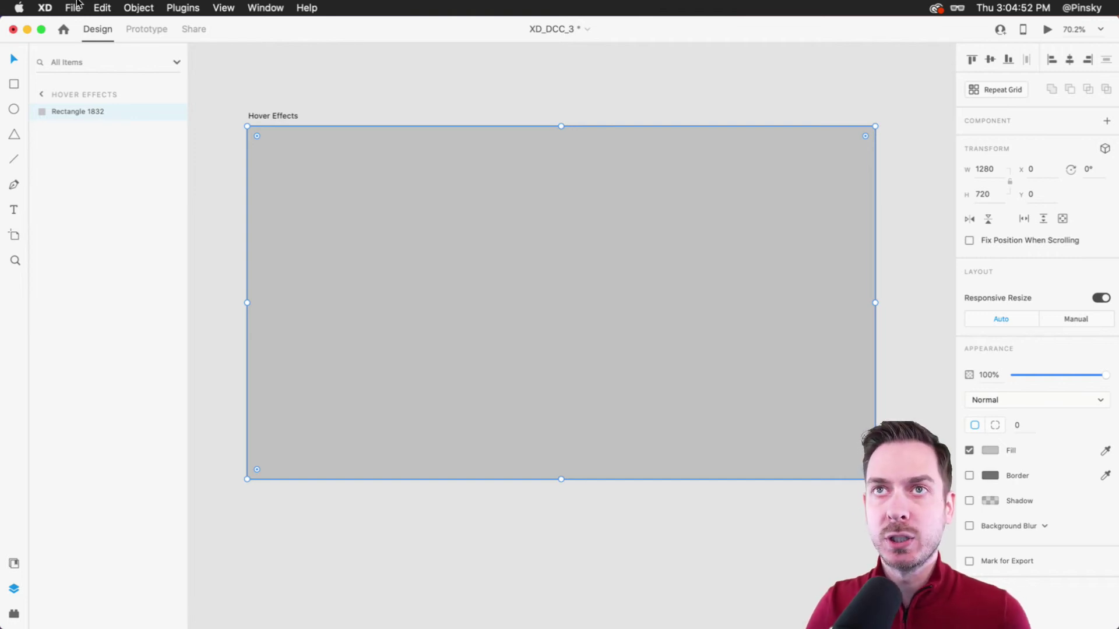
Check the installed version of Adobe XD in its About window and close it.
{"action": "left_click", "coordinate": [44, 7]}
{"action": "left_click", "coordinate": [67, 23]}
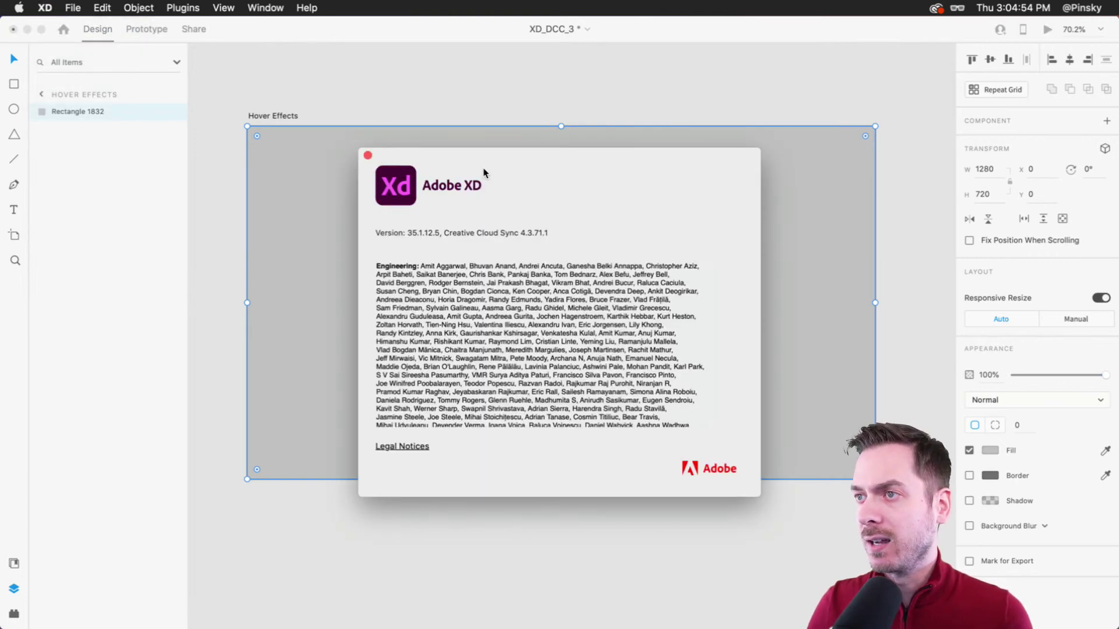
{"action": "left_click", "coordinate": [367, 155]}
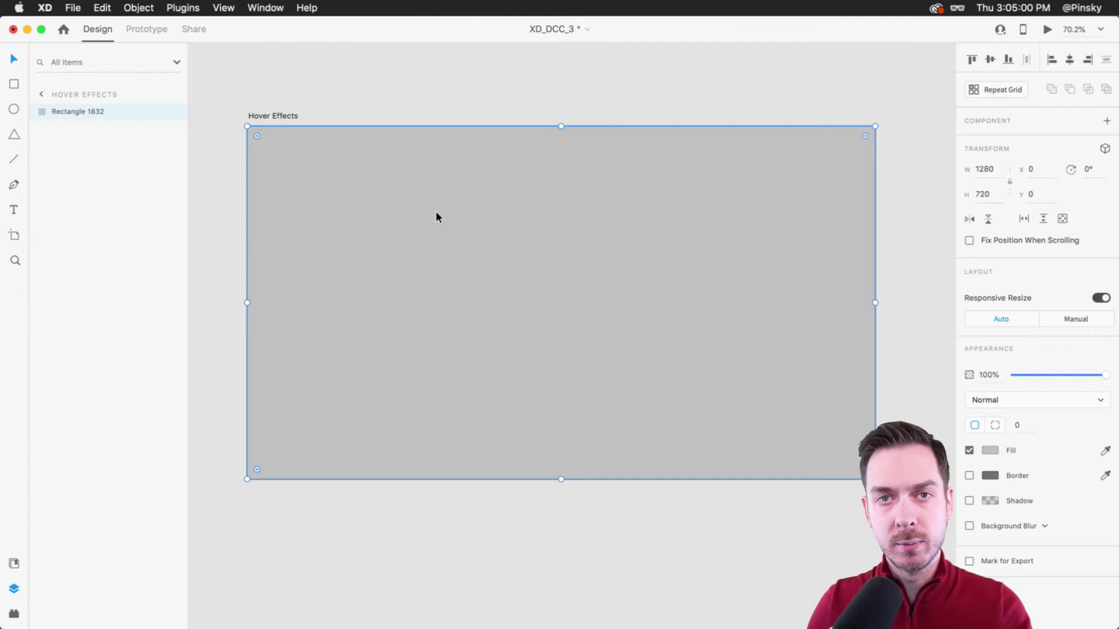
{"action": "scroll", "coordinate": [558, 98], "scroll_direction": "up", "scroll_amount": 1}
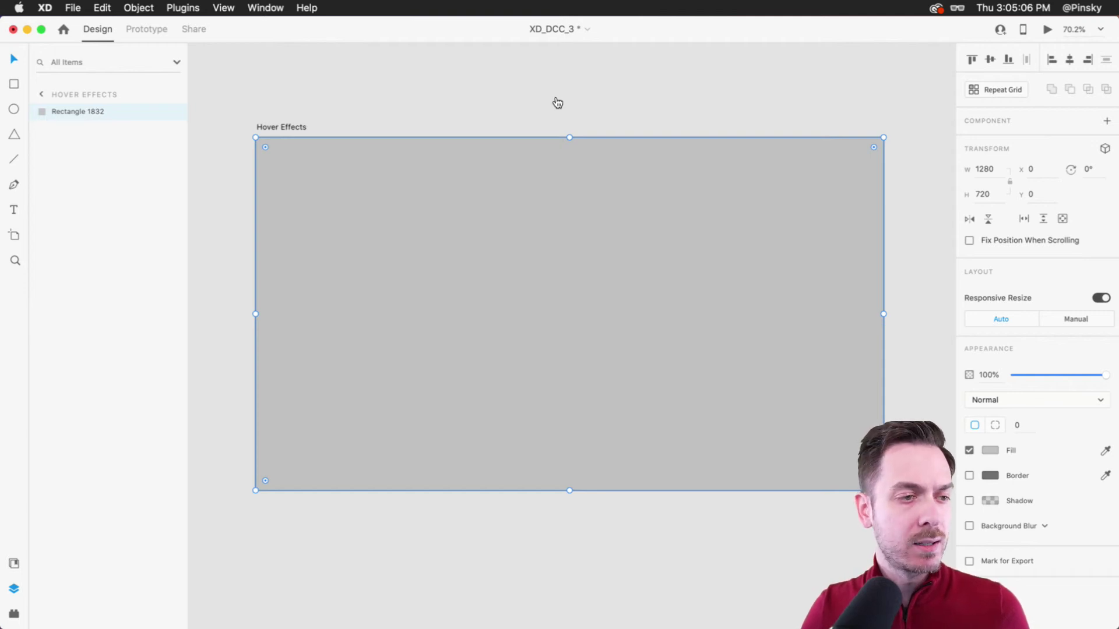
{"action": "key", "text": "super+Tab"}
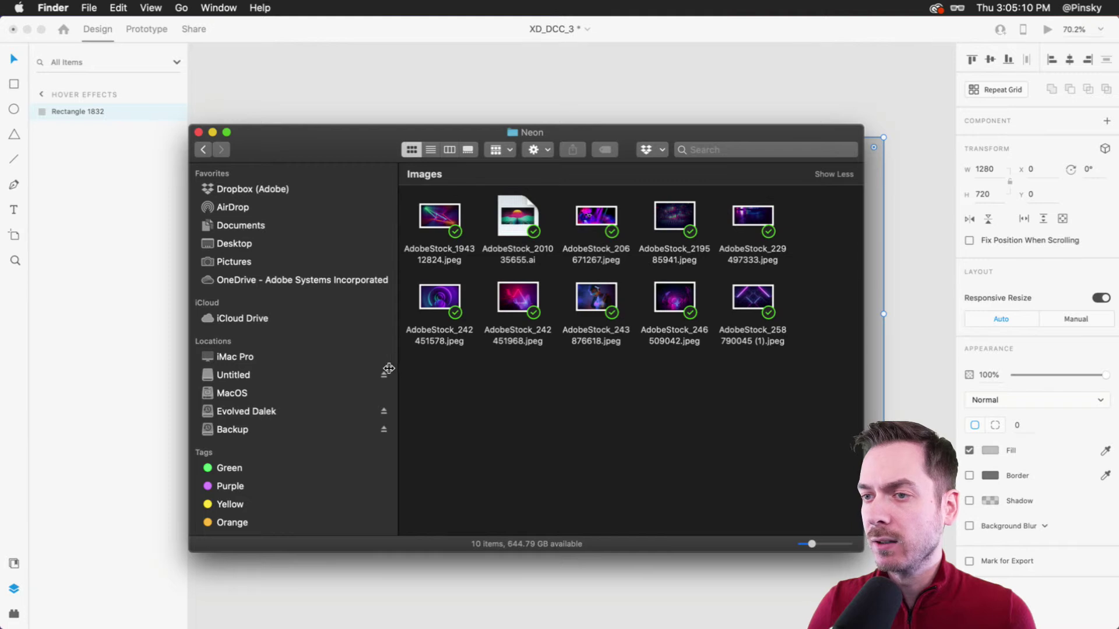
{"action": "left_click_drag", "start_coordinate": [389, 368], "coordinate": [340, 362]}
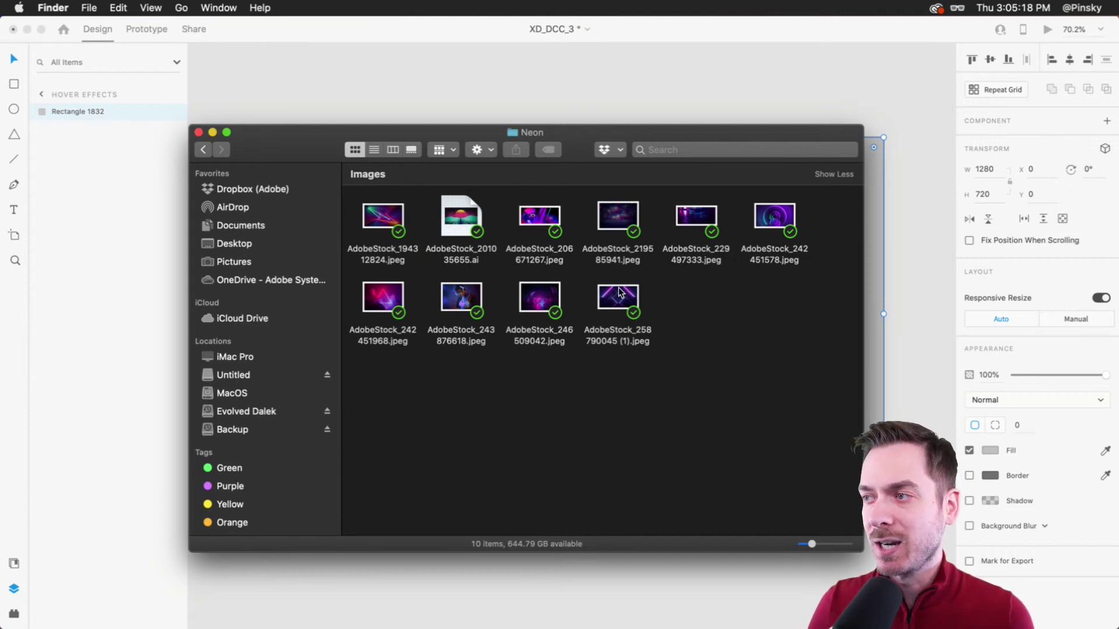
{"action": "left_click_drag", "start_coordinate": [621, 294], "coordinate": [576, 306]}
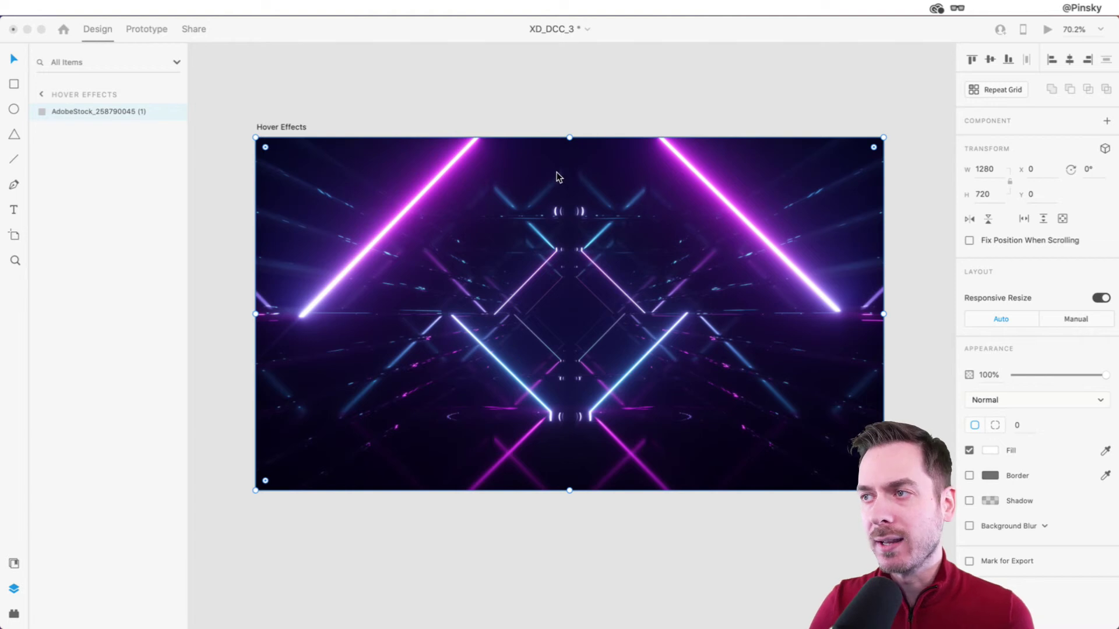
Draw a tall rectangle about 367 × 629 over the middle of the neon background image.
{"action": "left_click", "coordinate": [576, 58]}
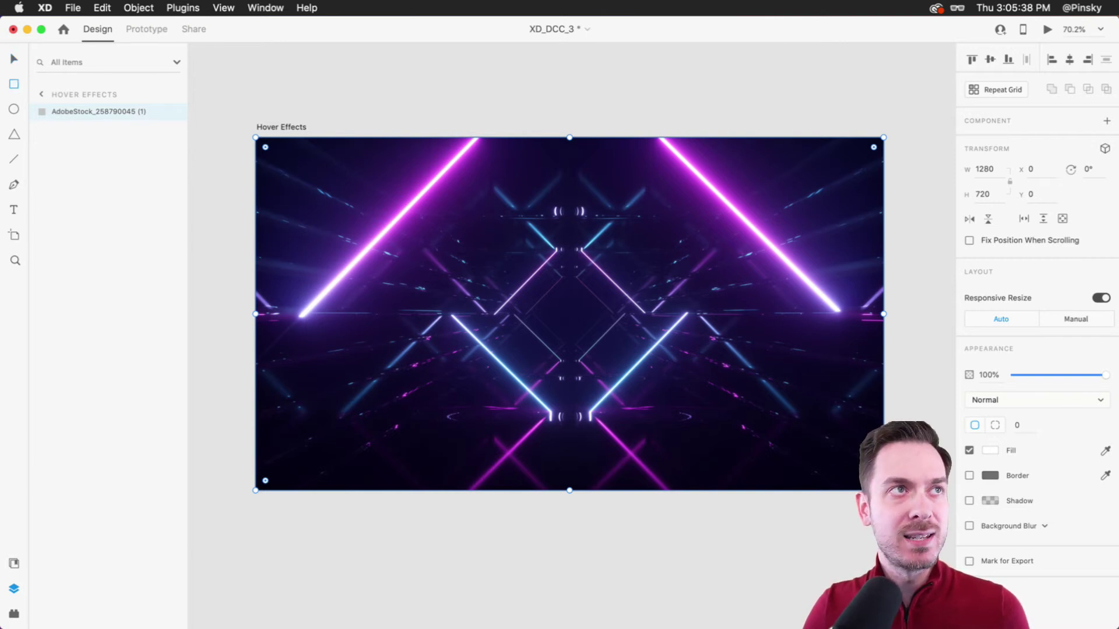
{"action": "mouse_move", "coordinate": [465, 165]}
{"action": "left_mouse_down"}
{"action": "mouse_move", "coordinate": [649, 369]}
{"action": "mouse_move", "coordinate": [609, 442]}
{"action": "mouse_move", "coordinate": [645, 474]}
{"action": "left_mouse_up"}
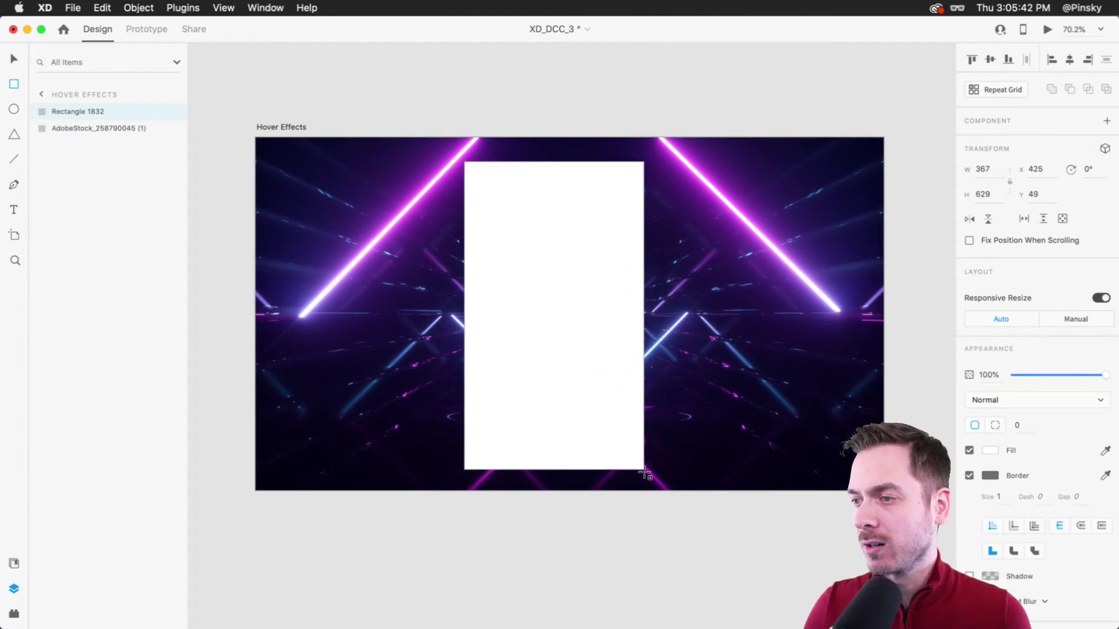
Centre the tall white rectangle on the artboard and round its corners to a radius of 25.
{"action": "left_click_drag", "start_coordinate": [531, 314], "coordinate": [547, 312]}
{"action": "left_click_drag", "start_coordinate": [490, 166], "coordinate": [492, 165]}
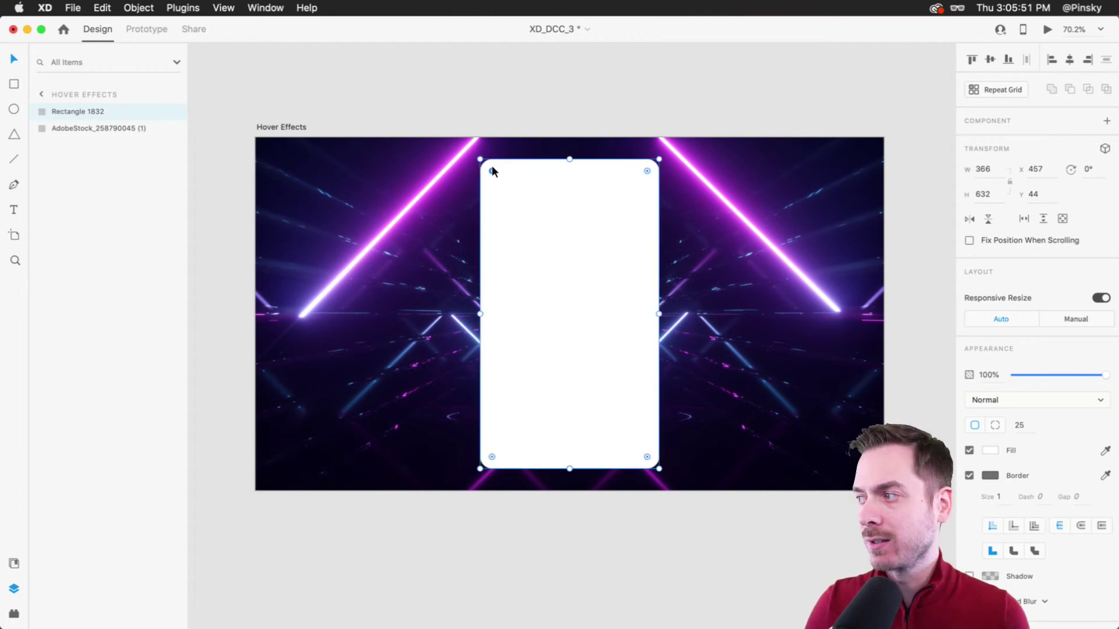
Fill the rounded rectangle with black and remove its border.
{"action": "left_click", "coordinate": [990, 450]}
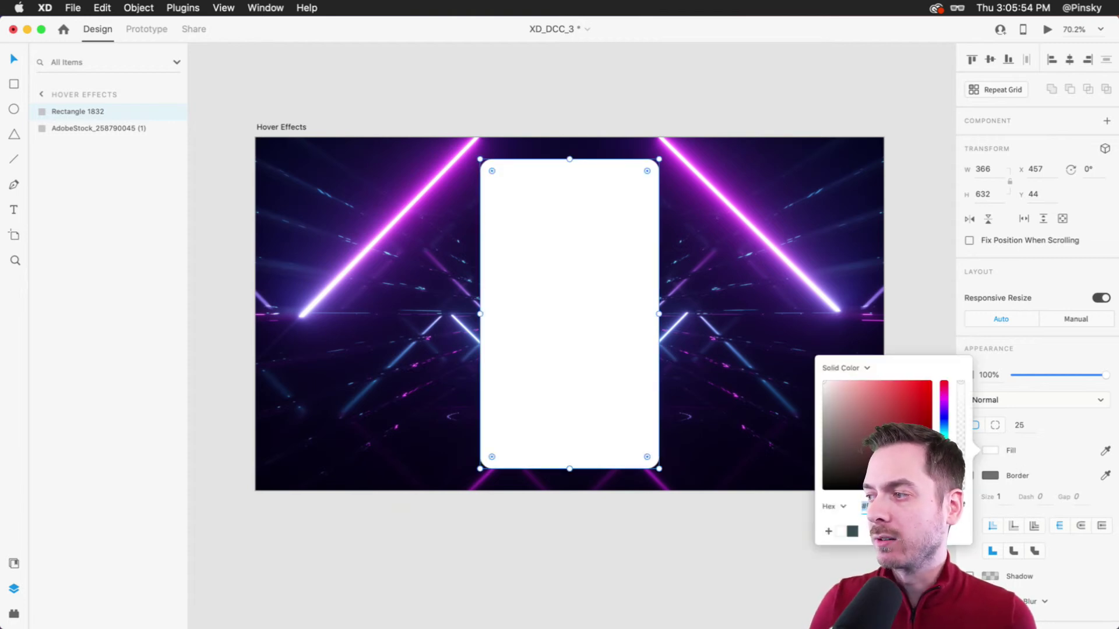
{"action": "left_click_drag", "start_coordinate": [833, 478], "coordinate": [751, 533]}
{"action": "left_click", "coordinate": [751, 533]}
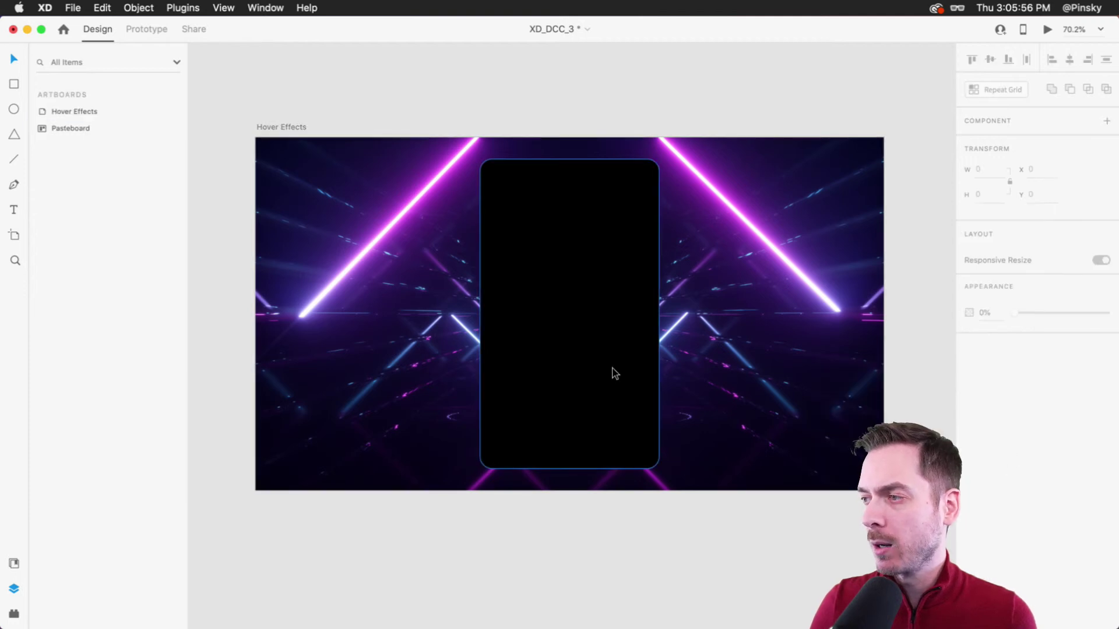
{"action": "left_click", "coordinate": [611, 375]}
{"action": "left_click", "coordinate": [968, 474]}
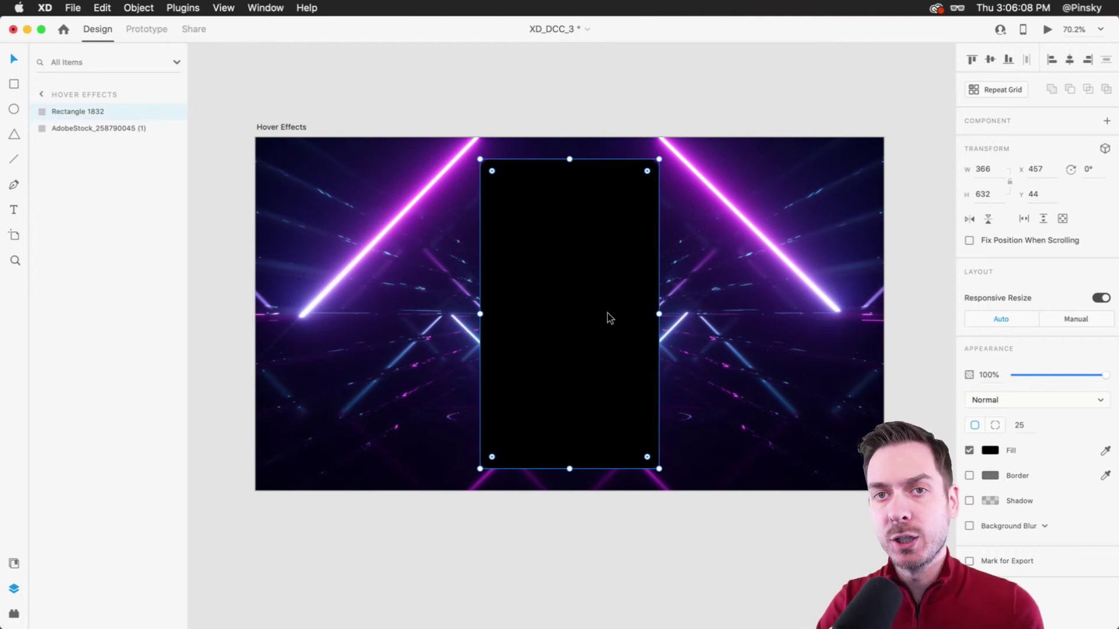
Turn on Background Blur for the black rectangle and reduce the blur amount to 11.
{"action": "scroll", "coordinate": [572, 243], "scroll_direction": "up", "scroll_amount": 5}
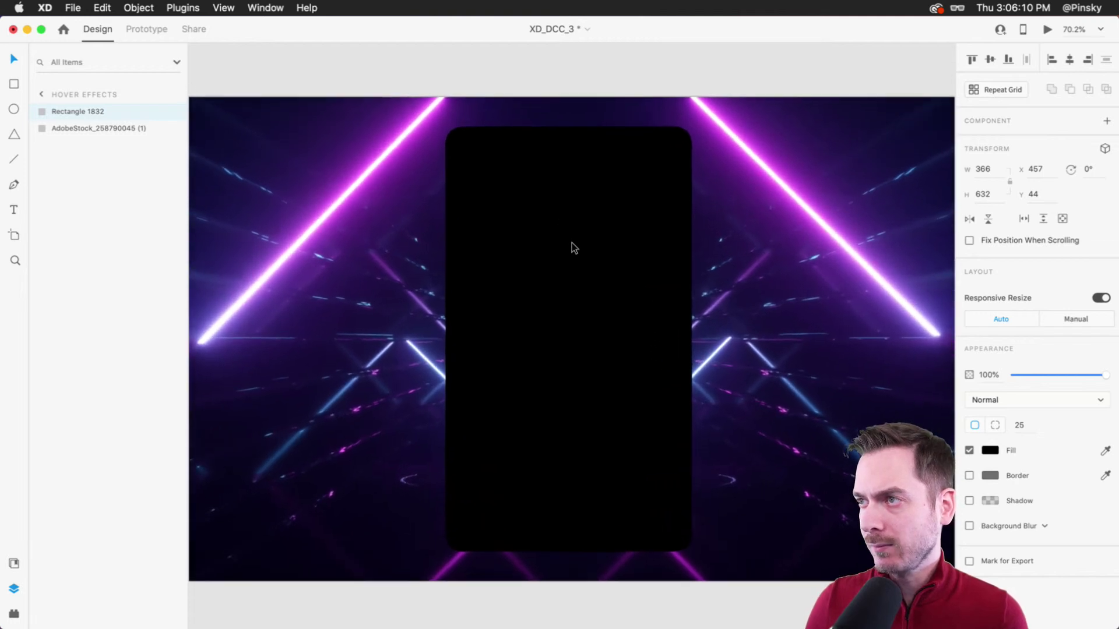
{"action": "scroll", "coordinate": [571, 242], "scroll_direction": "down", "scroll_amount": 2}
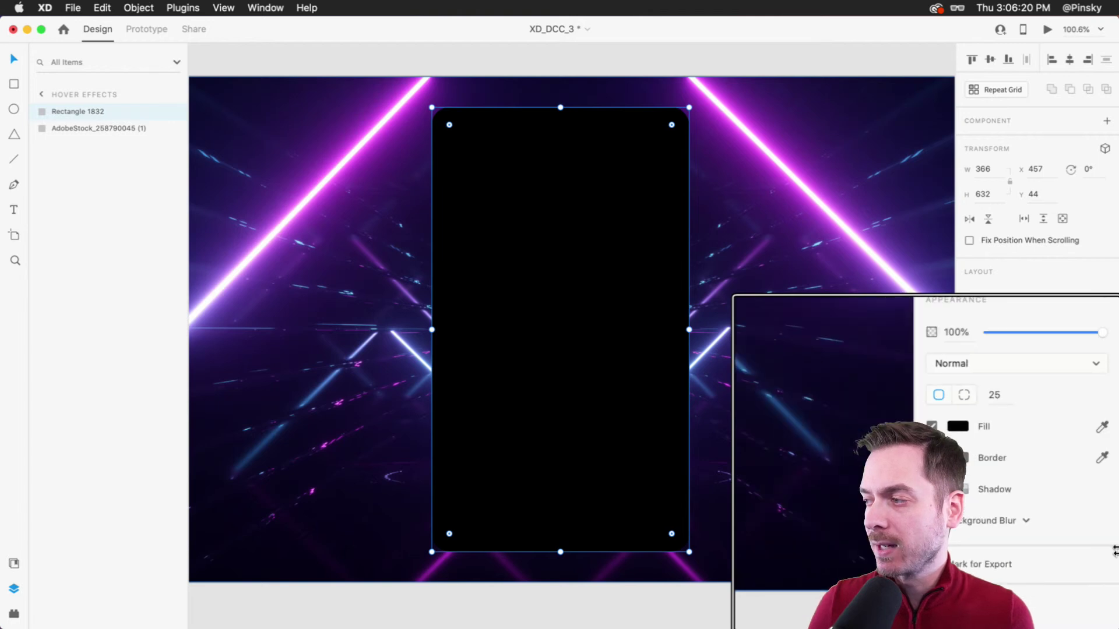
{"action": "left_click", "coordinate": [969, 526]}
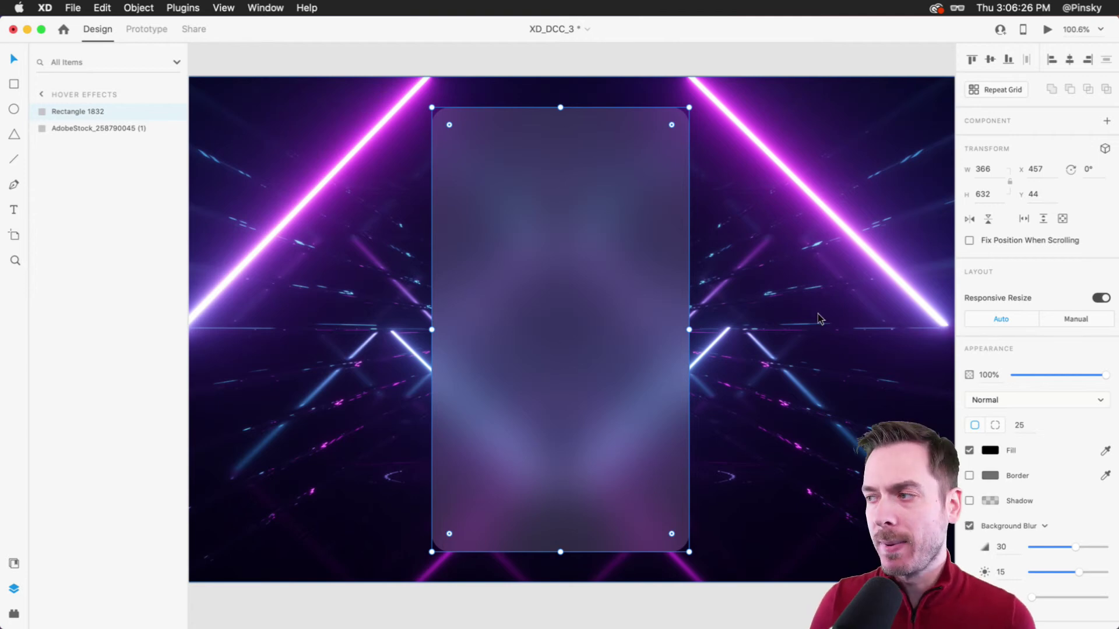
{"action": "left_click_drag", "start_coordinate": [1077, 544], "coordinate": [1044, 546]}
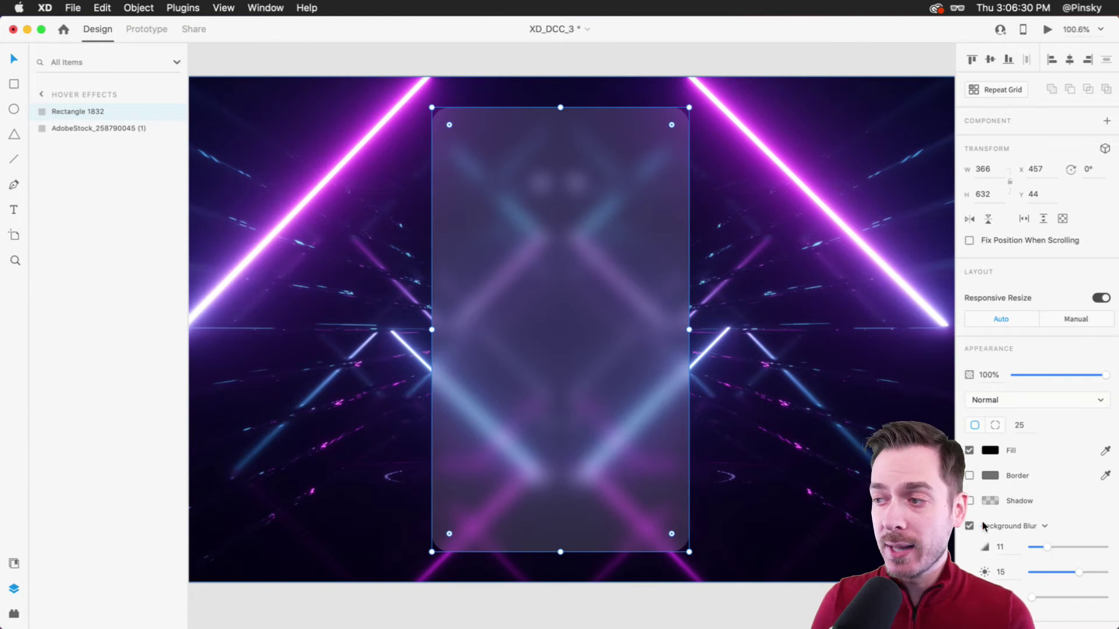
{"action": "left_click", "coordinate": [789, 444]}
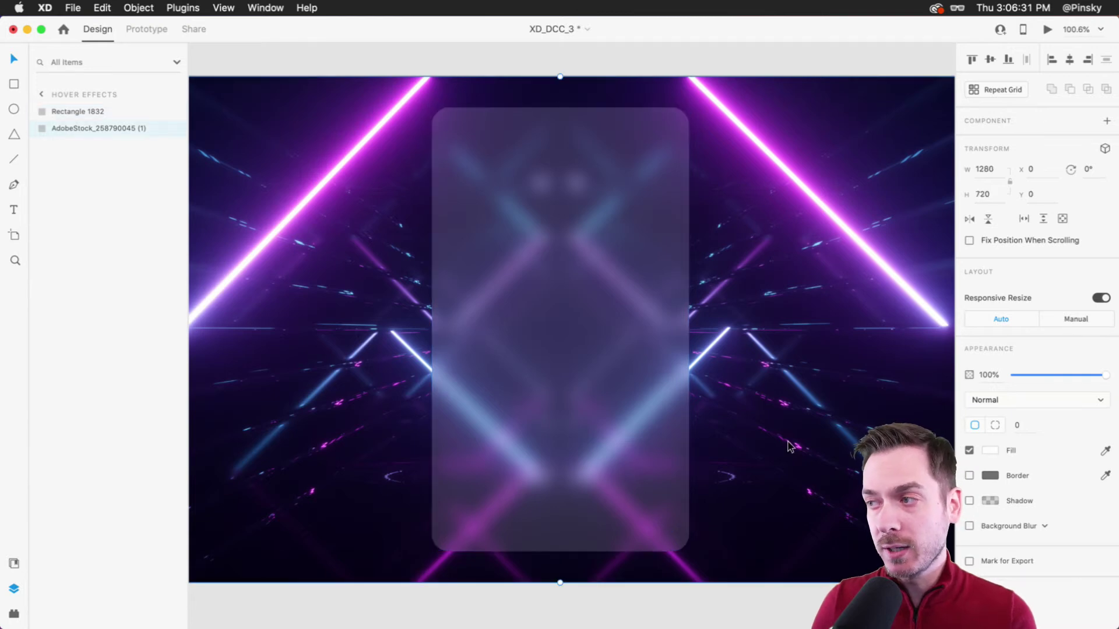
{"action": "left_click", "coordinate": [629, 374]}
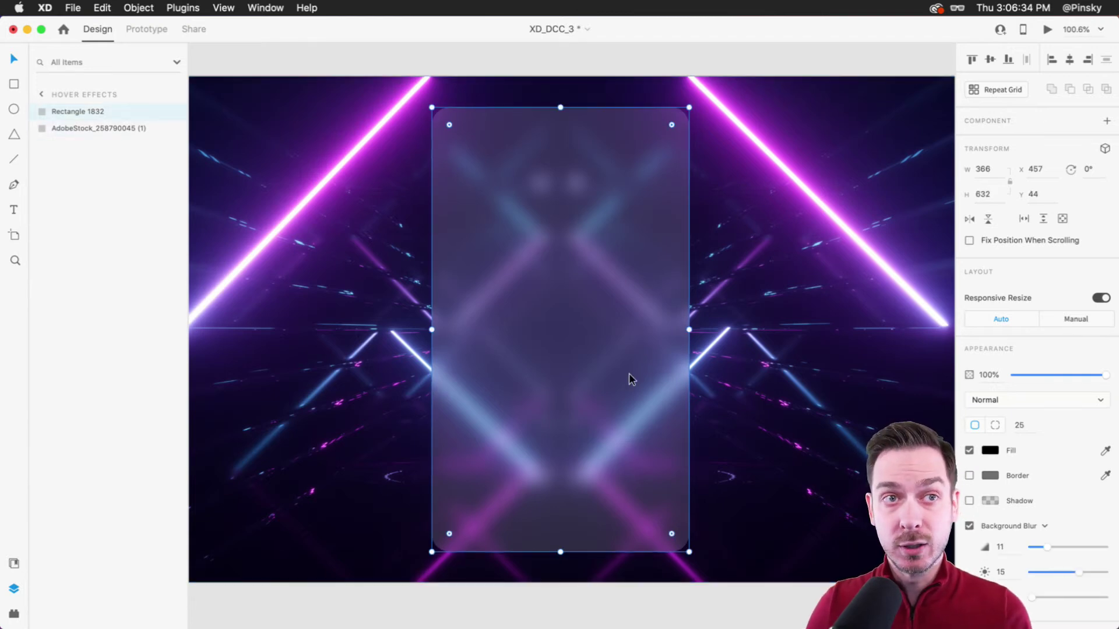
Raise the panel's background blur amount to 50 and set the blur brightness to 0.
{"action": "left_click_drag", "start_coordinate": [1046, 547], "coordinate": [1062, 570]}
{"action": "key", "text": "super+z"}
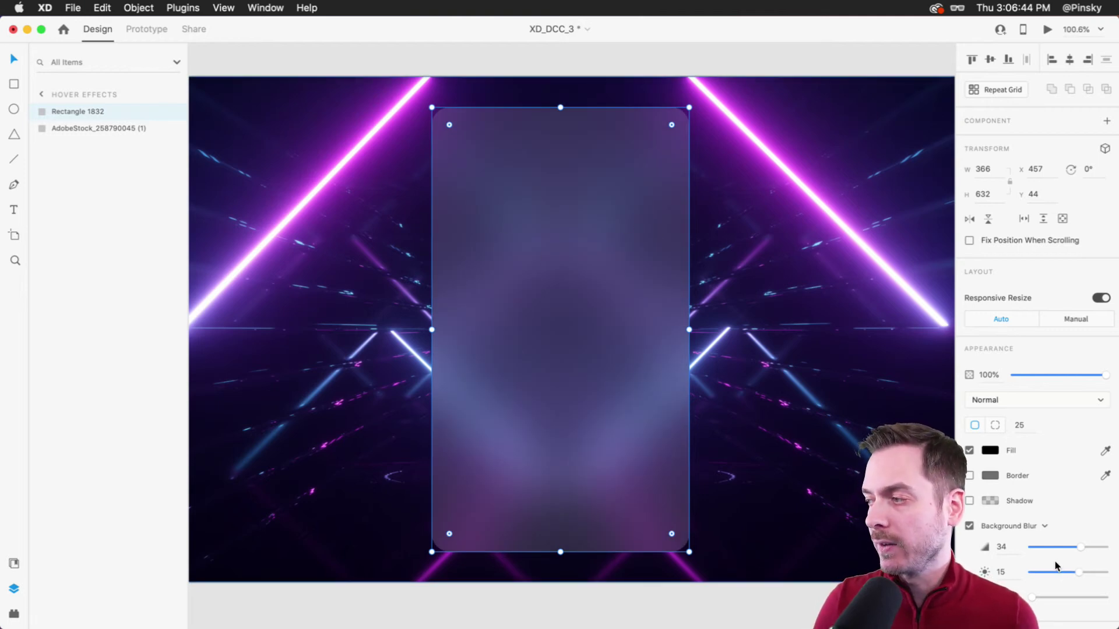
{"action": "left_click_drag", "start_coordinate": [1081, 546], "coordinate": [1071, 573]}
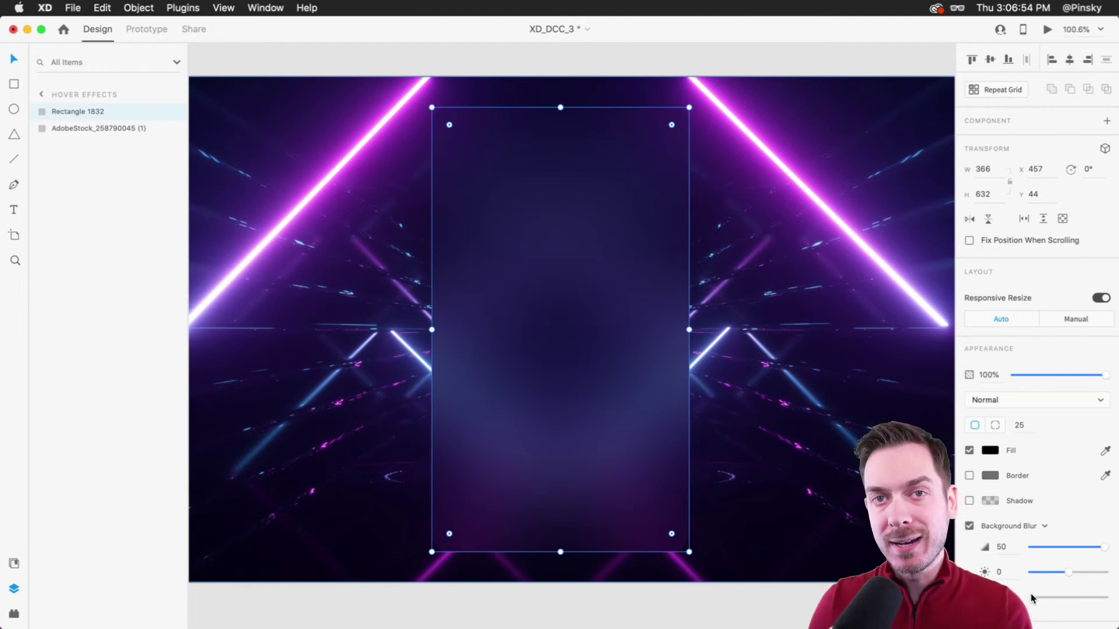
Raise the background blur's opacity to a little under half its range, keeping the panel centred and the blur amount at 50.
{"action": "left_click_drag", "start_coordinate": [1031, 598], "coordinate": [1071, 593]}
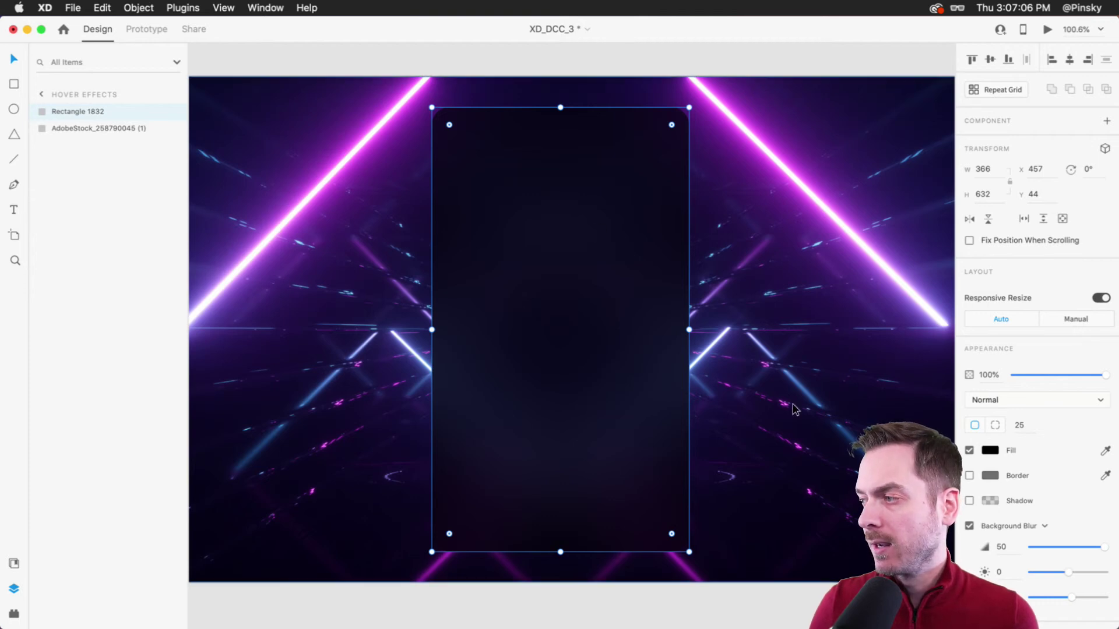
{"action": "left_click_drag", "start_coordinate": [1070, 597], "coordinate": [1065, 593]}
{"action": "left_click_drag", "start_coordinate": [500, 431], "coordinate": [414, 432]}
{"action": "key", "text": "cmd+z"}
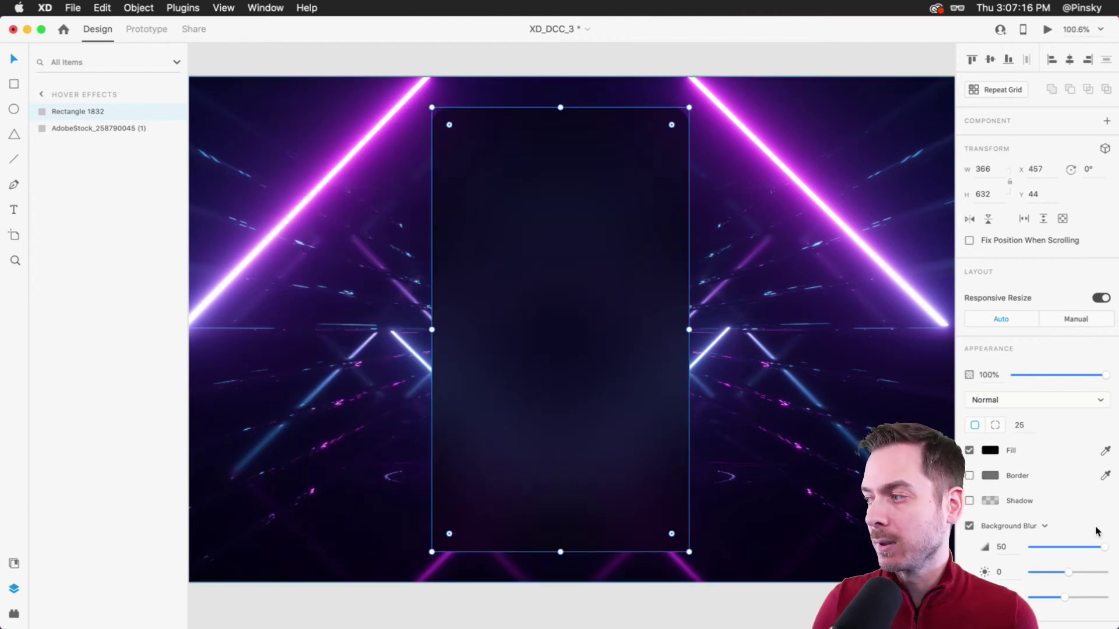
{"action": "mouse_move", "coordinate": [1106, 547]}
{"action": "left_mouse_down"}
{"action": "mouse_move", "coordinate": [1073, 547]}
{"action": "mouse_move", "coordinate": [1107, 547]}
{"action": "left_mouse_up"}
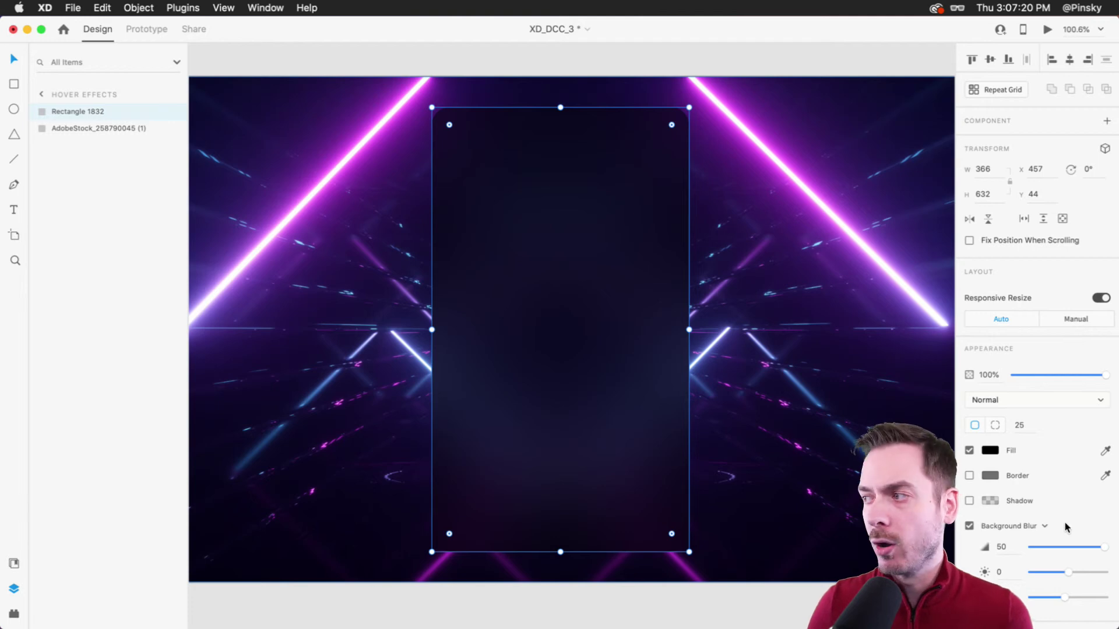
Add a white border of size 2 to the blurred panel.
{"action": "left_click", "coordinate": [970, 476]}
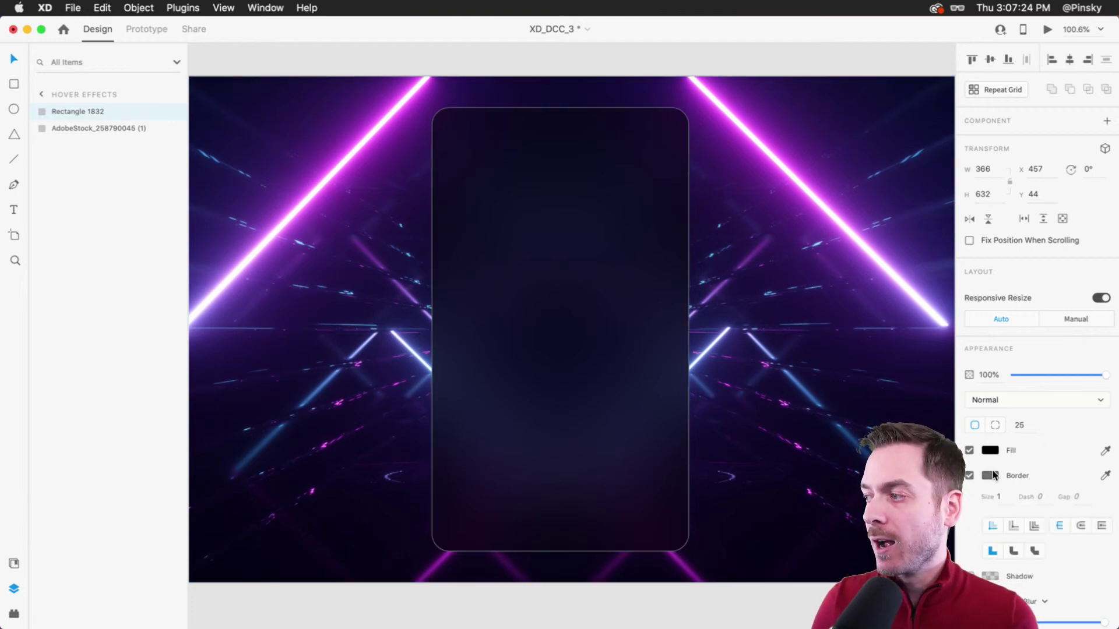
{"action": "left_click", "coordinate": [990, 476]}
{"action": "mouse_move", "coordinate": [839, 408]}
{"action": "left_mouse_down"}
{"action": "mouse_move", "coordinate": [785, 363]}
{"action": "mouse_move", "coordinate": [865, 411]}
{"action": "left_mouse_up"}
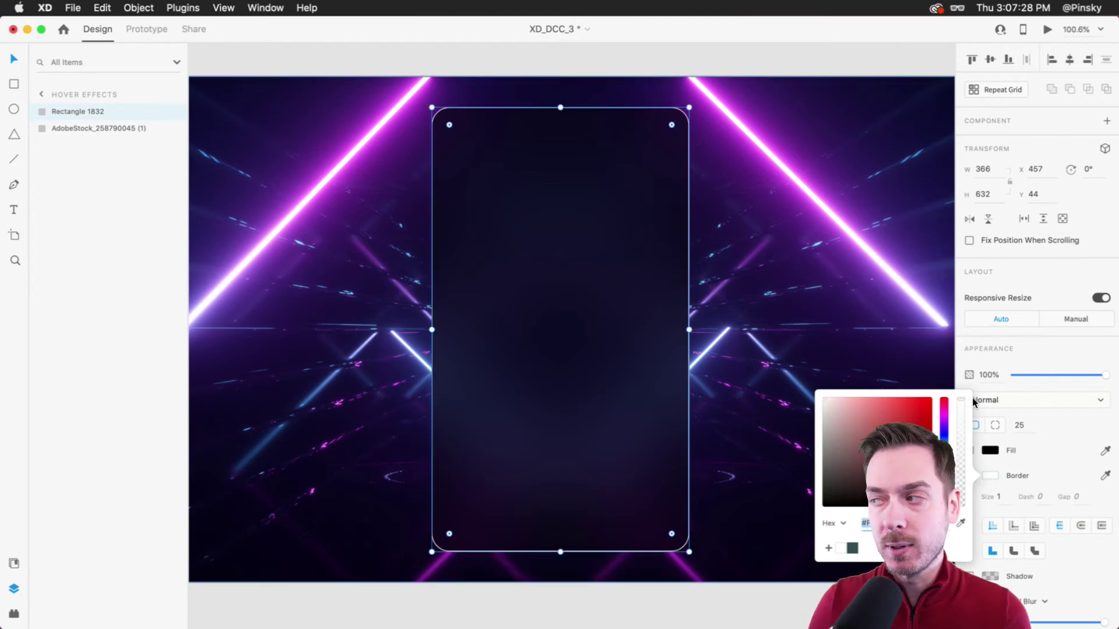
{"action": "left_click", "coordinate": [998, 497]}
{"action": "type", "text": "2"}
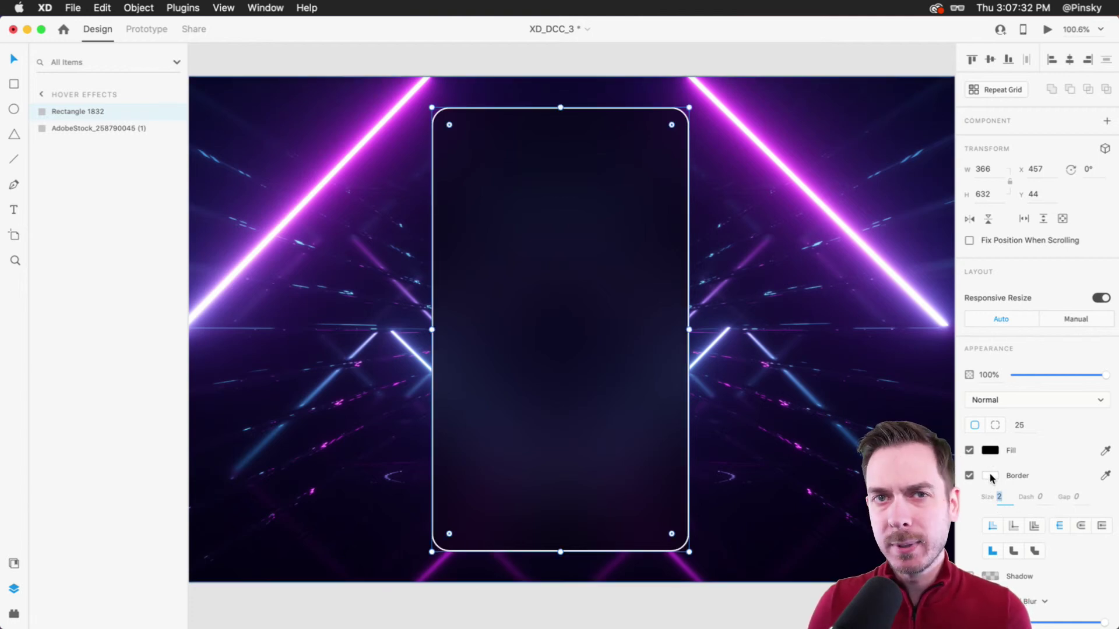
Lower the opacity of the panel's white border colour until the outline is only faintly visible.
{"action": "left_click", "coordinate": [992, 475]}
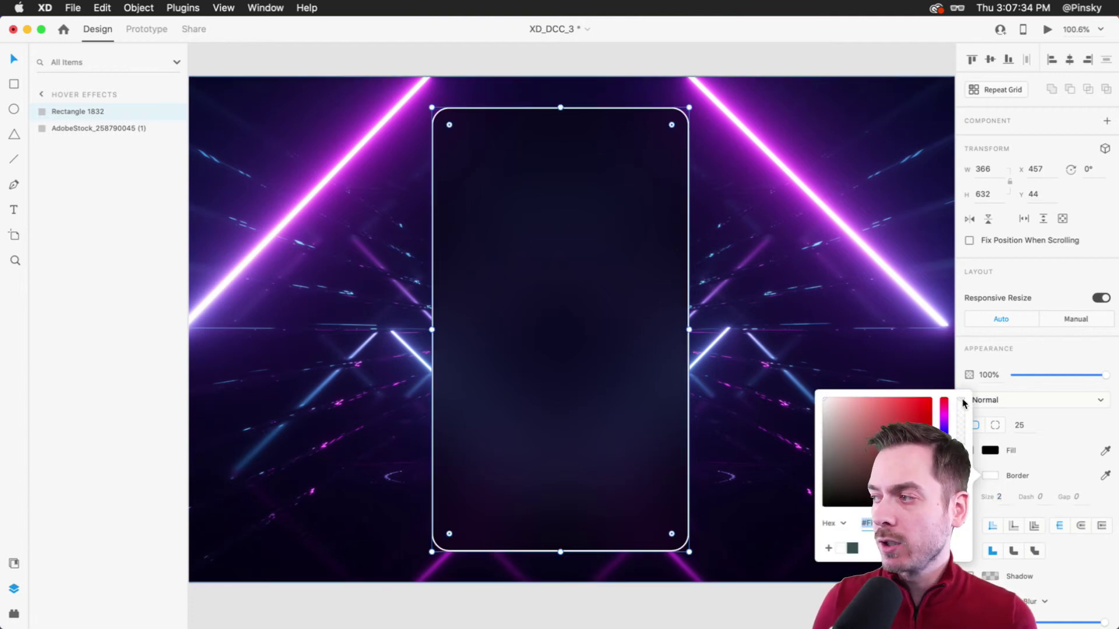
{"action": "left_click_drag", "start_coordinate": [962, 403], "coordinate": [965, 500]}
{"action": "left_click", "coordinate": [831, 180]}
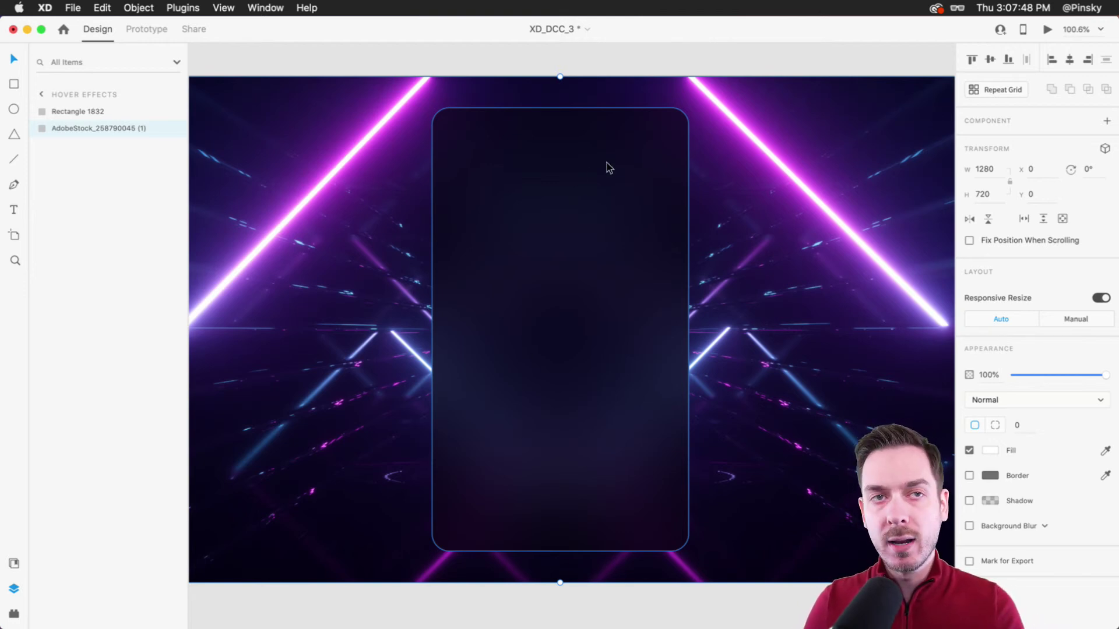
Narrow the panel symmetrically about its centre to a width of 332.
{"action": "left_click", "coordinate": [626, 211]}
{"action": "key", "text": "alt"}
{"action": "left_click_drag", "start_coordinate": [685, 330], "coordinate": [678, 331]}
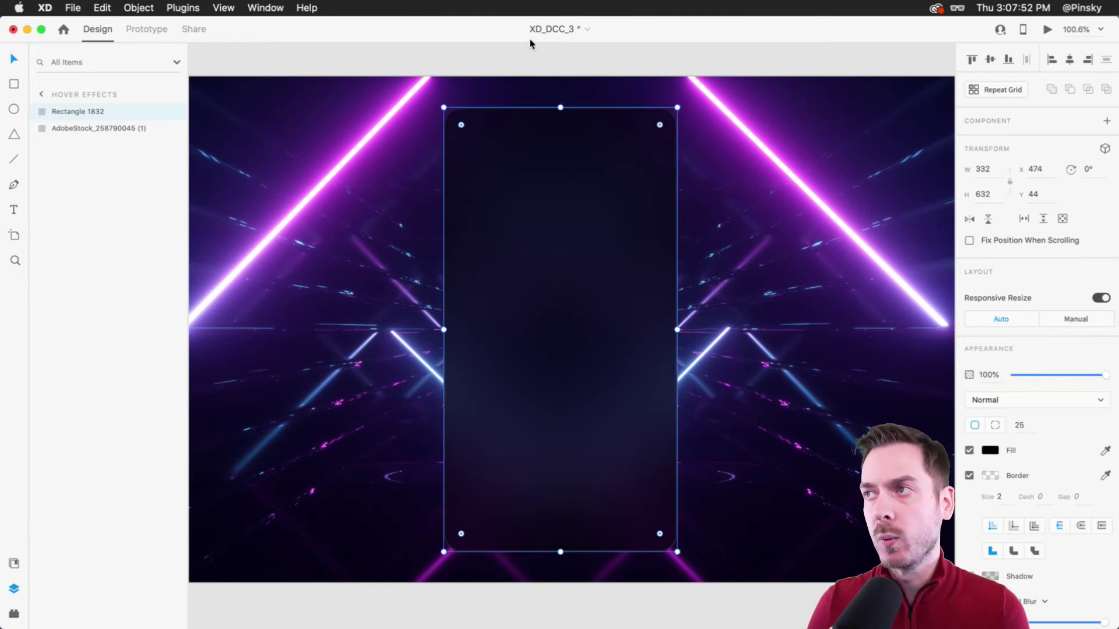
Draw a small horizontal rectangle about 219 × 43 near the upper edge of the panel.
{"action": "scroll", "coordinate": [562, 75], "scroll_direction": "up", "scroll_amount": 5}
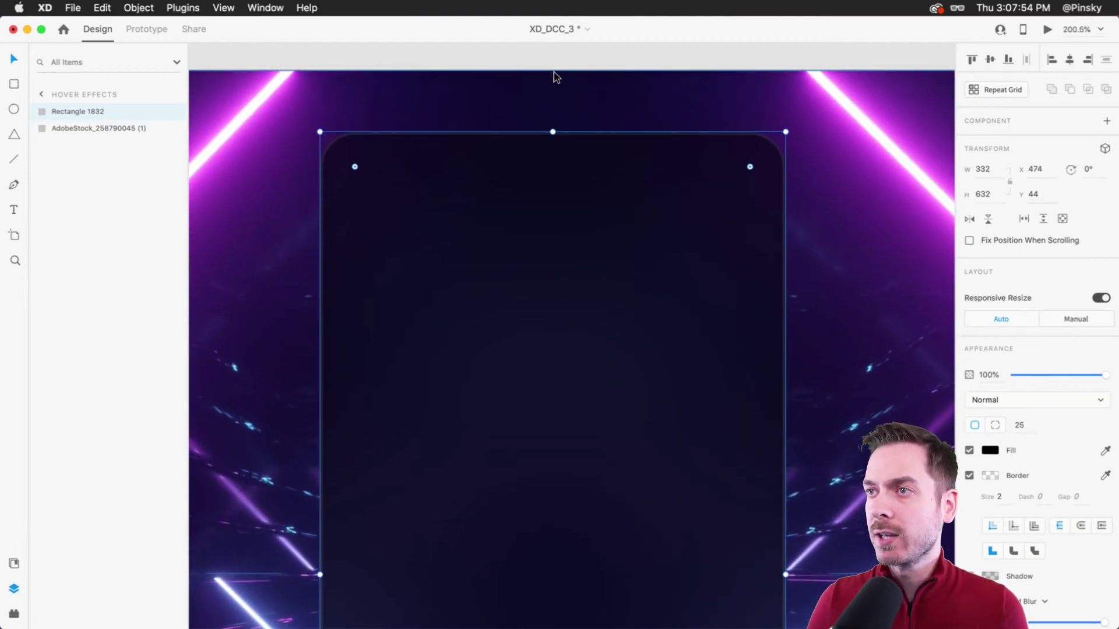
{"action": "key", "text": "r"}
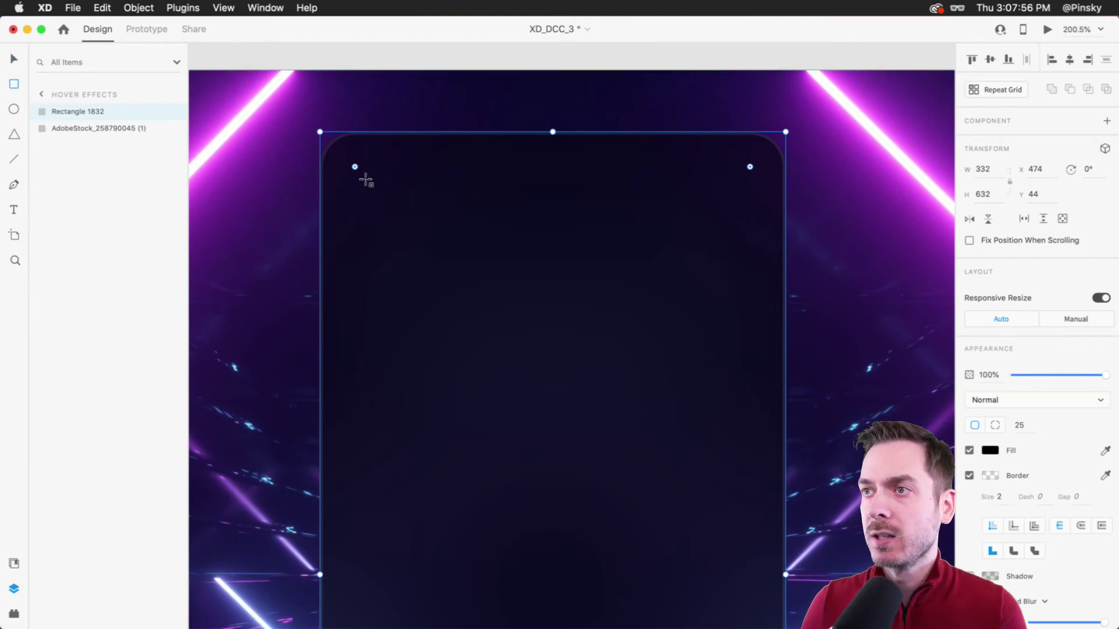
{"action": "left_click_drag", "start_coordinate": [354, 182], "coordinate": [658, 240]}
{"action": "left_click_drag", "start_coordinate": [660, 241], "coordinate": [660, 241]}
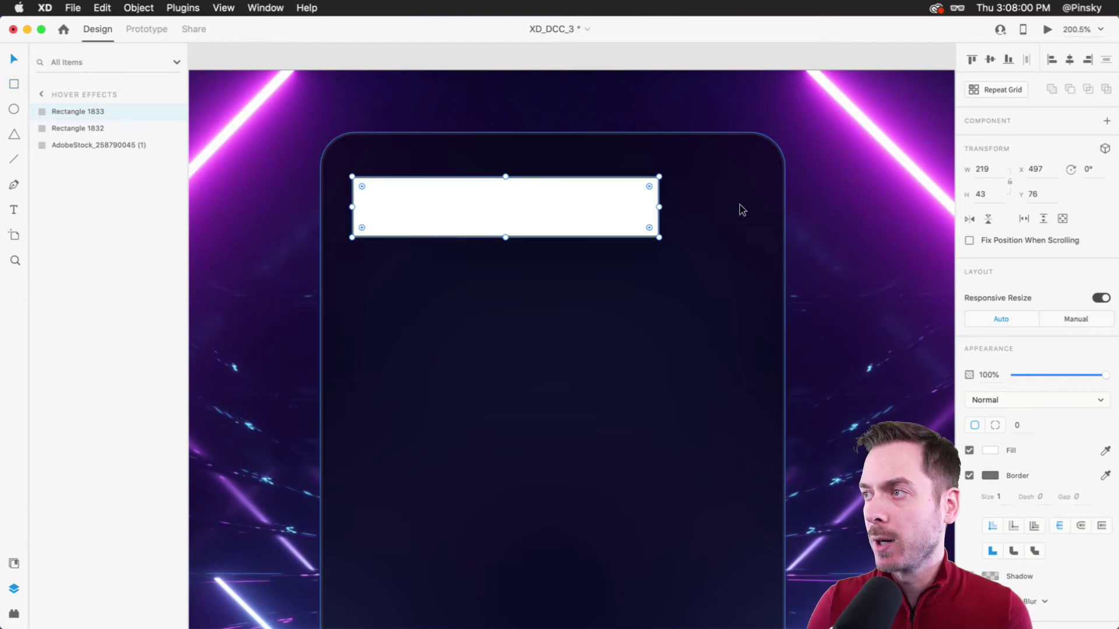
Round the small rectangle's corners to 8 and move it up slightly to X 496, Y 70.
{"action": "left_click", "coordinate": [1017, 425]}
{"action": "type", "text": "8"}
{"action": "left_click", "coordinate": [487, 274]}
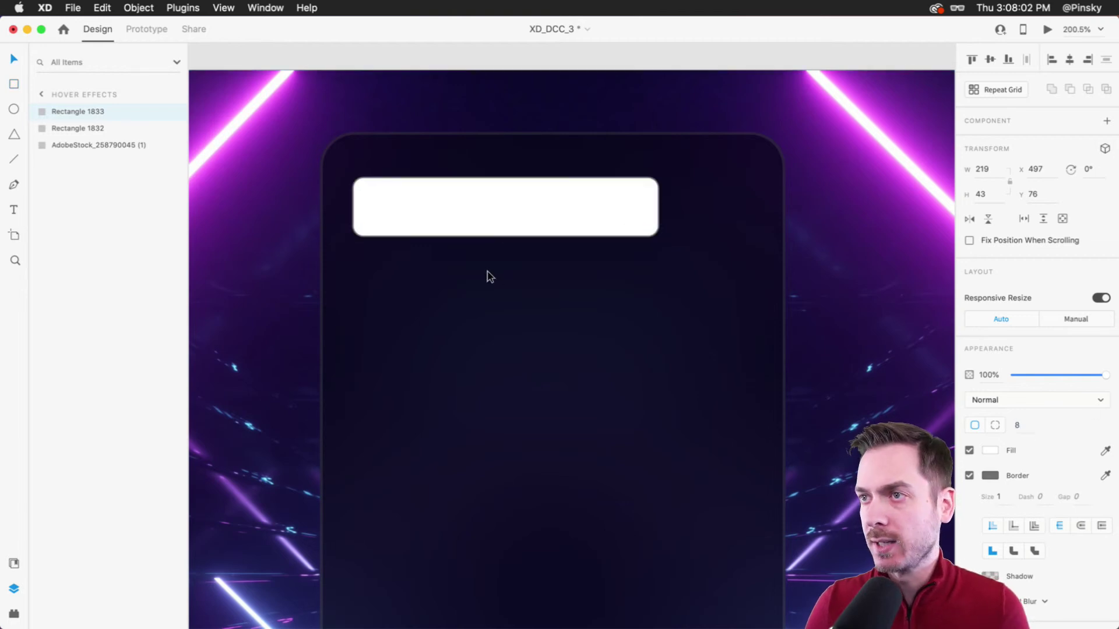
{"action": "left_click_drag", "start_coordinate": [510, 197], "coordinate": [507, 187]}
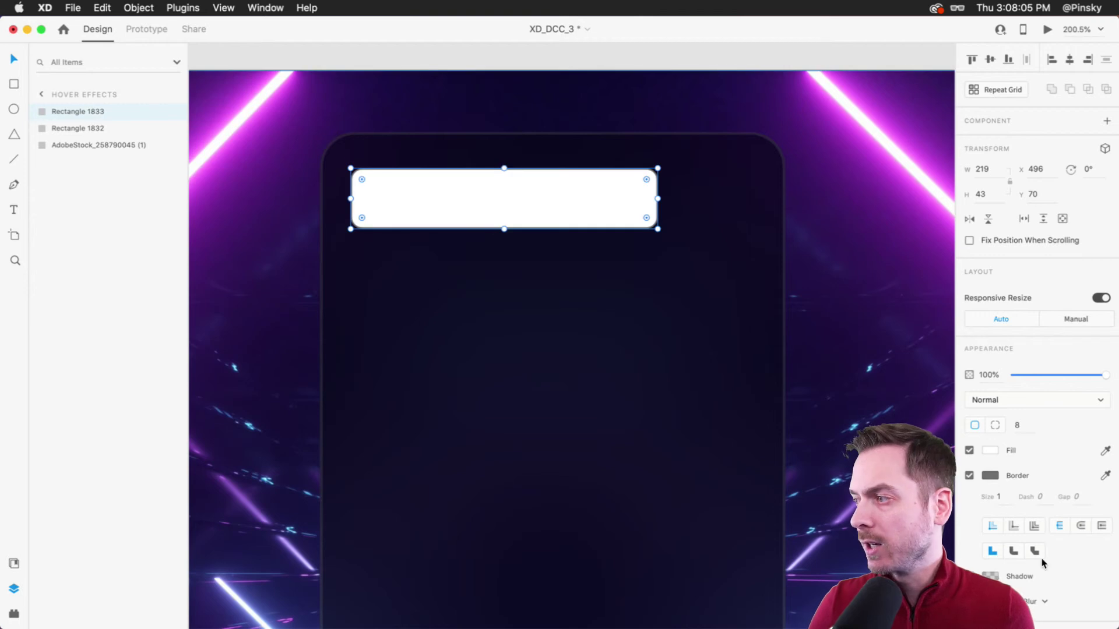
Fill the small rounded rectangle with black.
{"action": "left_click", "coordinate": [991, 451]}
{"action": "left_click_drag", "start_coordinate": [863, 437], "coordinate": [782, 532]}
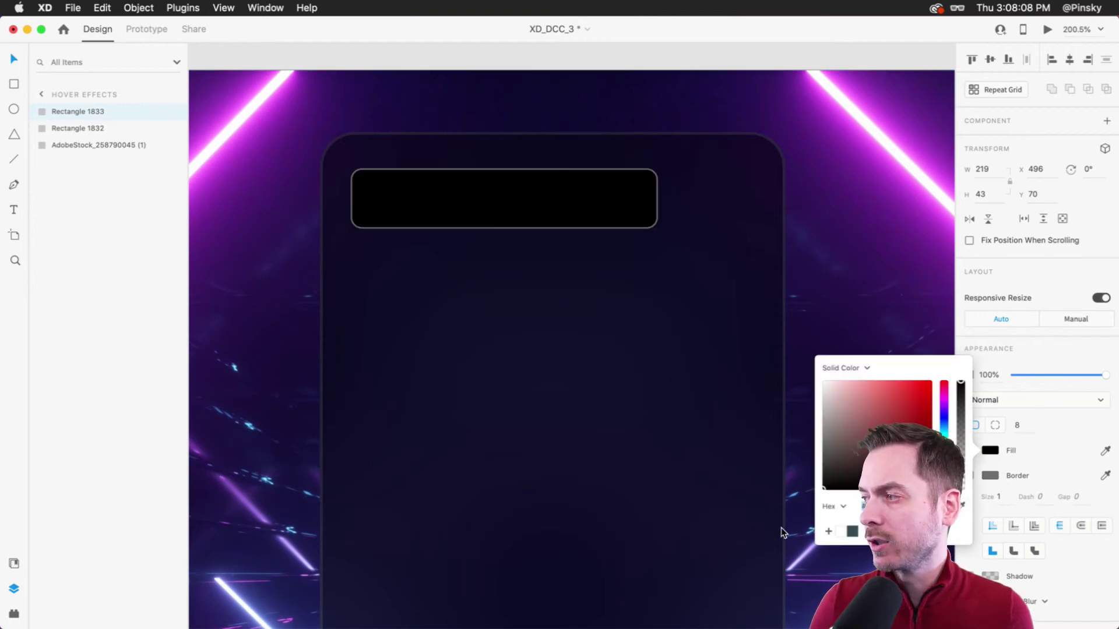
{"action": "left_click", "coordinate": [1077, 412]}
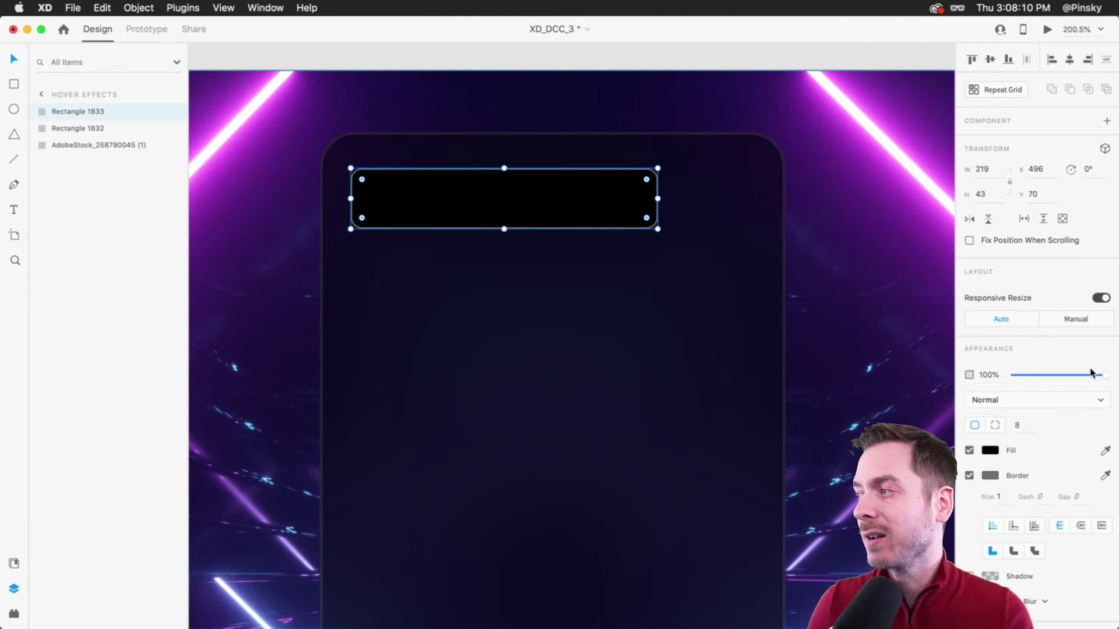
Change the small rectangle's border to white and lower the rectangle's overall opacity to 11%.
{"action": "left_click", "coordinate": [990, 476]}
{"action": "left_click_drag", "start_coordinate": [856, 420], "coordinate": [804, 380]}
{"action": "left_click_drag", "start_coordinate": [958, 502], "coordinate": [963, 499]}
{"action": "key", "text": "super+z"}
{"action": "left_click_drag", "start_coordinate": [1104, 374], "coordinate": [1022, 375]}
Lower the opacity of the small rectangle's white border colour.
{"action": "left_click", "coordinate": [990, 475]}
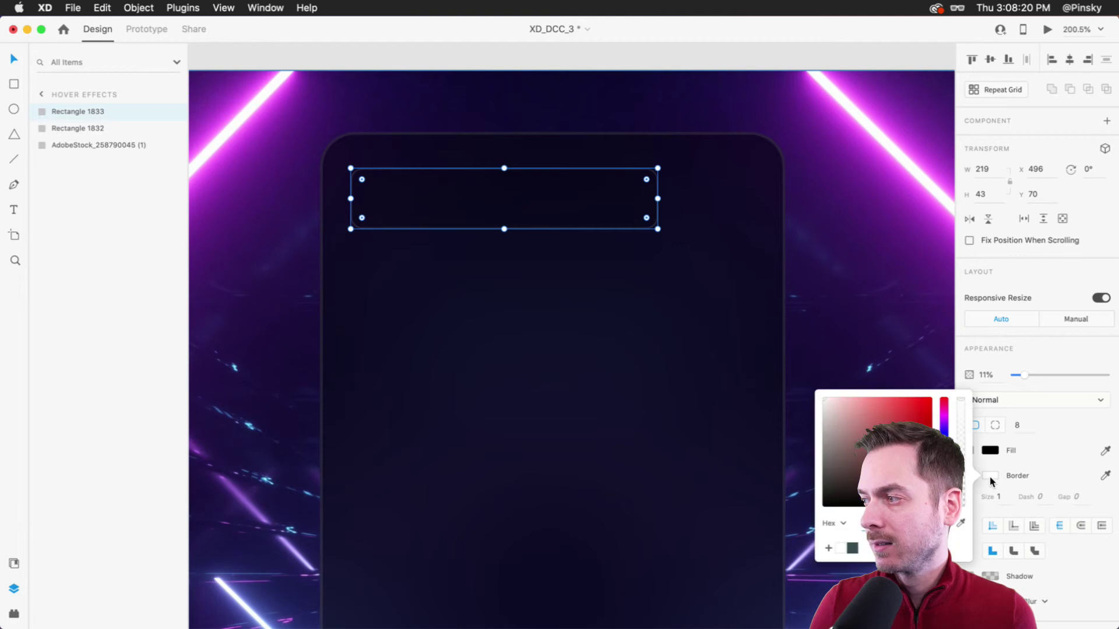
{"action": "left_click", "coordinate": [867, 522]}
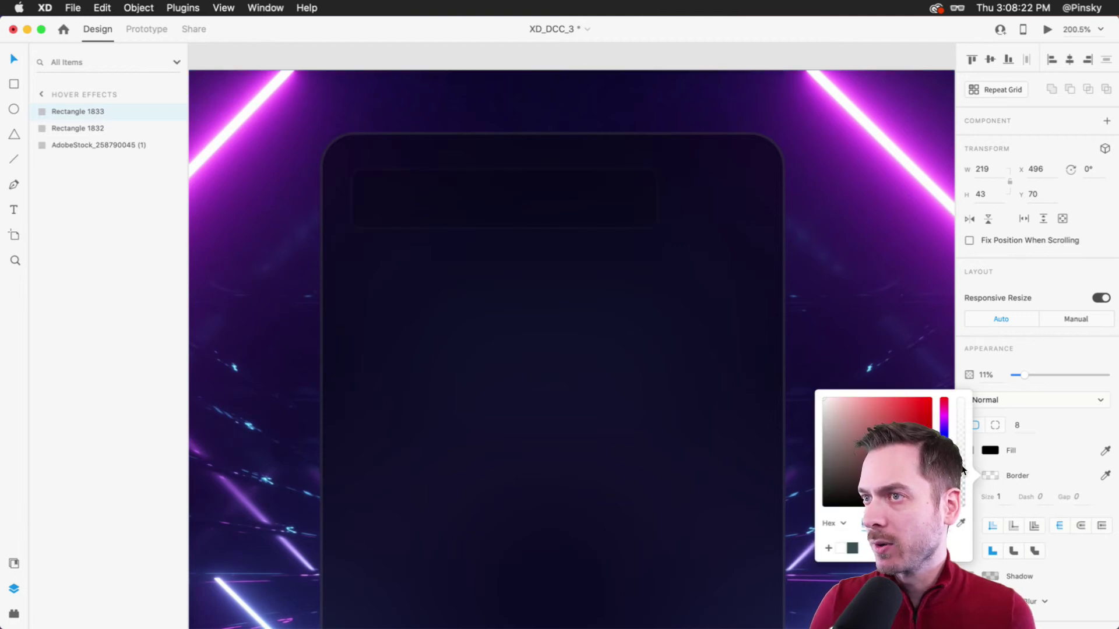
{"action": "left_click", "coordinate": [962, 464]}
{"action": "scroll", "coordinate": [495, 301], "scroll_direction": "down", "scroll_amount": 5}
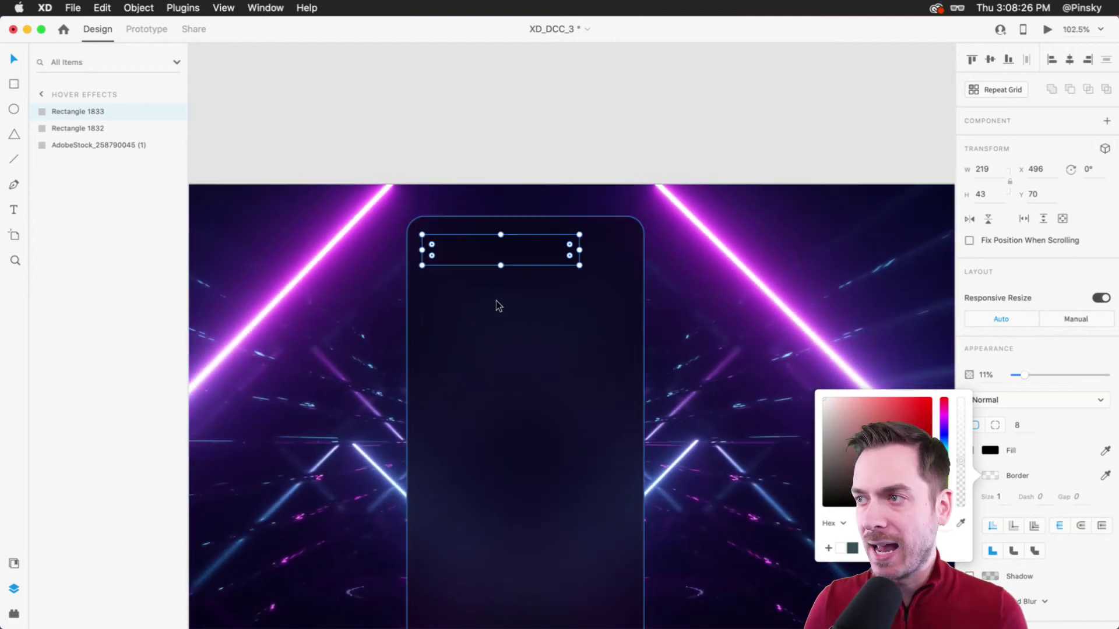
{"action": "key", "text": "Escape"}
Fill the small rounded rectangle with white.
{"action": "scroll", "coordinate": [524, 214], "scroll_direction": "up", "scroll_amount": 5}
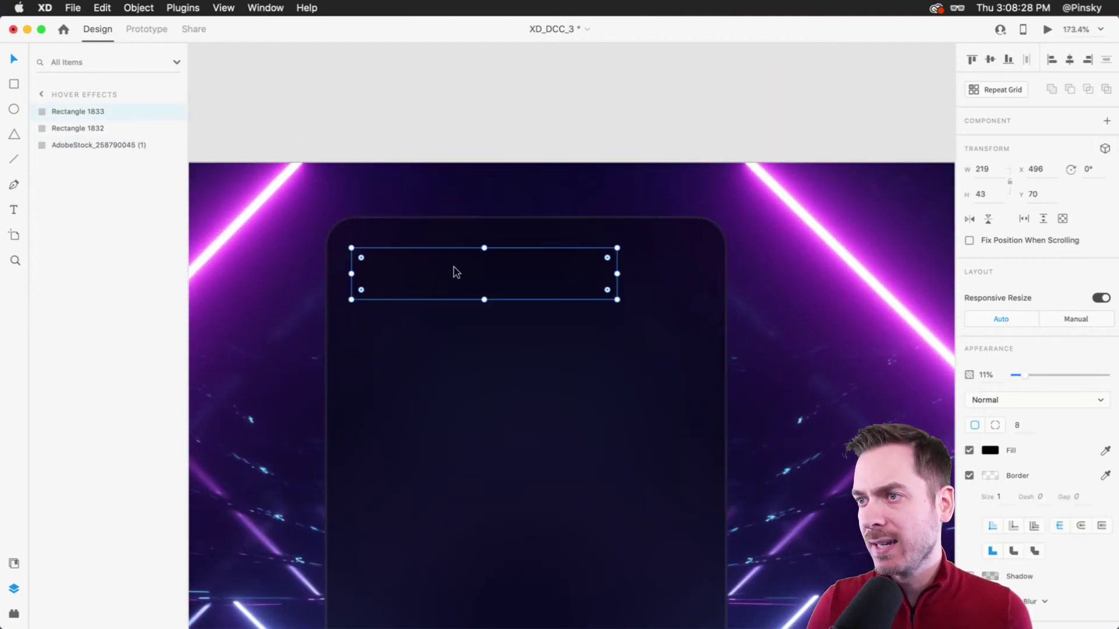
{"action": "left_click", "coordinate": [990, 450]}
{"action": "left_click", "coordinate": [857, 405]}
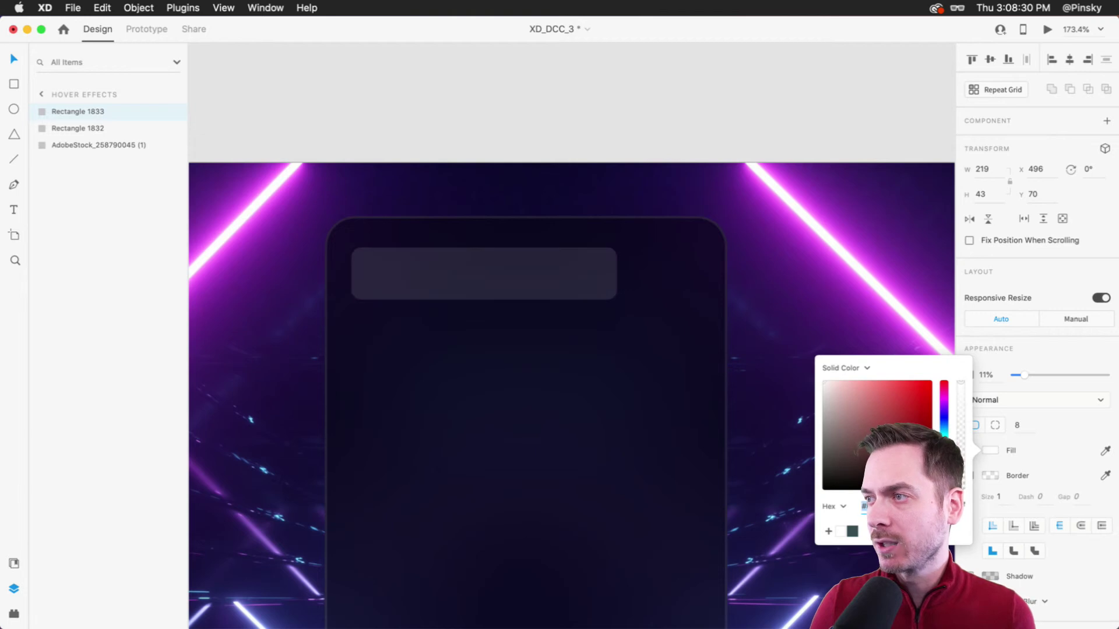
Raise the small rectangle's border colour opacity and set the rectangle's overall opacity to 9%.
{"action": "left_click", "coordinate": [982, 474]}
{"action": "left_click", "coordinate": [979, 475]}
{"action": "left_click_drag", "start_coordinate": [964, 459], "coordinate": [967, 426]}
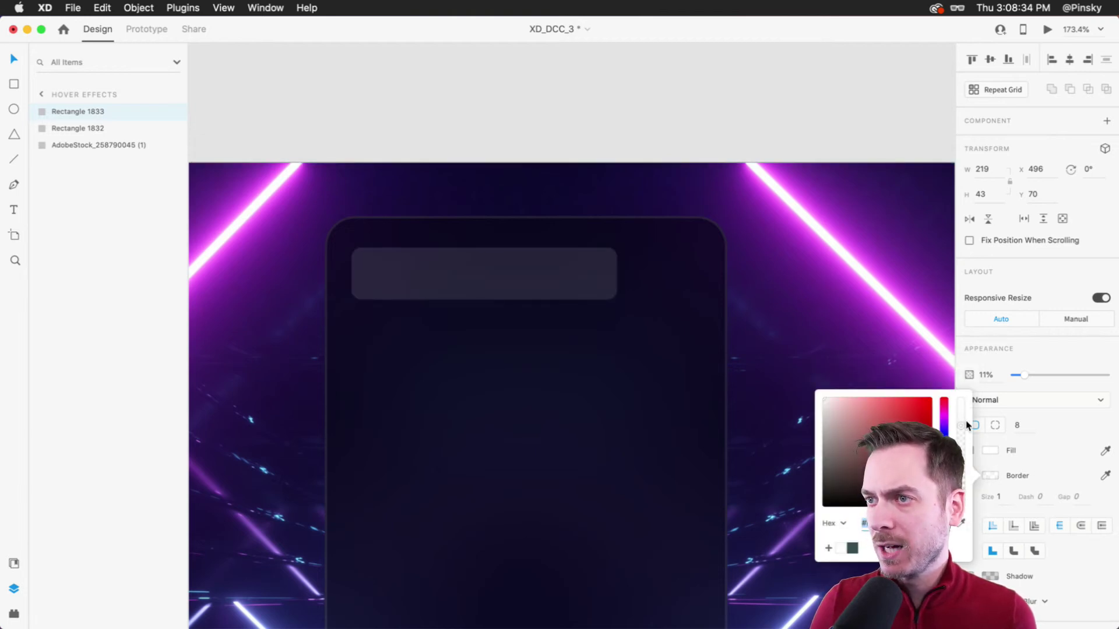
{"action": "left_click", "coordinate": [1016, 375]}
{"action": "left_click_drag", "start_coordinate": [1024, 374], "coordinate": [1023, 375]}
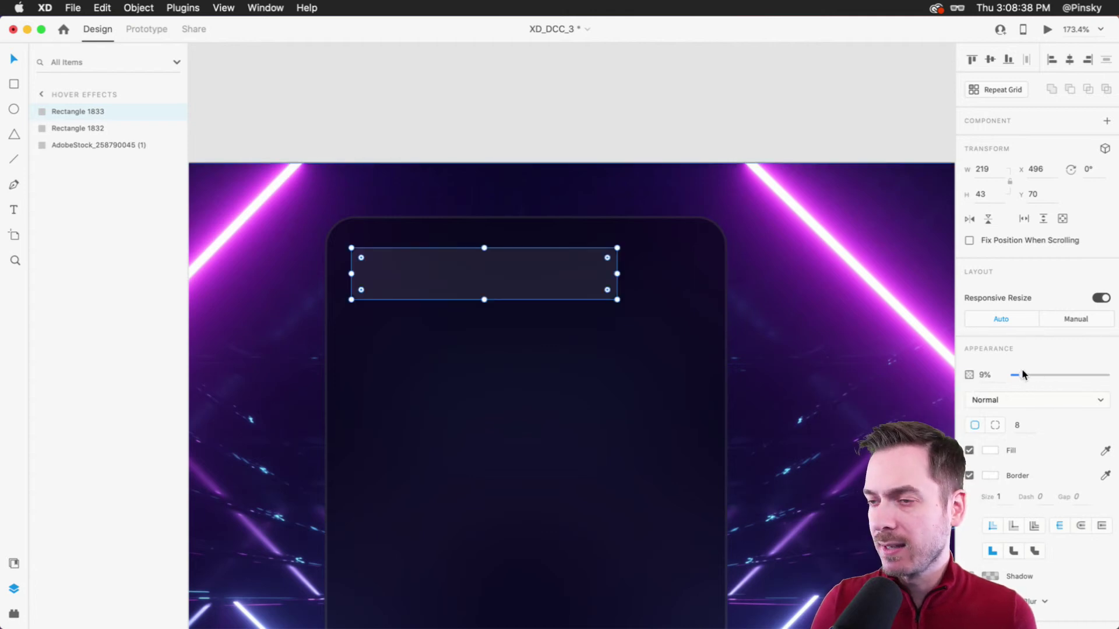
Draw a 43 by 43 square just right of the translucent bar, aligned with the bar's upper and lower edges.
{"action": "left_click", "coordinate": [560, 147]}
{"action": "scroll", "coordinate": [703, 252], "scroll_direction": "up", "scroll_amount": 3}
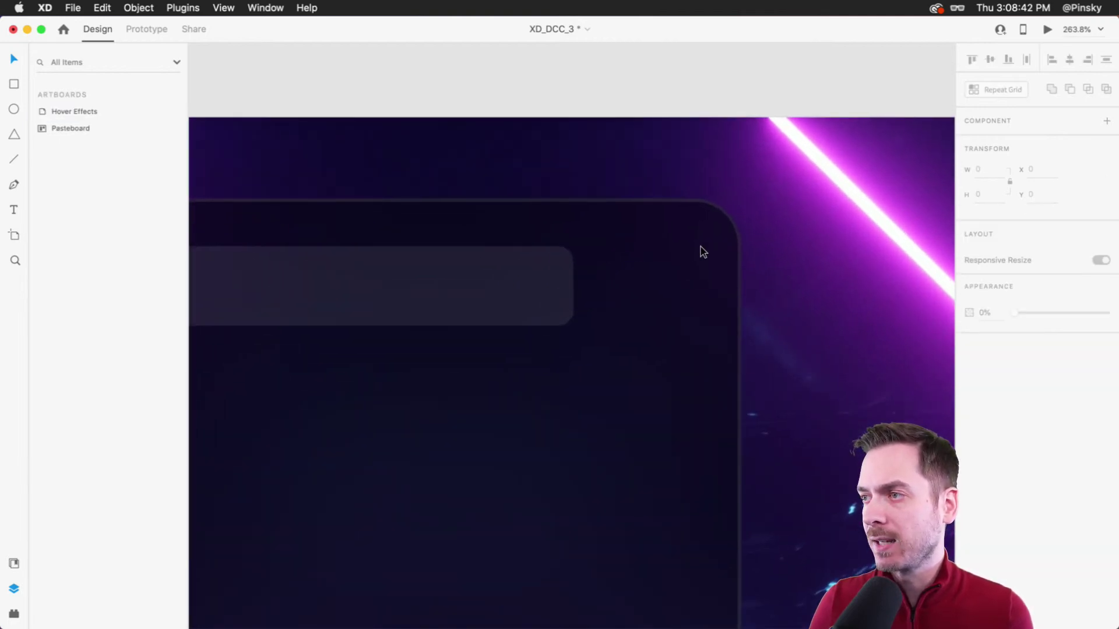
{"action": "left_click", "coordinate": [528, 275]}
{"action": "key", "text": "r"}
{"action": "left_click_drag", "start_coordinate": [599, 247], "coordinate": [678, 331]}
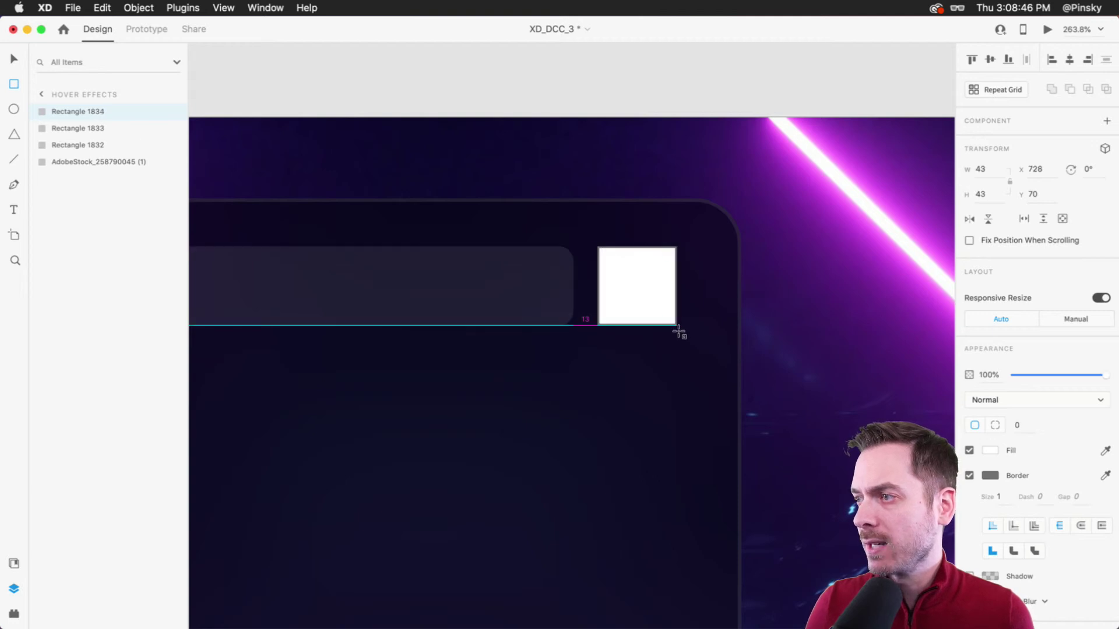
Round the new square's corners to a radius of 8 and remove its border.
{"action": "left_click", "coordinate": [1017, 425]}
{"action": "type", "text": "8"}
{"action": "key", "text": "Return"}
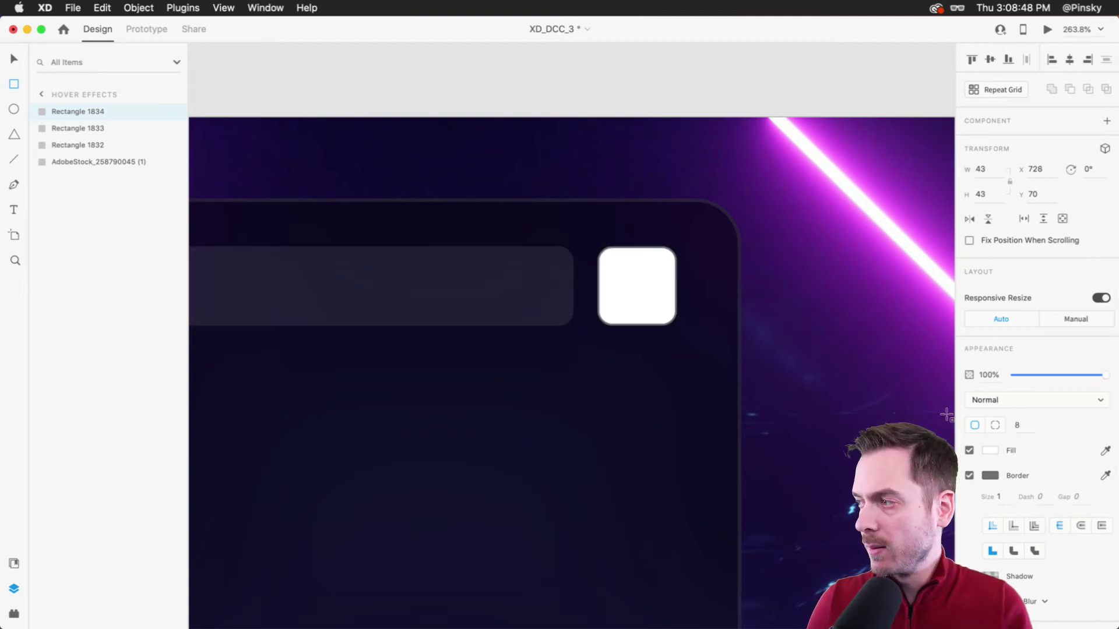
{"action": "left_click", "coordinate": [969, 475]}
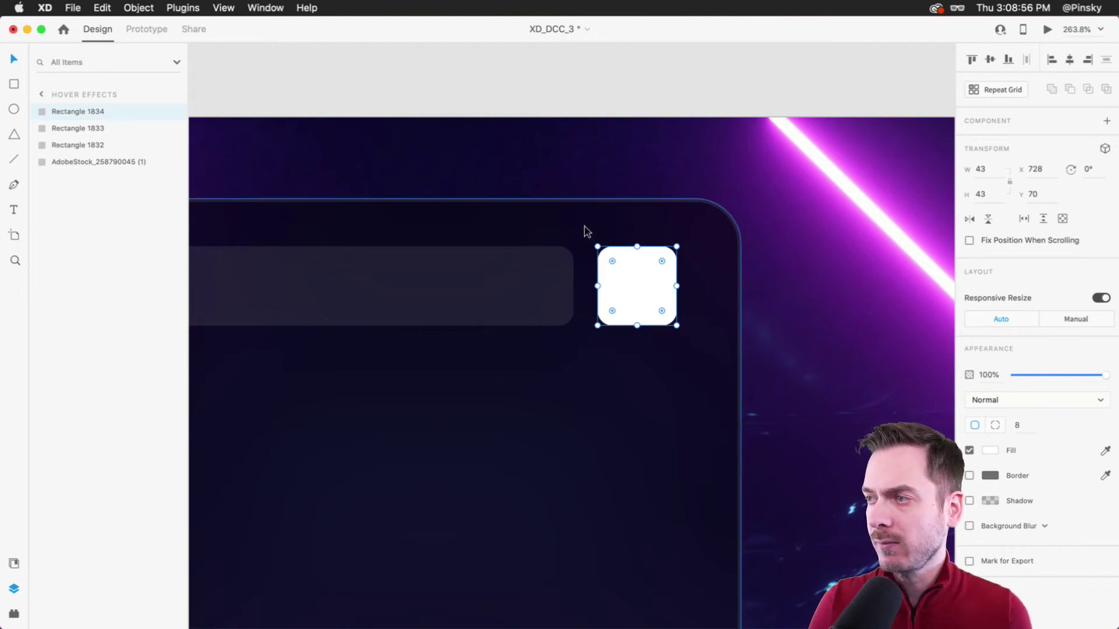
Draw a circle about 19 wide over the white square's upper-right corner and fill it with a magenta pink.
{"action": "key", "text": "r"}
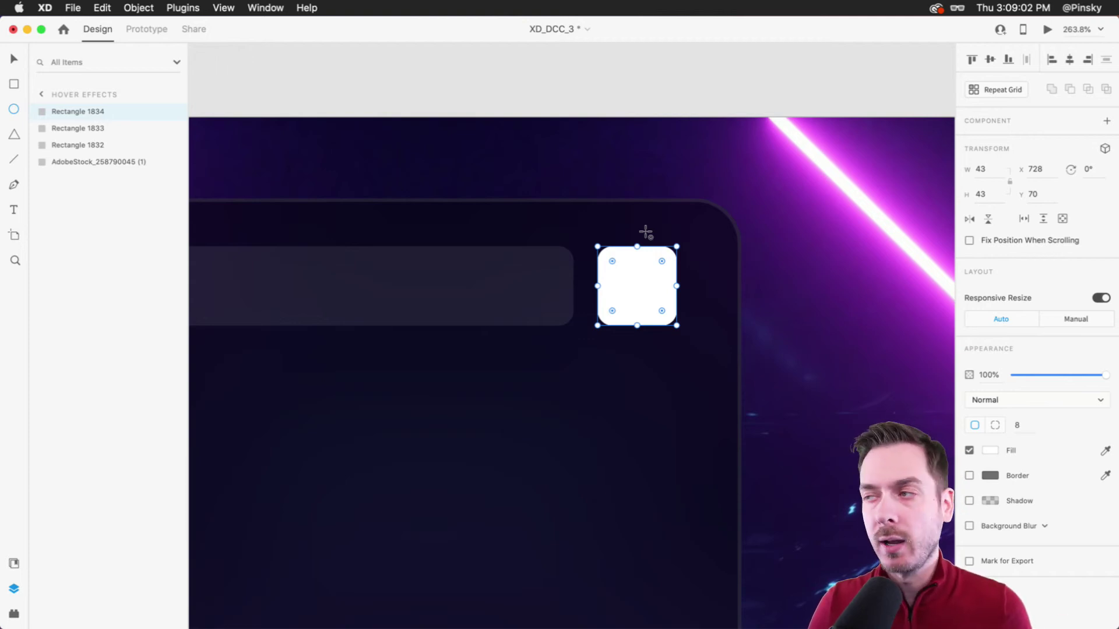
{"action": "mouse_move", "coordinate": [646, 232]}
{"action": "left_mouse_down"}
{"action": "mouse_move", "coordinate": [683, 269]}
{"action": "mouse_move", "coordinate": [670, 253]}
{"action": "left_mouse_up"}
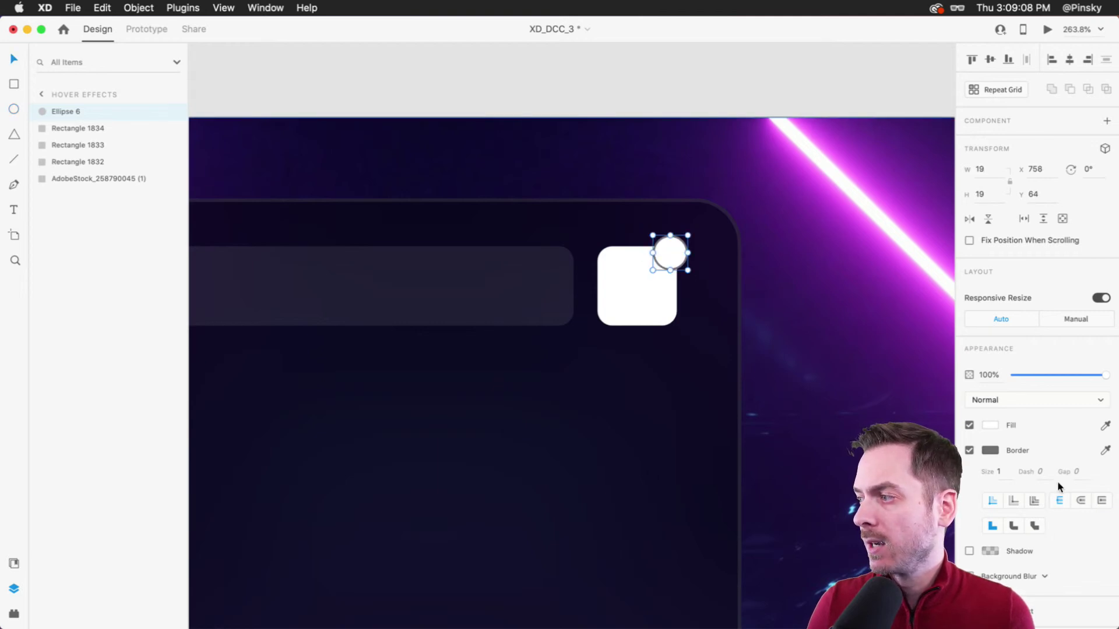
{"action": "left_click", "coordinate": [990, 427]}
{"action": "left_click", "coordinate": [944, 365]}
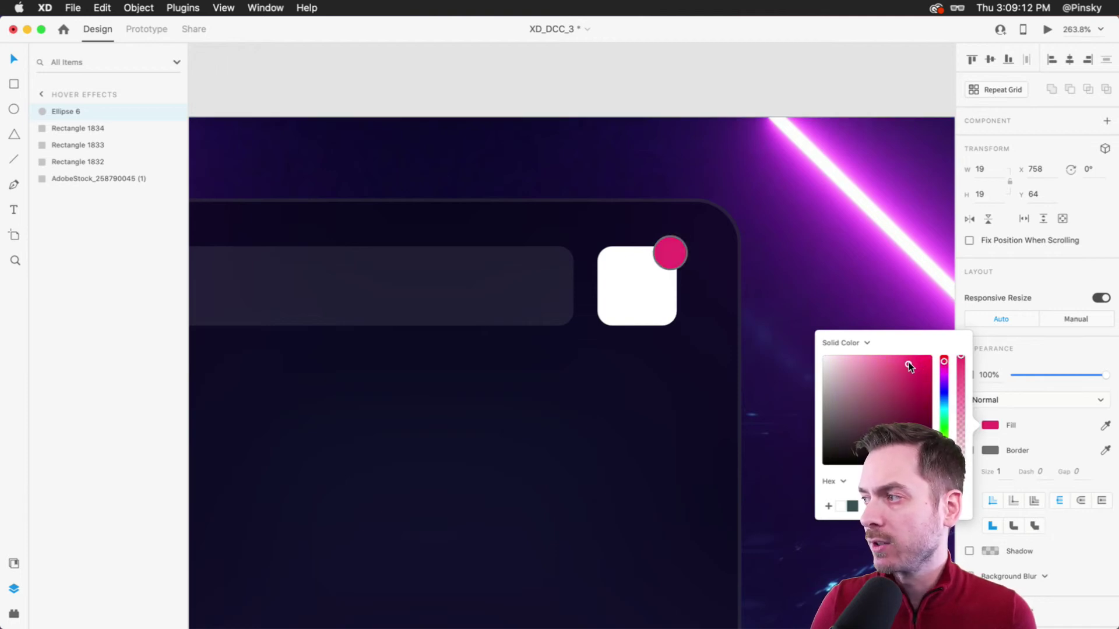
{"action": "left_click", "coordinate": [1020, 348]}
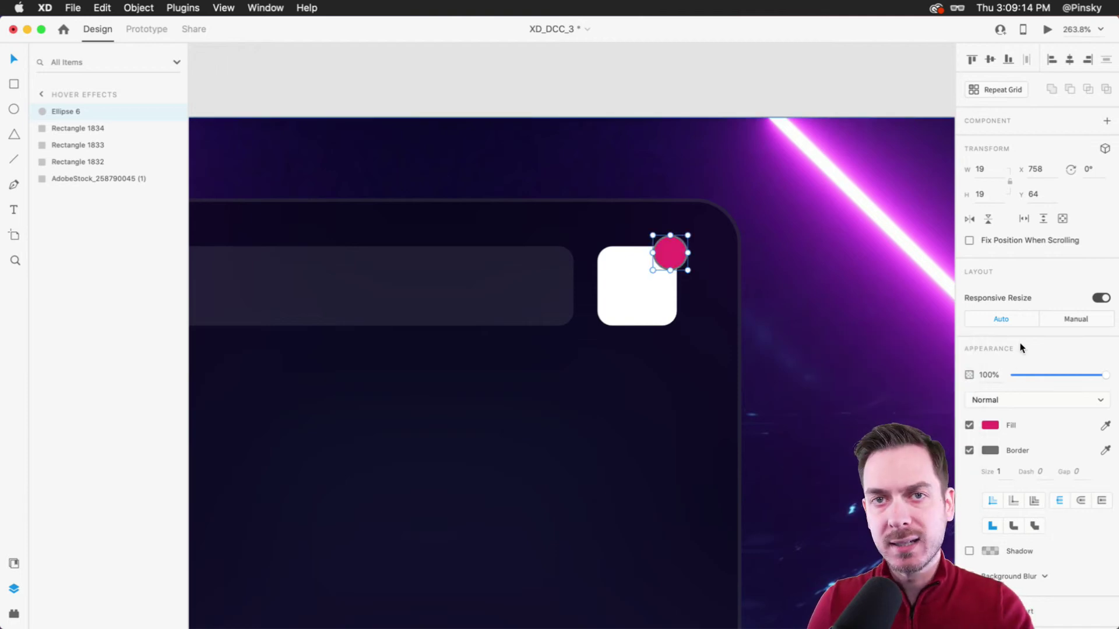
Give the small pink circle a white border of size 2.
{"action": "left_click", "coordinate": [991, 450]}
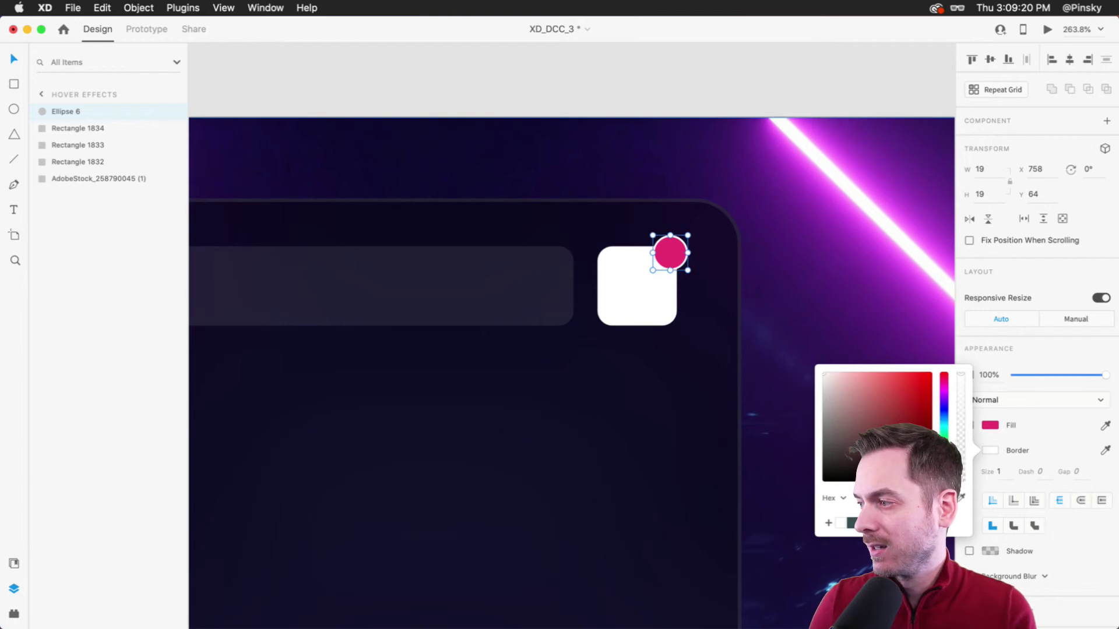
{"action": "left_click", "coordinate": [999, 471]}
{"action": "type", "text": "3"}
{"action": "key", "text": "Return"}
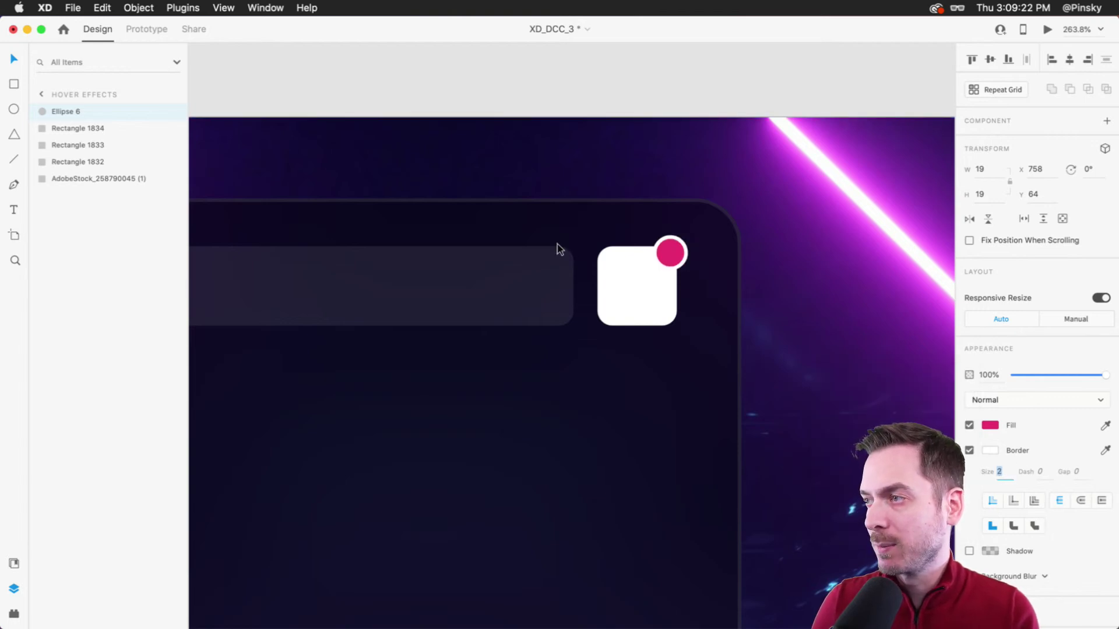
{"action": "type", "text": "2"}
{"action": "key", "text": "Return"}
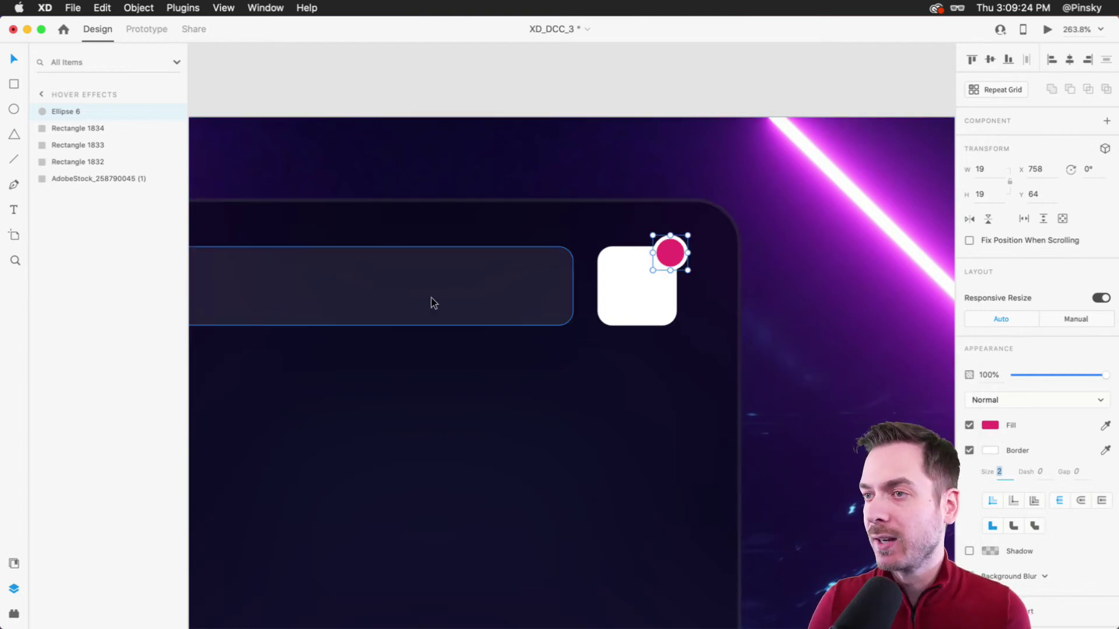
Select the white rounded square and open the Toy Faces library to browse its avatars.
{"action": "scroll", "coordinate": [432, 302], "scroll_direction": "left", "scroll_amount": 4}
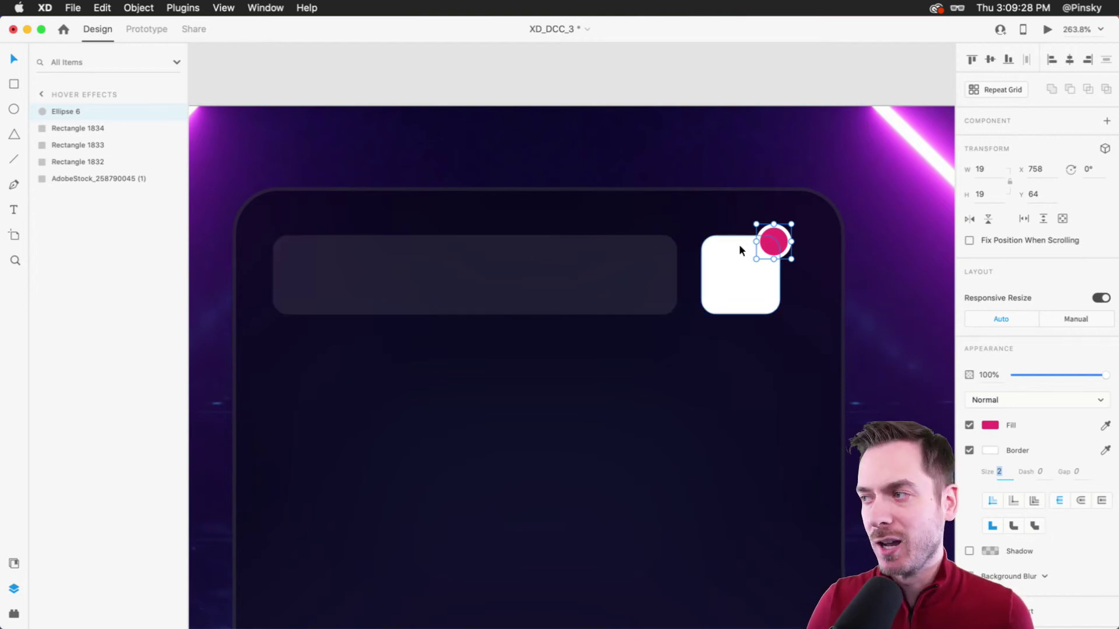
{"action": "scroll", "coordinate": [738, 244], "scroll_direction": "right", "scroll_amount": 3}
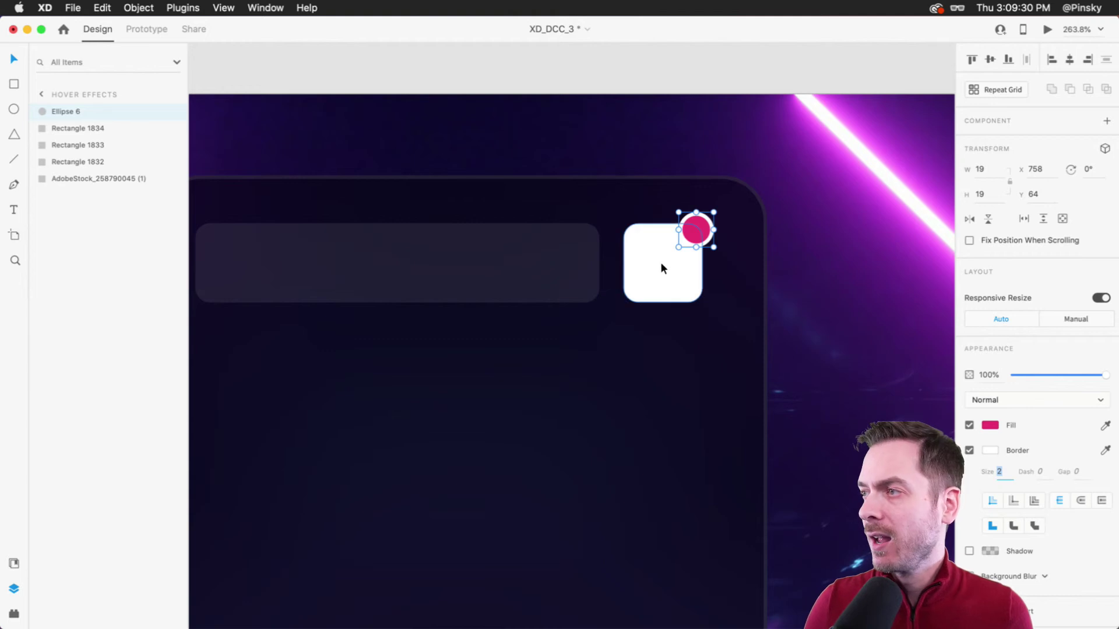
{"action": "left_click", "coordinate": [659, 266]}
{"action": "left_click", "coordinate": [701, 228]}
{"action": "left_click", "coordinate": [666, 255]}
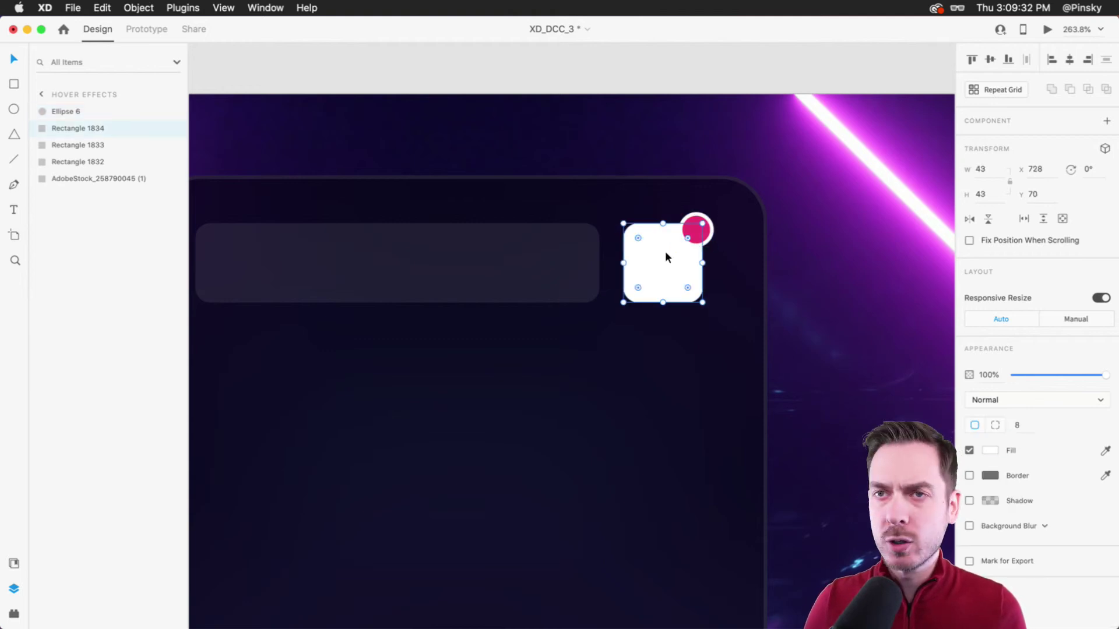
{"action": "left_click", "coordinate": [12, 564]}
{"action": "left_click", "coordinate": [41, 58]}
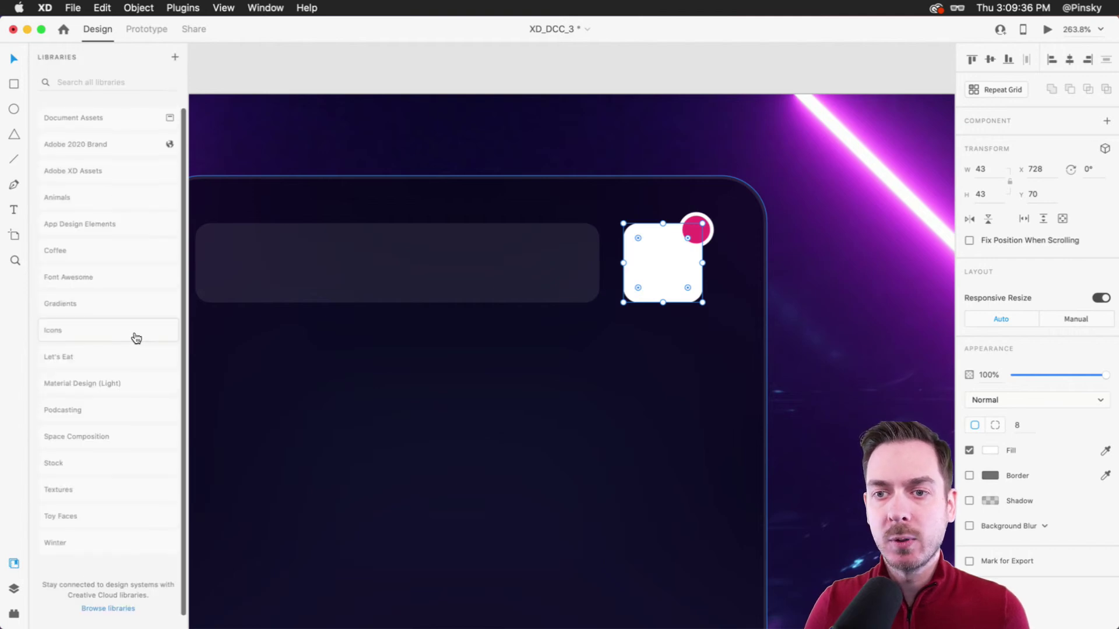
{"action": "left_click", "coordinate": [82, 517]}
{"action": "scroll", "coordinate": [117, 299], "scroll_direction": "down", "scroll_amount": 5}
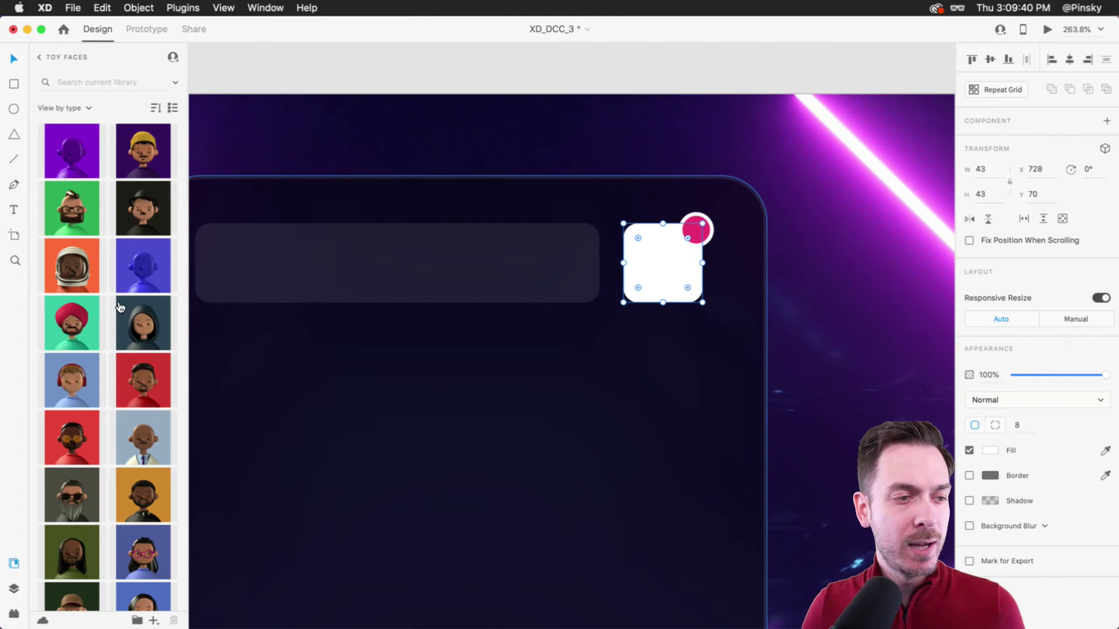
Switch to Safari and look over the Toy Faces 3D avatar library page.
{"action": "key", "text": "super+Tab"}
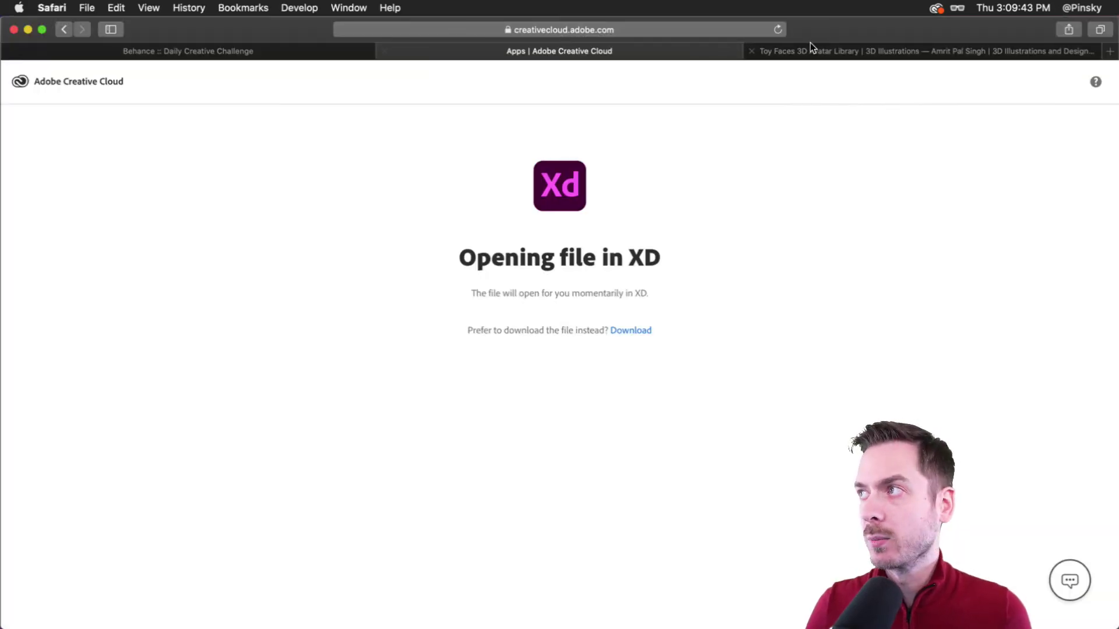
{"action": "left_click", "coordinate": [834, 47]}
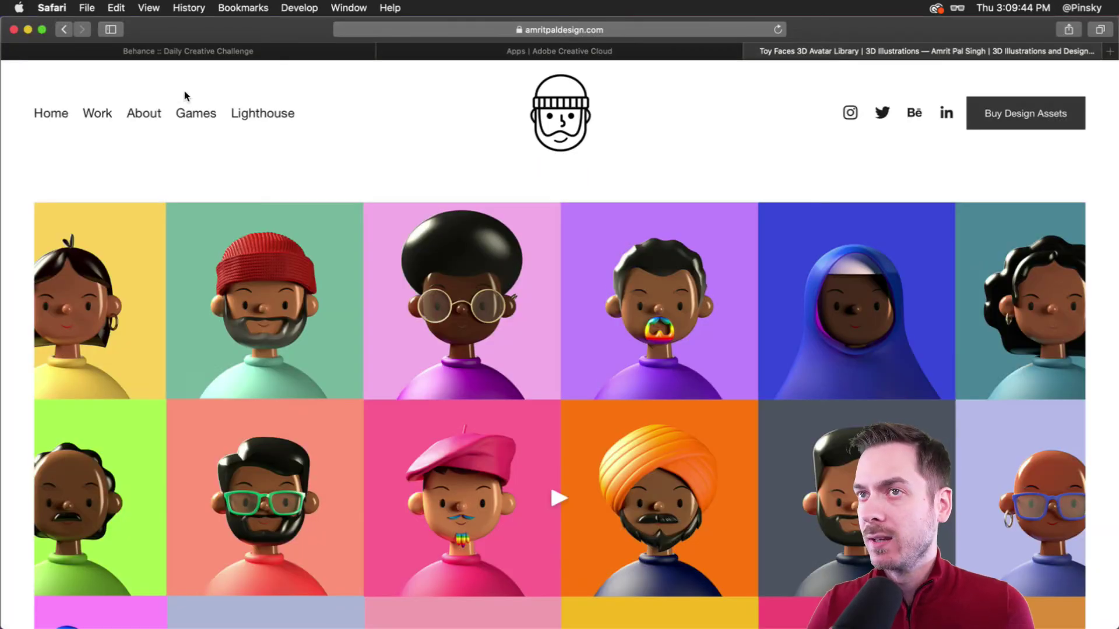
{"action": "scroll", "coordinate": [492, 151], "scroll_direction": "down", "scroll_amount": 5}
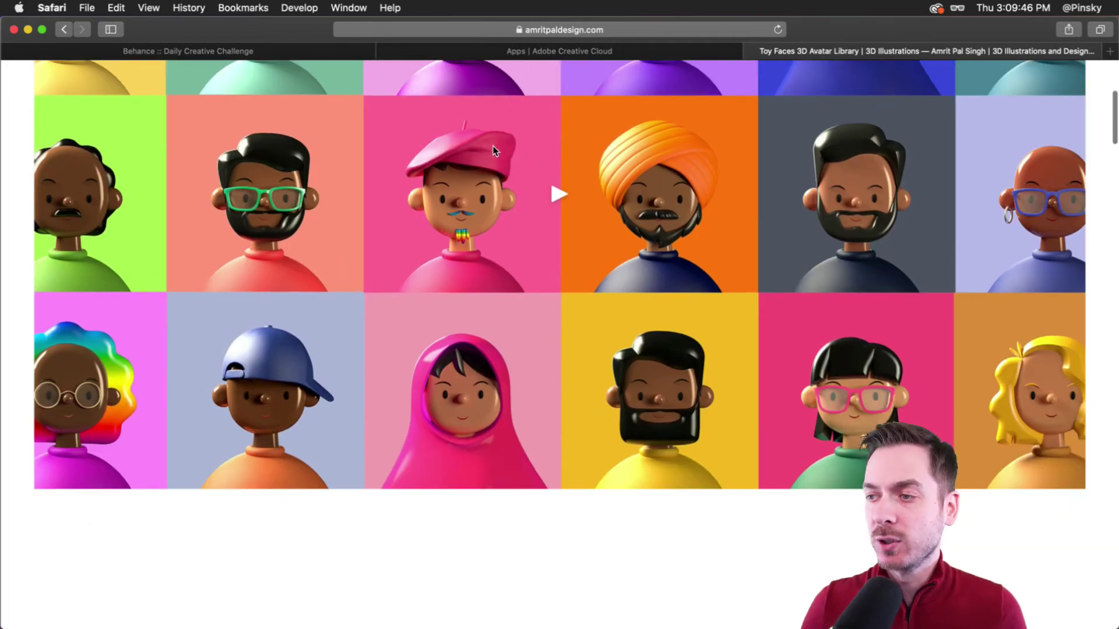
{"action": "scroll", "coordinate": [492, 150], "scroll_direction": "down", "scroll_amount": 7}
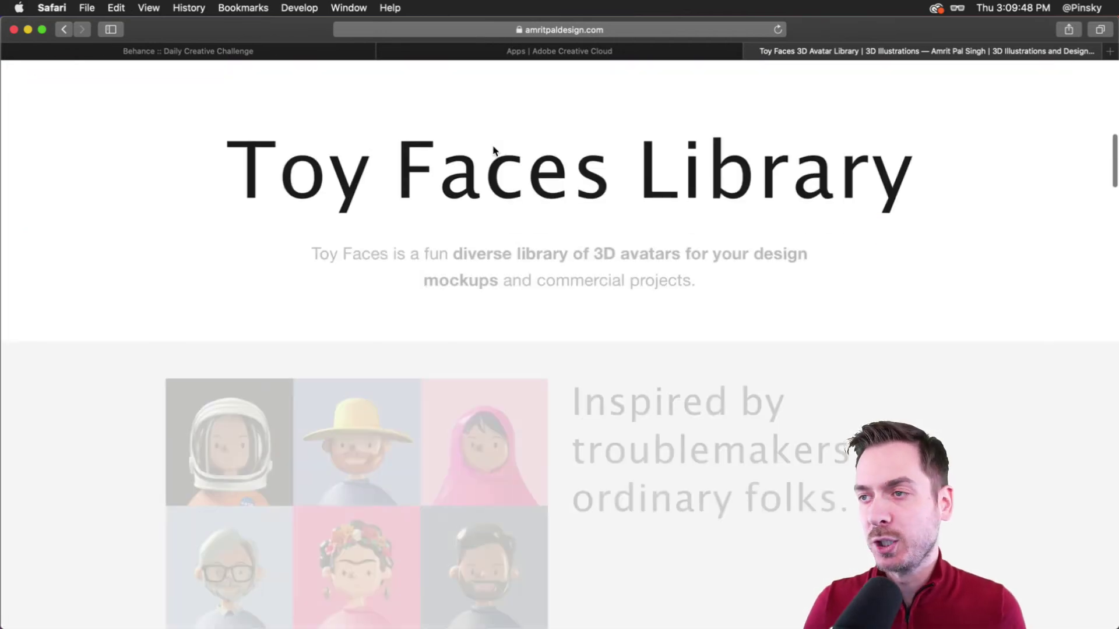
{"action": "scroll", "coordinate": [493, 150], "scroll_direction": "up", "scroll_amount": 12}
{"action": "scroll", "coordinate": [493, 150], "scroll_direction": "down", "scroll_amount": 3}
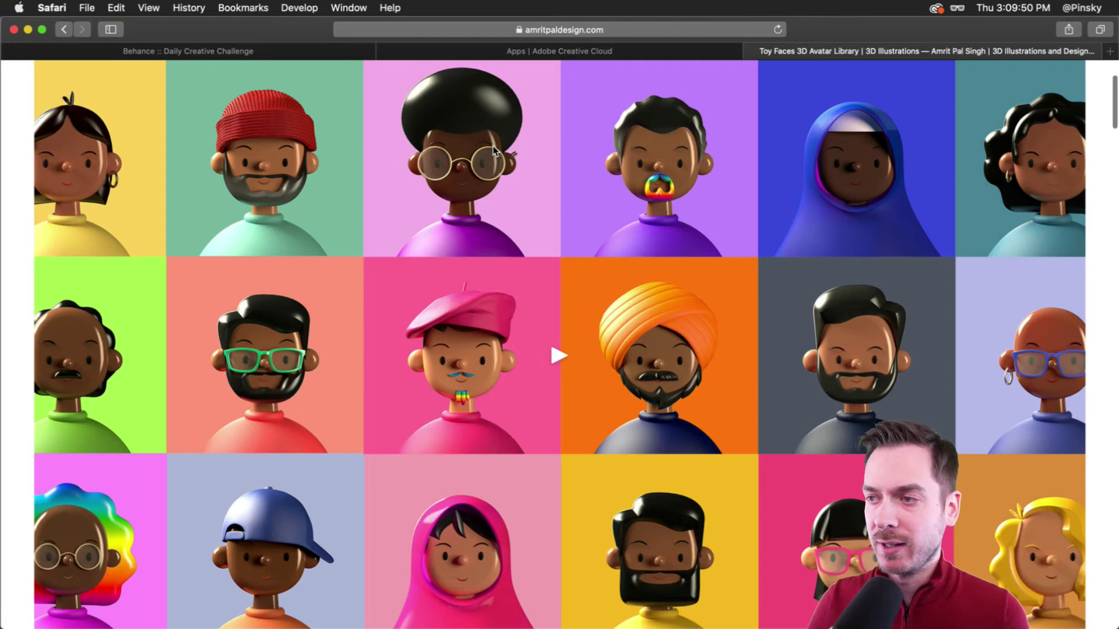
{"action": "scroll", "coordinate": [492, 151], "scroll_direction": "down", "scroll_amount": 2}
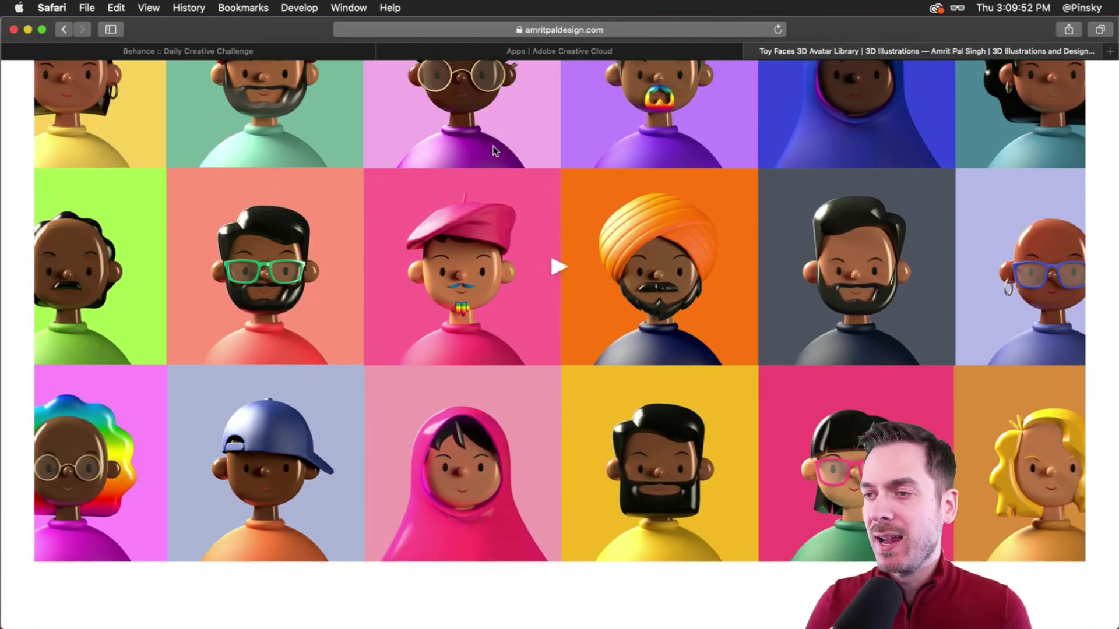
Switch back to Adobe XD and fill the white rounded square with the pink-haired avatar from the Toy Faces library.
{"action": "key", "text": "super+Tab"}
{"action": "key", "text": "super+Tab"}
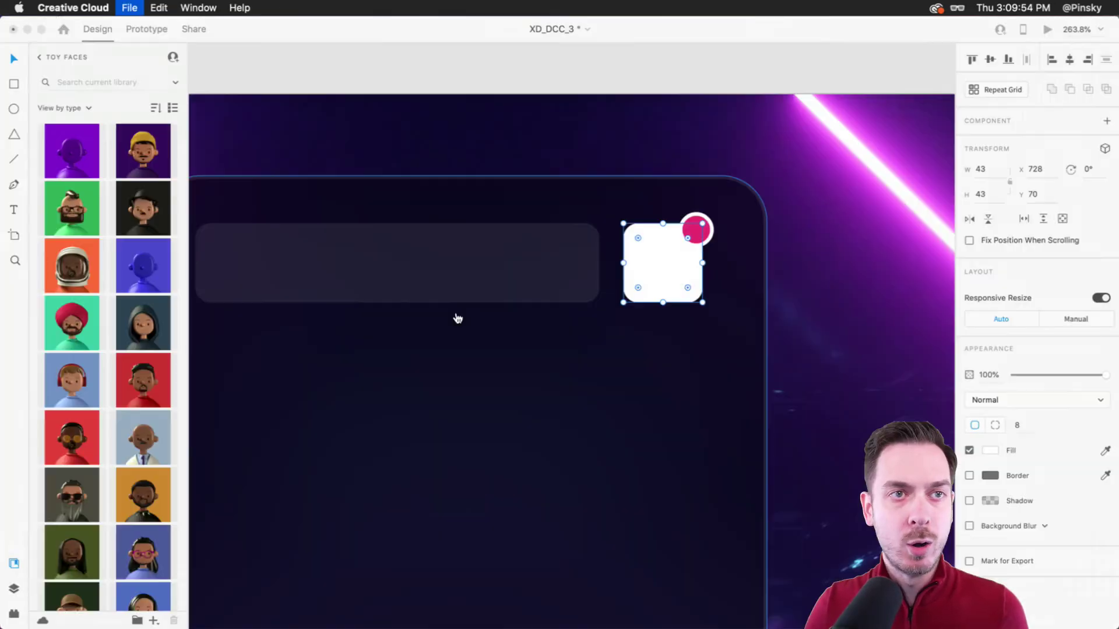
{"action": "scroll", "coordinate": [131, 368], "scroll_direction": "down", "scroll_amount": 1}
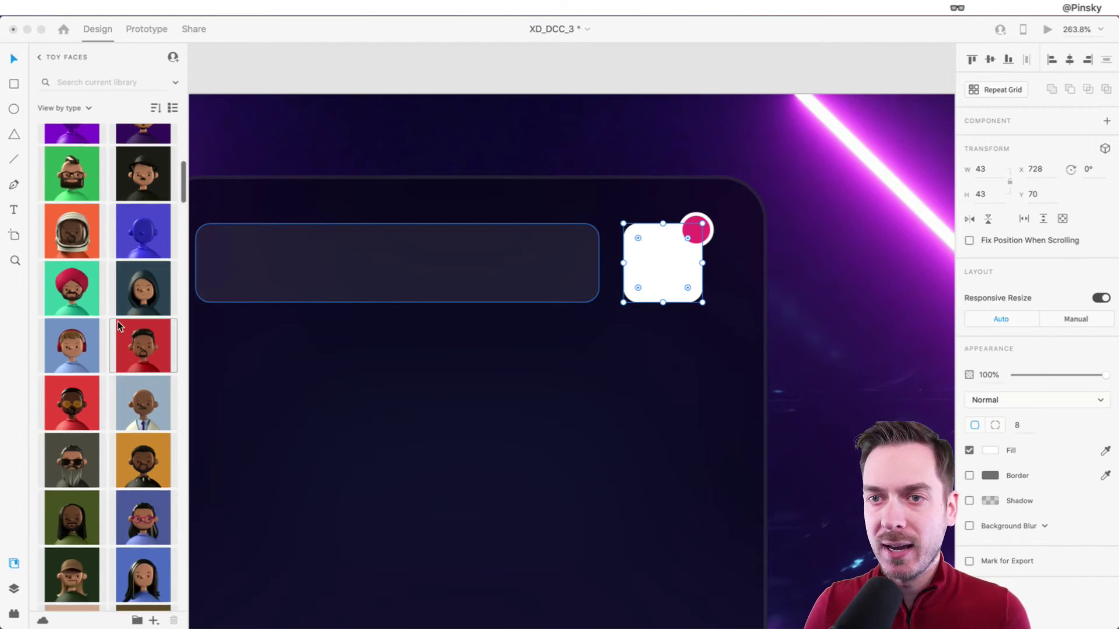
{"action": "scroll", "coordinate": [118, 323], "scroll_direction": "down", "scroll_amount": 5}
{"action": "scroll", "coordinate": [118, 329], "scroll_direction": "down", "scroll_amount": 5}
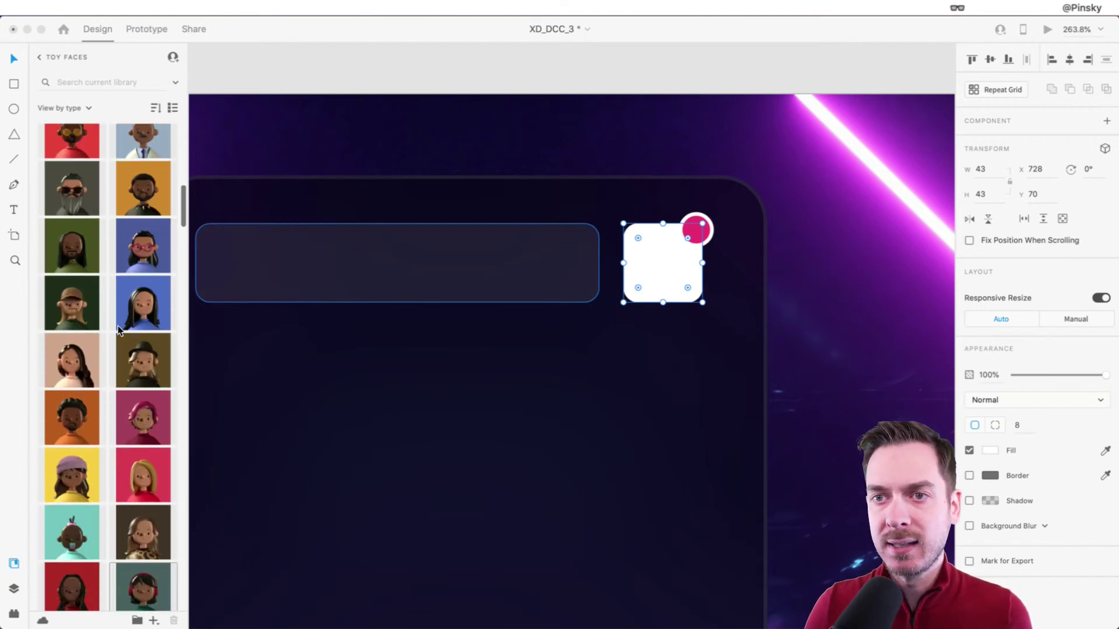
{"action": "left_click_drag", "start_coordinate": [132, 284], "coordinate": [670, 253]}
{"action": "left_click", "coordinate": [826, 239]}
{"action": "left_click", "coordinate": [670, 256]}
{"action": "scroll", "coordinate": [674, 264], "scroll_direction": "down", "scroll_amount": 3}
{"action": "scroll", "coordinate": [673, 262], "scroll_direction": "down", "scroll_amount": 2}
{"action": "left_click", "coordinate": [764, 172]}
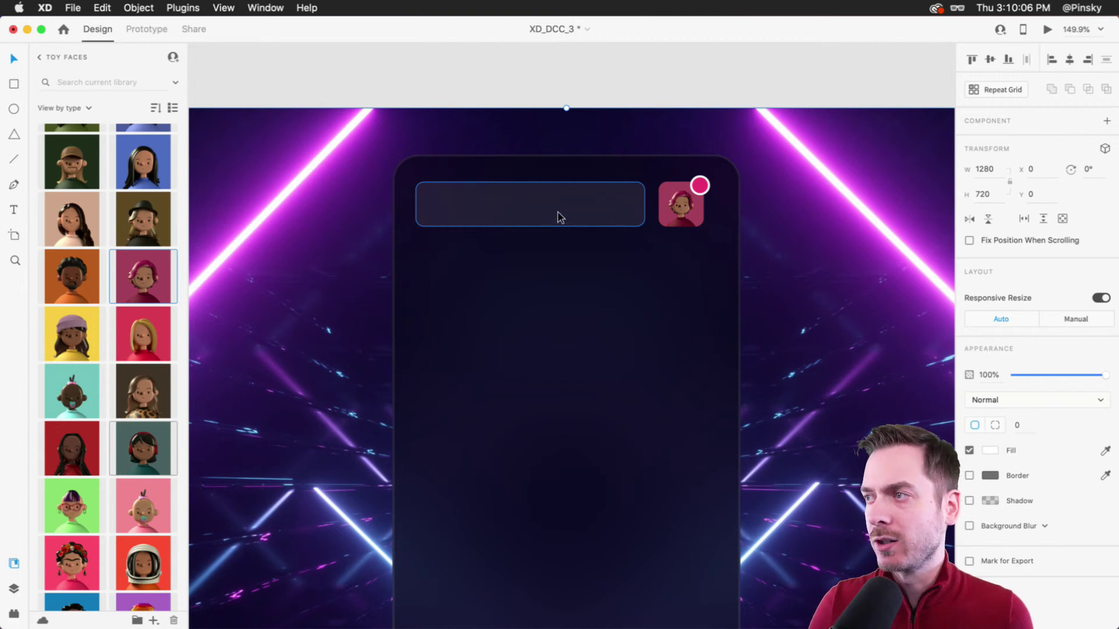
Draw a 48 by 48 circle below the translucent bar, aligned with its left edge, and position it at X 496, Y 172.
{"action": "scroll", "coordinate": [608, 202], "scroll_direction": "down", "scroll_amount": 1}
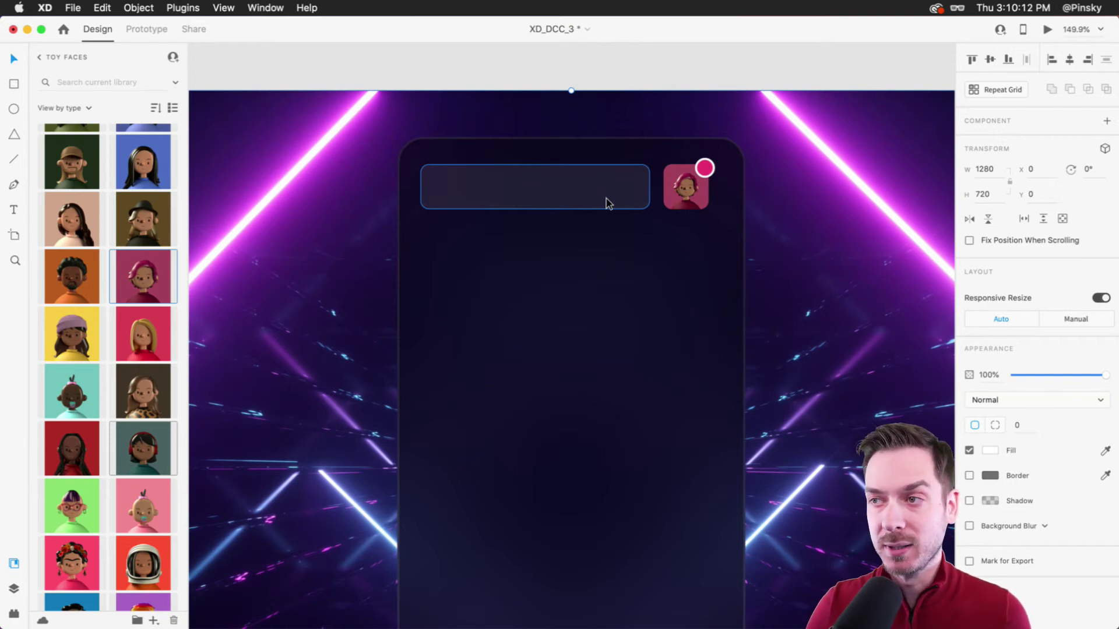
{"action": "scroll", "coordinate": [515, 234], "scroll_direction": "down", "scroll_amount": 1}
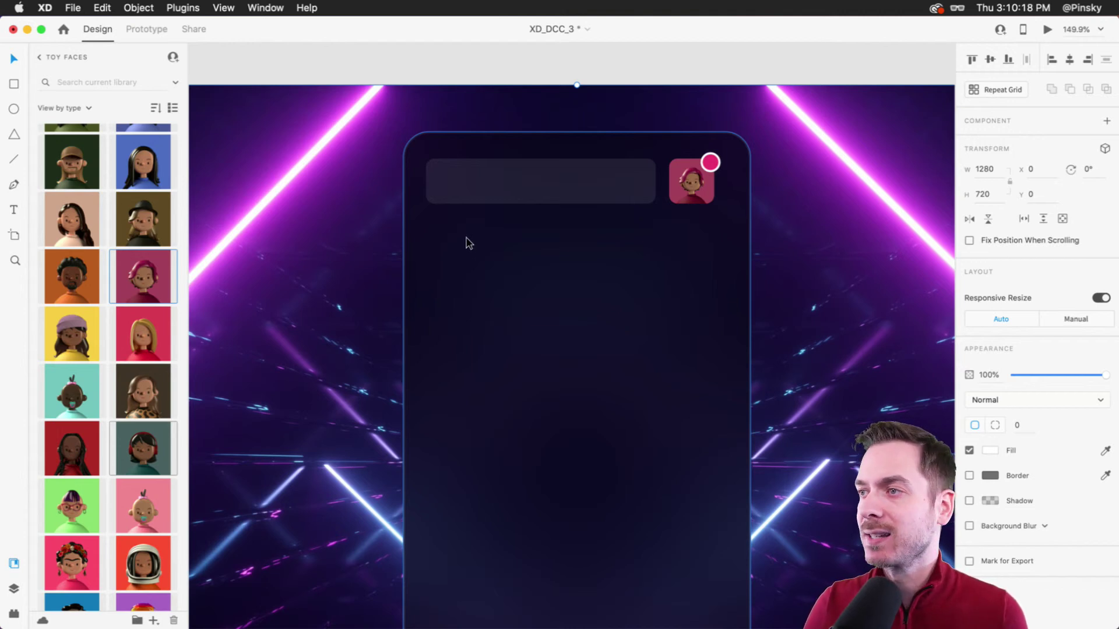
{"action": "scroll", "coordinate": [469, 243], "scroll_direction": "down", "scroll_amount": 2}
{"action": "scroll", "coordinate": [469, 243], "scroll_direction": "right", "scroll_amount": 1}
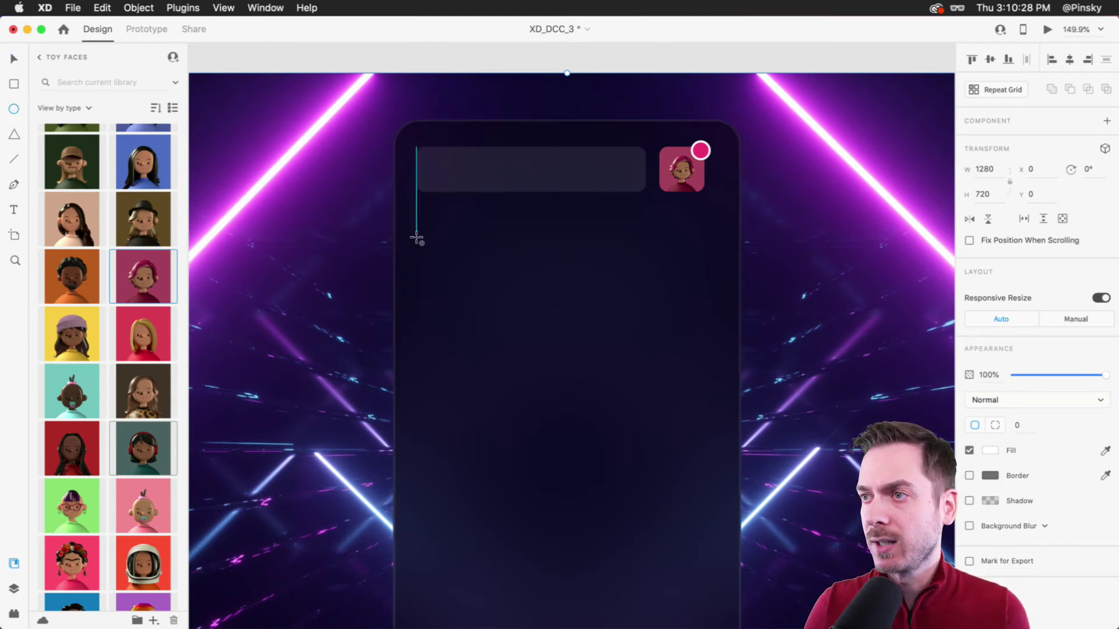
{"action": "left_click_drag", "start_coordinate": [417, 237], "coordinate": [435, 254]}
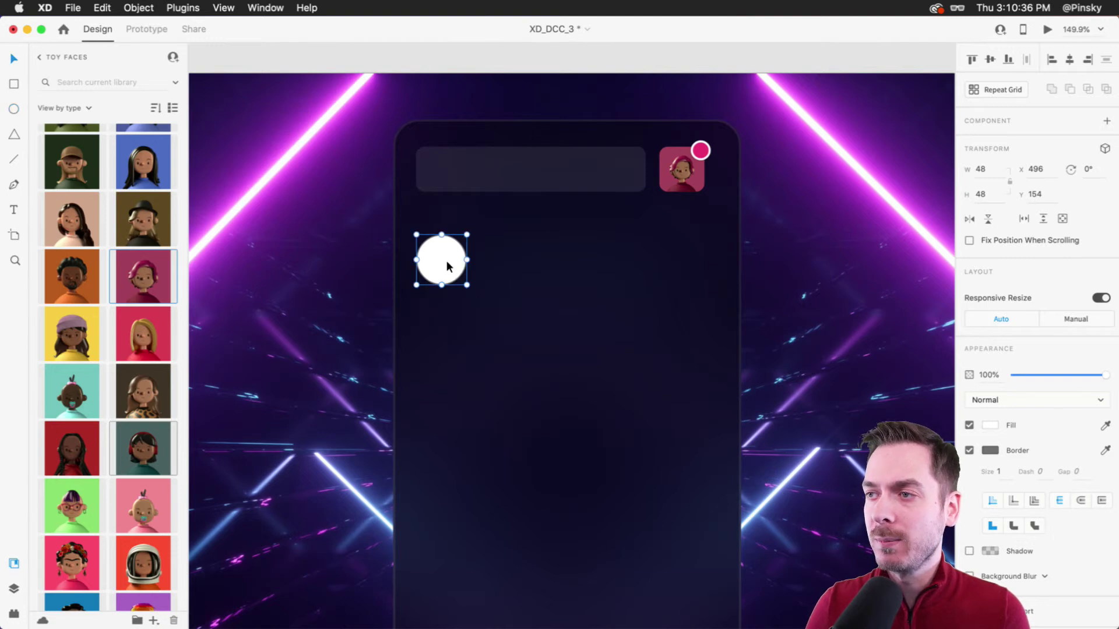
{"action": "left_click_drag", "start_coordinate": [447, 260], "coordinate": [446, 280]}
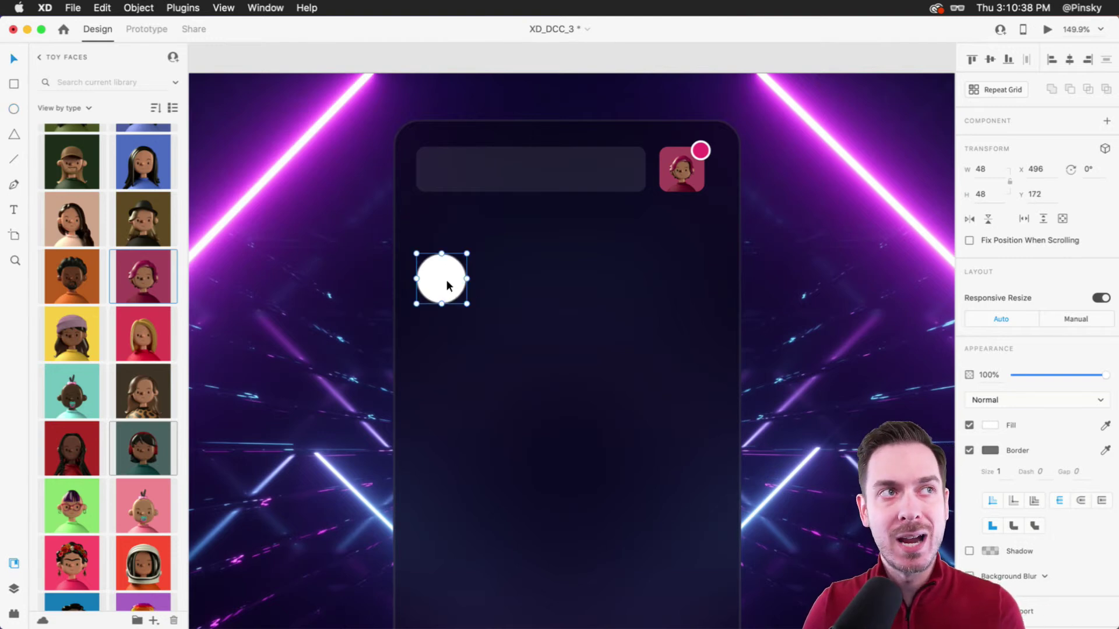
Add a first name as text to the right of the white circle and set its font to Poppins.
{"action": "scroll", "coordinate": [482, 268], "scroll_direction": "up", "scroll_amount": 5}
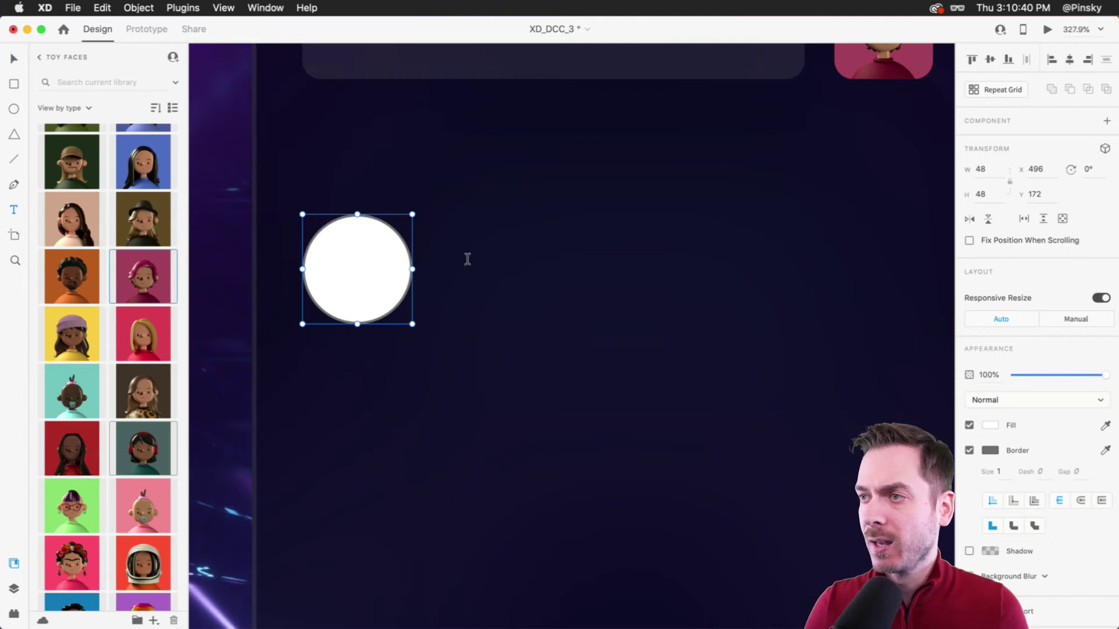
{"action": "left_click", "coordinate": [467, 259]}
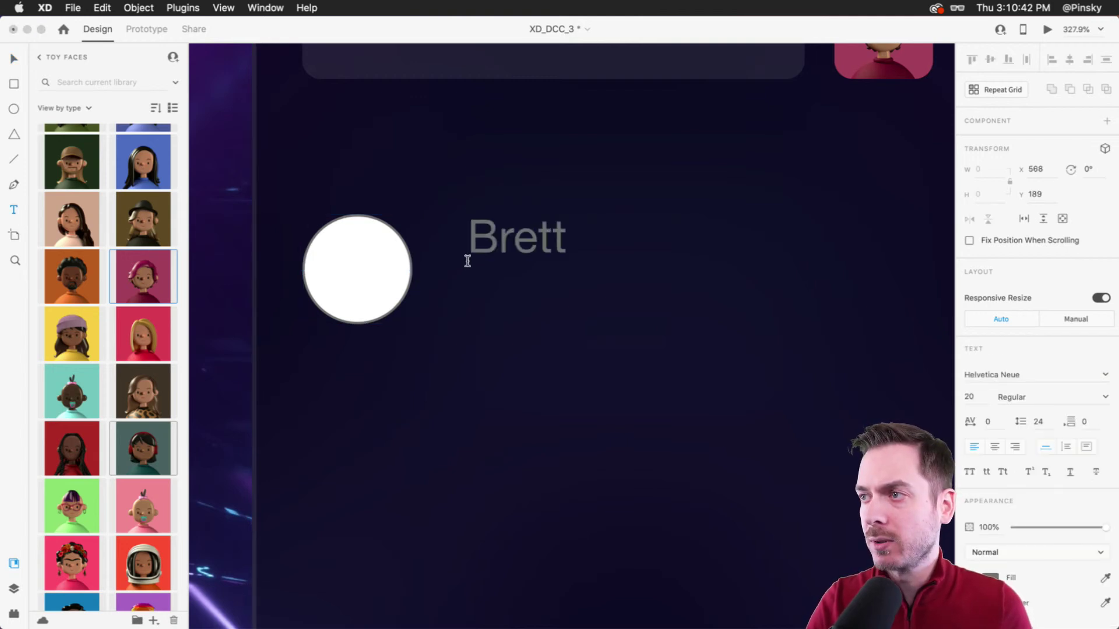
{"action": "left_click", "coordinate": [996, 374]}
{"action": "type", "text": "Po"}
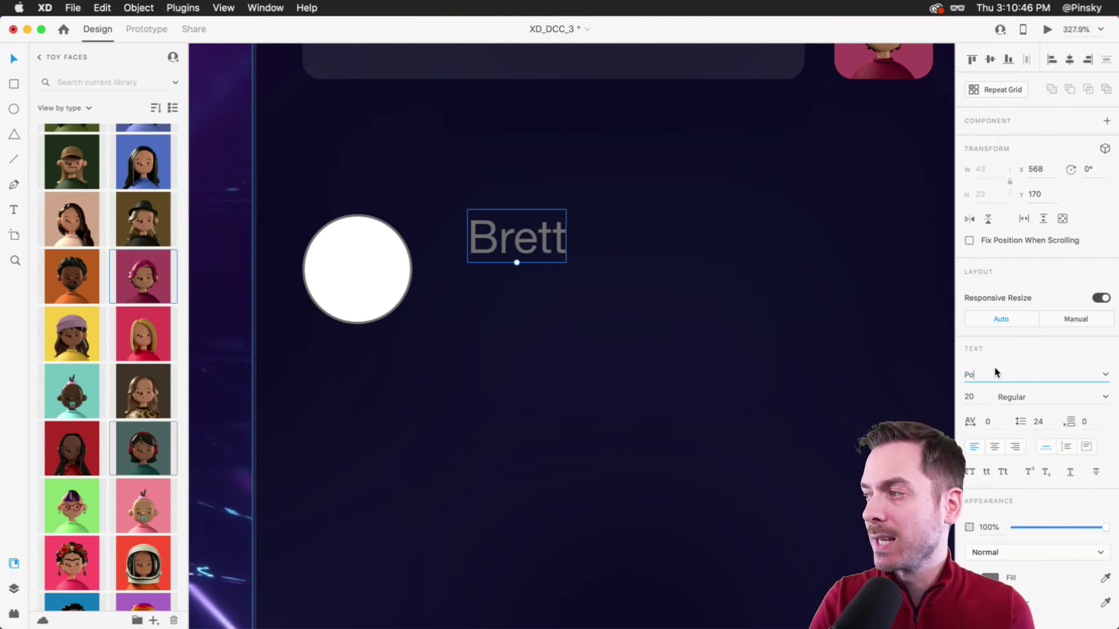
{"action": "type", "text": "ppins"}
{"action": "key", "text": "Return"}
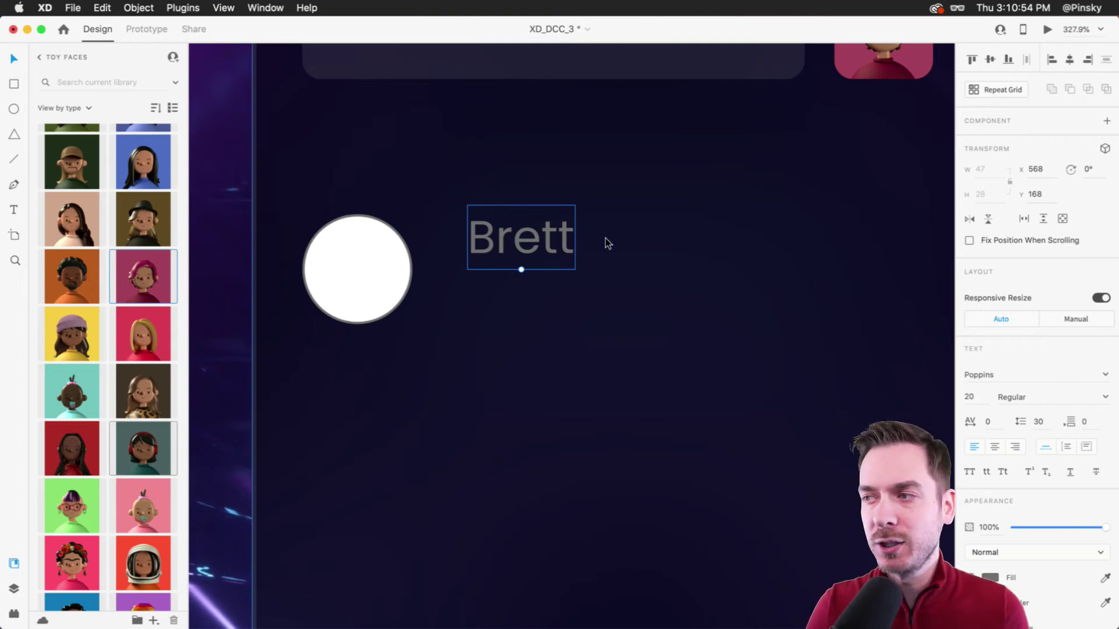
{"action": "key", "text": "super+Tab"}
{"action": "scroll", "coordinate": [607, 247], "scroll_direction": "up", "scroll_amount": 2}
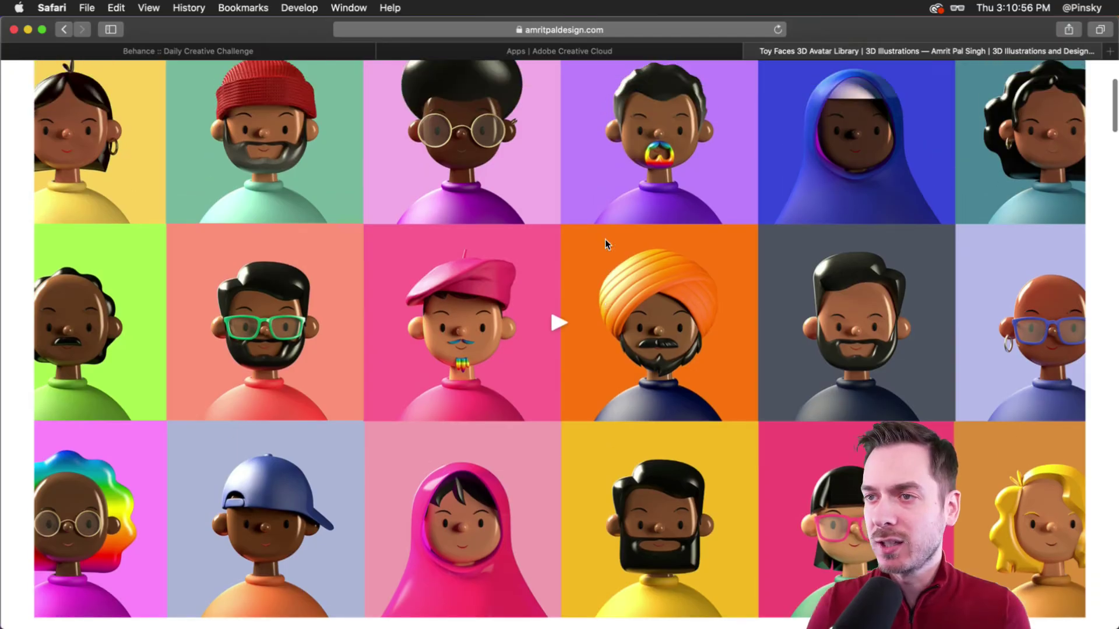
{"action": "key", "text": "super+Tab"}
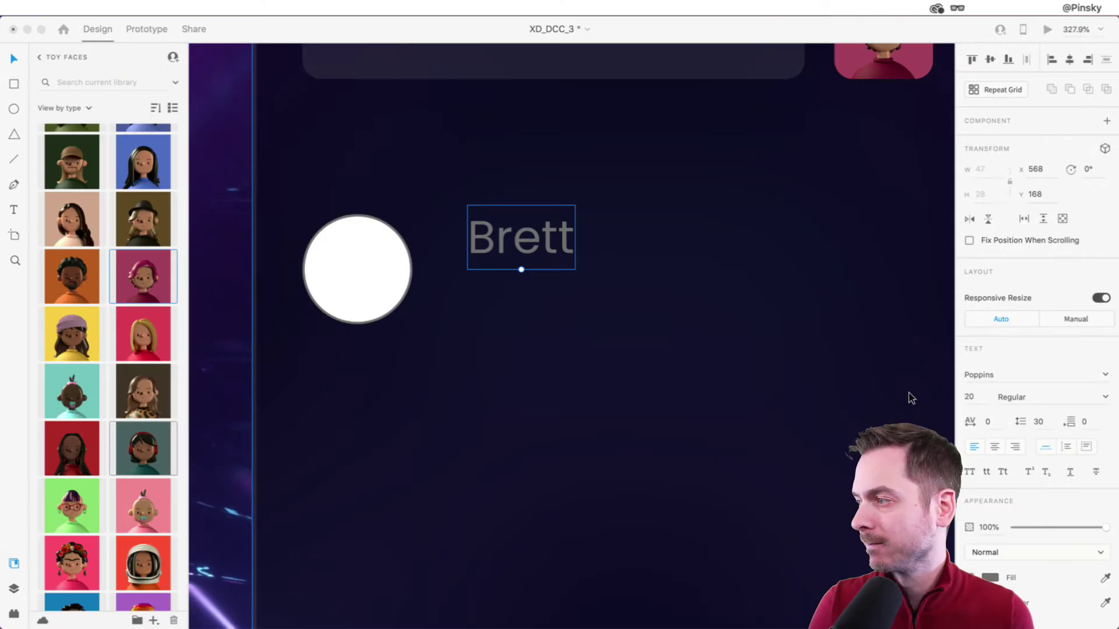
Set the first-name text to size 16, Medium weight and a white fill.
{"action": "left_click", "coordinate": [976, 398]}
{"action": "key", "text": "Down"}
{"action": "key", "text": "Down"}
{"action": "key", "text": "Down"}
{"action": "key", "text": "Down"}
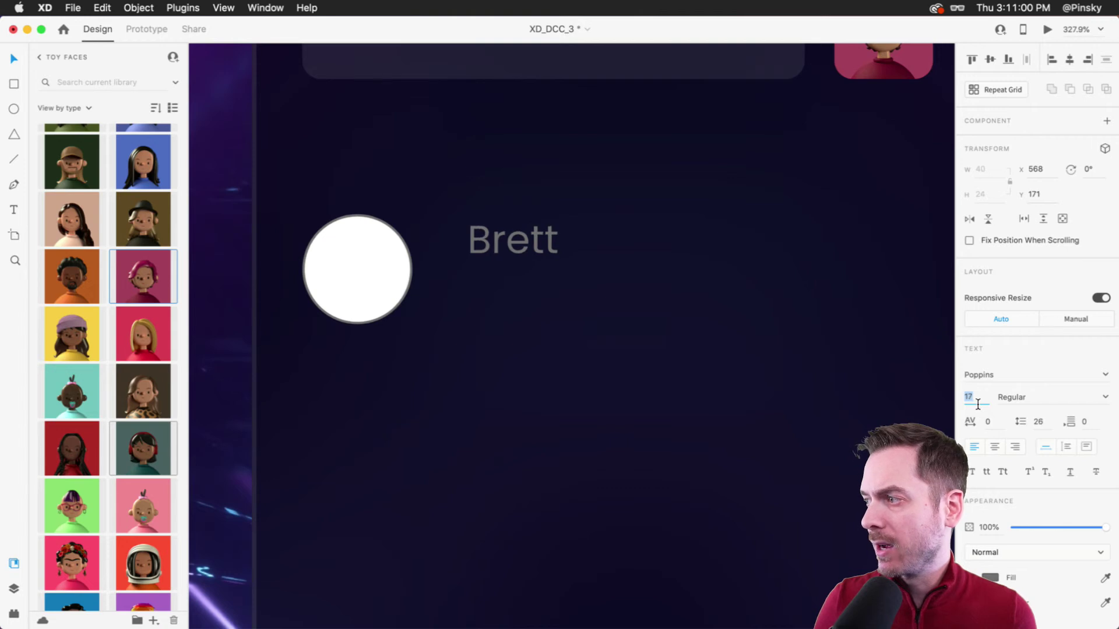
{"action": "left_click", "coordinate": [1106, 397]}
{"action": "left_click", "coordinate": [1016, 513]}
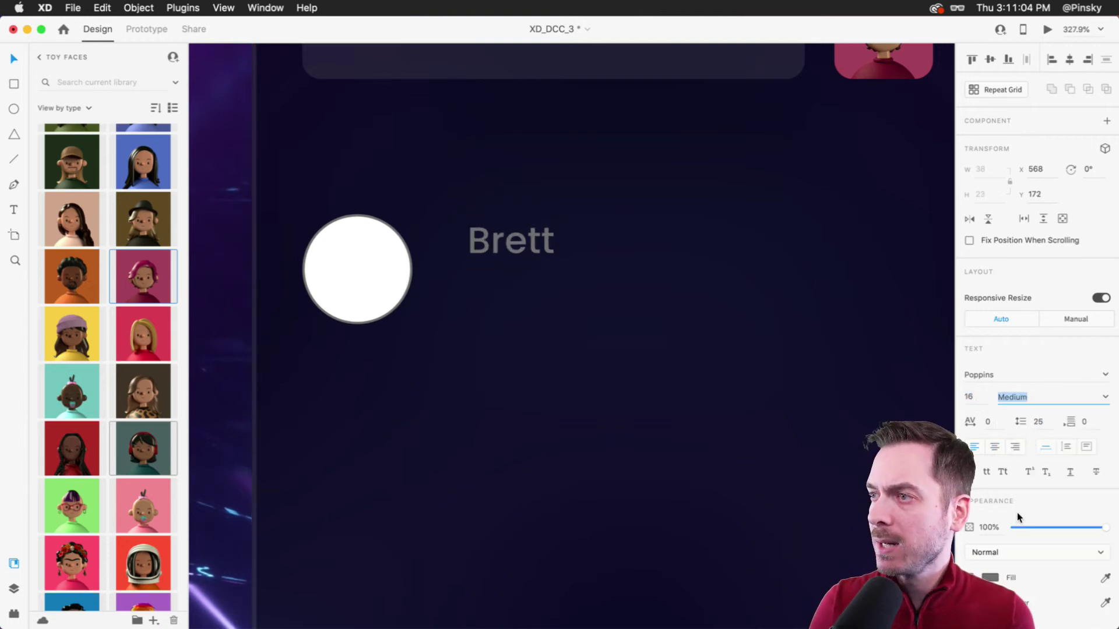
{"action": "left_click", "coordinate": [989, 578]}
Move the name text closer to the circle, to X 564, Y 172, and remove the circle's border.
{"action": "left_click_drag", "start_coordinate": [501, 240], "coordinate": [494, 241]}
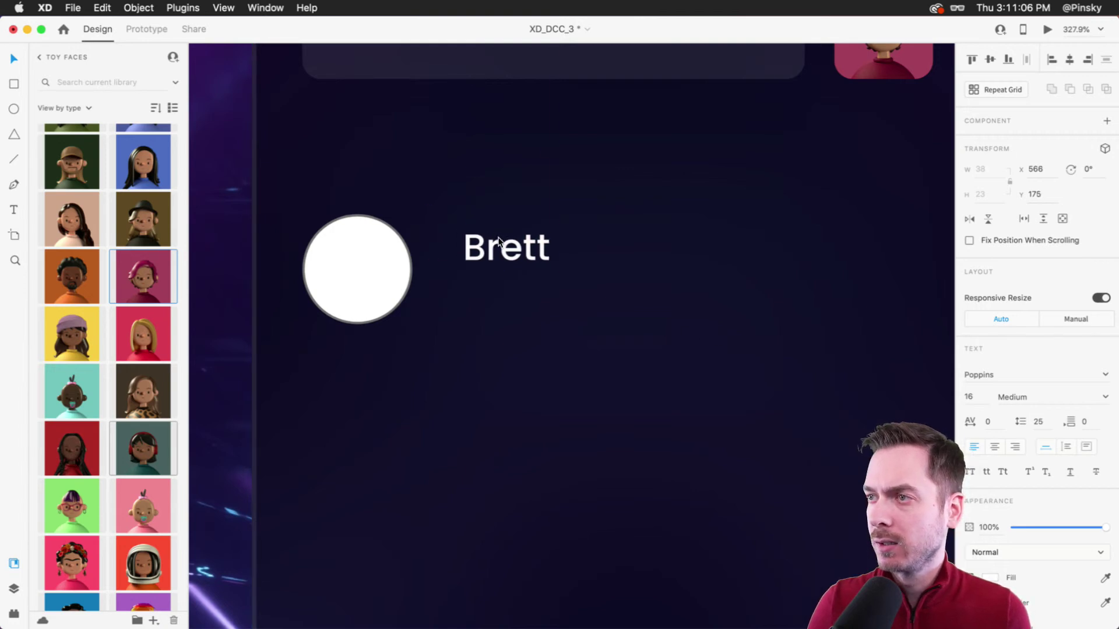
{"action": "left_click", "coordinate": [357, 268]}
{"action": "left_click", "coordinate": [570, 237]}
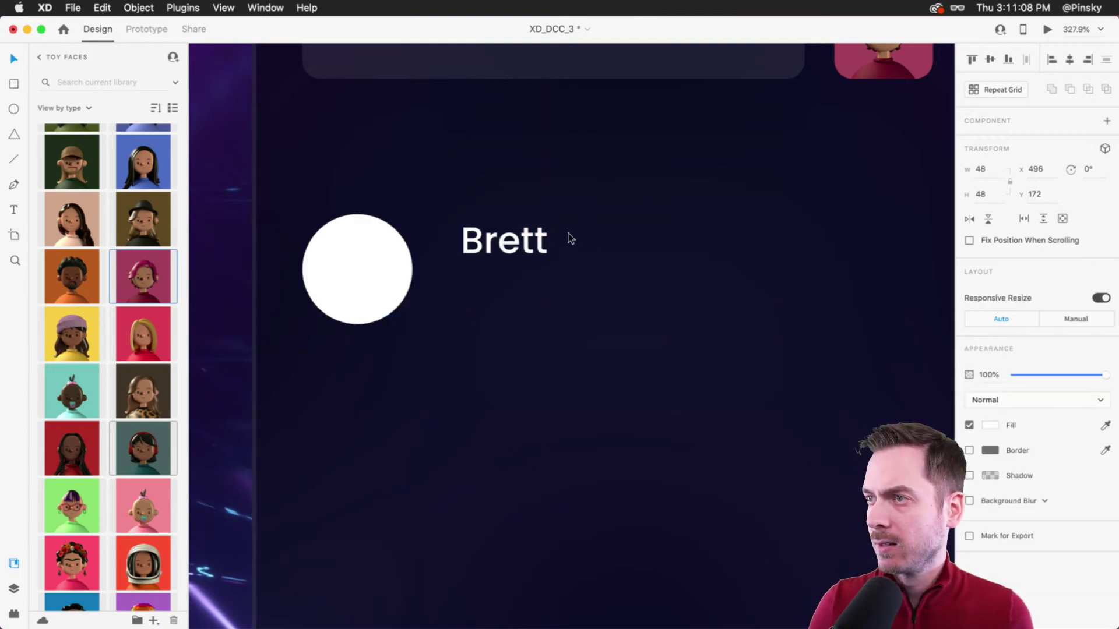
{"action": "left_click", "coordinate": [542, 239]}
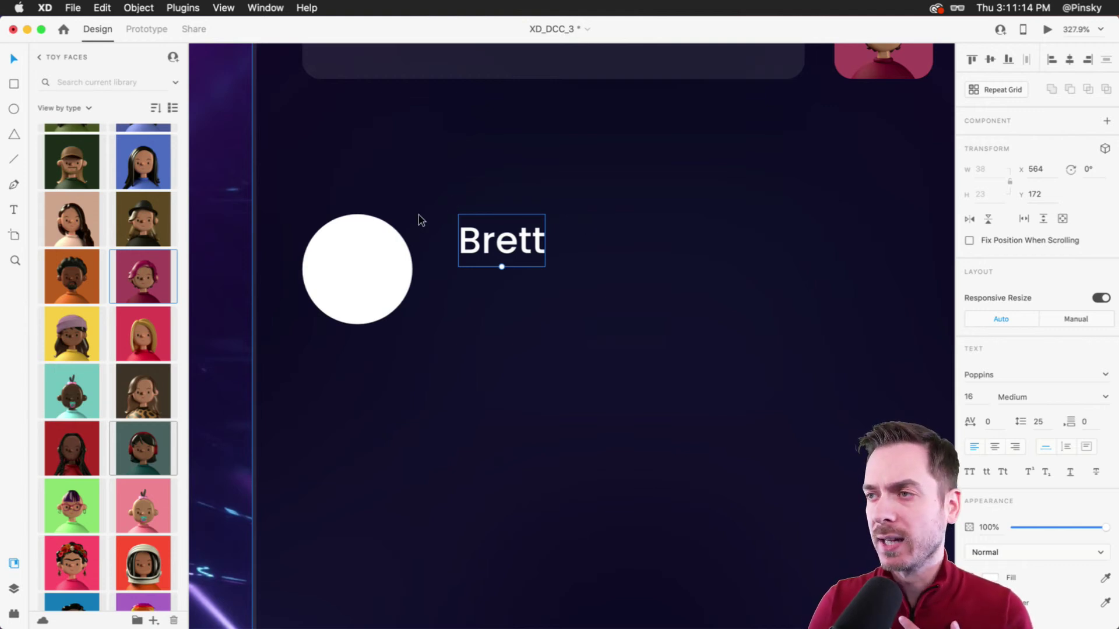
Position the name text at X 560, Y 173, 16 px from the circle, and check the design in the preview.
{"action": "scroll", "coordinate": [419, 218], "scroll_direction": "up", "scroll_amount": 3}
{"action": "scroll", "coordinate": [437, 221], "scroll_direction": "left", "scroll_amount": 2}
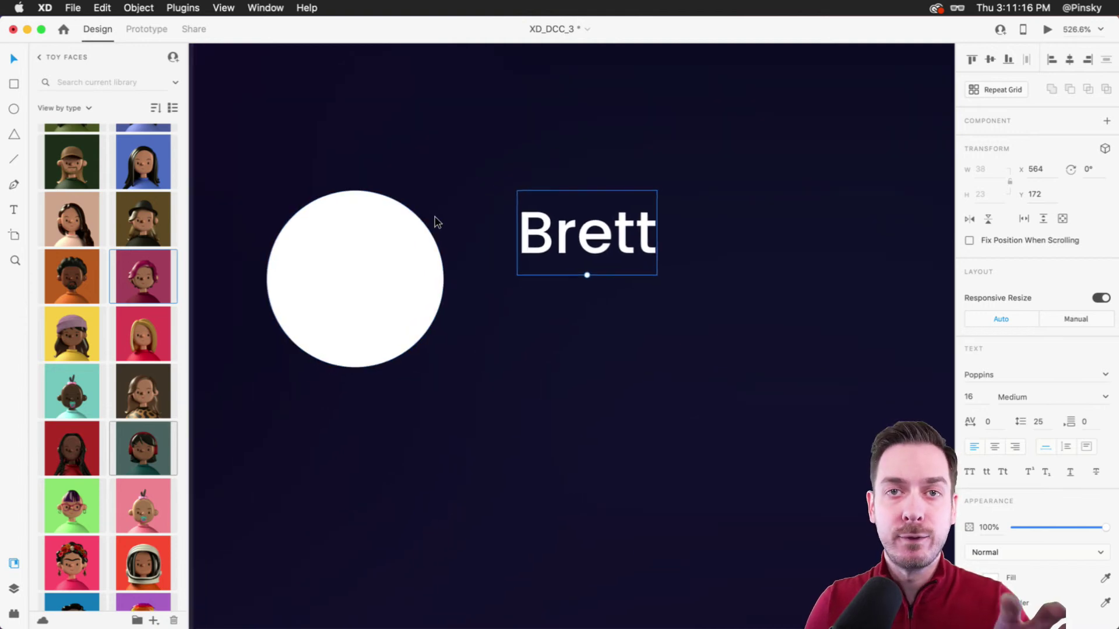
{"action": "left_click_drag", "start_coordinate": [525, 238], "coordinate": [503, 245]}
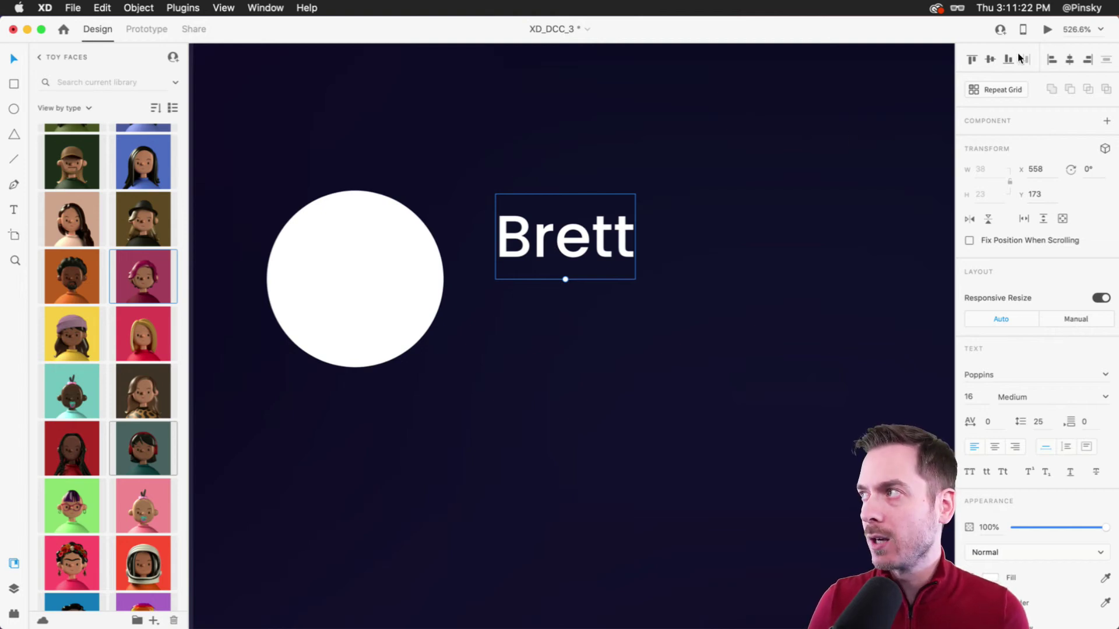
{"action": "mouse_move", "coordinate": [439, 274]}
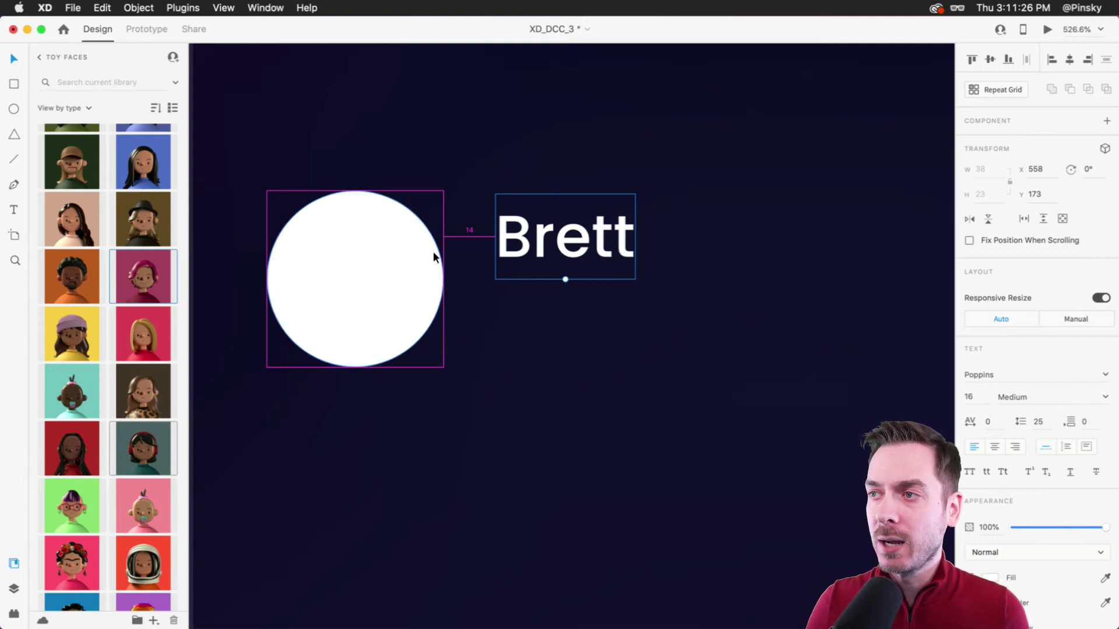
{"action": "key", "text": "Right"}
{"action": "key", "text": "Right"}
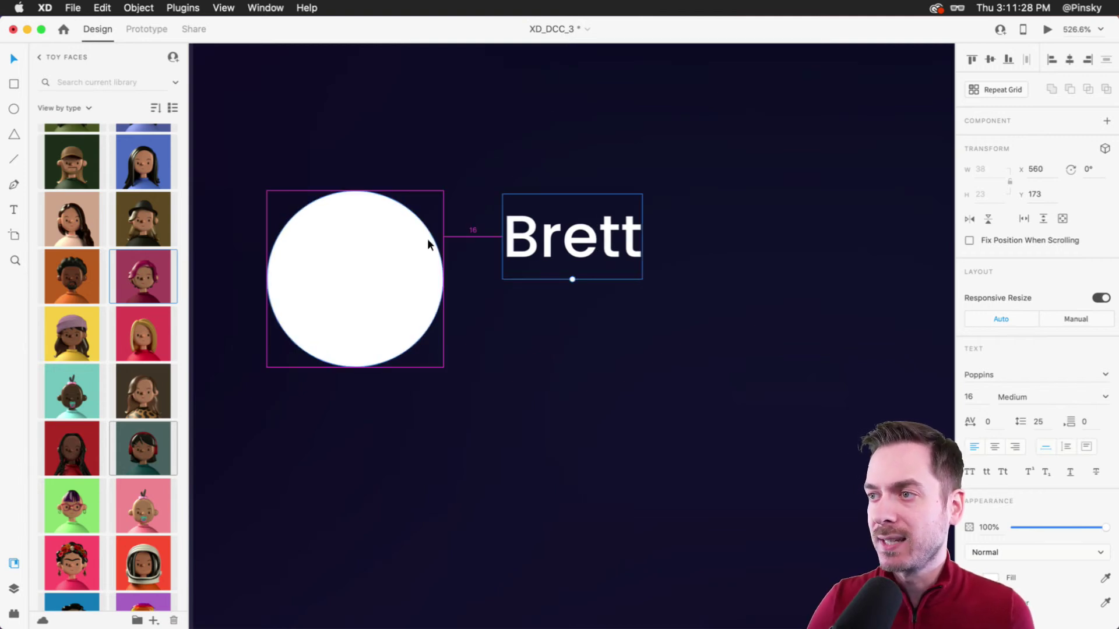
{"action": "left_click", "coordinate": [1047, 30]}
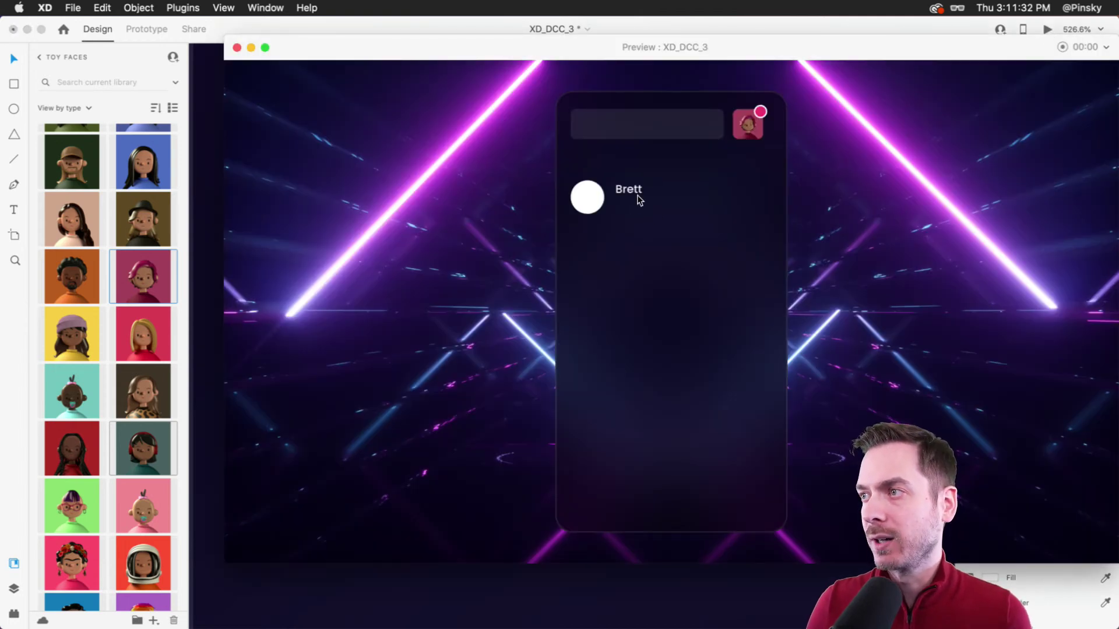
{"action": "key", "text": "super+w"}
Duplicate the name text directly below the original and change the copy to "eating a burrito".
{"action": "left_click_drag", "start_coordinate": [535, 236], "coordinate": [539, 301]}
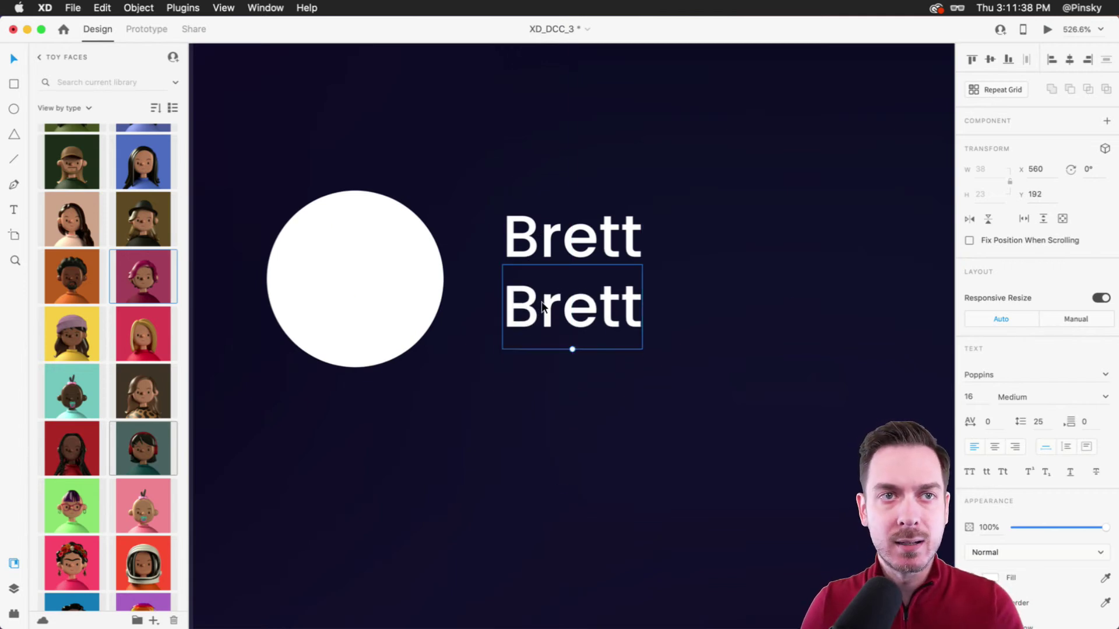
{"action": "double_click", "coordinate": [542, 309]}
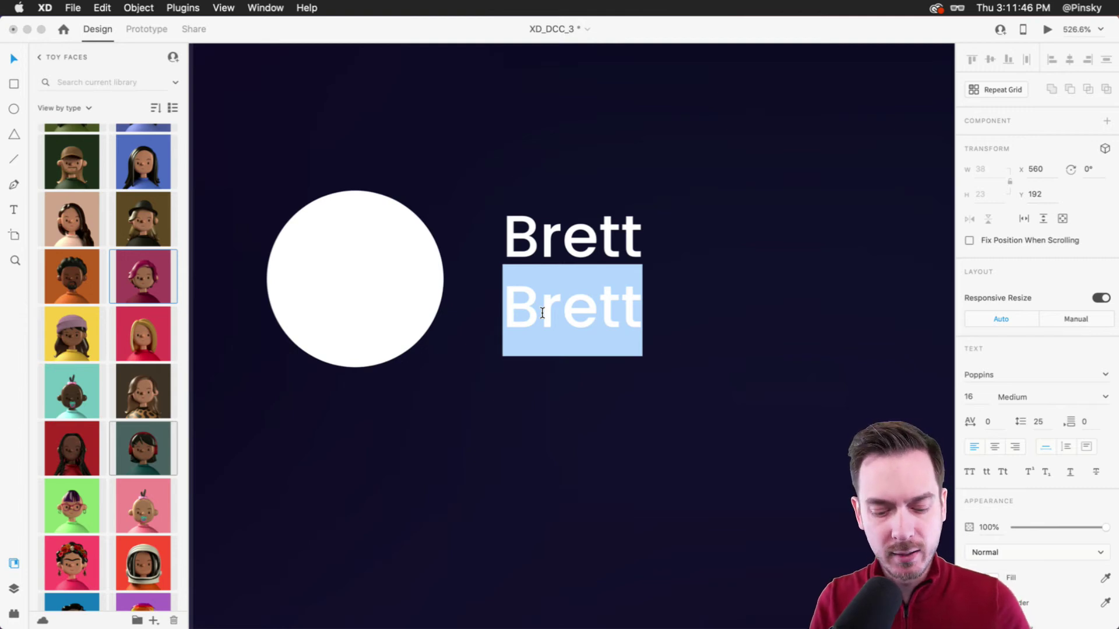
{"action": "type", "text": "Ea"}
{"action": "key", "text": "BackSpace"}
{"action": "key", "text": "BackSpace"}
{"action": "type", "text": "eatingh"}
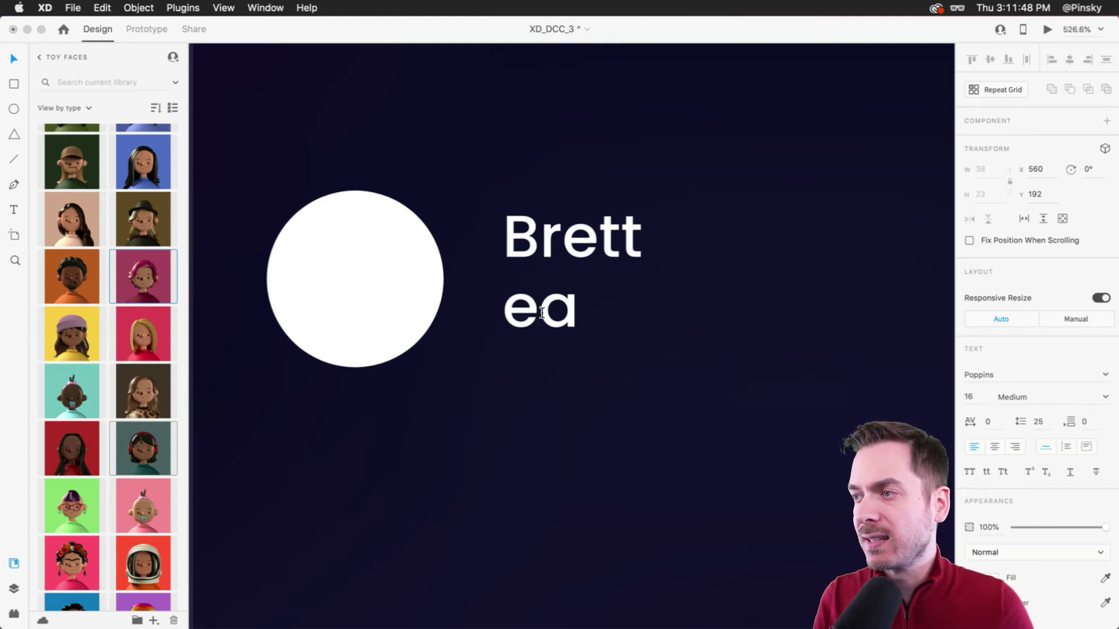
{"action": "key", "text": "BackSpace"}
{"action": "key", "text": "BackSpace"}
{"action": "type", "text": "g"}
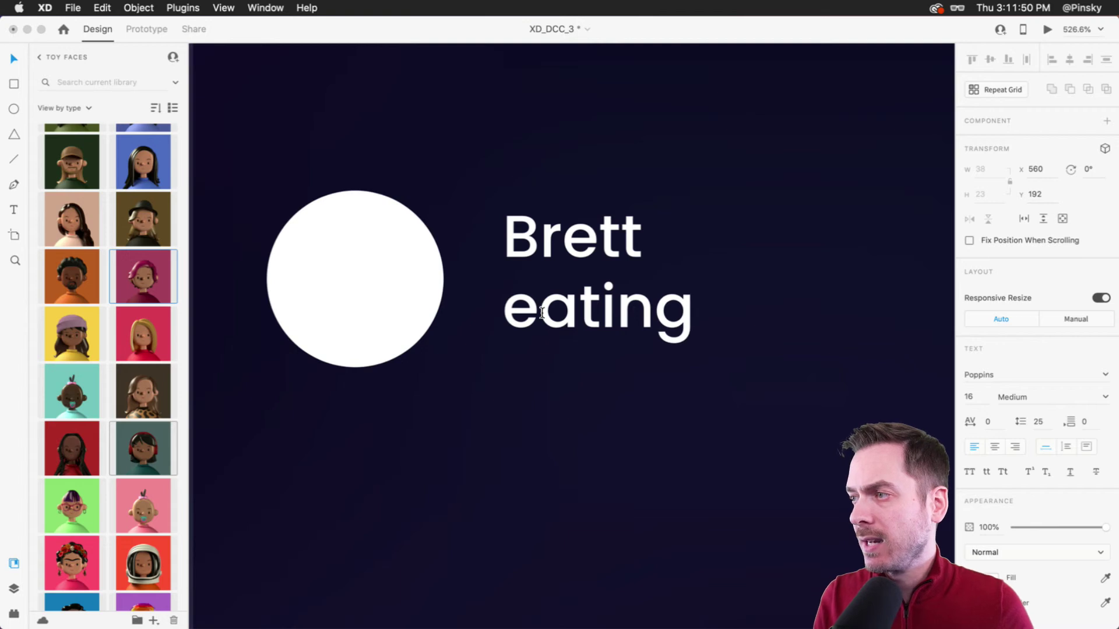
{"action": "type", "text": " a burrito"}
{"action": "key", "text": "Escape"}
Set the "eating a burrito" text to Regular weight and size 14.
{"action": "left_click", "coordinate": [1105, 397]}
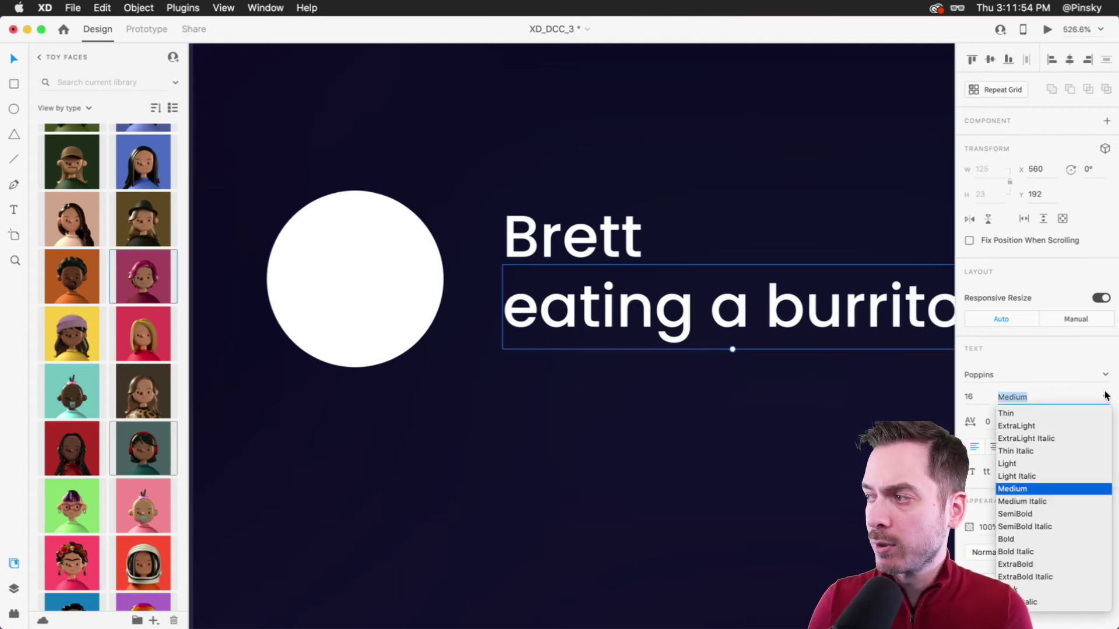
{"action": "scroll", "coordinate": [1035, 428], "scroll_direction": "up", "scroll_amount": 2}
{"action": "left_click", "coordinate": [1020, 411]}
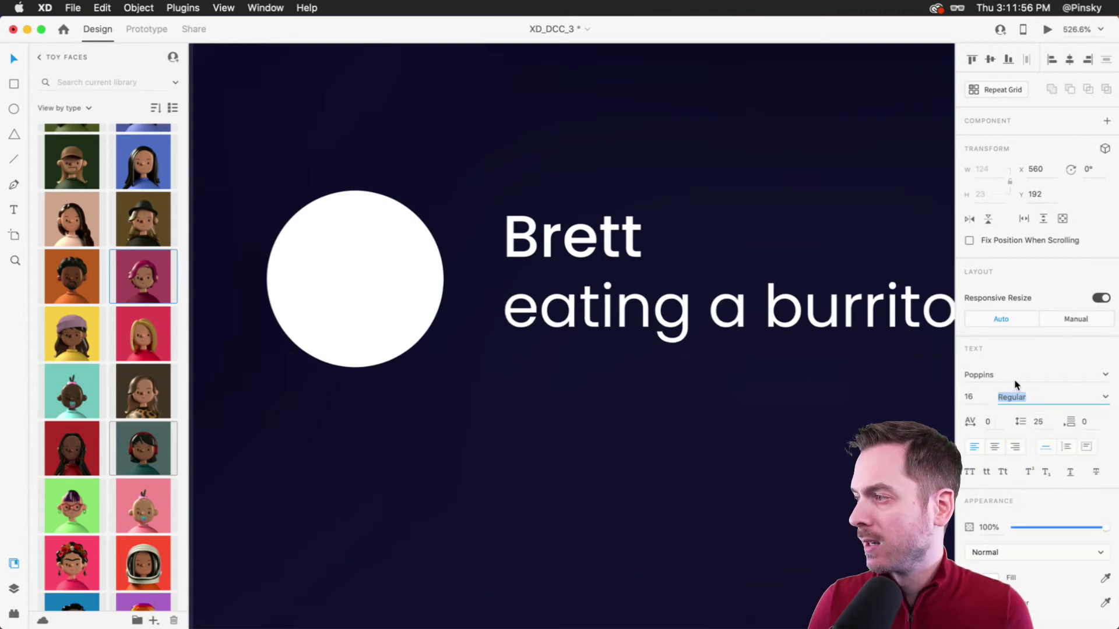
{"action": "left_click", "coordinate": [980, 398]}
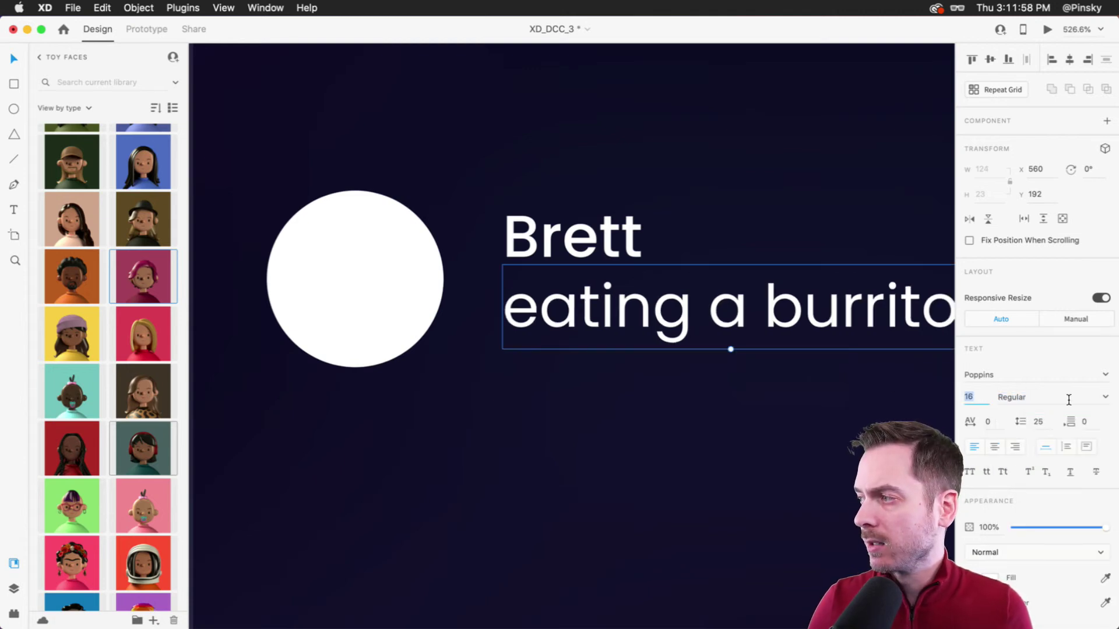
{"action": "left_click", "coordinate": [1068, 400]}
{"action": "key", "text": "Escape"}
{"action": "left_click", "coordinate": [969, 396]}
{"action": "type", "text": "14"}
{"action": "key", "text": "Return"}
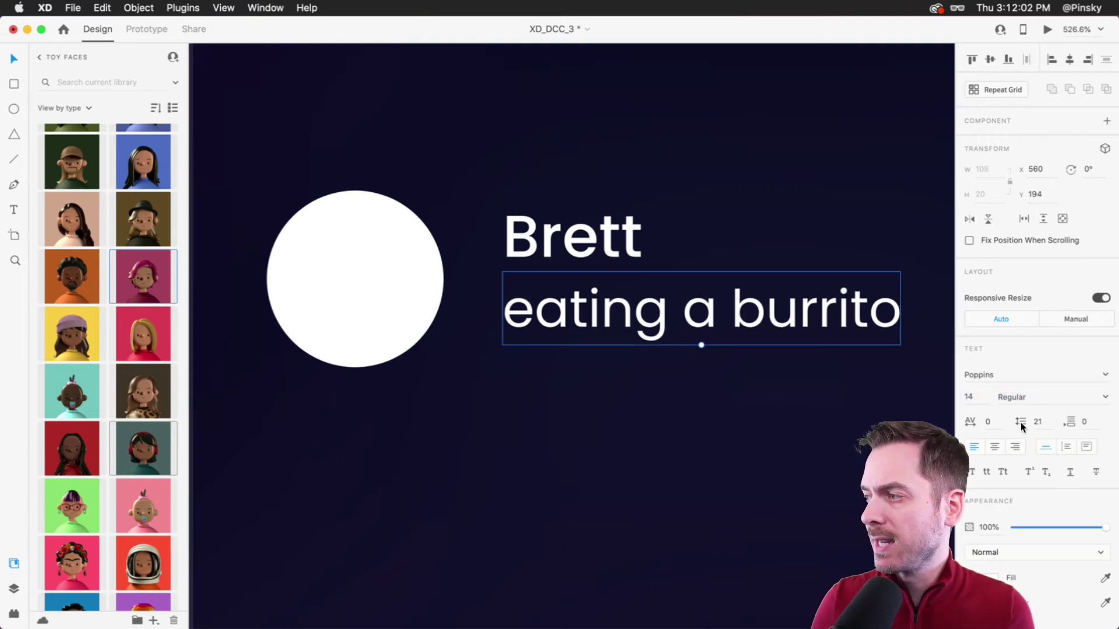
Lower the status line's opacity to 50%, move it to Y 193, and check it in the preview.
{"action": "left_click_drag", "start_coordinate": [1101, 532], "coordinate": [1060, 527]}
{"action": "left_click_drag", "start_coordinate": [637, 293], "coordinate": [621, 289]}
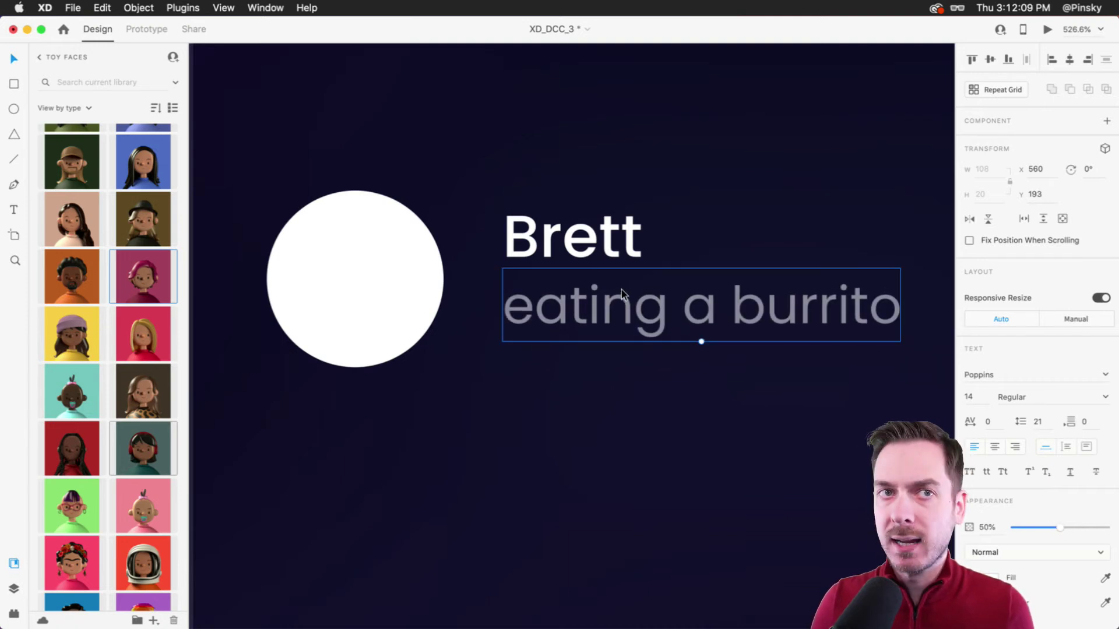
{"action": "left_click", "coordinate": [1047, 30]}
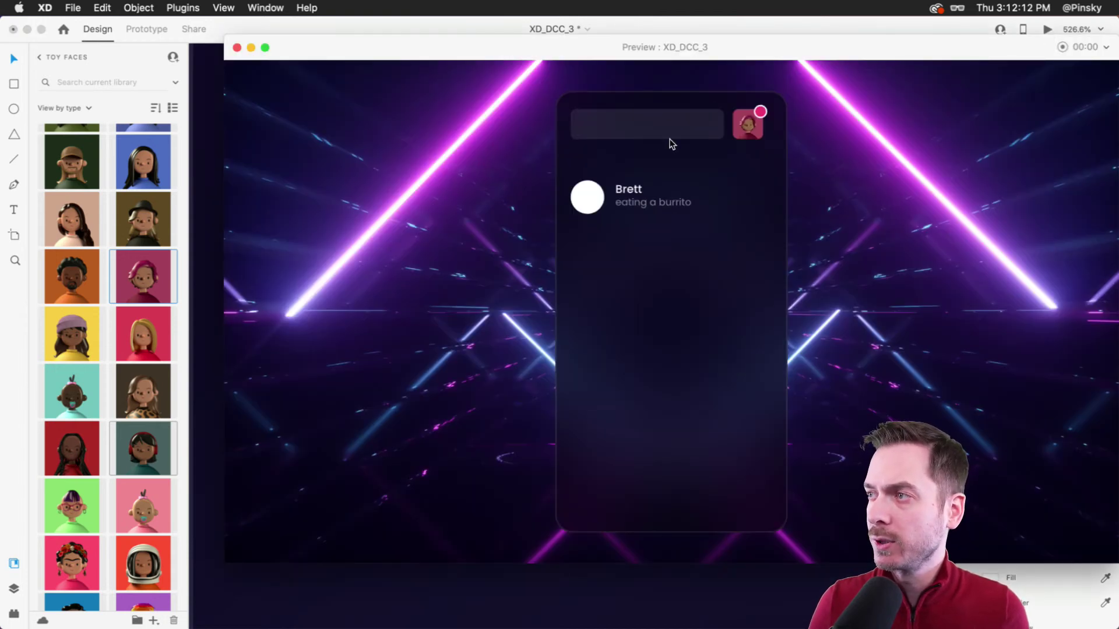
{"action": "key", "text": "super+w"}
Move the name and status line together to X 552, Y 176 beside the circle and preview the result.
{"action": "left_click", "coordinate": [579, 249], "text": "shift"}
{"action": "left_click_drag", "start_coordinate": [555, 300], "coordinate": [538, 301]}
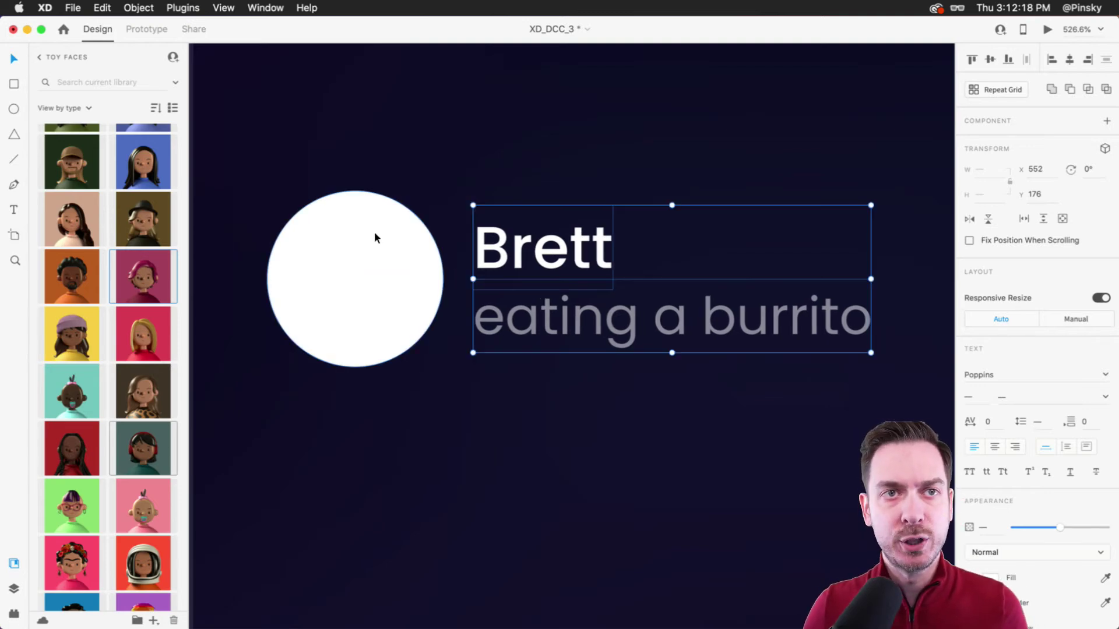
{"action": "key", "text": "super+0"}
{"action": "key", "text": "super+Return"}
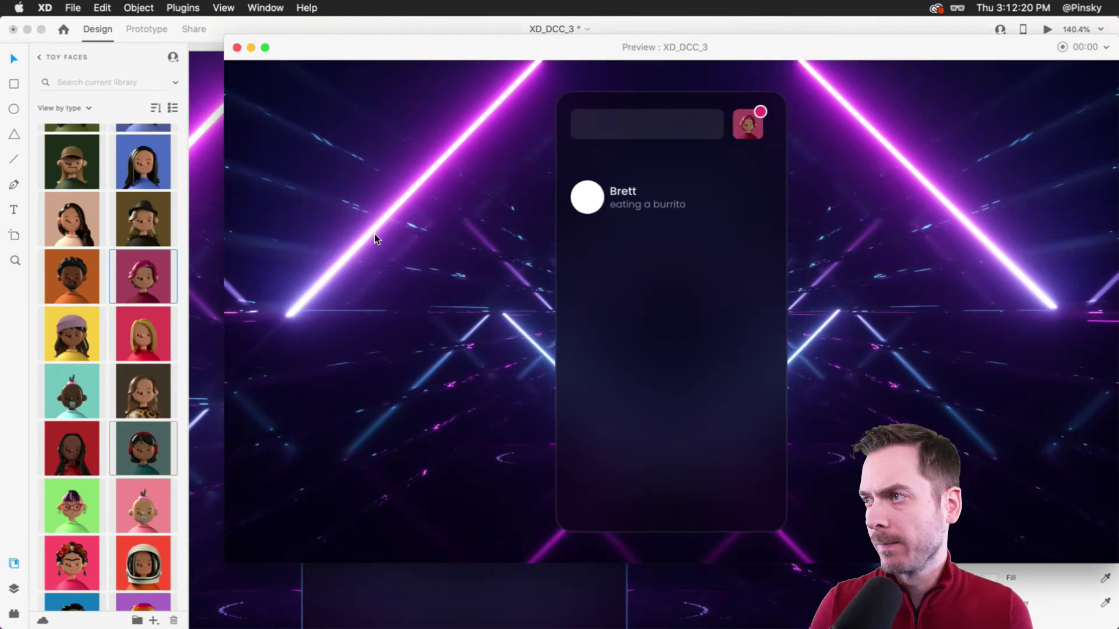
{"action": "key", "text": "super+w"}
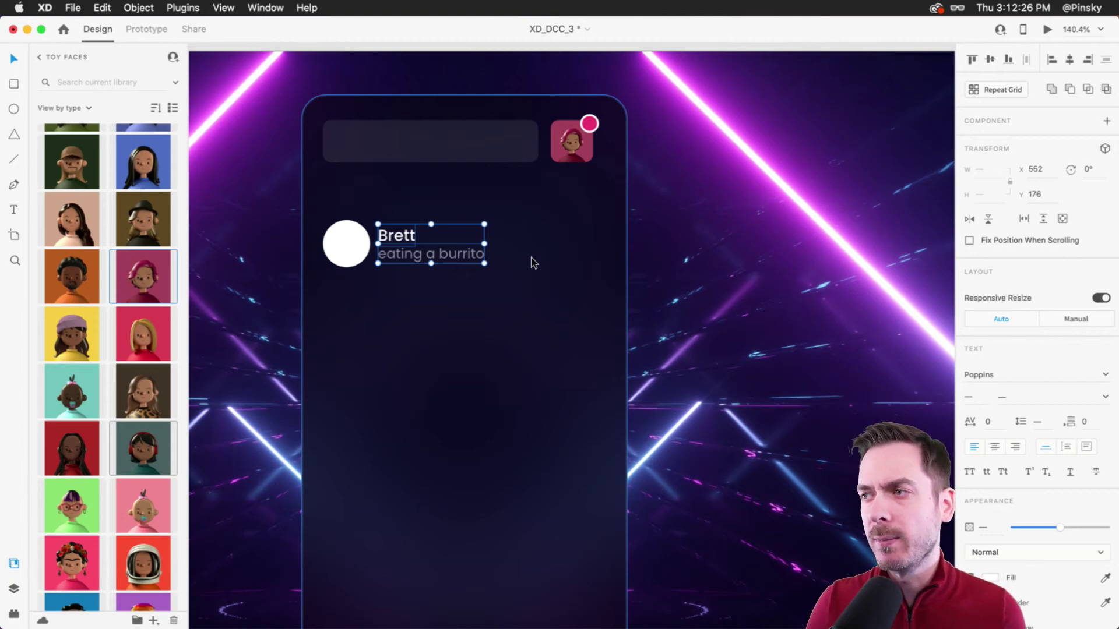
Shift the translucent search bar to X 498, 24 px from the panel's left edge.
{"action": "left_click", "coordinate": [543, 240]}
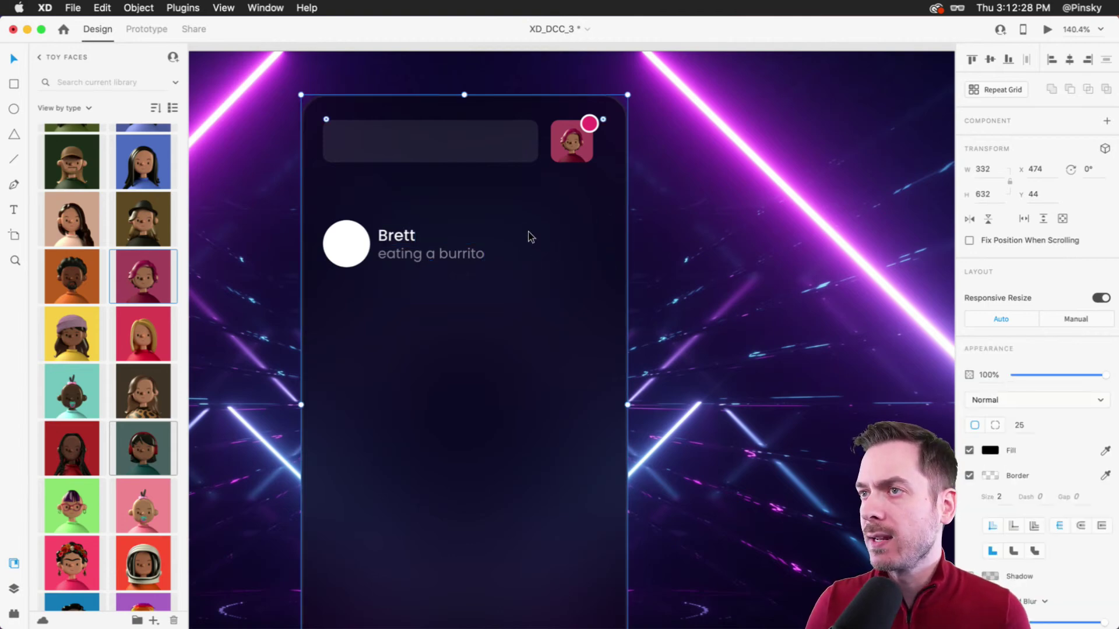
{"action": "scroll", "coordinate": [433, 160], "scroll_direction": "up", "scroll_amount": 5}
{"action": "left_click", "coordinate": [386, 150]}
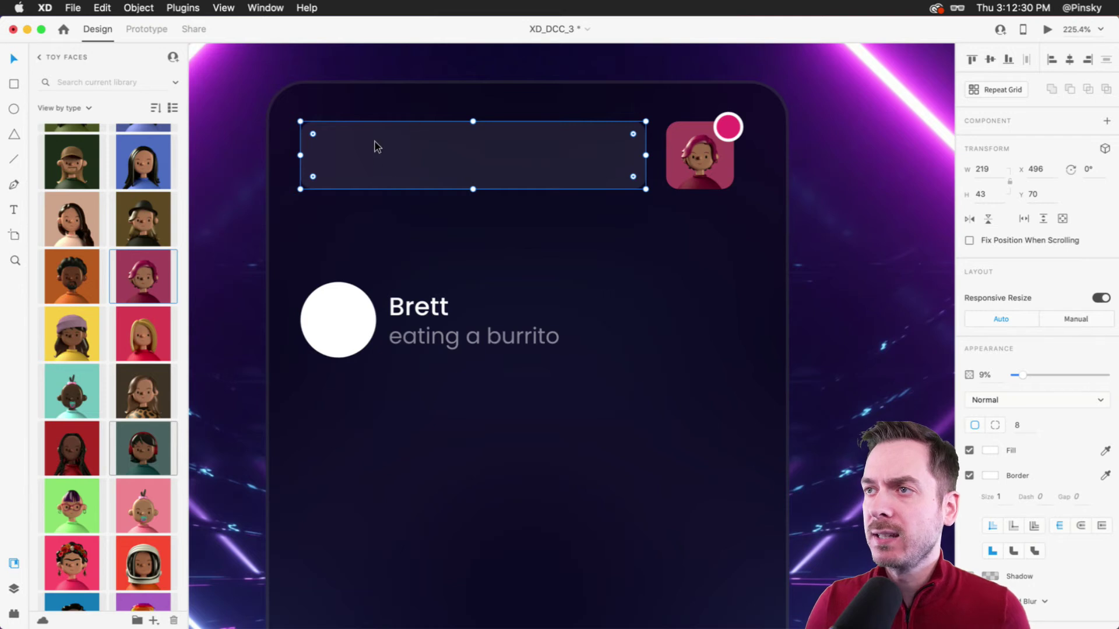
{"action": "key", "text": "alt"}
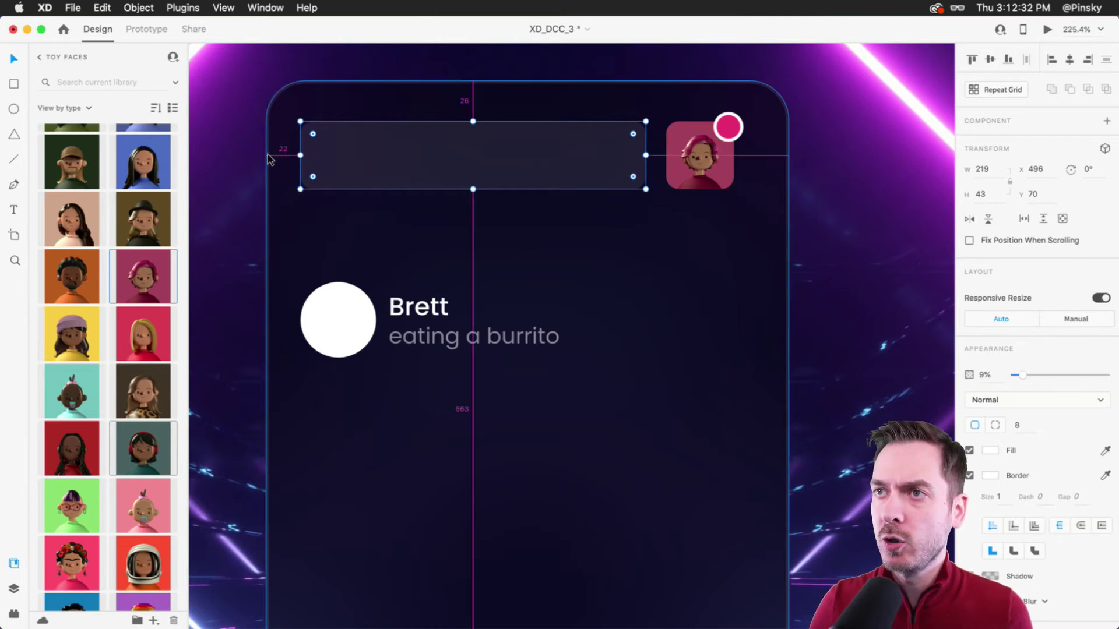
{"action": "key", "text": "Right"}
{"action": "key", "text": "Right"}
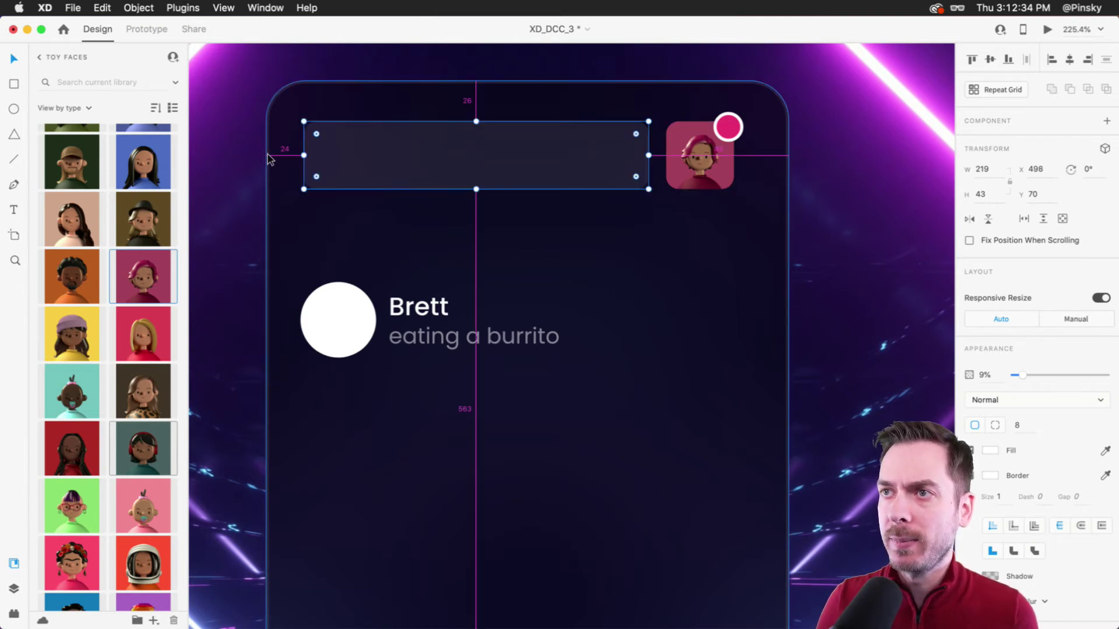
Shift the circle, name and status line together to X 498, in line with the search bar.
{"action": "left_click", "coordinate": [319, 306]}
{"action": "left_click", "coordinate": [408, 308], "text": "shift"}
{"action": "left_click", "coordinate": [411, 334], "text": "shift"}
{"action": "key", "text": "Right"}
{"action": "key", "text": "Right"}
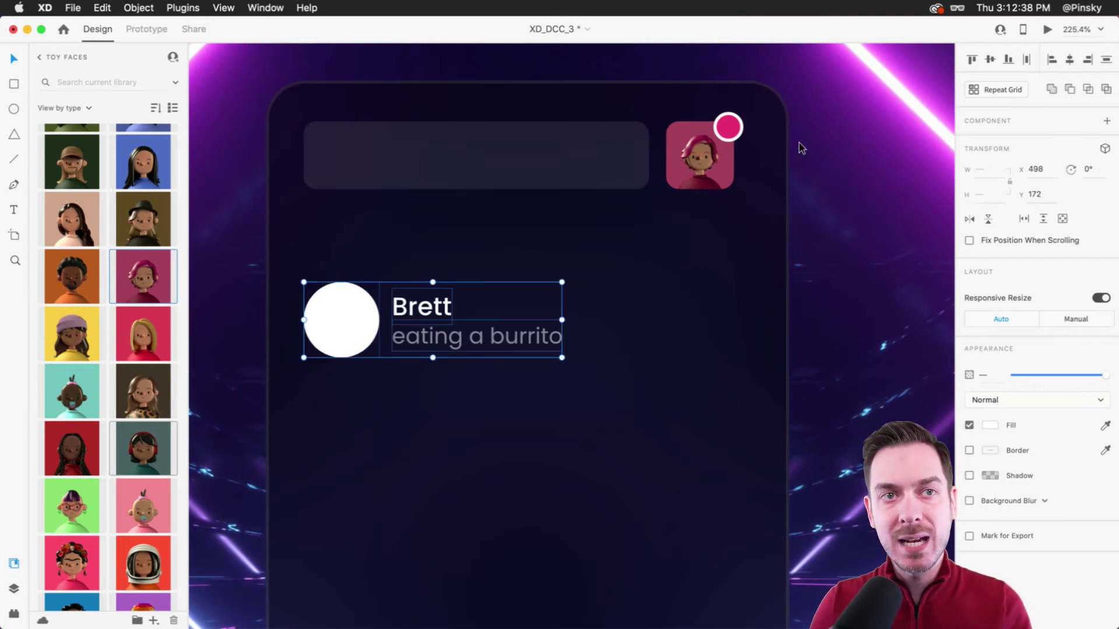
Move the square avatar right to X 739 and its pink badge to X 770, Y 64.
{"action": "scroll", "coordinate": [802, 148], "scroll_direction": "right", "scroll_amount": 5}
{"action": "left_click", "coordinate": [622, 154]}
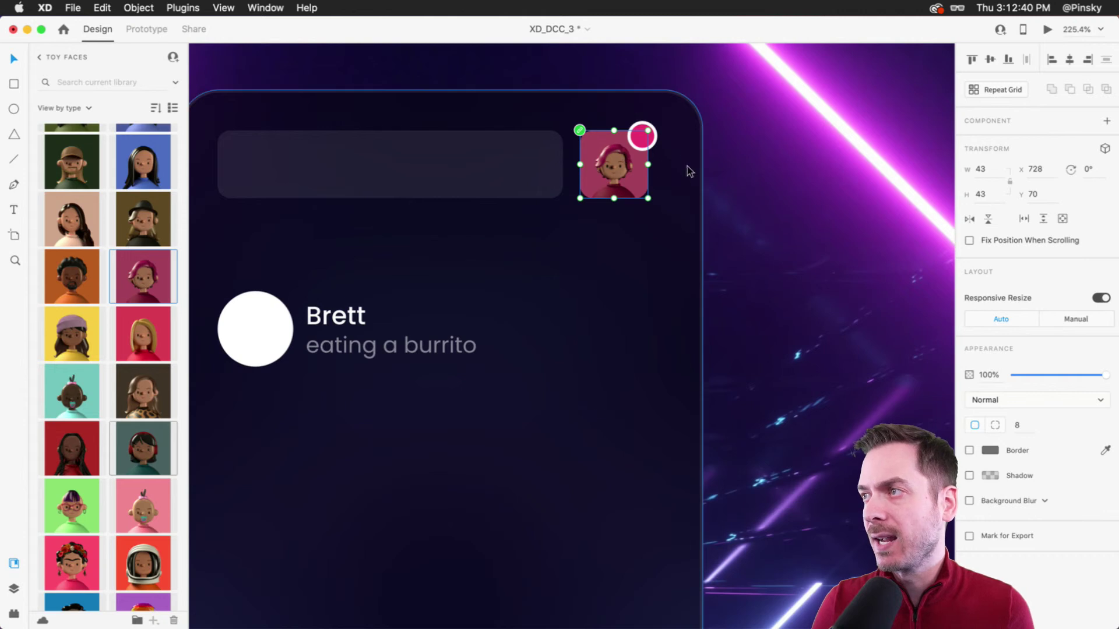
{"action": "key", "text": "alt"}
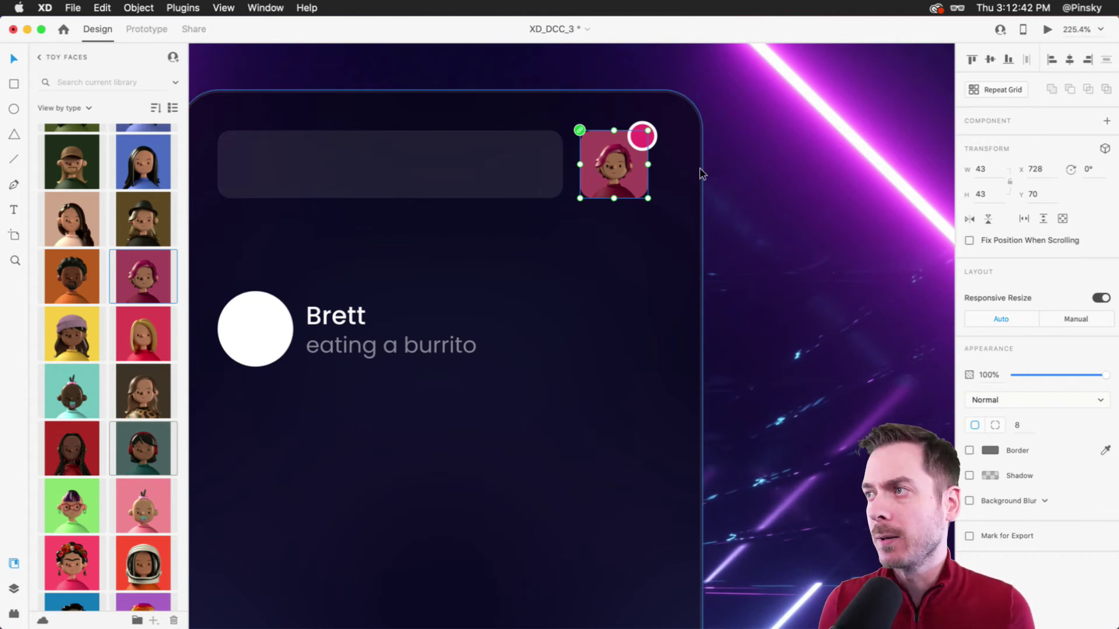
{"action": "key", "text": "shift+Right"}
{"action": "key", "text": "Right"}
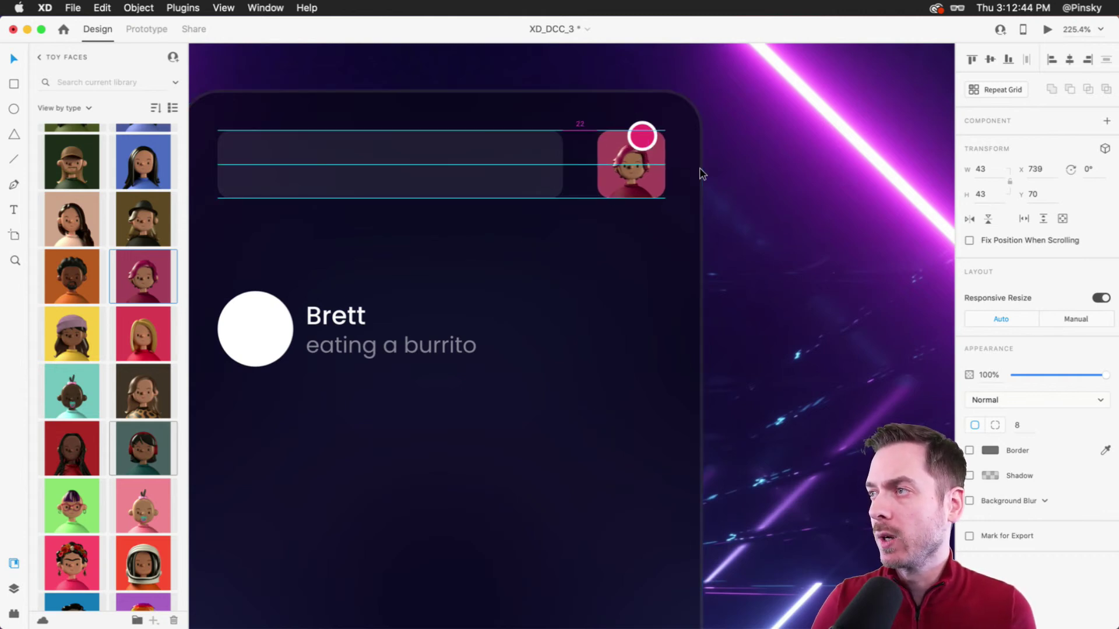
{"action": "left_click_drag", "start_coordinate": [642, 136], "coordinate": [661, 133]}
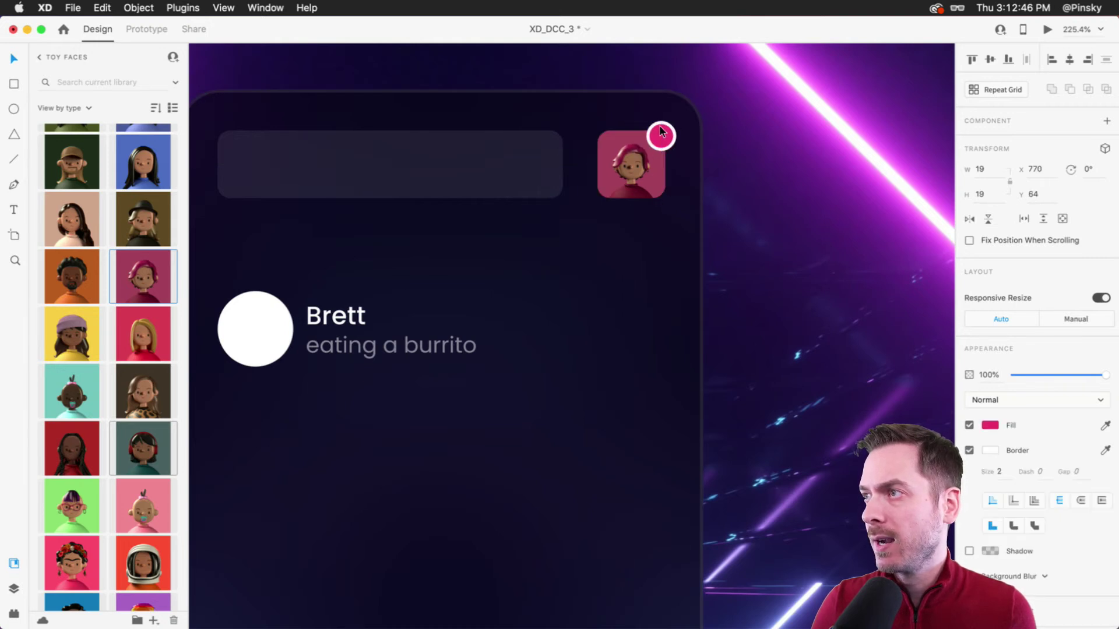
Widen the translucent search bar toward the avatar to a width of 233.
{"action": "left_click", "coordinate": [560, 165]}
{"action": "left_click_drag", "start_coordinate": [563, 165], "coordinate": [585, 166]}
{"action": "scroll", "coordinate": [586, 166], "scroll_direction": "down", "scroll_amount": 1}
{"action": "scroll", "coordinate": [585, 166], "scroll_direction": "left", "scroll_amount": 1}
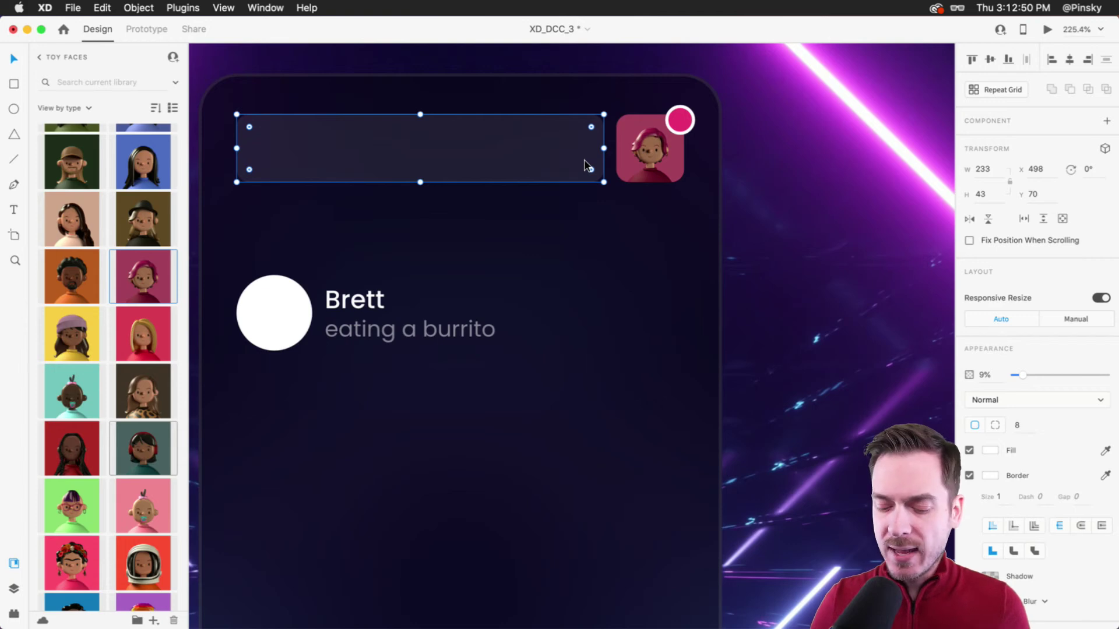
Show the square grid and draw a right-pointing chevron about 8 by 16 px near the panel's right edge with the Pen tool.
{"action": "key", "text": "super+apostrophe"}
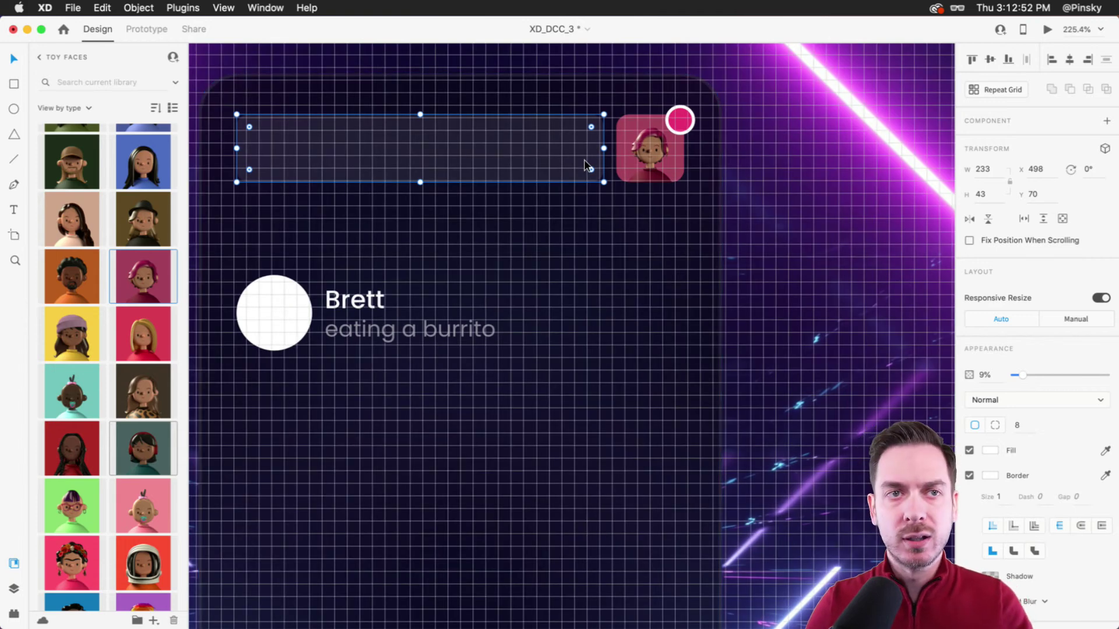
{"action": "scroll", "coordinate": [705, 292], "scroll_direction": "up", "scroll_amount": 5}
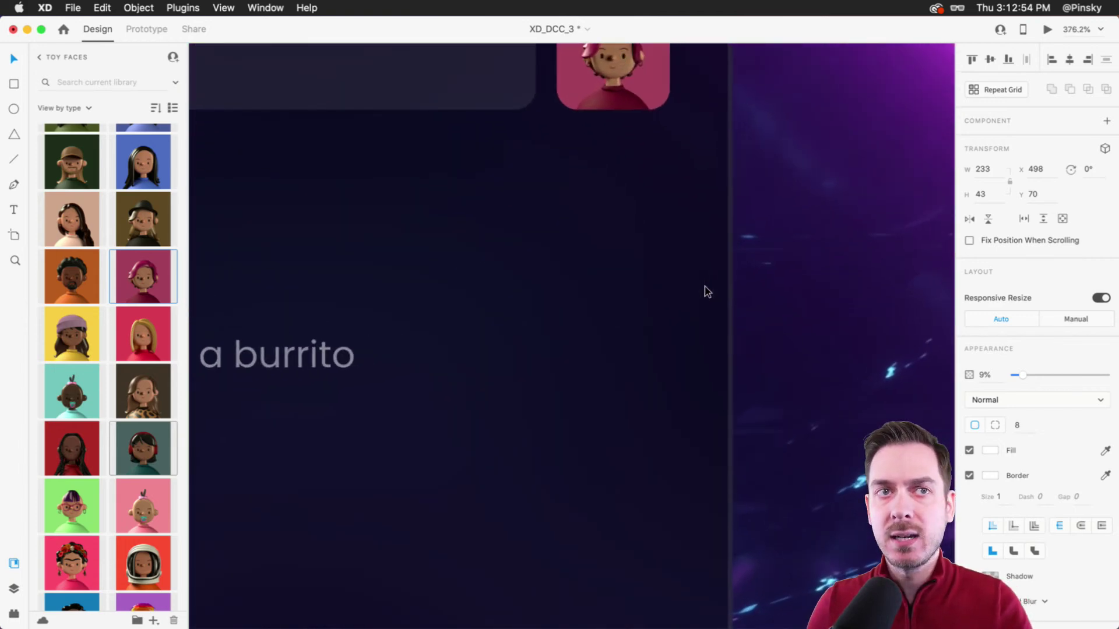
{"action": "key", "text": "p"}
{"action": "left_click", "coordinate": [633, 255]}
{"action": "left_click", "coordinate": [654, 275]}
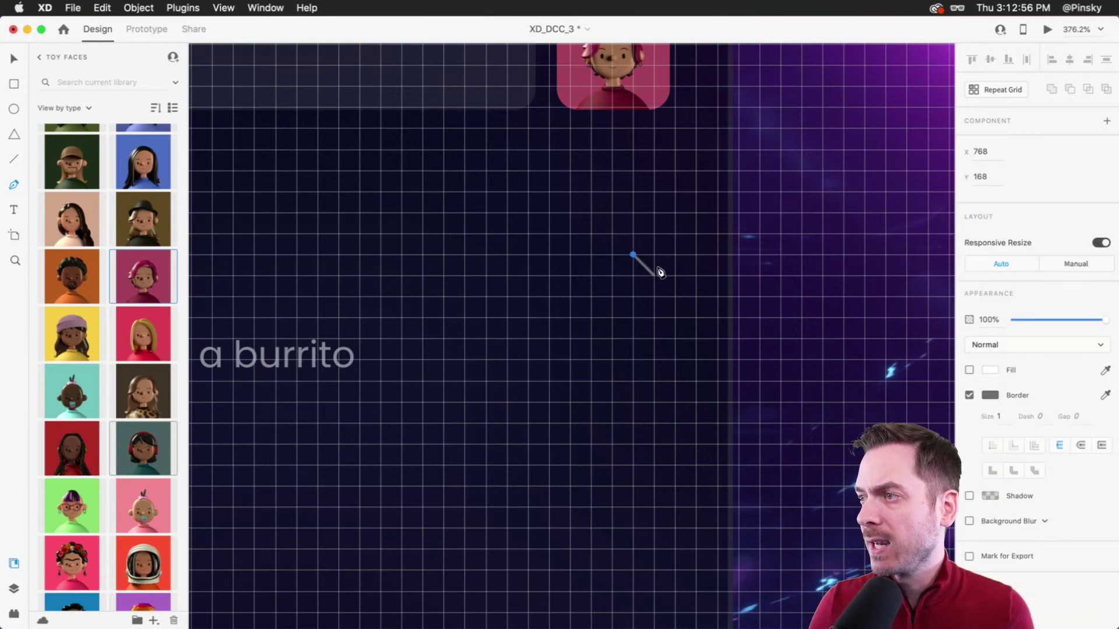
{"action": "left_click", "coordinate": [633, 297]}
{"action": "key", "text": "Escape"}
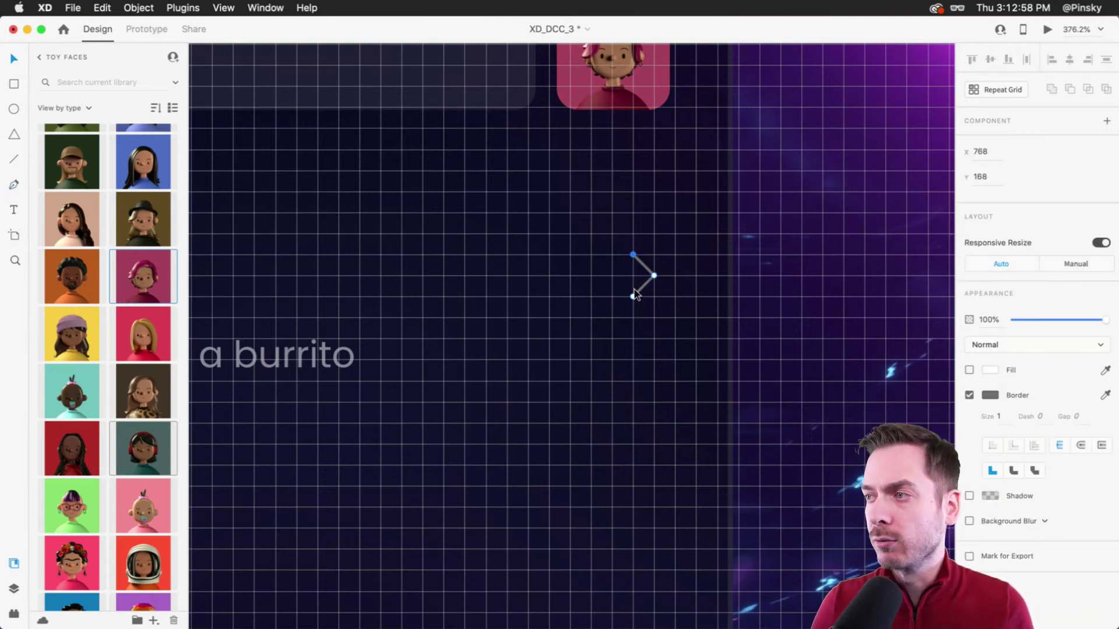
Set the chevron's border size to 3 and its border color to white.
{"action": "left_click", "coordinate": [998, 417]}
{"action": "type", "text": "3"}
{"action": "key", "text": "Return"}
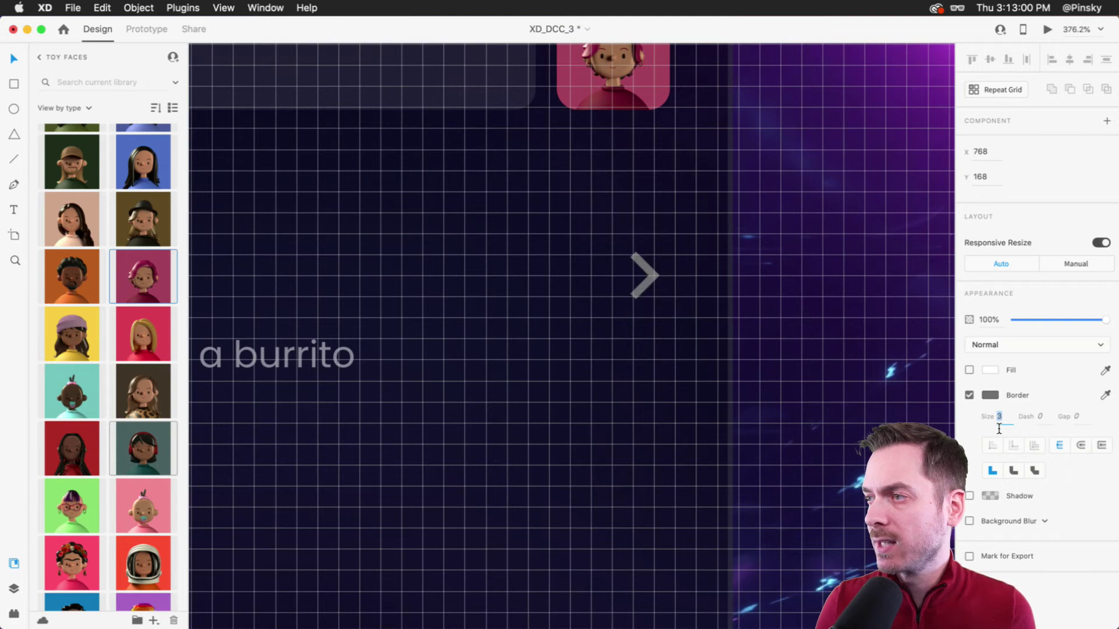
{"action": "left_click", "coordinate": [990, 395]}
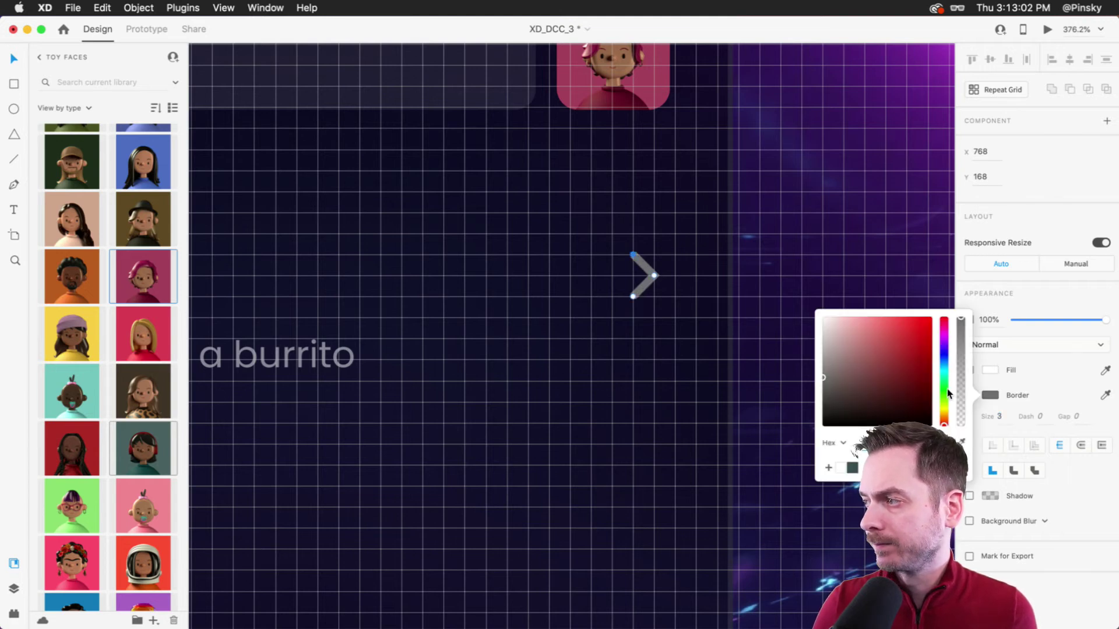
{"action": "left_click_drag", "start_coordinate": [875, 376], "coordinate": [794, 262]}
{"action": "left_click", "coordinate": [1019, 578]}
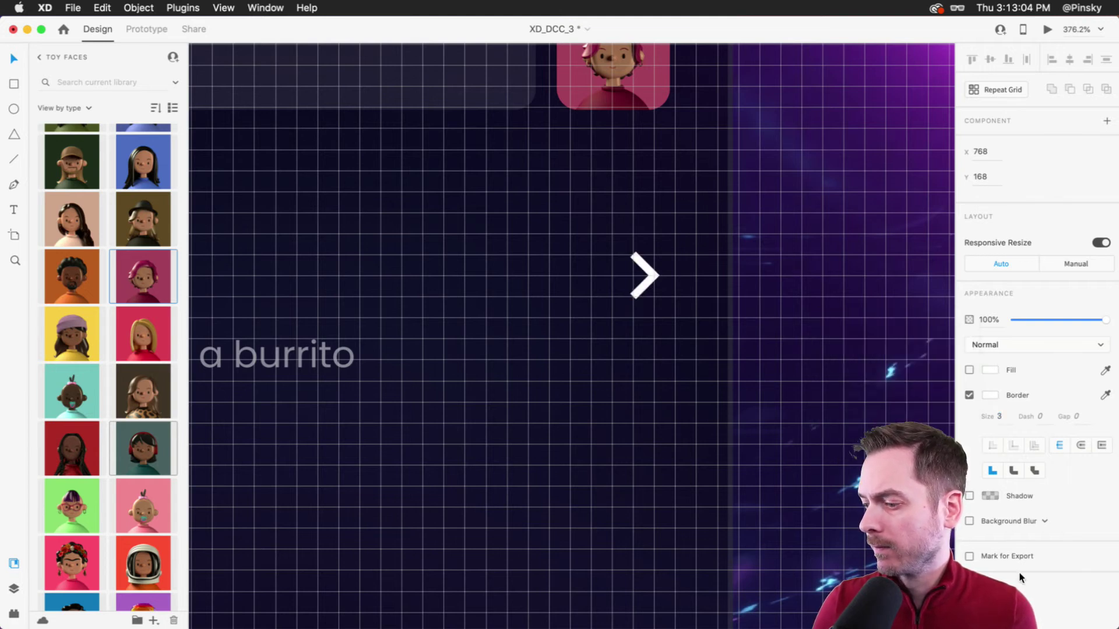
Hide the square grid and select the Hover Effects artboard to show its grid settings.
{"action": "key", "text": "super+apostrophe"}
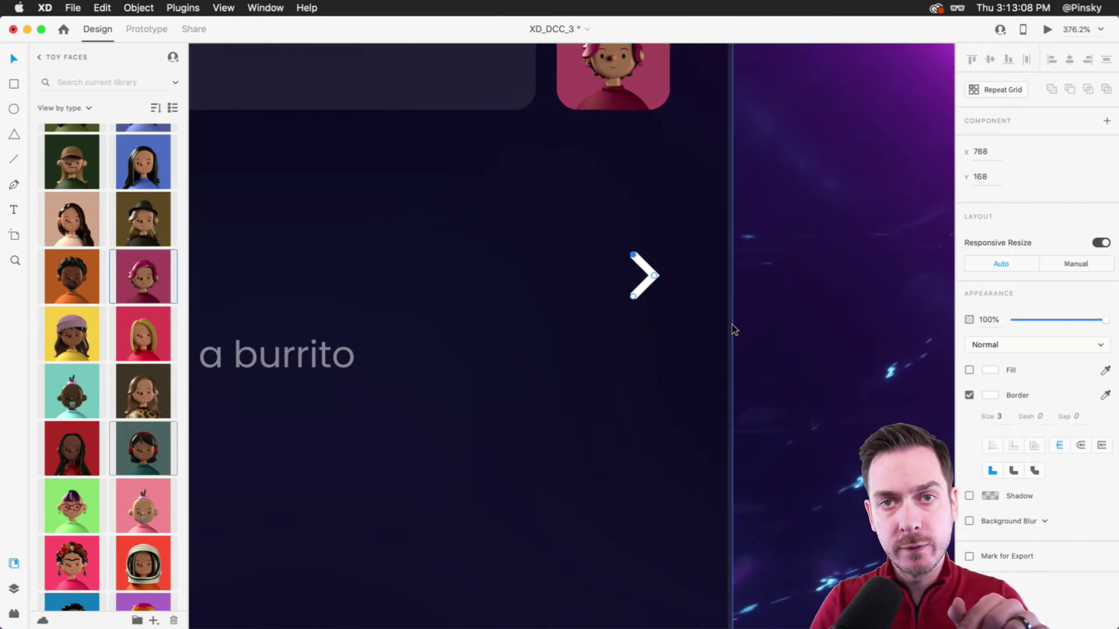
{"action": "scroll", "coordinate": [733, 330], "scroll_direction": "down", "scroll_amount": 10}
{"action": "scroll", "coordinate": [730, 327], "scroll_direction": "left", "scroll_amount": 3}
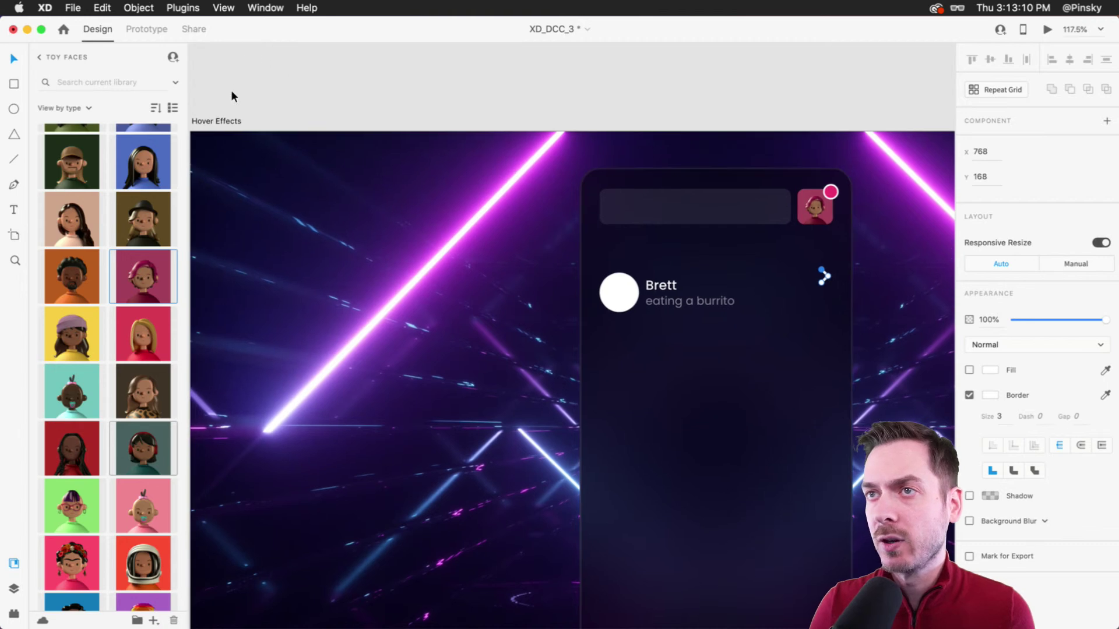
{"action": "left_click", "coordinate": [225, 121]}
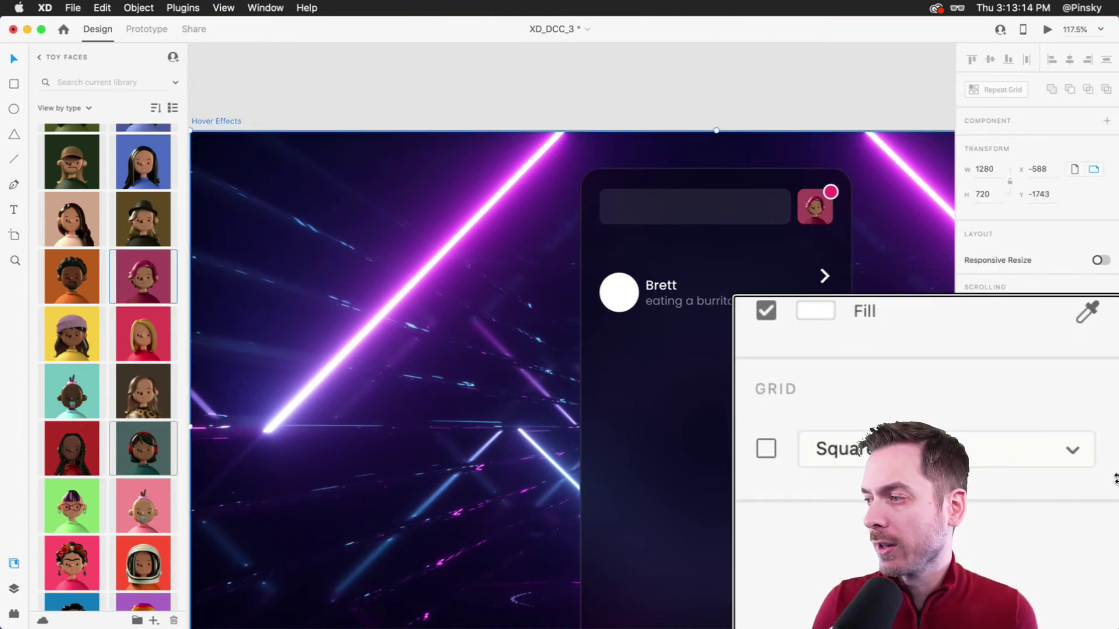
Move the chevron to X 774, Y 188, level with the profile circle, and give it round caps and round joins.
{"action": "scroll", "coordinate": [882, 270], "scroll_direction": "up", "scroll_amount": 5}
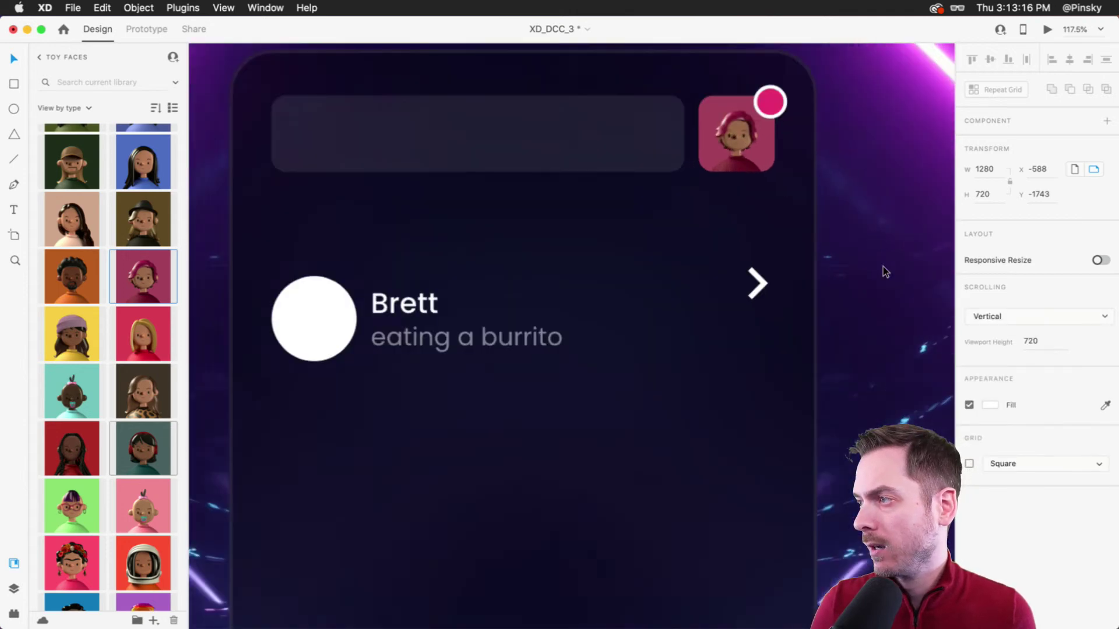
{"action": "left_click", "coordinate": [749, 280]}
{"action": "left_click_drag", "start_coordinate": [749, 280], "coordinate": [755, 319]}
{"action": "left_click", "coordinate": [1080, 500]}
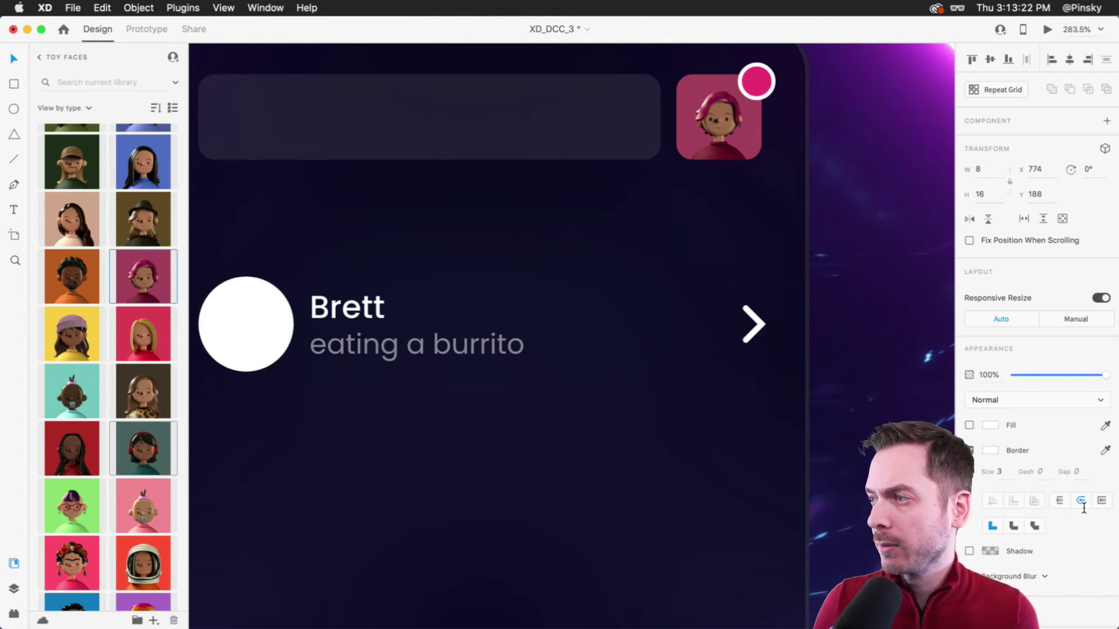
{"action": "left_click", "coordinate": [1014, 528]}
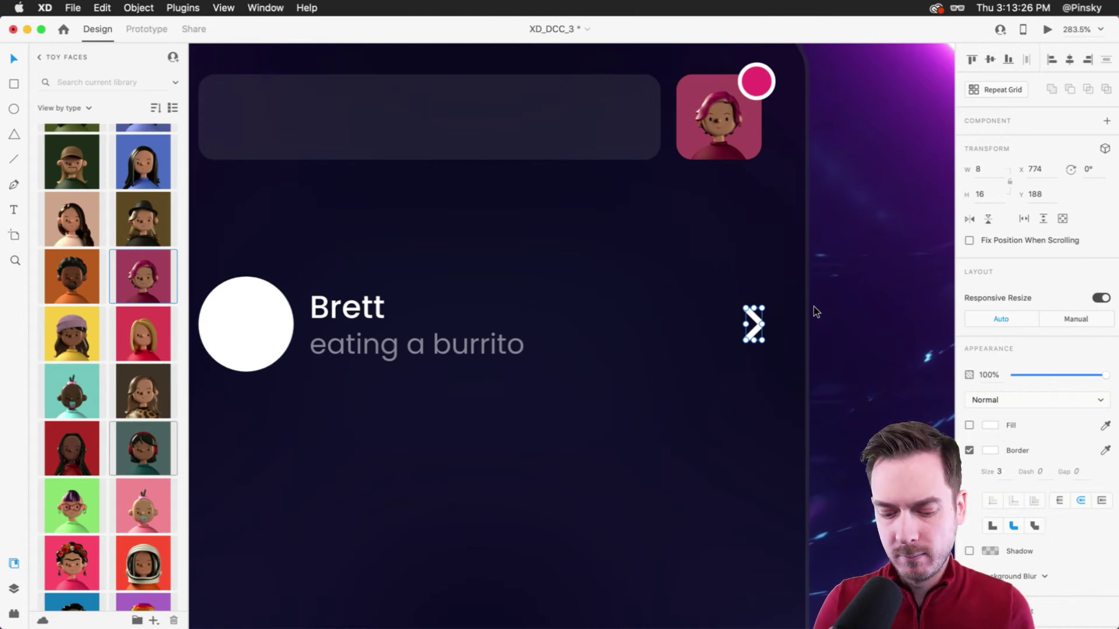
Lower the chevron's opacity to 20% and shrink it proportionally to about 5.83 by 11.67.
{"action": "key", "text": "2"}
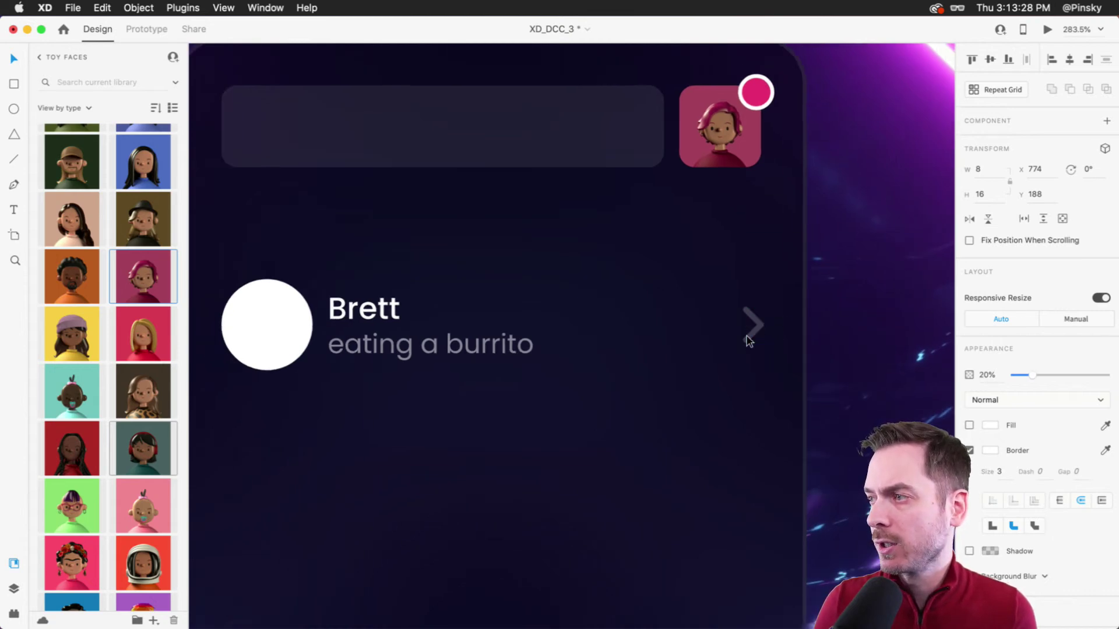
{"action": "scroll", "coordinate": [758, 330], "scroll_direction": "down", "scroll_amount": 5}
{"action": "scroll", "coordinate": [746, 329], "scroll_direction": "up", "scroll_amount": 10}
{"action": "left_click_drag", "start_coordinate": [745, 280], "coordinate": [746, 283]}
{"action": "scroll", "coordinate": [746, 283], "scroll_direction": "down", "scroll_amount": 5}
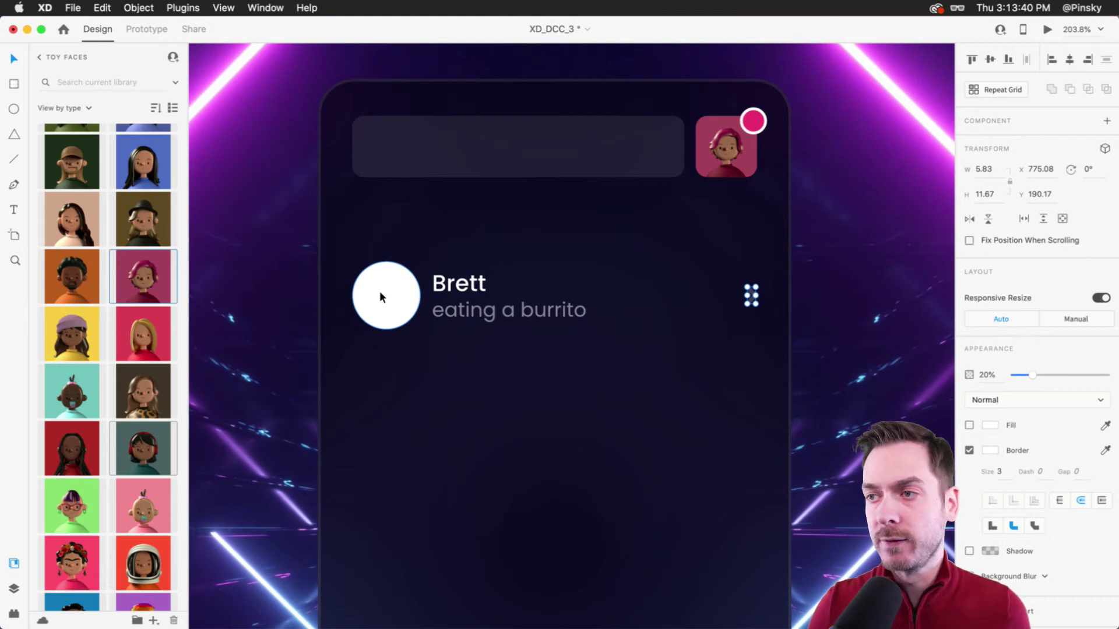
Select the circle, name, status line and chevron together and turn the profile row into a repeat grid.
{"action": "scroll", "coordinate": [379, 292], "scroll_direction": "down", "scroll_amount": 3}
{"action": "scroll", "coordinate": [380, 292], "scroll_direction": "down", "scroll_amount": 4}
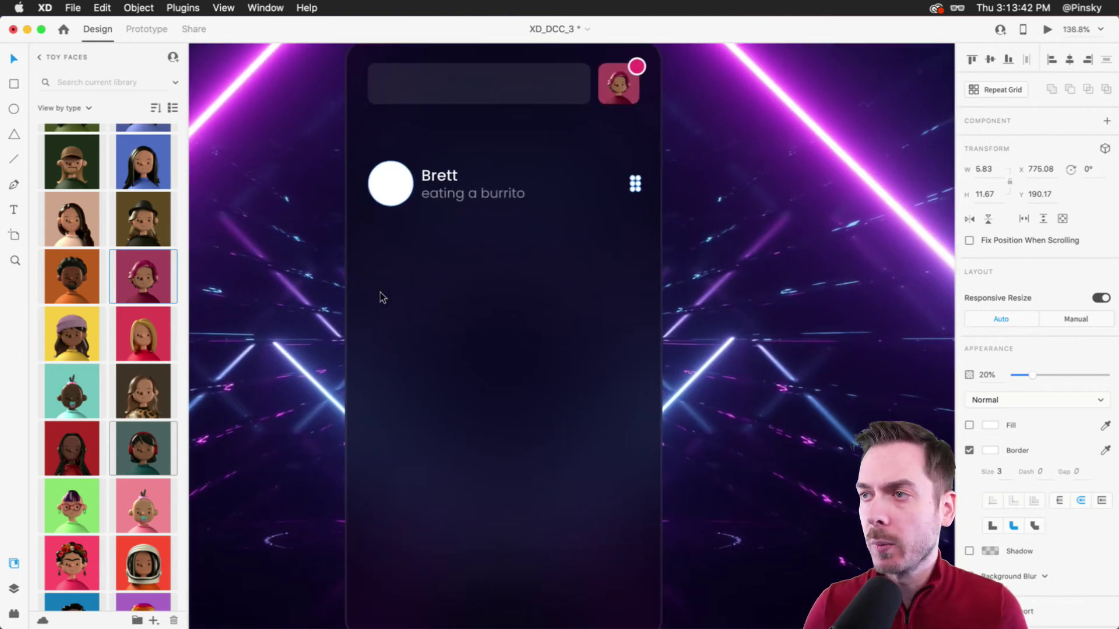
{"action": "left_click", "coordinate": [399, 171]}
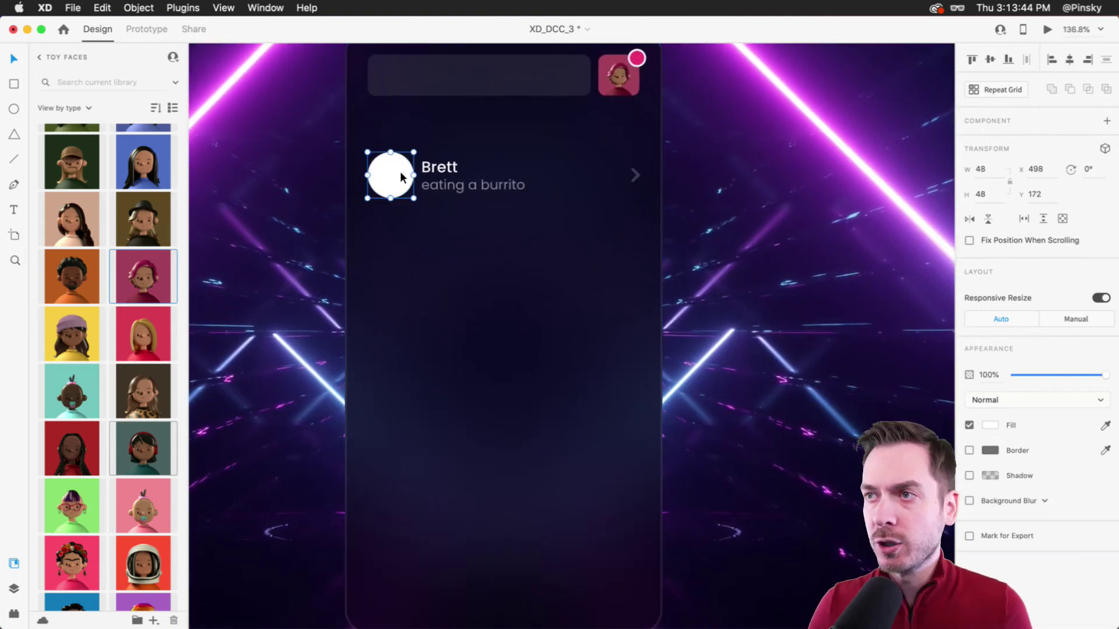
{"action": "left_click", "coordinate": [441, 170], "text": "shift"}
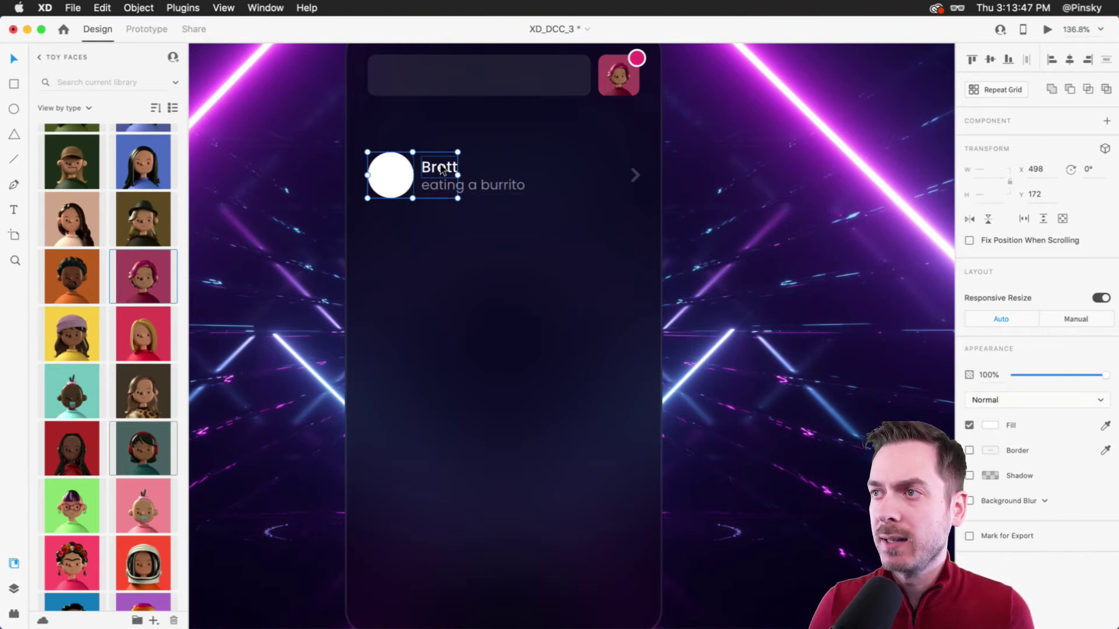
{"action": "left_click", "coordinate": [498, 186], "text": "shift"}
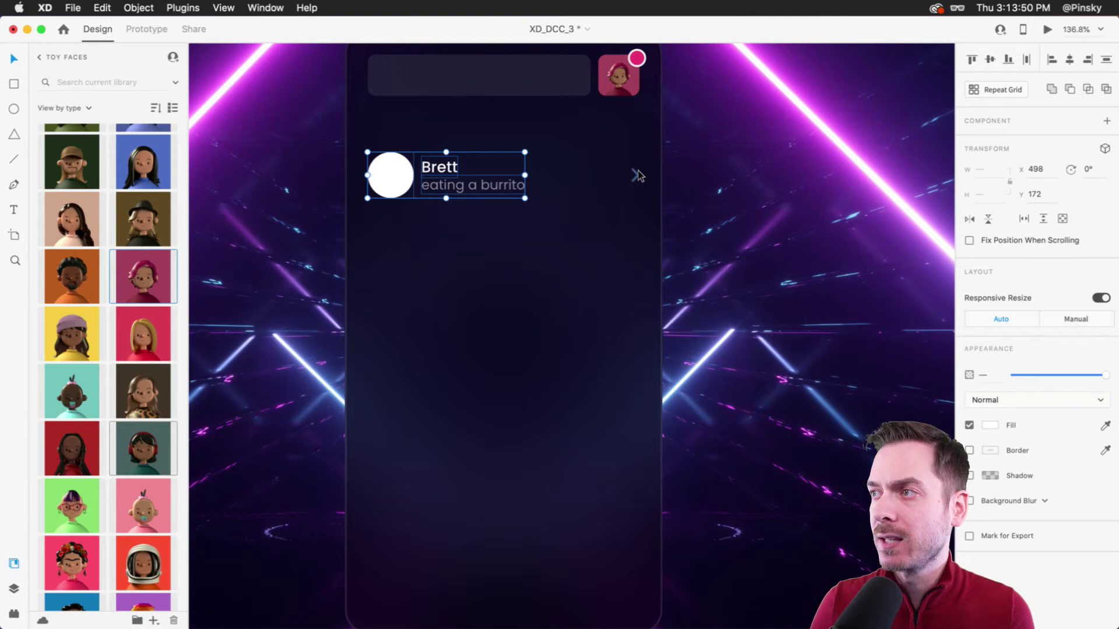
{"action": "left_click", "coordinate": [636, 175], "text": "shift"}
{"action": "left_click_drag", "start_coordinate": [390, 197], "coordinate": [422, 187]}
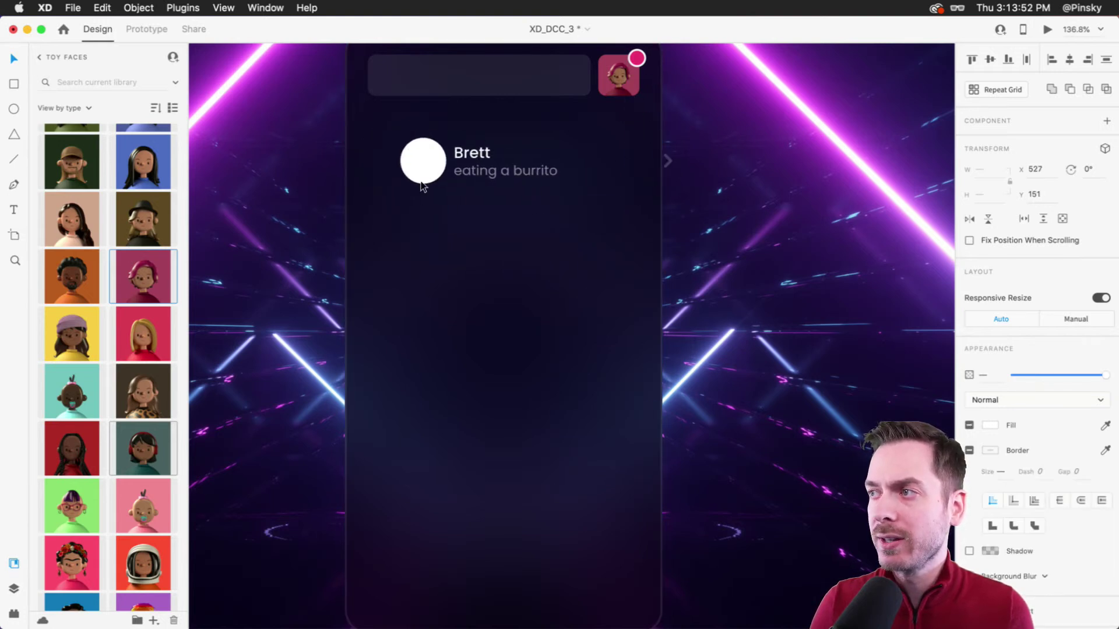
{"action": "key", "text": "super+z"}
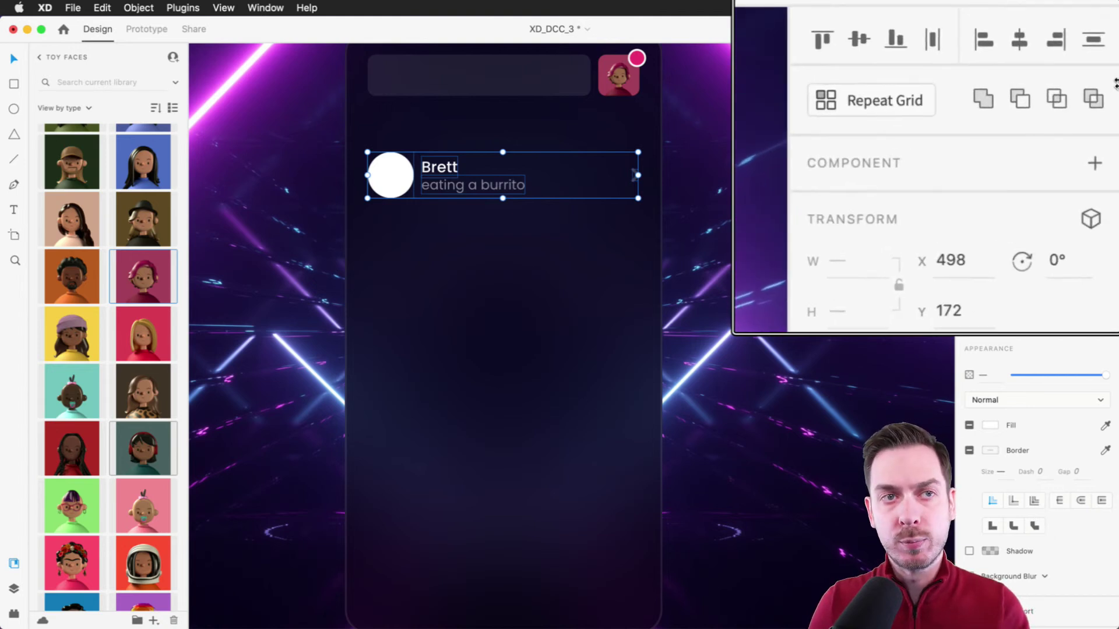
{"action": "left_click", "coordinate": [983, 95]}
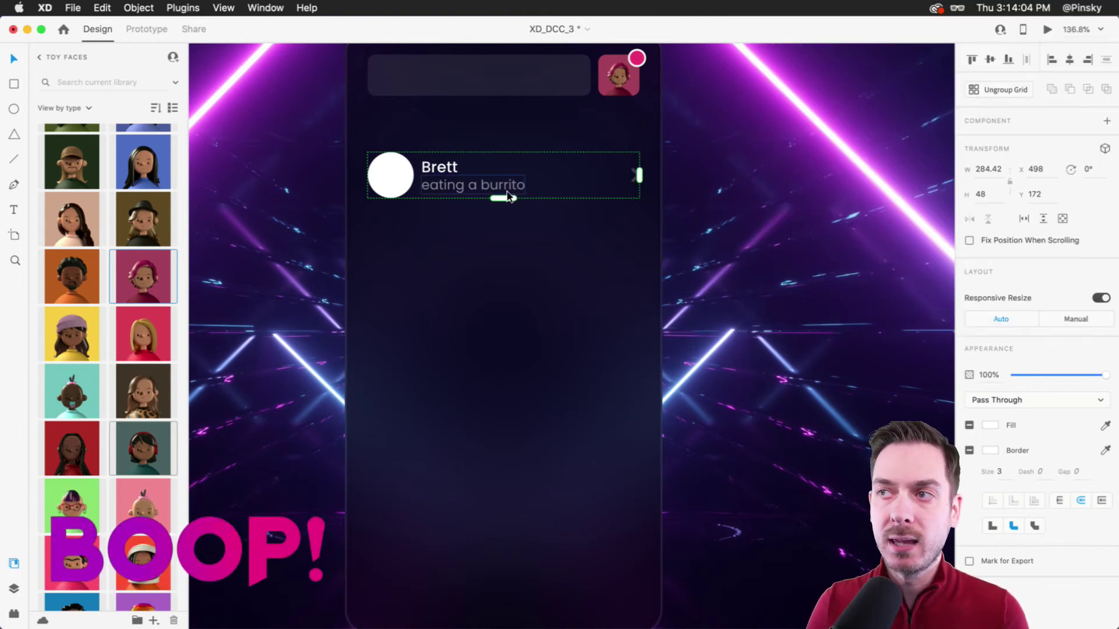
Extend the repeat grid downward past the artboard to a height of 614 and widen the spacing between its rows.
{"action": "scroll", "coordinate": [507, 196], "scroll_direction": "down", "scroll_amount": 3}
{"action": "scroll", "coordinate": [506, 196], "scroll_direction": "down", "scroll_amount": 1}
{"action": "left_click_drag", "start_coordinate": [498, 158], "coordinate": [489, 490]}
{"action": "left_click_drag", "start_coordinate": [446, 402], "coordinate": [442, 447]}
{"action": "scroll", "coordinate": [348, 440], "scroll_direction": "up", "scroll_amount": 5}
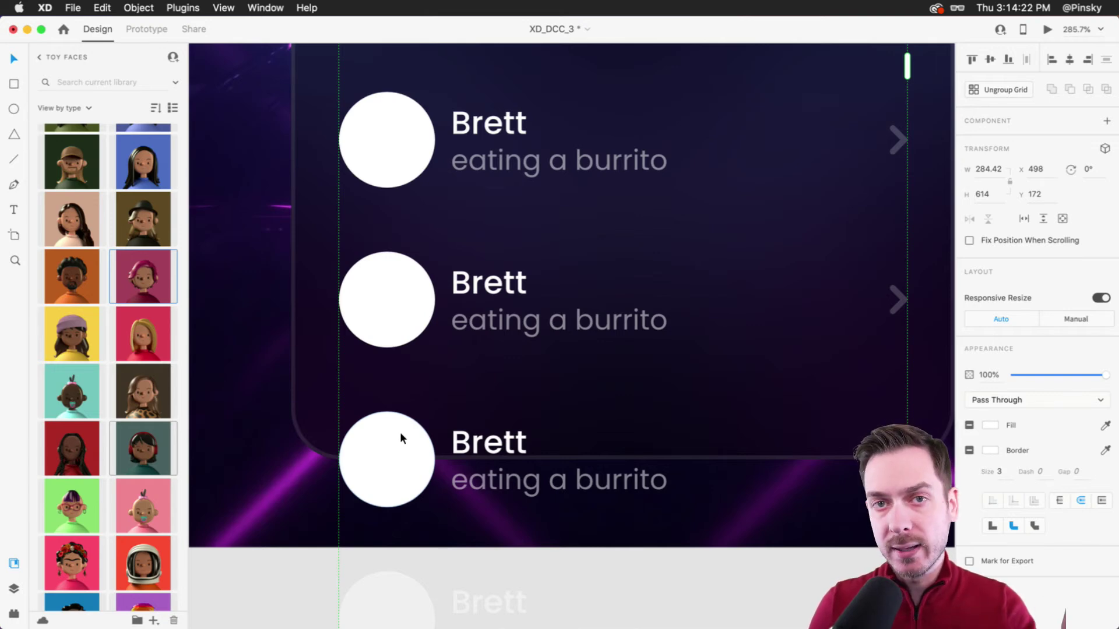
Preview the artboard to check how the repeated profile rows sit in the panel.
{"action": "scroll", "coordinate": [400, 431], "scroll_direction": "down", "scroll_amount": 5}
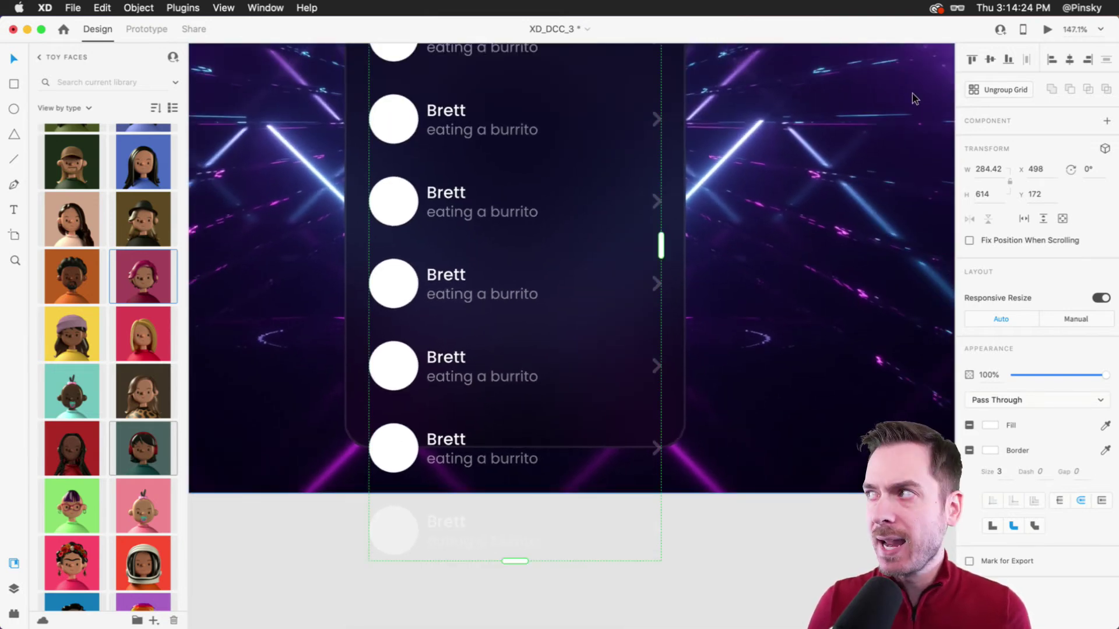
{"action": "left_click", "coordinate": [1049, 30]}
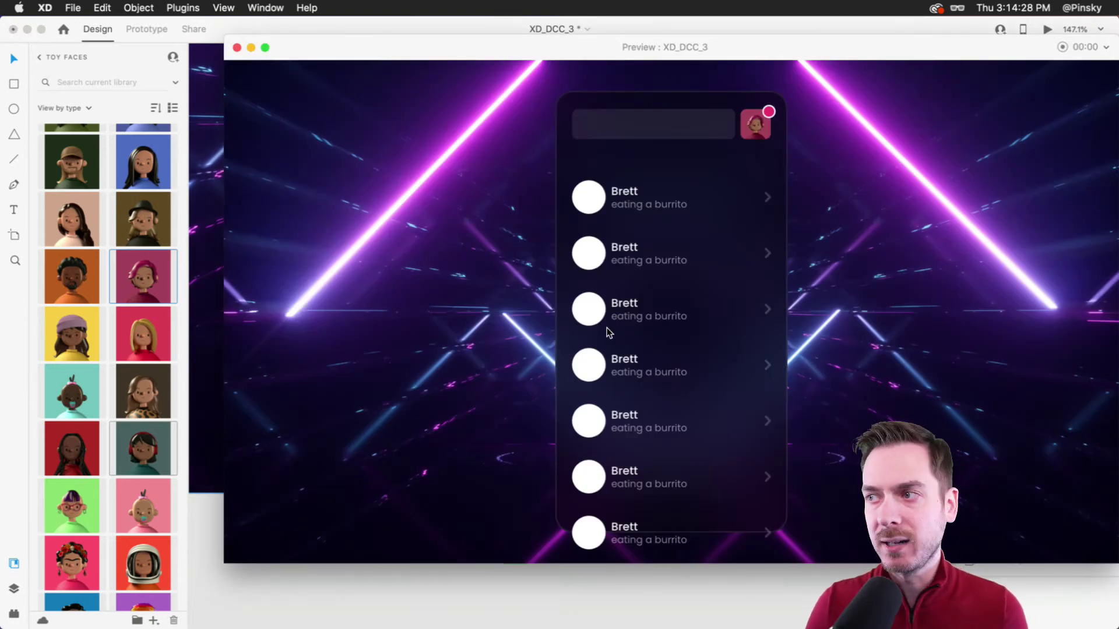
{"action": "key", "text": "cmd+w"}
Lengthen the repeat grid to a height of 691 and raise it to Y 140, closer to the search bar.
{"action": "scroll", "coordinate": [434, 435], "scroll_direction": "down", "scroll_amount": 3}
{"action": "left_click_drag", "start_coordinate": [519, 454], "coordinate": [518, 534]}
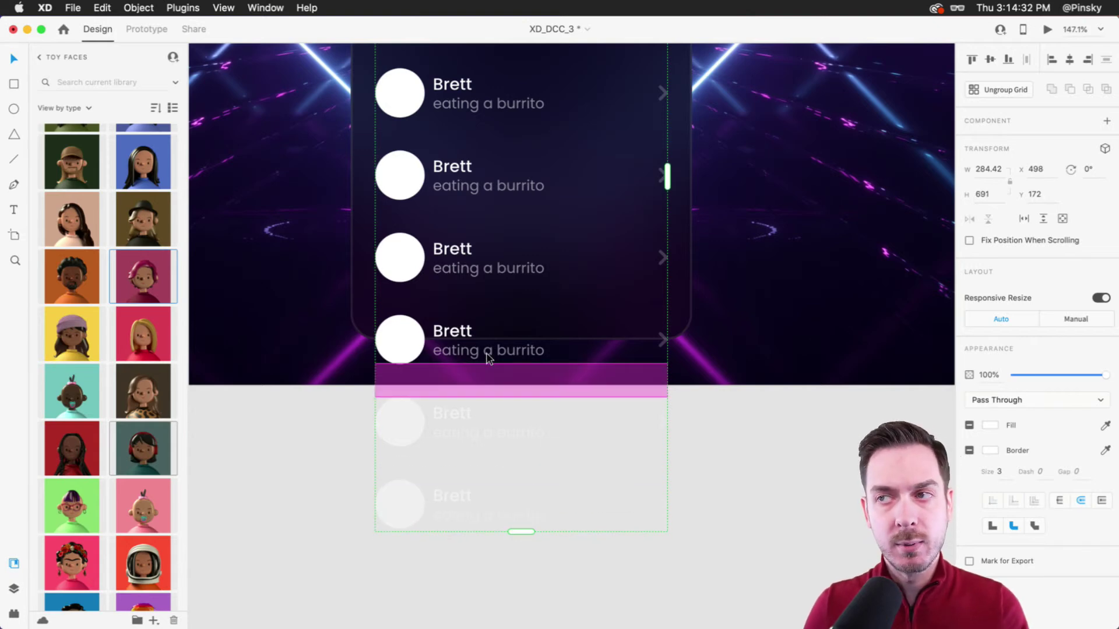
{"action": "scroll", "coordinate": [487, 349], "scroll_direction": "up", "scroll_amount": 3}
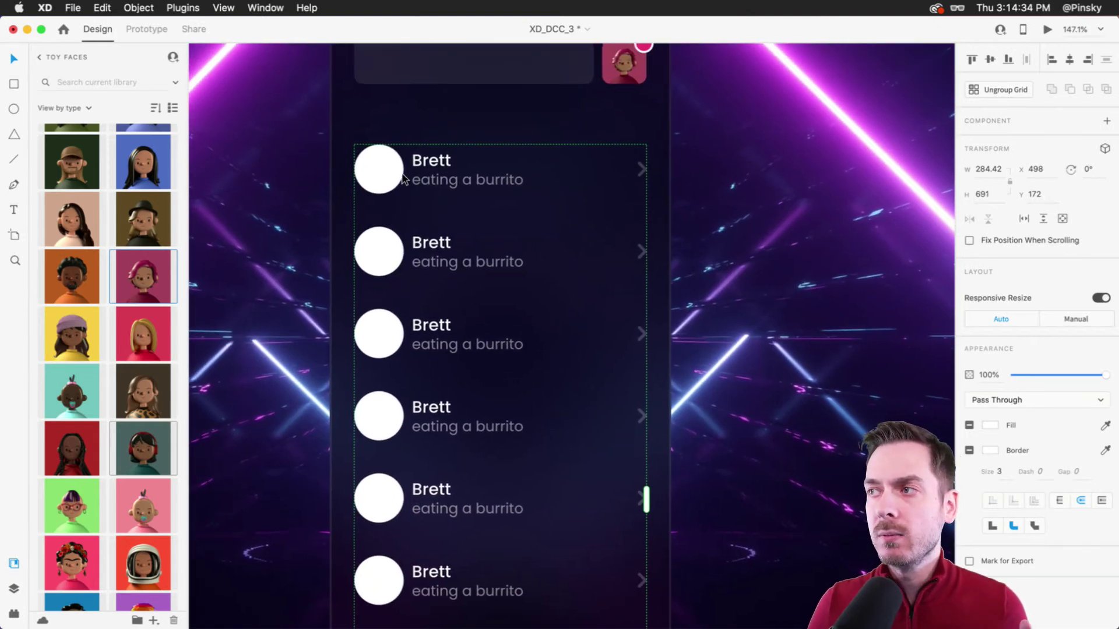
{"action": "left_click_drag", "start_coordinate": [379, 168], "coordinate": [380, 135]}
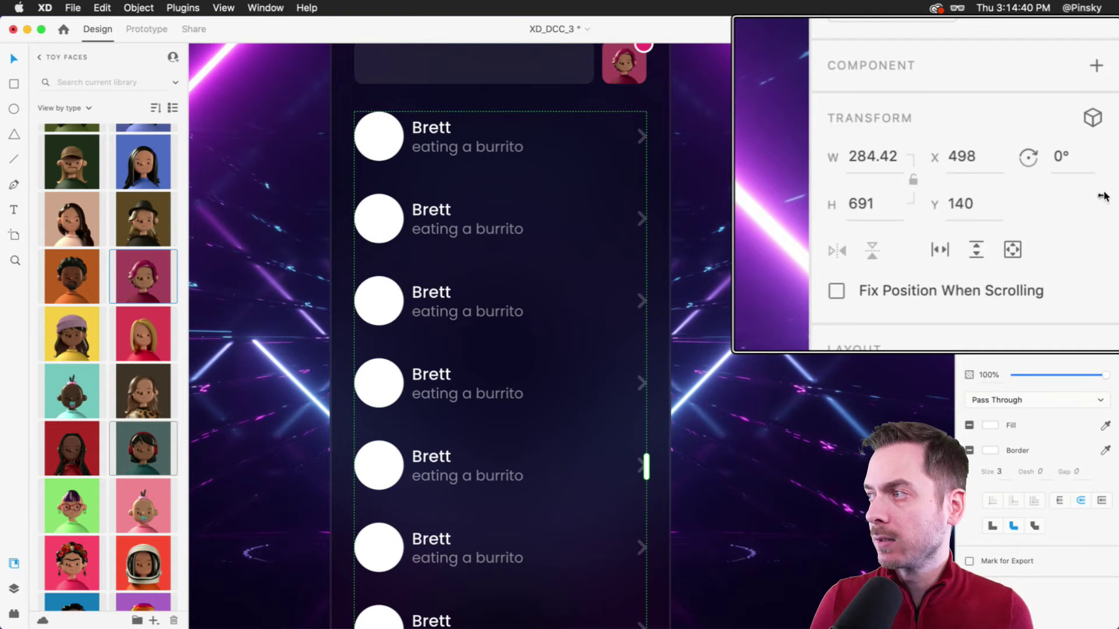
Make the profile list a vertical scroll group and shorten its viewport to a height of 536, ending at the panel's bottom edge.
{"action": "left_click", "coordinate": [1043, 219]}
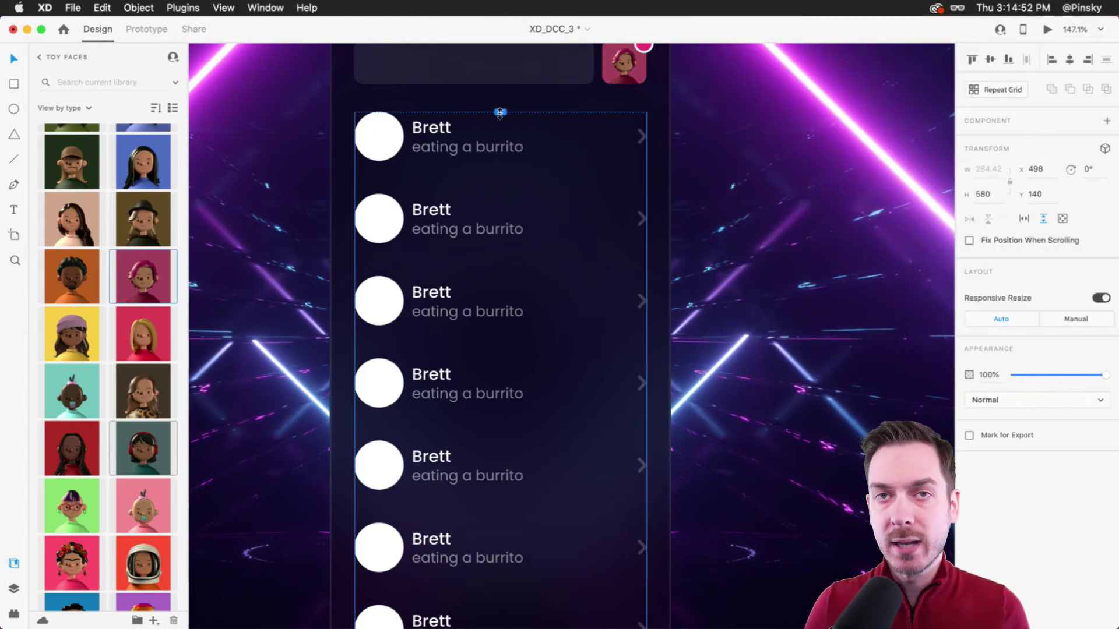
{"action": "scroll", "coordinate": [475, 237], "scroll_direction": "down", "scroll_amount": 10}
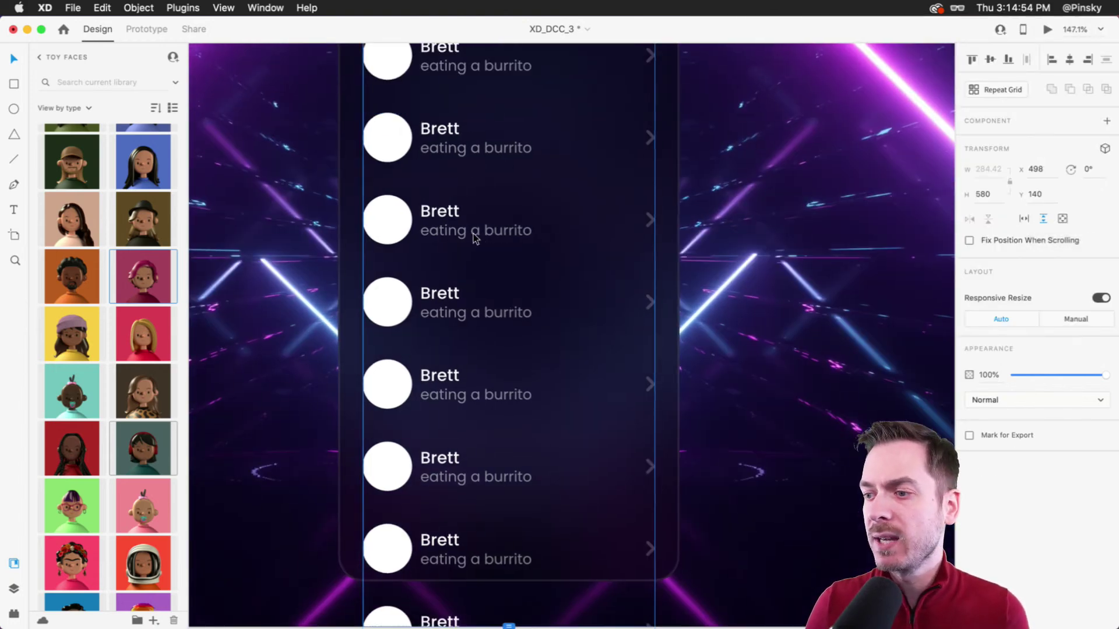
{"action": "left_click_drag", "start_coordinate": [519, 458], "coordinate": [519, 414]}
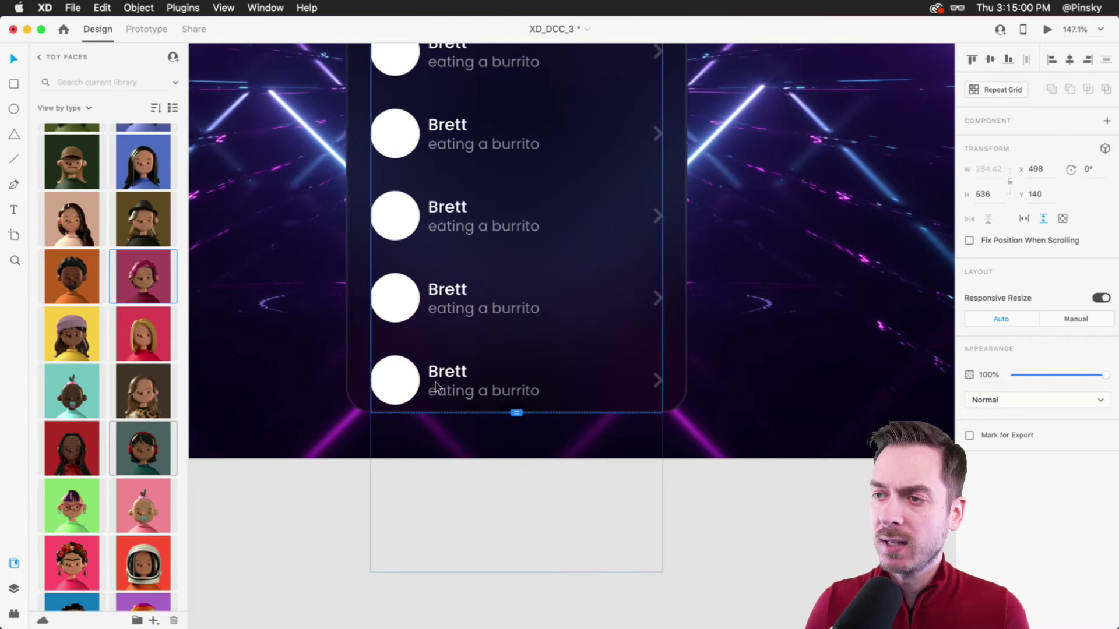
Tighten the row spacing in the nested repeat grid until it is 635 high, and preview the list scrolling.
{"action": "double_click", "coordinate": [404, 302]}
{"action": "left_click_drag", "start_coordinate": [439, 338], "coordinate": [443, 293]}
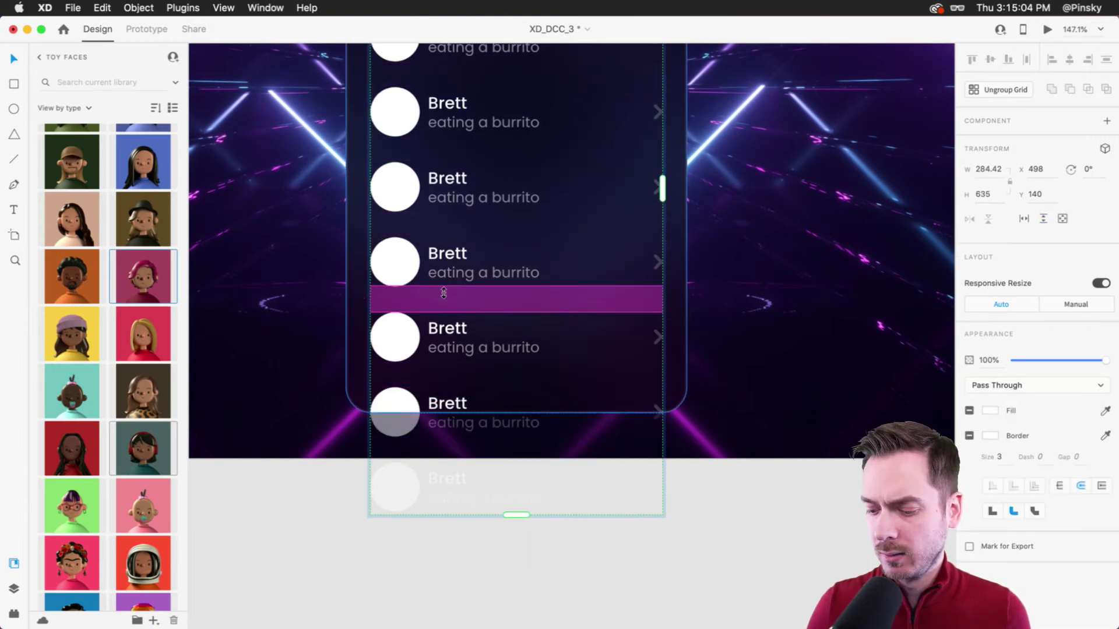
{"action": "key", "text": "super+Return"}
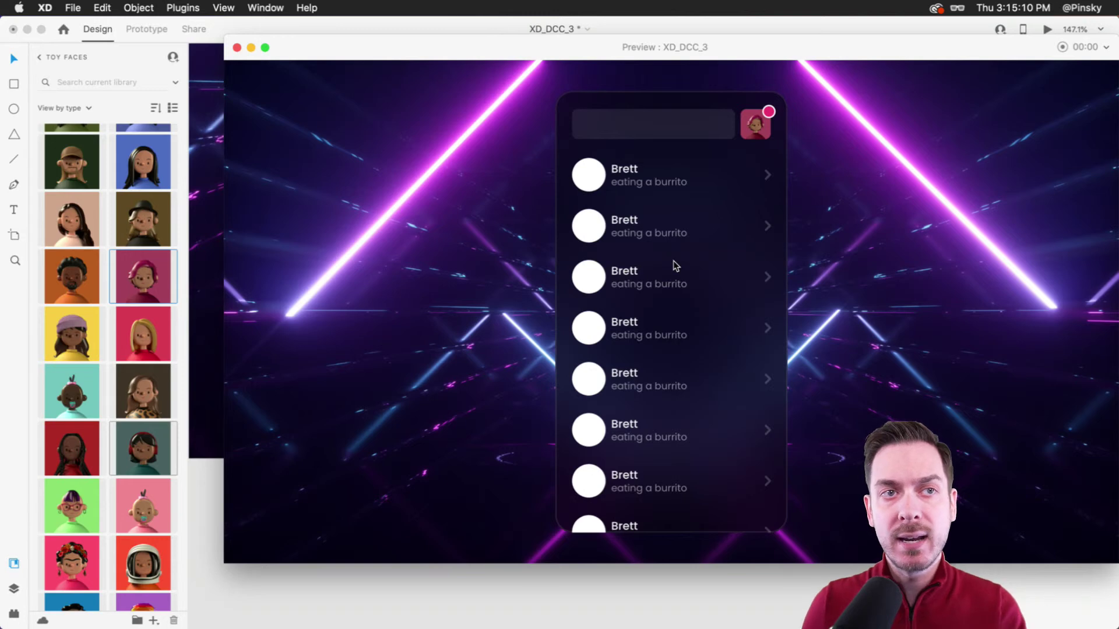
{"action": "scroll", "coordinate": [675, 265], "scroll_direction": "down", "scroll_amount": 2}
{"action": "scroll", "coordinate": [673, 260], "scroll_direction": "up", "scroll_amount": 2}
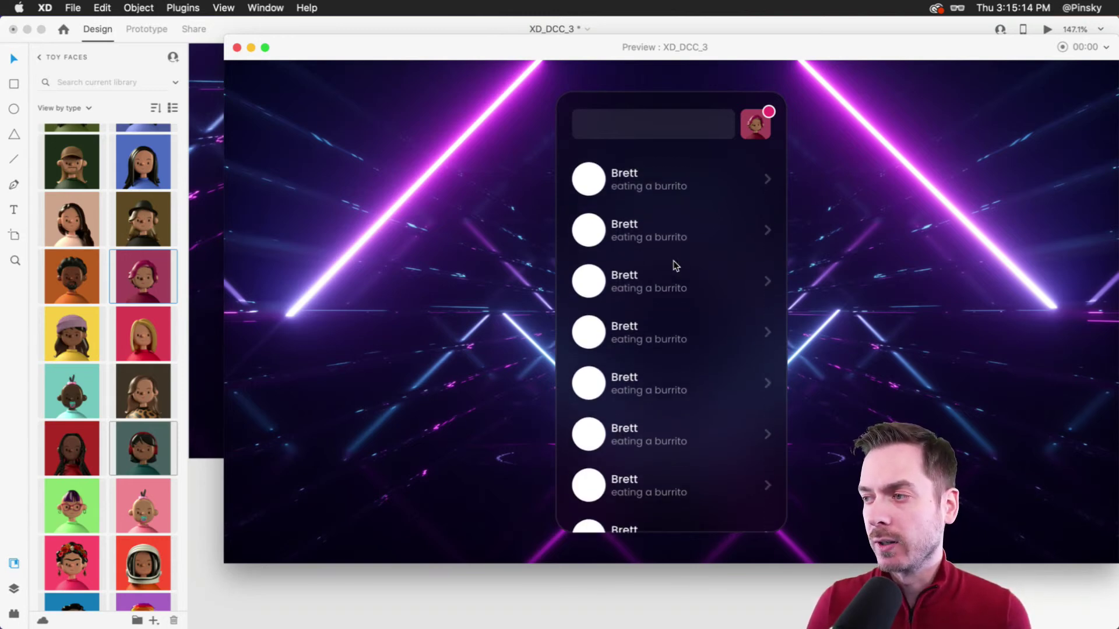
{"action": "key", "text": "super+w"}
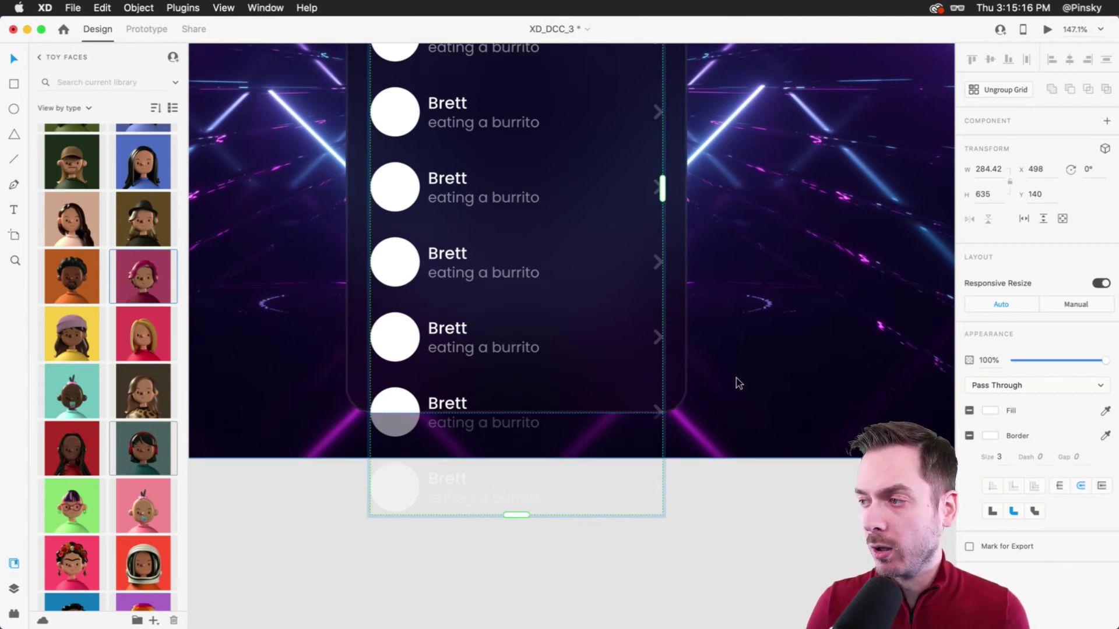
Examine how the profile rows are cut off at the panel's bottom edge and how the list is spaced from top to bottom.
{"action": "left_click", "coordinate": [739, 382]}
{"action": "left_click", "coordinate": [385, 358]}
{"action": "scroll", "coordinate": [527, 444], "scroll_direction": "up", "scroll_amount": 5}
{"action": "left_click_drag", "start_coordinate": [504, 382], "coordinate": [505, 377]}
{"action": "left_click", "coordinate": [425, 542]}
{"action": "scroll", "coordinate": [446, 263], "scroll_direction": "up", "scroll_amount": 3}
{"action": "scroll", "coordinate": [446, 262], "scroll_direction": "left", "scroll_amount": 1}
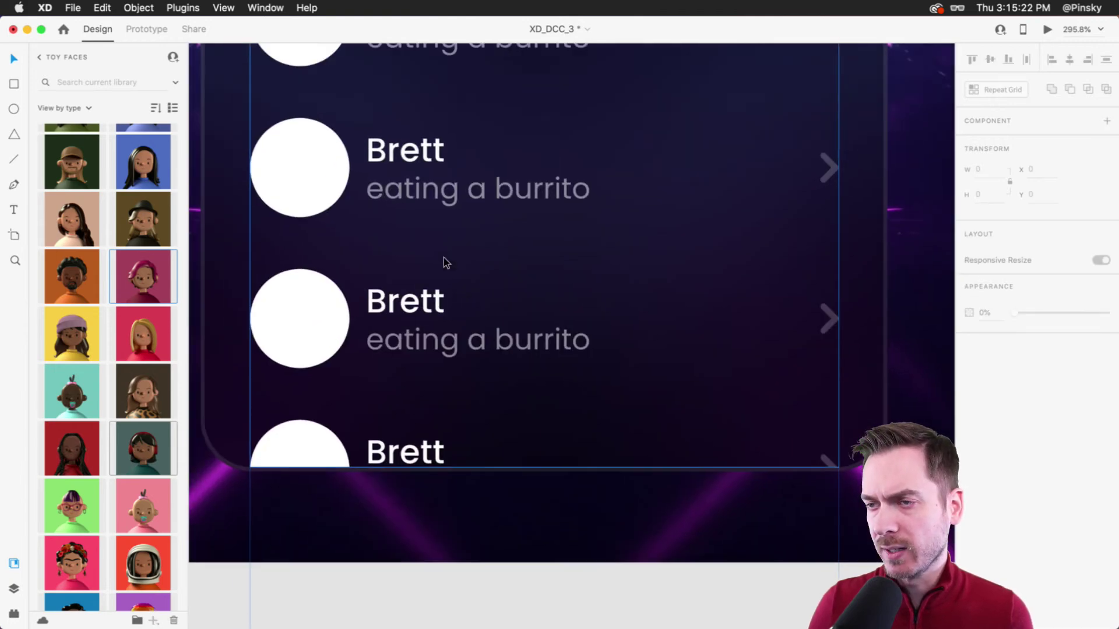
{"action": "scroll", "coordinate": [446, 262], "scroll_direction": "down", "scroll_amount": 4}
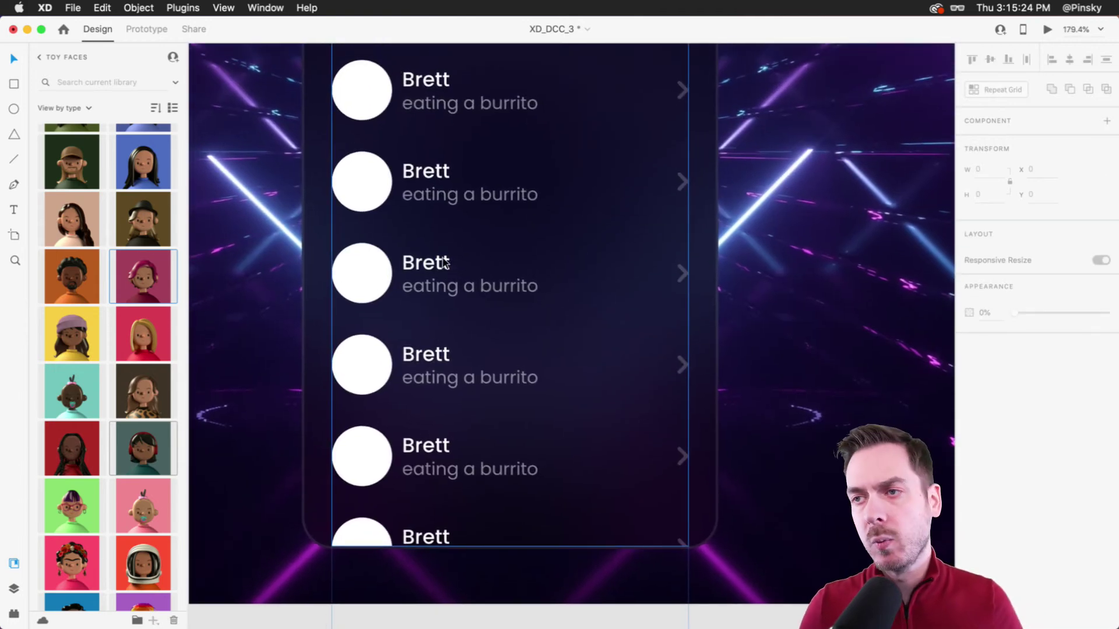
{"action": "scroll", "coordinate": [415, 247], "scroll_direction": "up", "scroll_amount": 5}
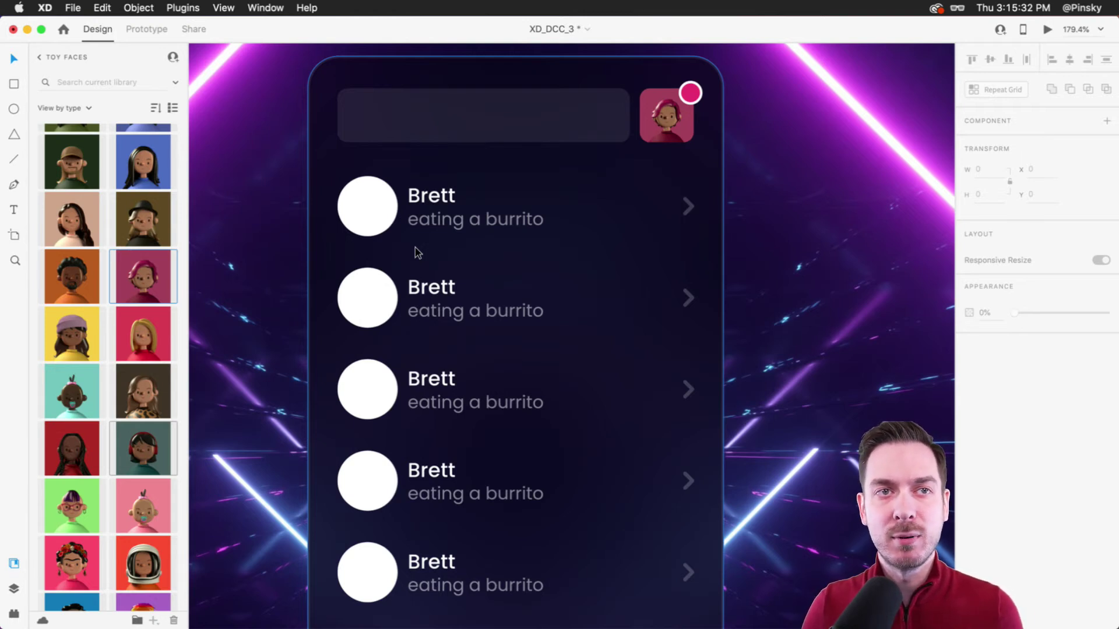
Try filling the first and second avatar circles with separate Toy Faces portraits, and undo both placements.
{"action": "scroll", "coordinate": [98, 228], "scroll_direction": "down", "scroll_amount": 1}
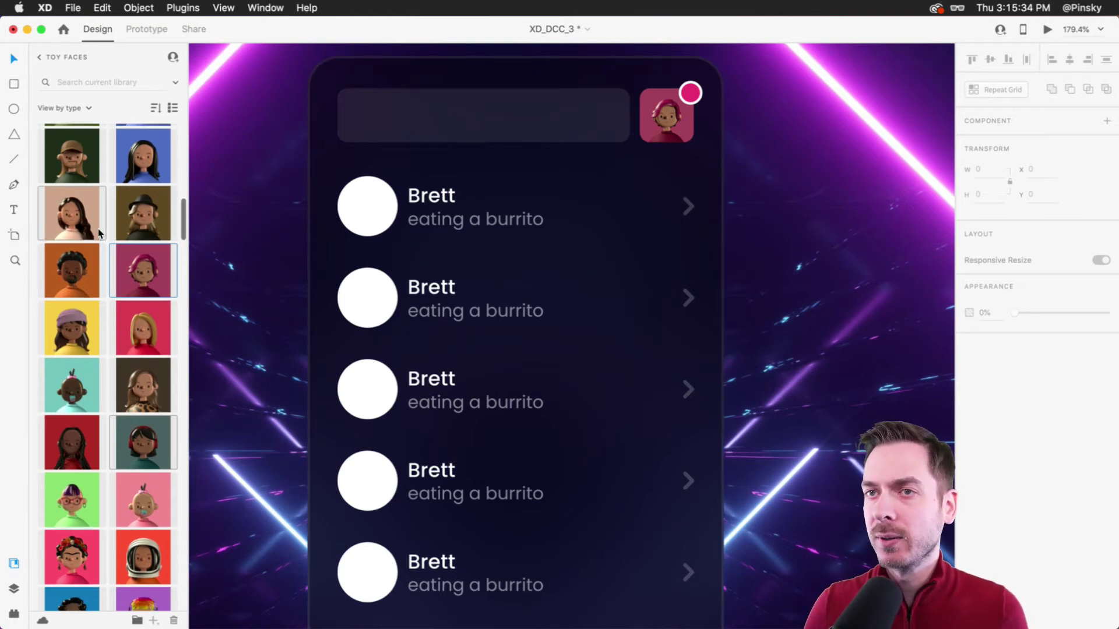
{"action": "left_click", "coordinate": [62, 201]}
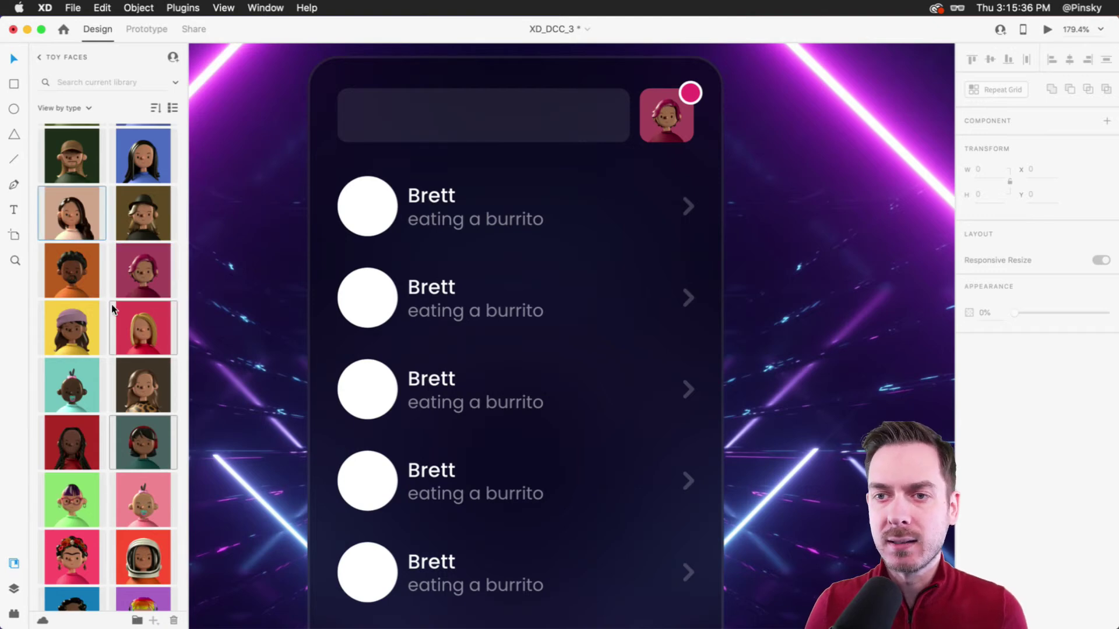
{"action": "scroll", "coordinate": [105, 392], "scroll_direction": "down", "scroll_amount": 10}
{"action": "scroll", "coordinate": [100, 492], "scroll_direction": "up", "scroll_amount": 10}
{"action": "left_click_drag", "start_coordinate": [147, 293], "coordinate": [367, 207]}
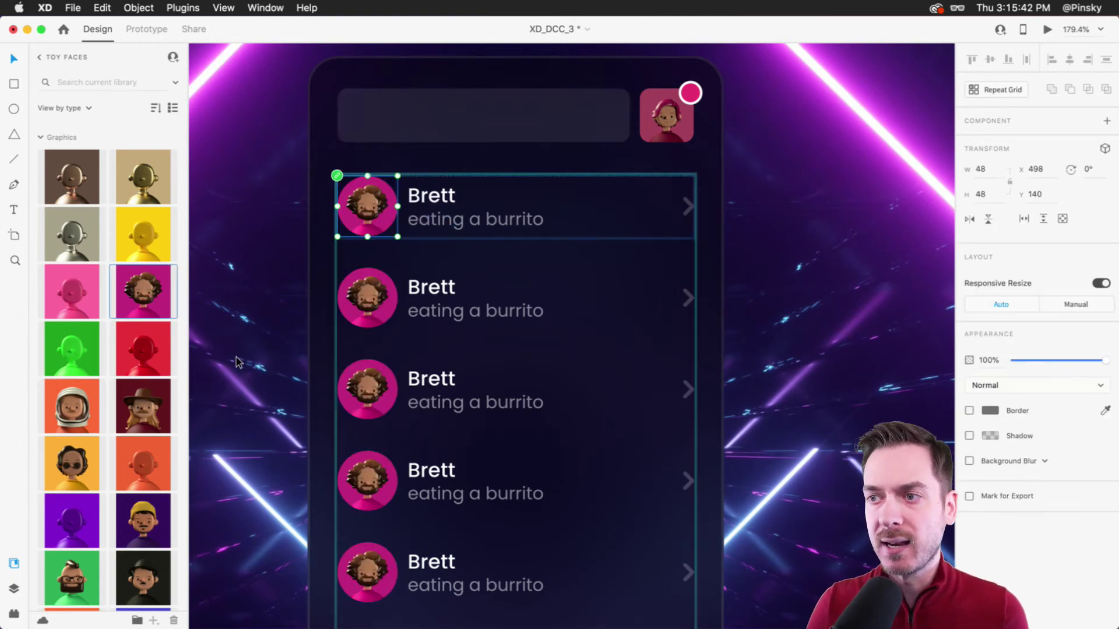
{"action": "left_click_drag", "start_coordinate": [139, 400], "coordinate": [367, 306]}
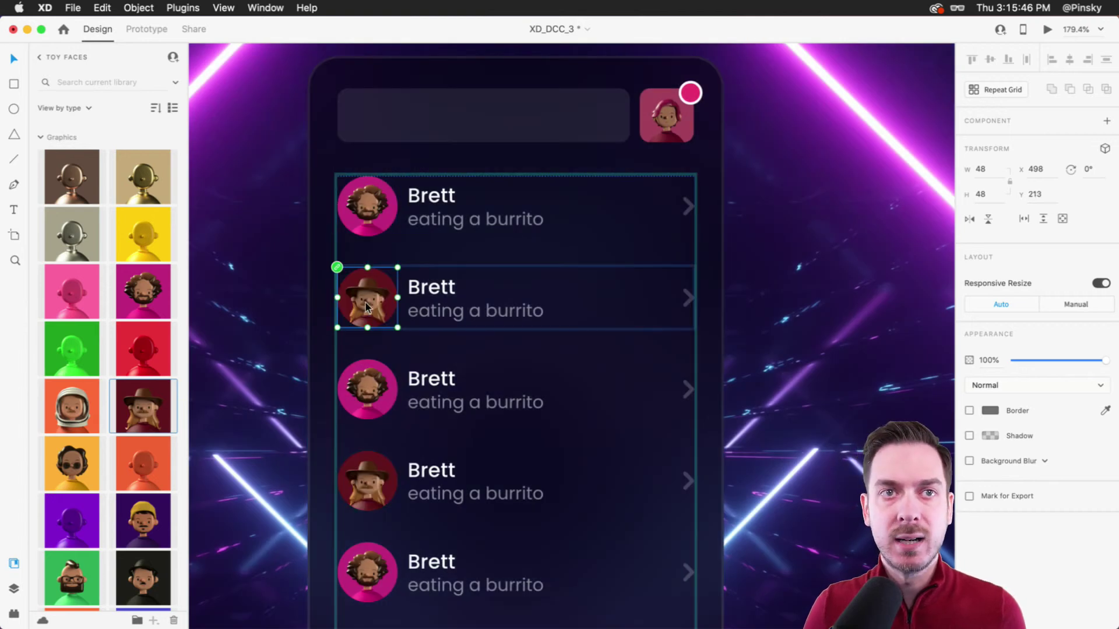
{"action": "key", "text": "super+z"}
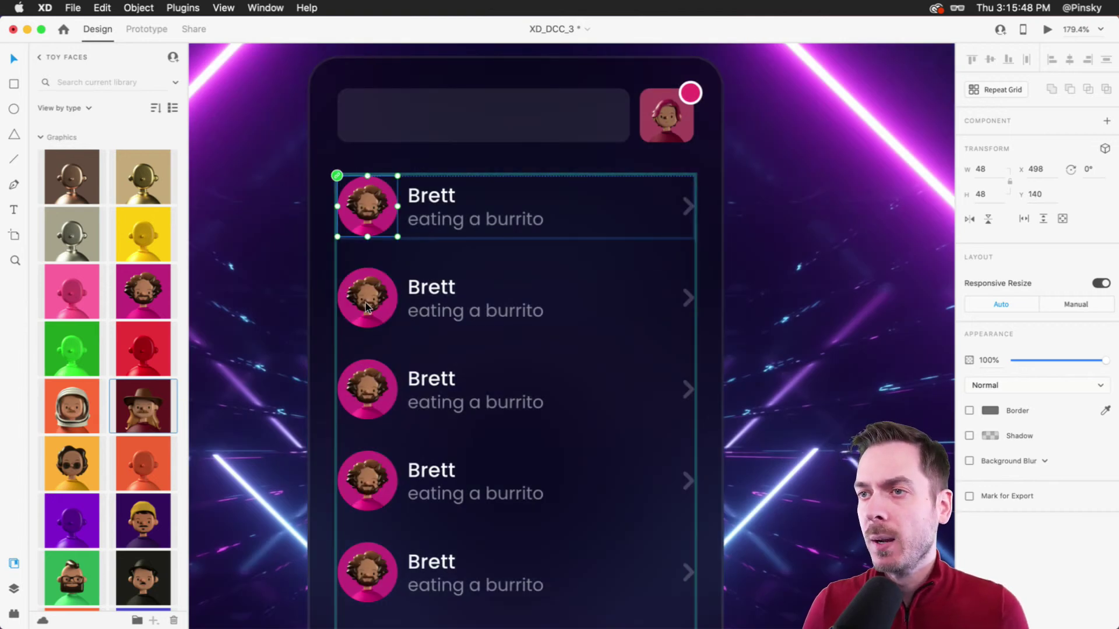
{"action": "key", "text": "super+z"}
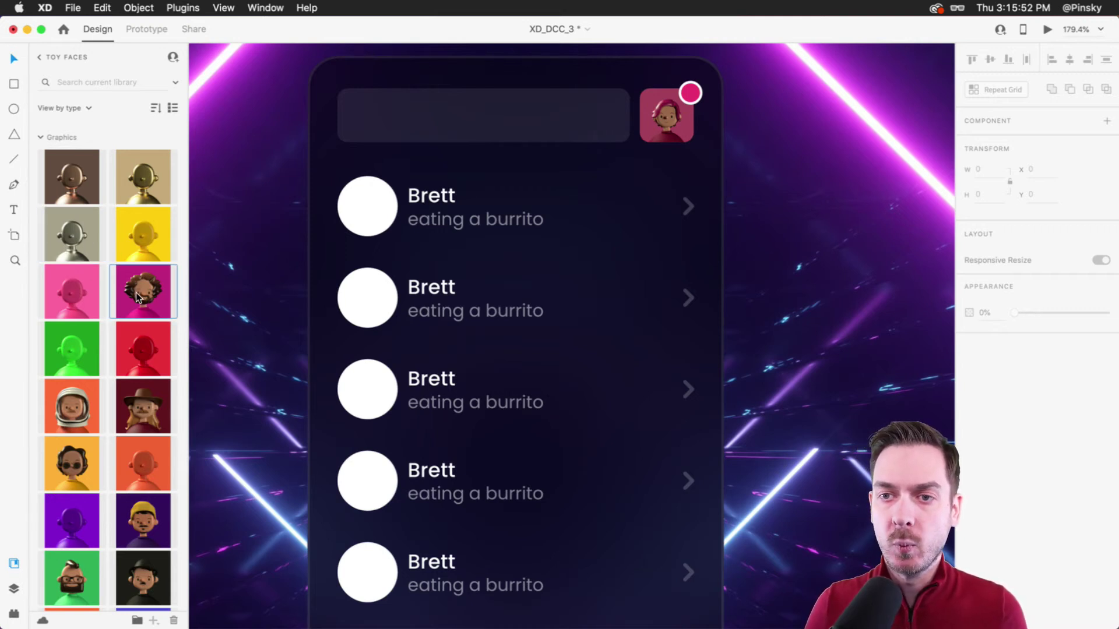
Select nine different Toy Faces portraits in the library and place them together on the repeat grid's avatar circles, one per row.
{"action": "scroll", "coordinate": [134, 350], "scroll_direction": "down", "scroll_amount": 5}
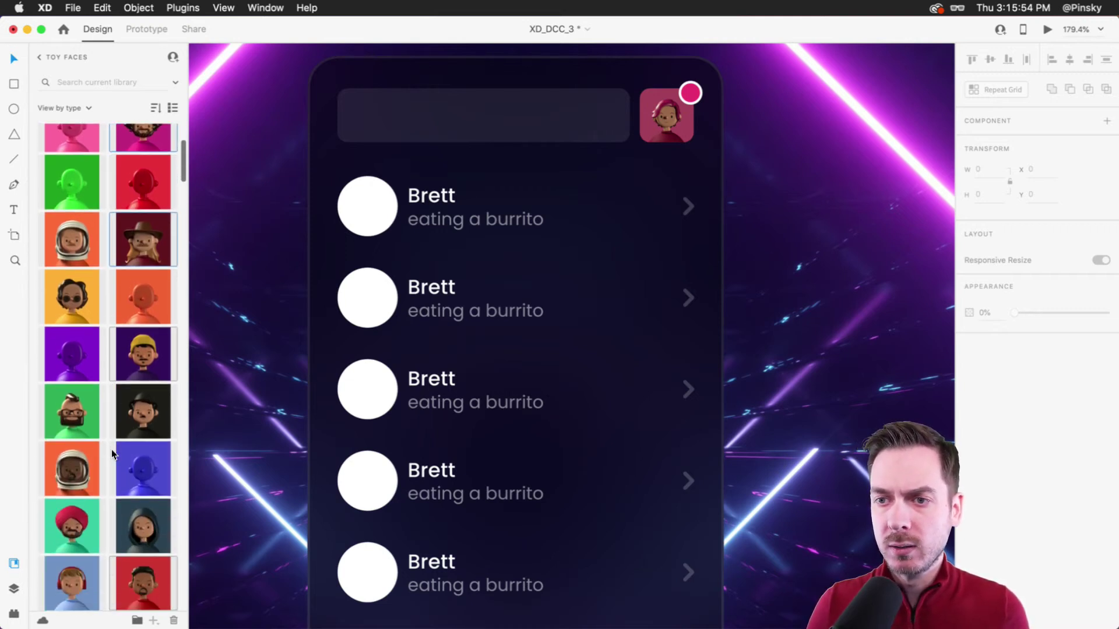
{"action": "scroll", "coordinate": [112, 454], "scroll_direction": "down", "scroll_amount": 4}
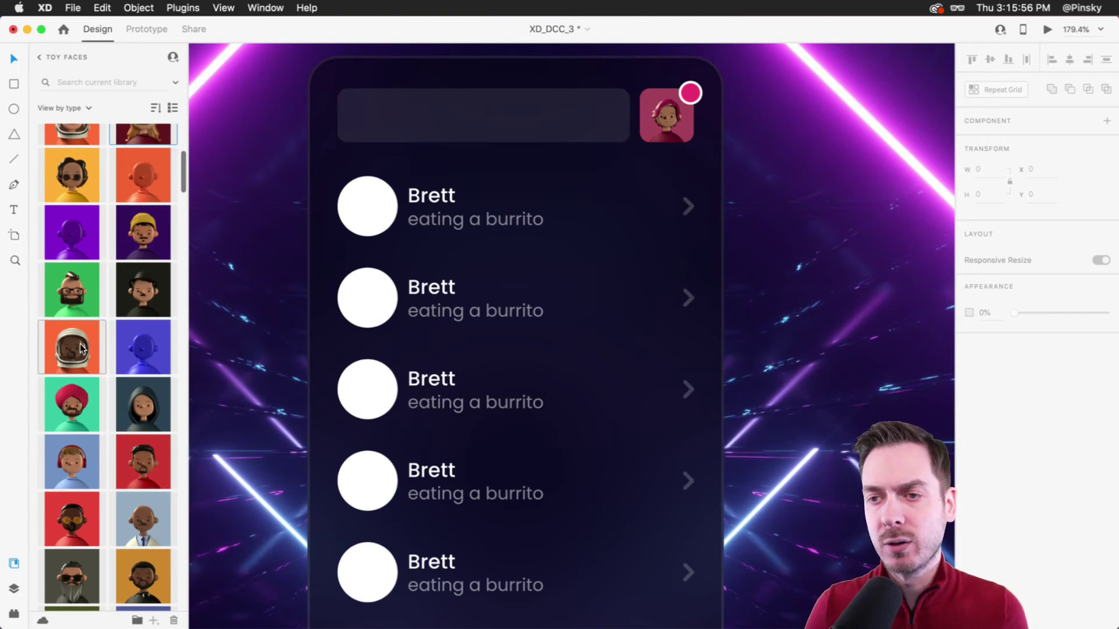
{"action": "scroll", "coordinate": [141, 430], "scroll_direction": "down", "scroll_amount": 3}
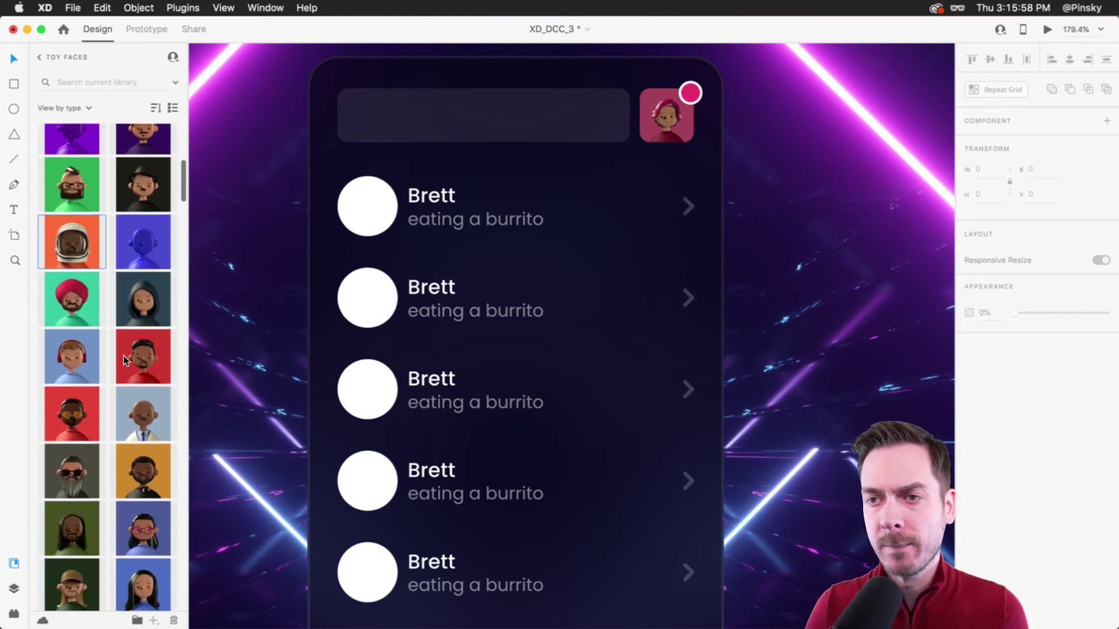
{"action": "scroll", "coordinate": [141, 429], "scroll_direction": "down", "scroll_amount": 3}
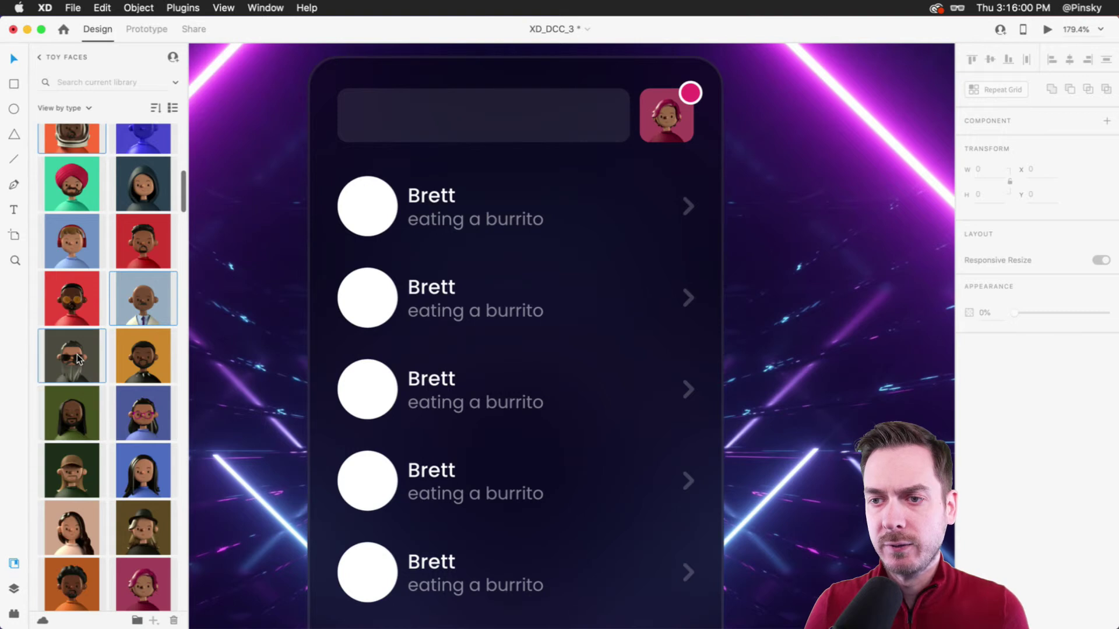
{"action": "scroll", "coordinate": [146, 376], "scroll_direction": "down", "scroll_amount": 3}
{"action": "scroll", "coordinate": [133, 484], "scroll_direction": "down", "scroll_amount": 1}
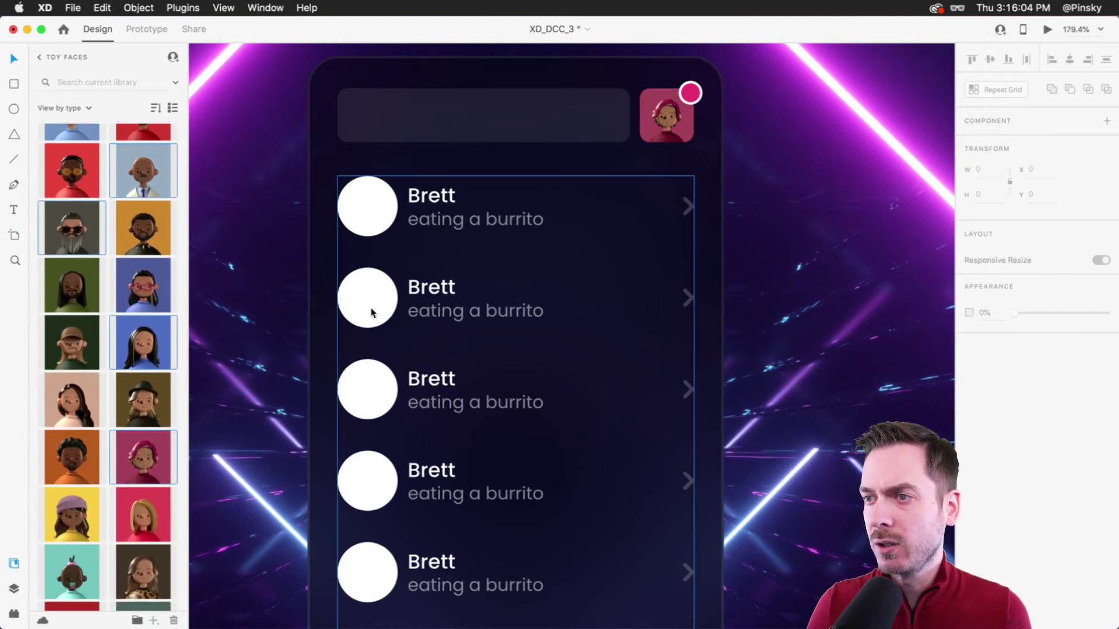
{"action": "scroll", "coordinate": [371, 310], "scroll_direction": "down", "scroll_amount": 4}
{"action": "scroll", "coordinate": [387, 315], "scroll_direction": "down", "scroll_amount": 3}
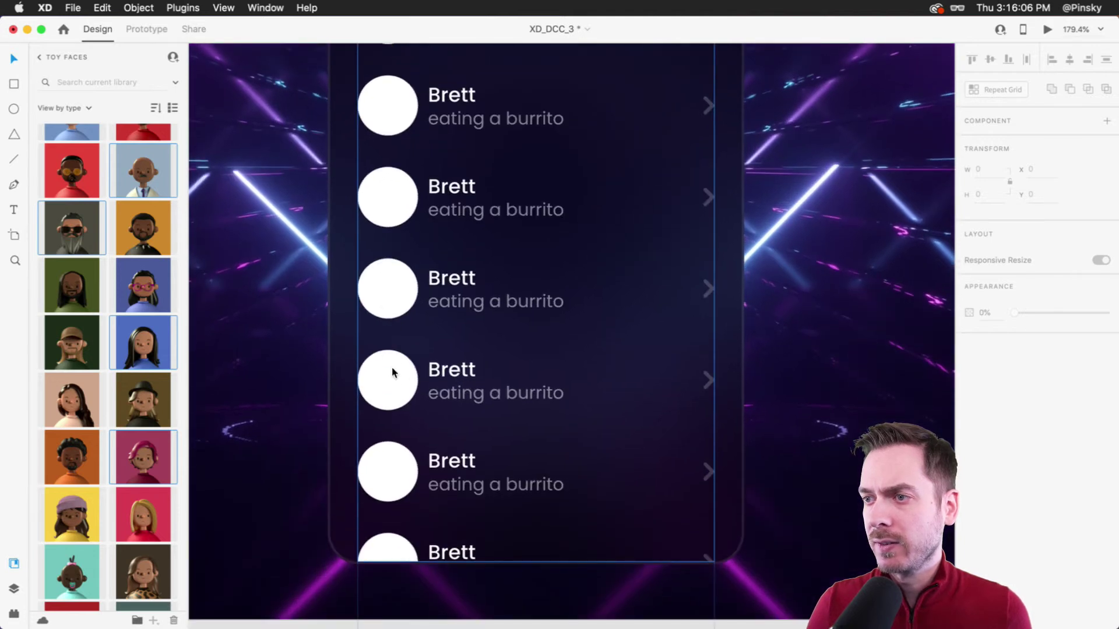
{"action": "scroll", "coordinate": [392, 443], "scroll_direction": "down", "scroll_amount": 5}
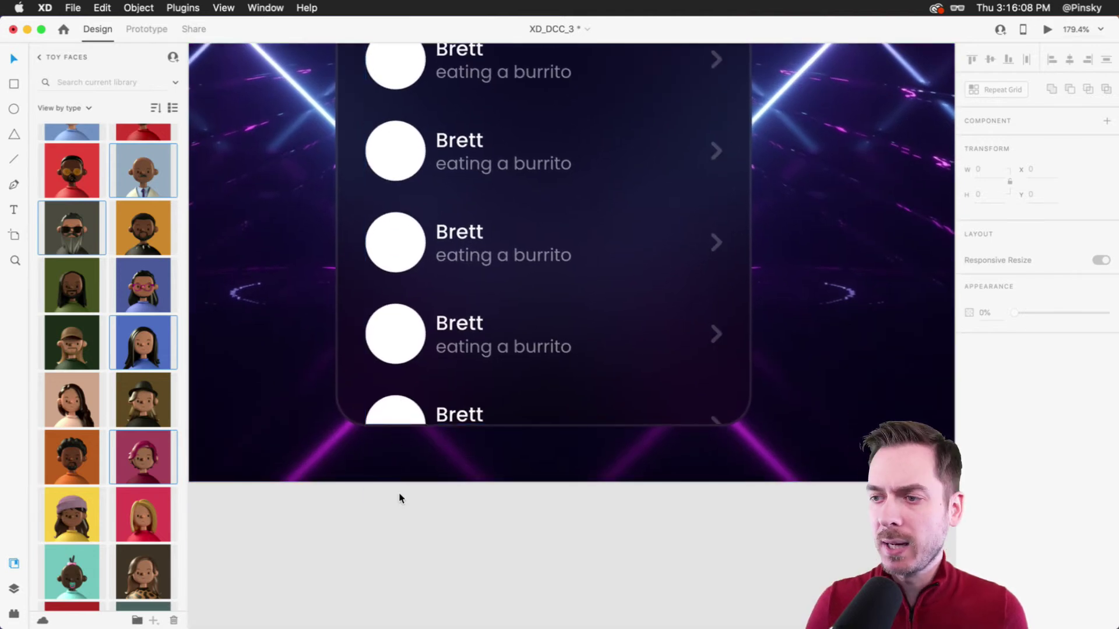
{"action": "scroll", "coordinate": [118, 446], "scroll_direction": "down", "scroll_amount": 3}
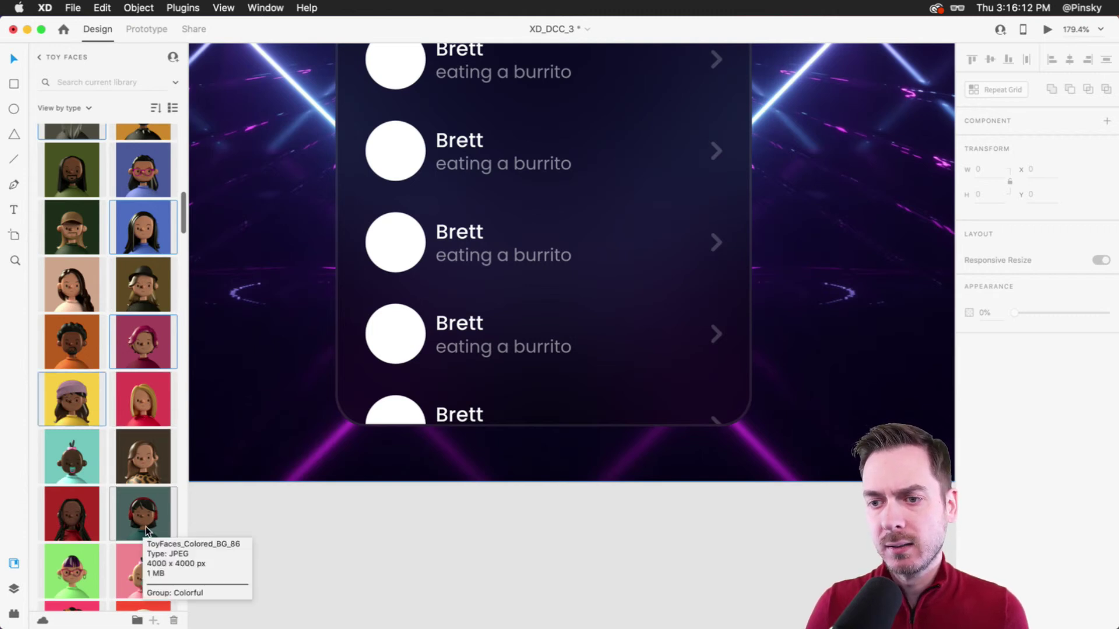
{"action": "scroll", "coordinate": [145, 527], "scroll_direction": "down", "scroll_amount": 3}
{"action": "scroll", "coordinate": [146, 527], "scroll_direction": "down", "scroll_amount": 2}
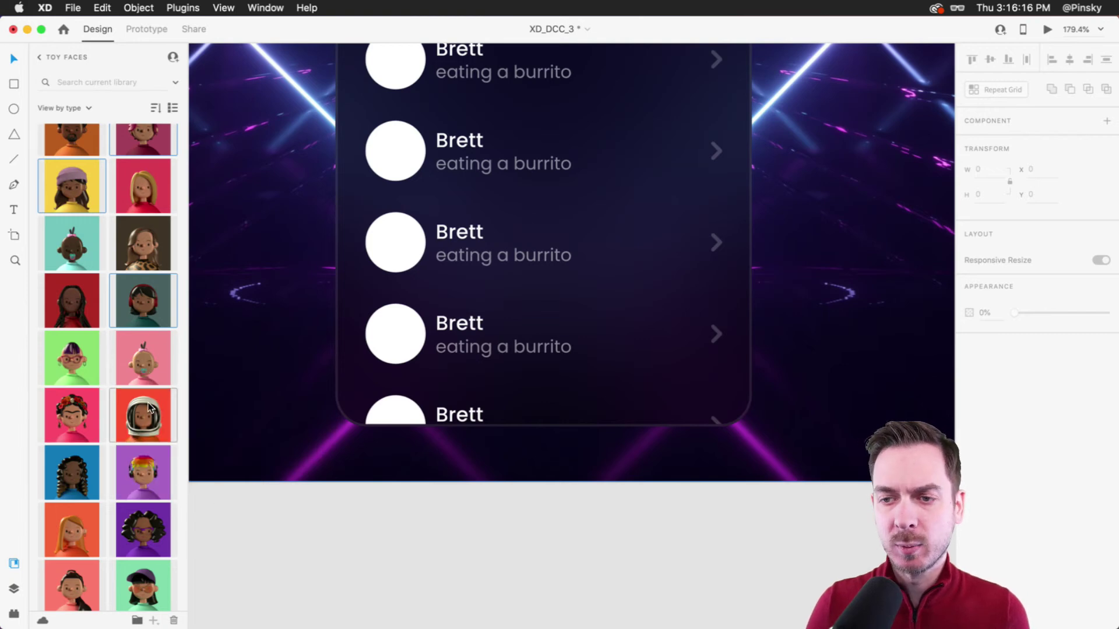
{"action": "scroll", "coordinate": [146, 408], "scroll_direction": "down", "scroll_amount": 10}
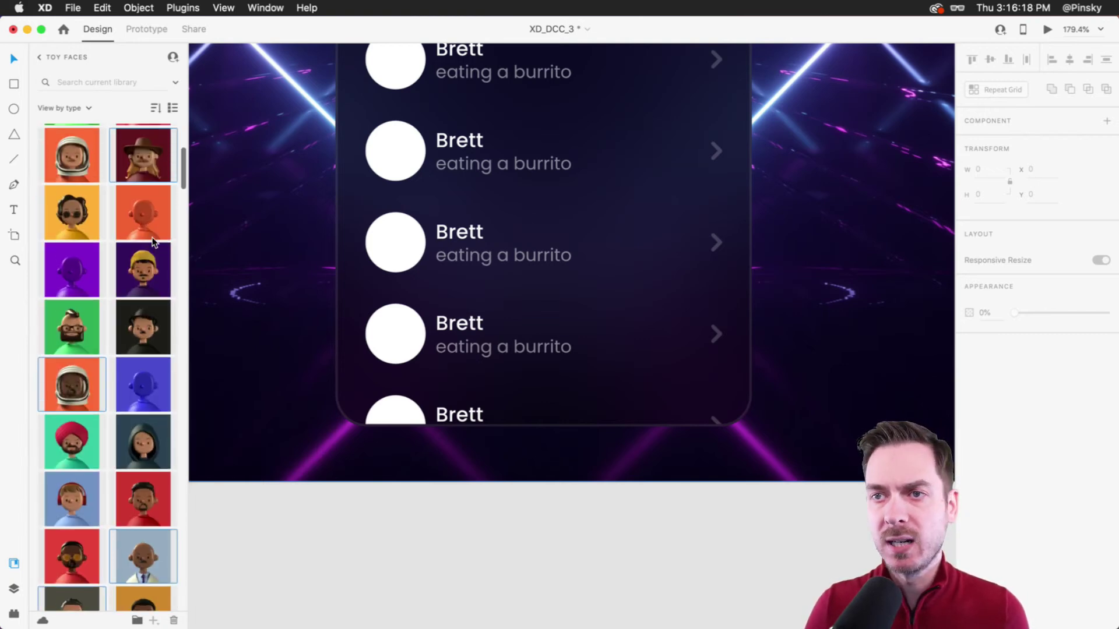
{"action": "left_click_drag", "start_coordinate": [139, 229], "coordinate": [404, 164]}
{"action": "scroll", "coordinate": [402, 163], "scroll_direction": "up", "scroll_amount": 6}
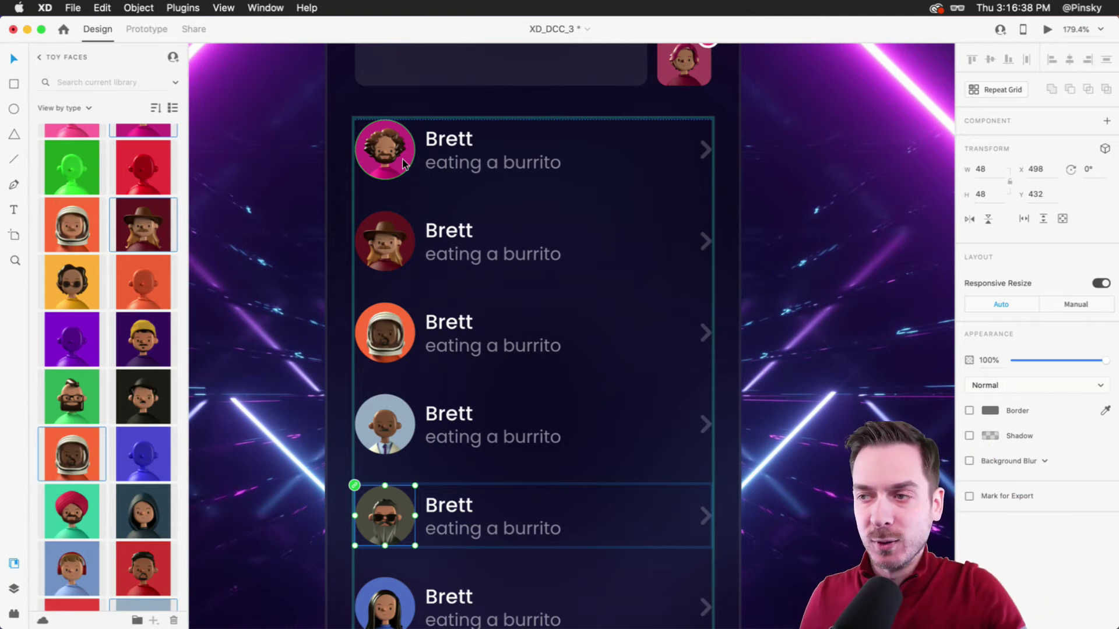
Preview the artboard and scroll the profile list to check the avatars in the panel.
{"action": "key", "text": "super+0"}
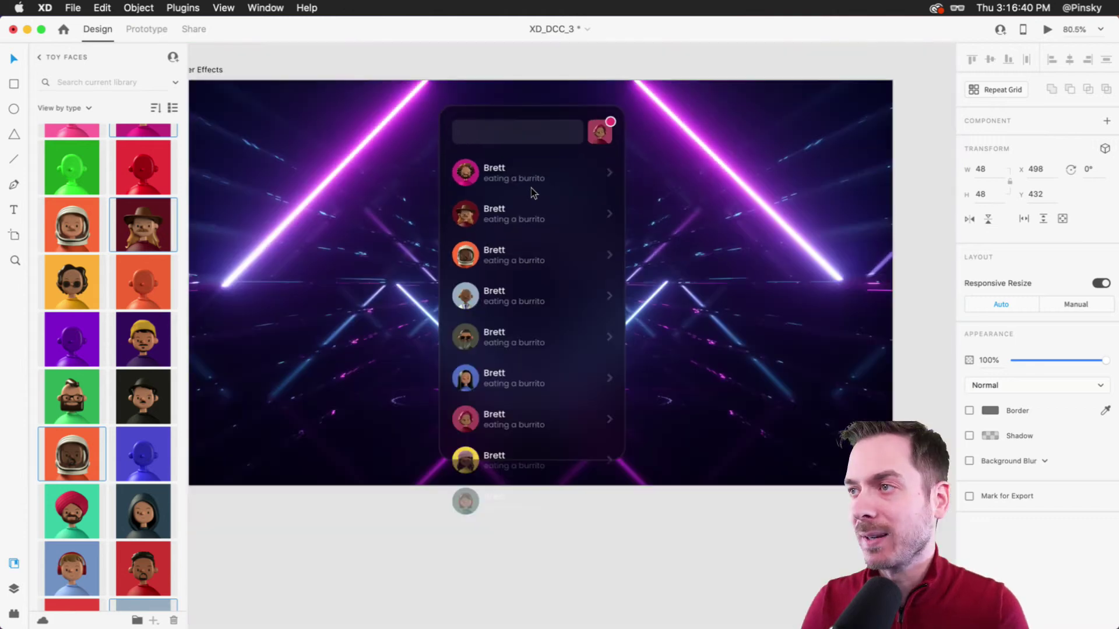
{"action": "left_click", "coordinate": [615, 68]}
{"action": "left_click", "coordinate": [554, 221]}
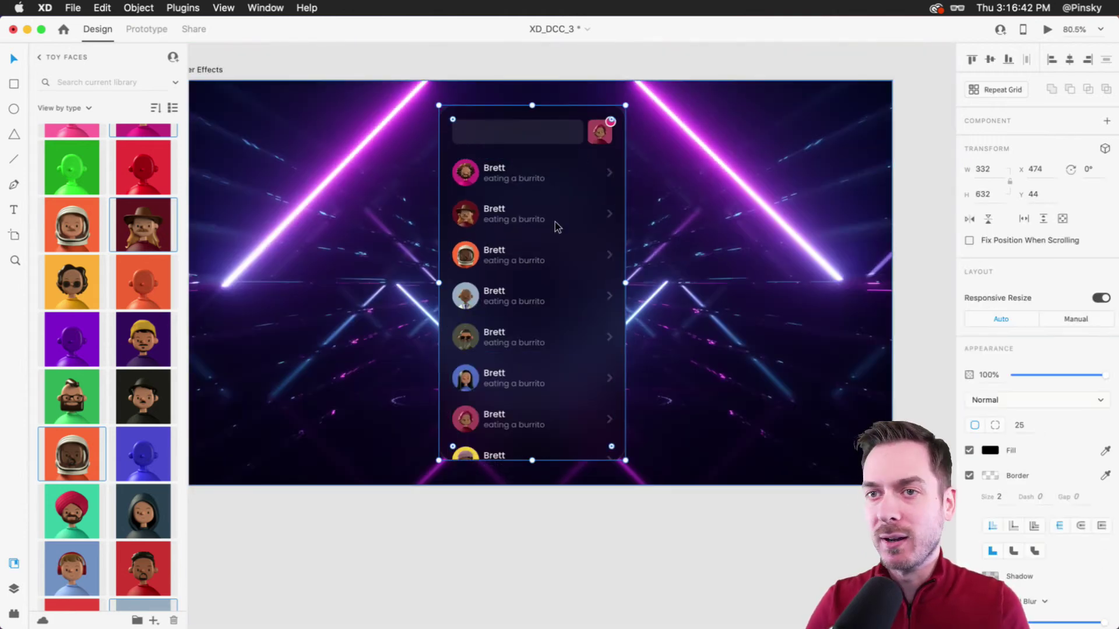
{"action": "key", "text": "super+Return"}
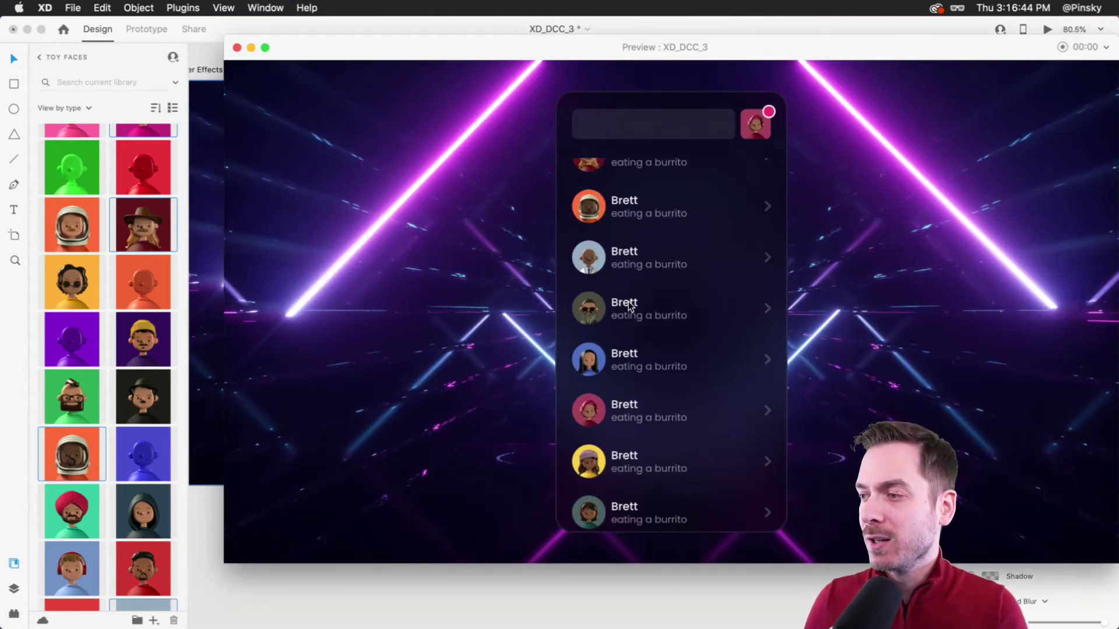
{"action": "key", "text": "super+w"}
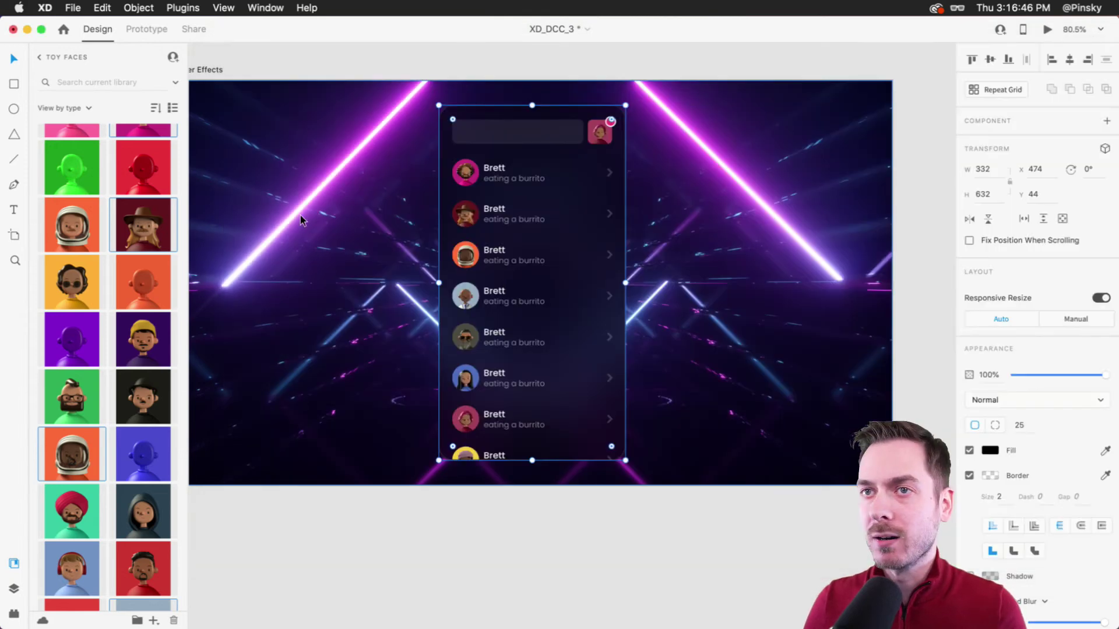
Select the profile list's repeat grid and open the Generate feature of the Repetor plugin for it.
{"action": "scroll", "coordinate": [528, 164], "scroll_direction": "up", "scroll_amount": 3}
{"action": "scroll", "coordinate": [527, 165], "scroll_direction": "up", "scroll_amount": 5}
{"action": "left_click", "coordinate": [436, 173]}
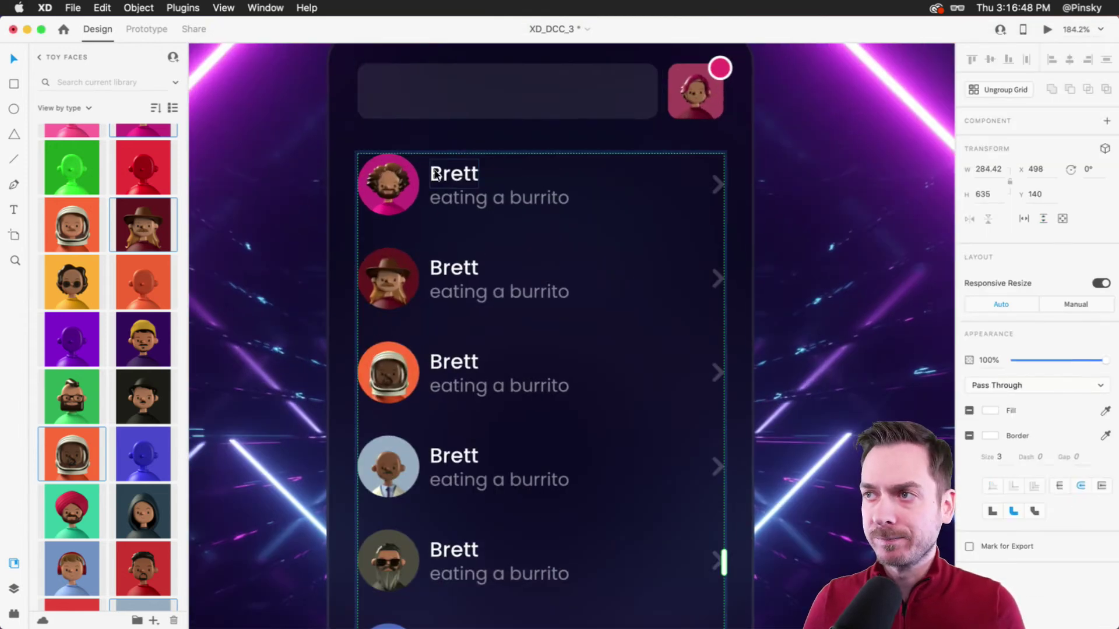
{"action": "key", "text": "alt+super+p"}
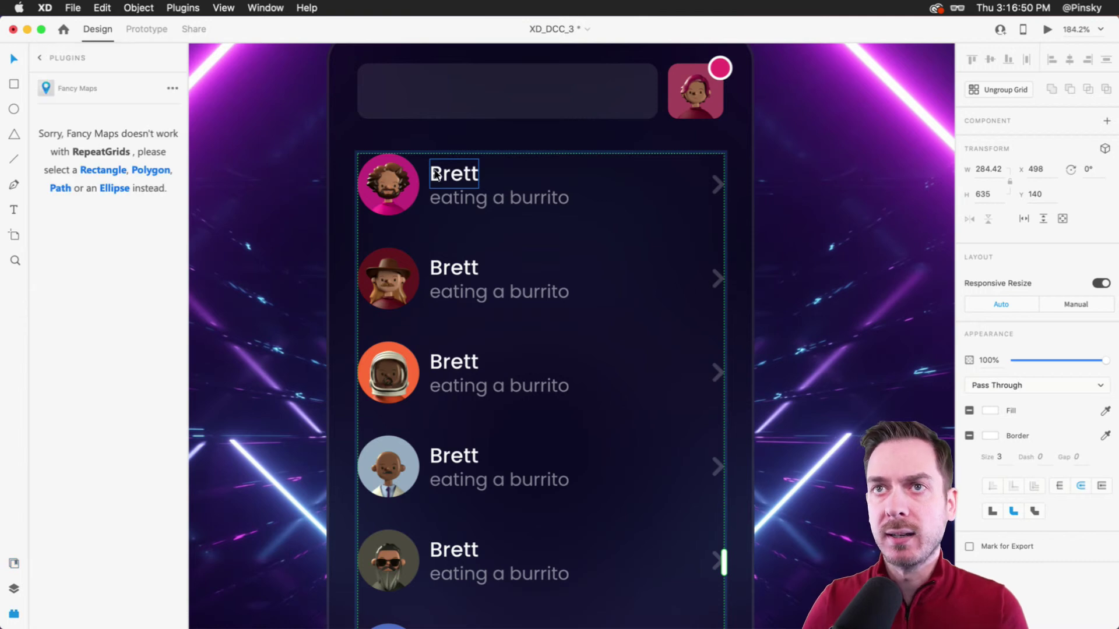
{"action": "left_click", "coordinate": [41, 59]}
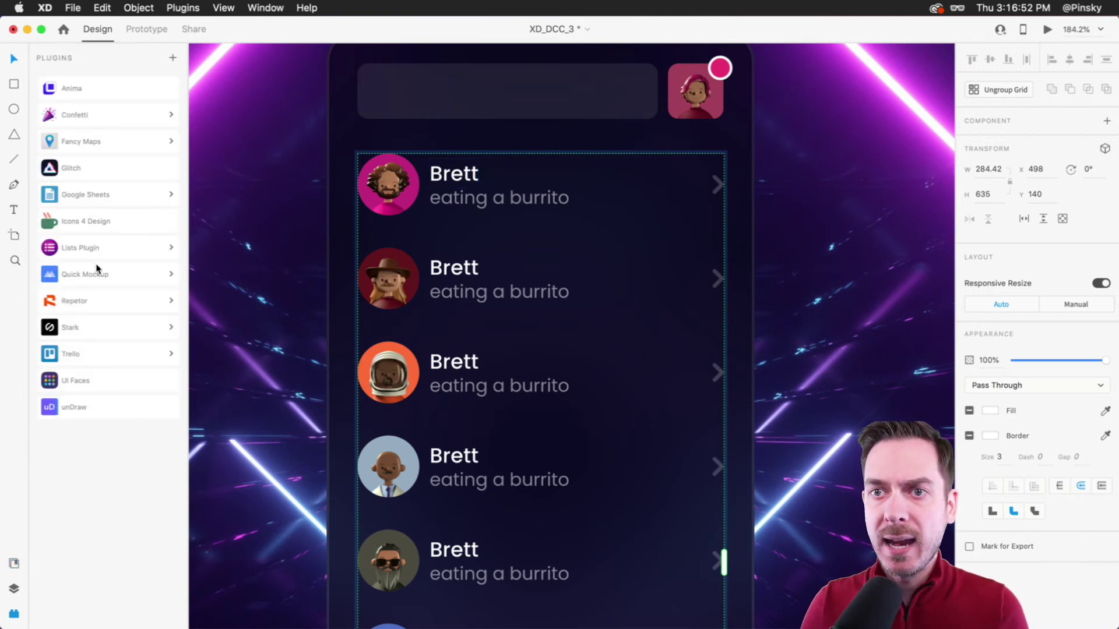
{"action": "left_click", "coordinate": [108, 302]}
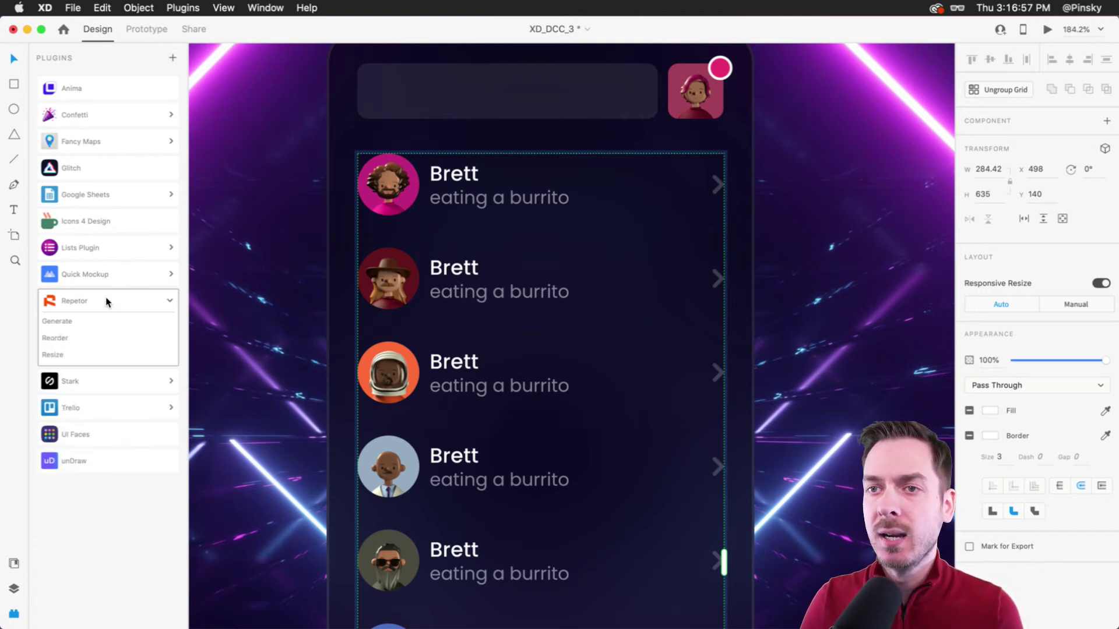
{"action": "left_click", "coordinate": [57, 322]}
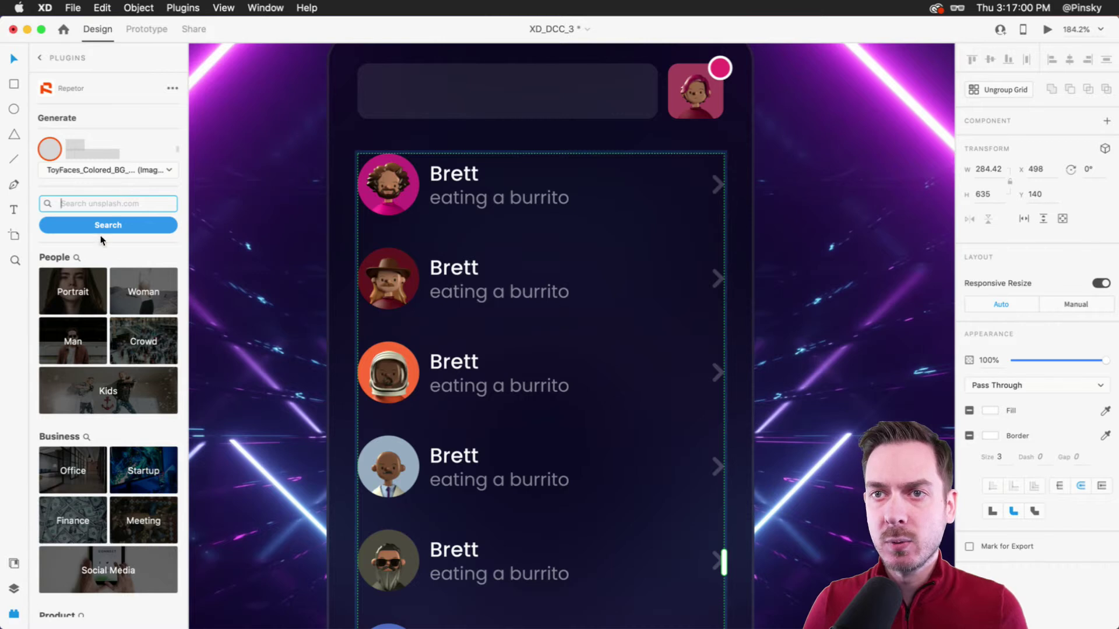
{"action": "scroll", "coordinate": [116, 262], "scroll_direction": "down", "scroll_amount": 2}
{"action": "scroll", "coordinate": [116, 245], "scroll_direction": "up", "scroll_amount": 2}
Fill the rows' name text with generated English first names from Names & Jobs, with gender set to Both.
{"action": "left_click", "coordinate": [82, 170]}
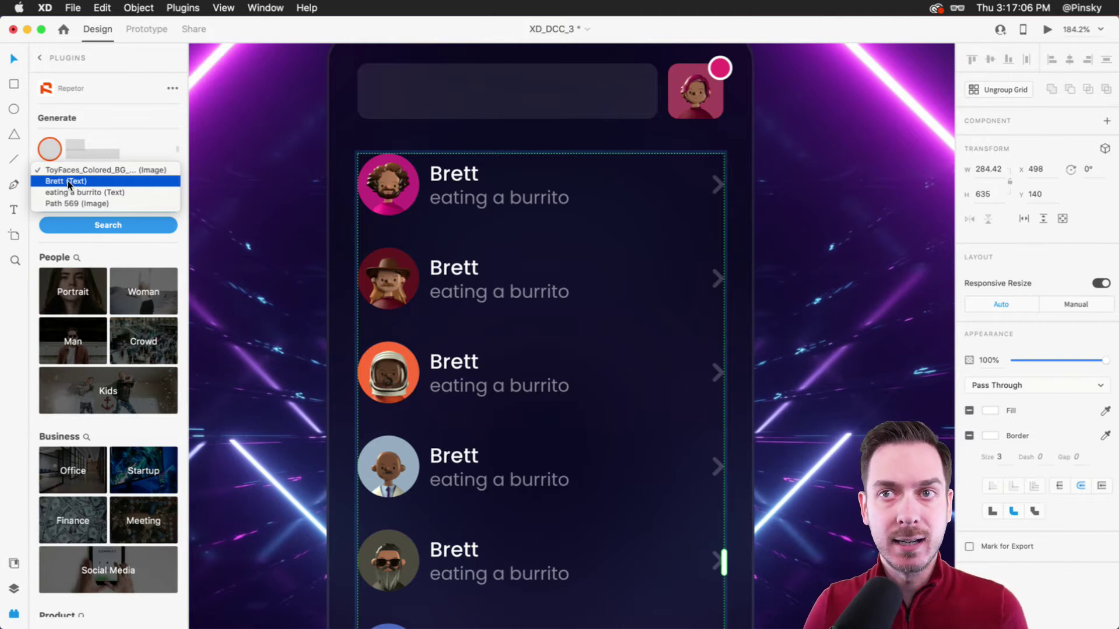
{"action": "left_click", "coordinate": [68, 181]}
{"action": "scroll", "coordinate": [101, 319], "scroll_direction": "down", "scroll_amount": 3}
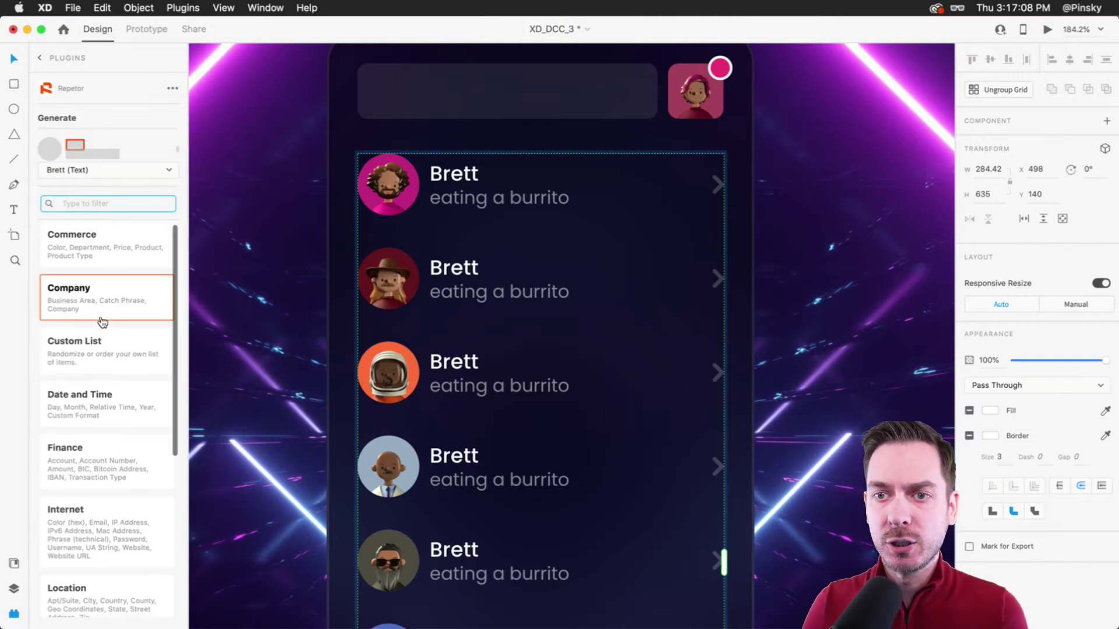
{"action": "scroll", "coordinate": [101, 321], "scroll_direction": "down", "scroll_amount": 5}
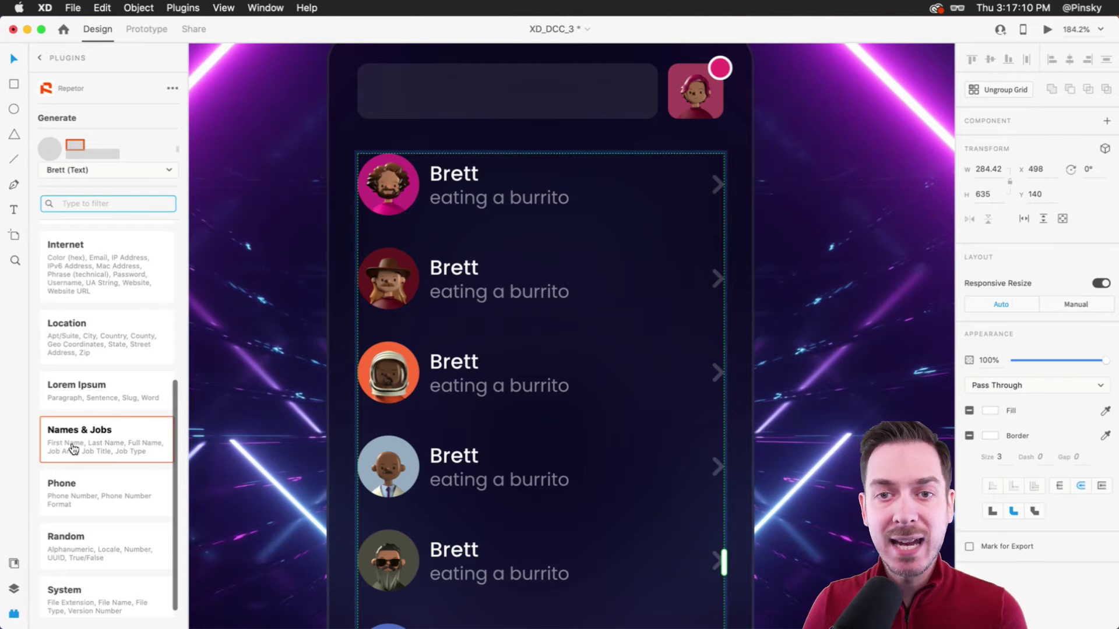
{"action": "left_click", "coordinate": [74, 447]}
{"action": "scroll", "coordinate": [102, 379], "scroll_direction": "down", "scroll_amount": 1}
{"action": "scroll", "coordinate": [102, 380], "scroll_direction": "down", "scroll_amount": 1}
{"action": "left_click", "coordinate": [91, 481]}
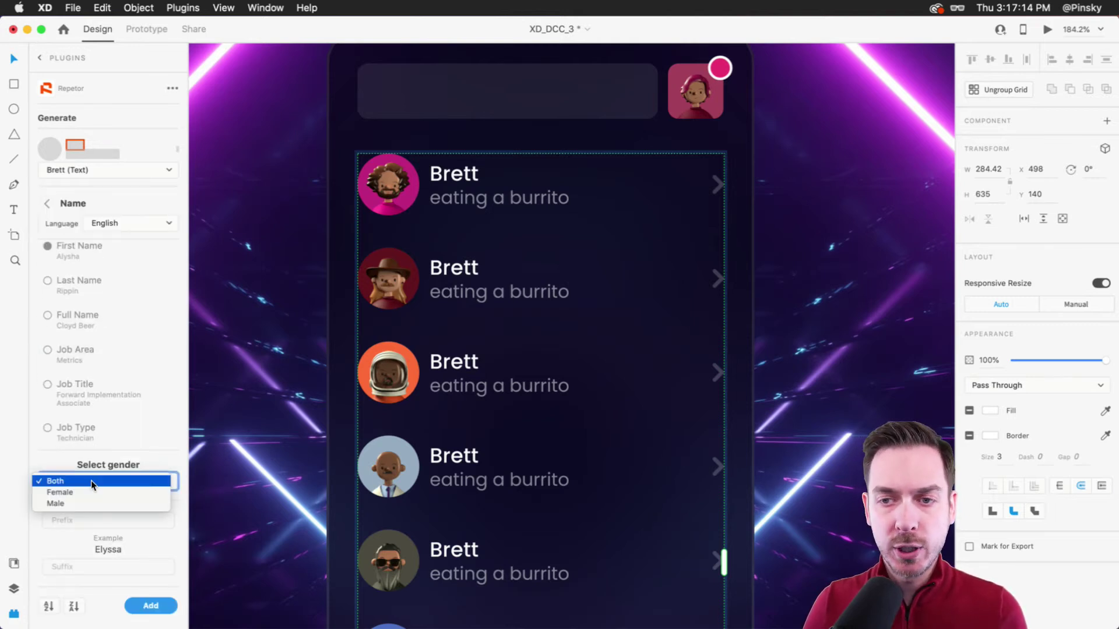
{"action": "left_click", "coordinate": [91, 480]}
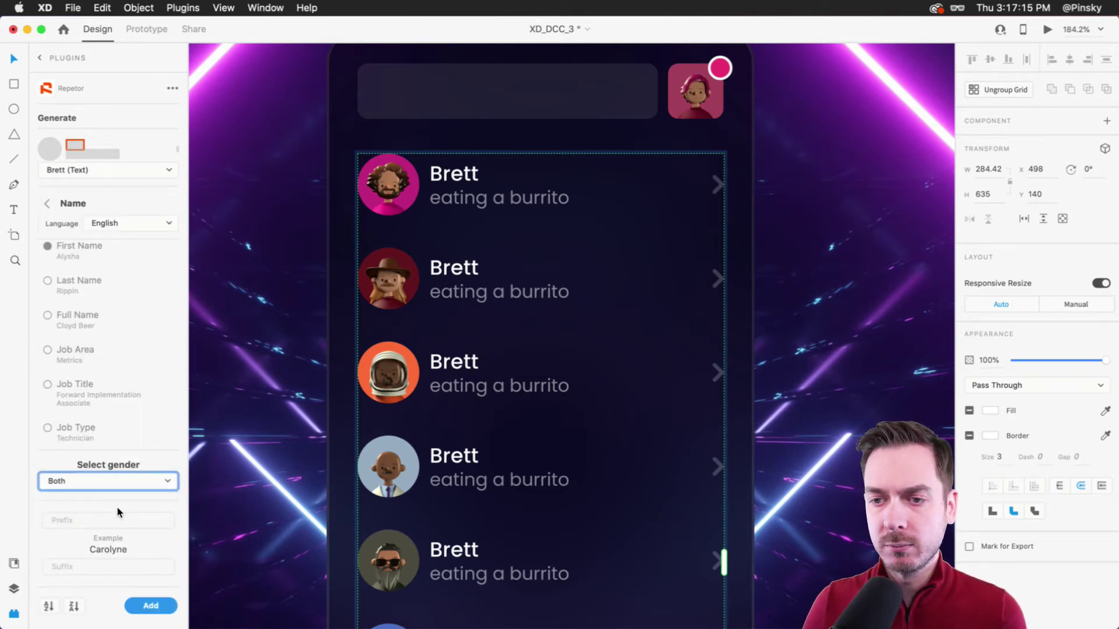
{"action": "left_click", "coordinate": [161, 608]}
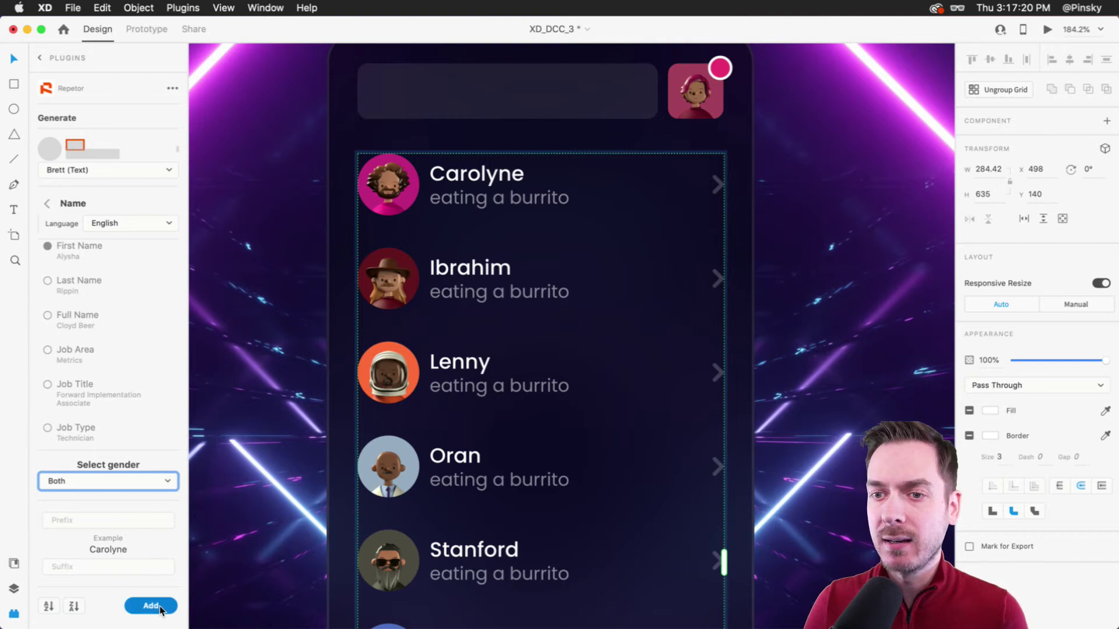
Look over the generated names beside the avatars in the rows of the profile list.
{"action": "scroll", "coordinate": [406, 317], "scroll_direction": "down", "scroll_amount": 3}
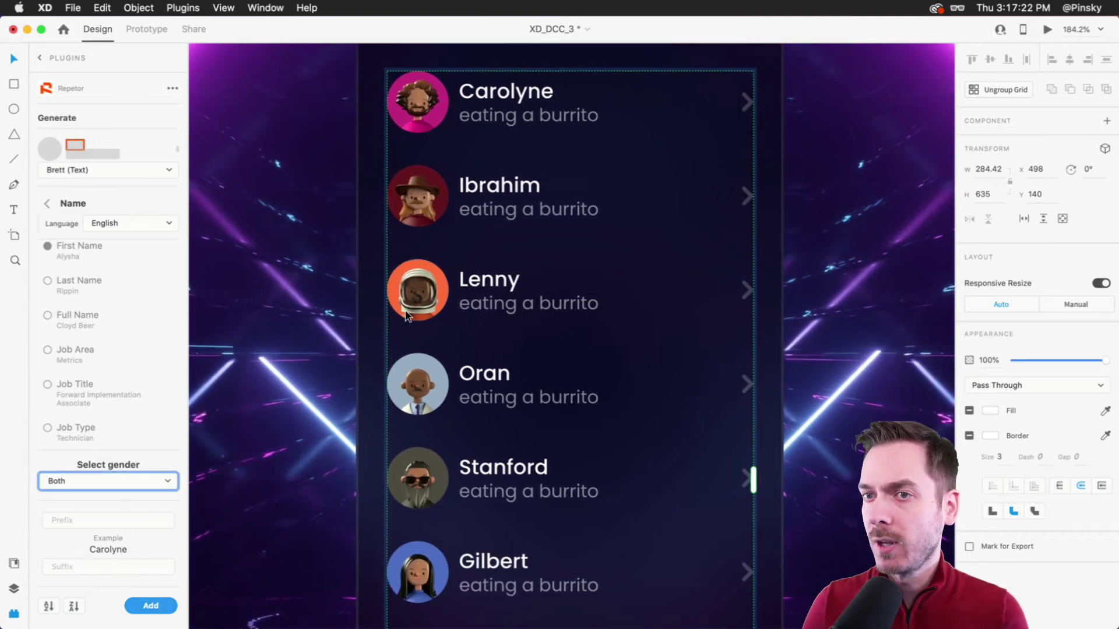
{"action": "scroll", "coordinate": [355, 294], "scroll_direction": "up", "scroll_amount": 2}
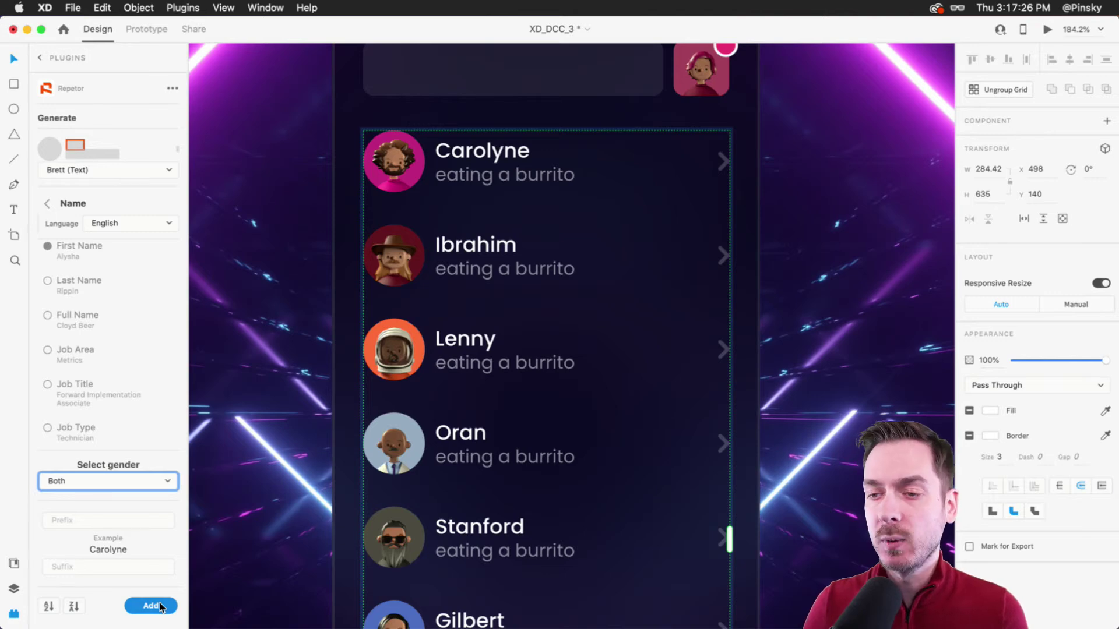
{"action": "scroll", "coordinate": [441, 339], "scroll_direction": "down", "scroll_amount": 5}
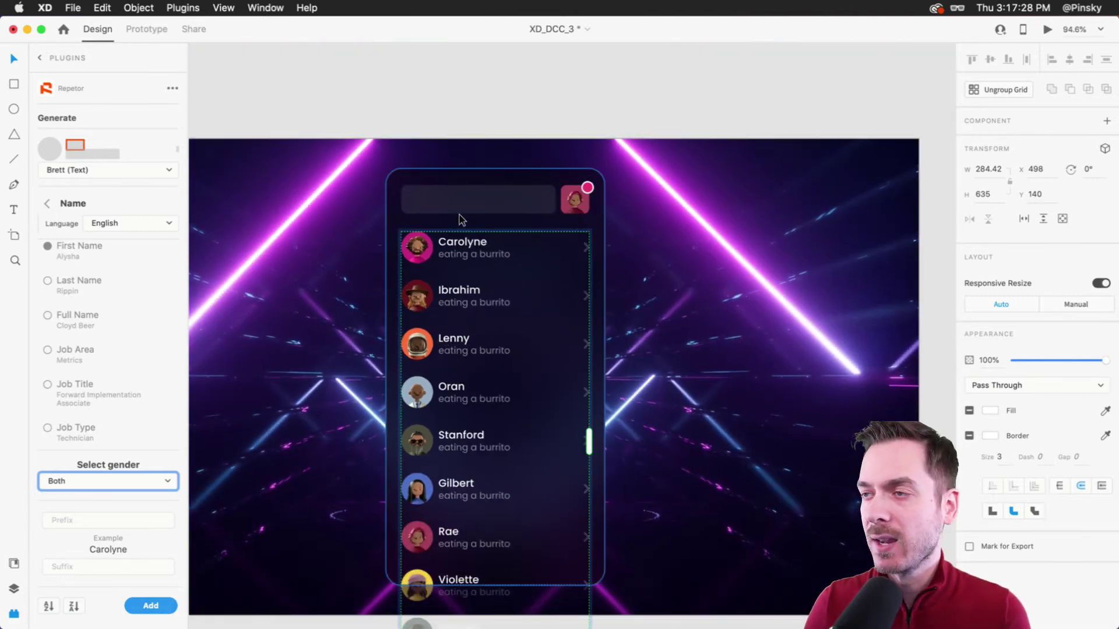
{"action": "scroll", "coordinate": [462, 220], "scroll_direction": "up", "scroll_amount": 5}
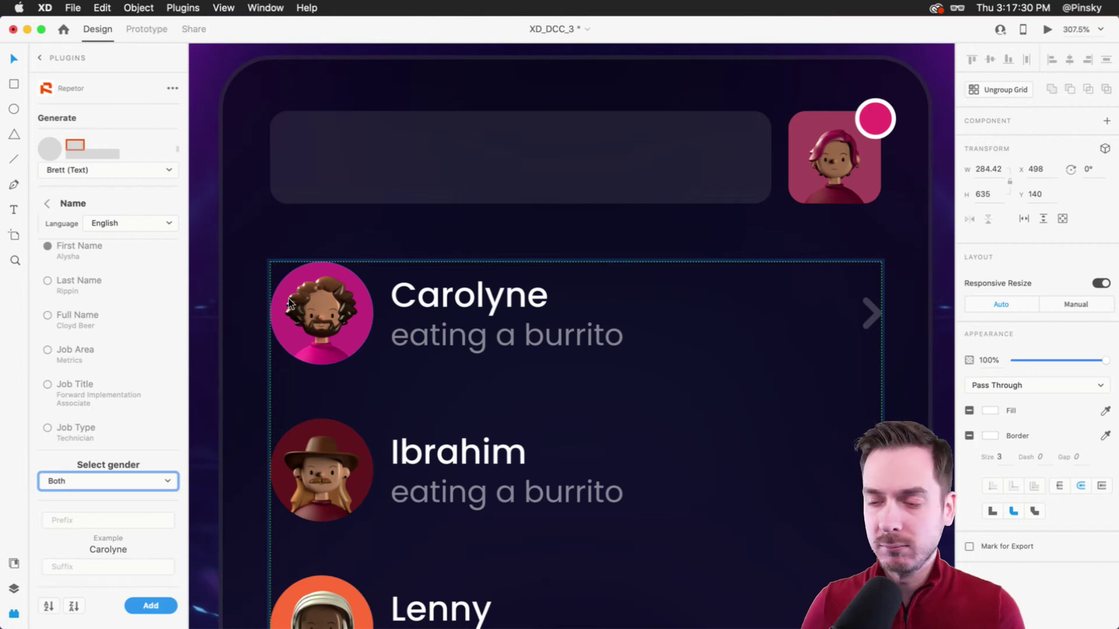
{"action": "scroll", "coordinate": [289, 303], "scroll_direction": "down", "scroll_amount": 2}
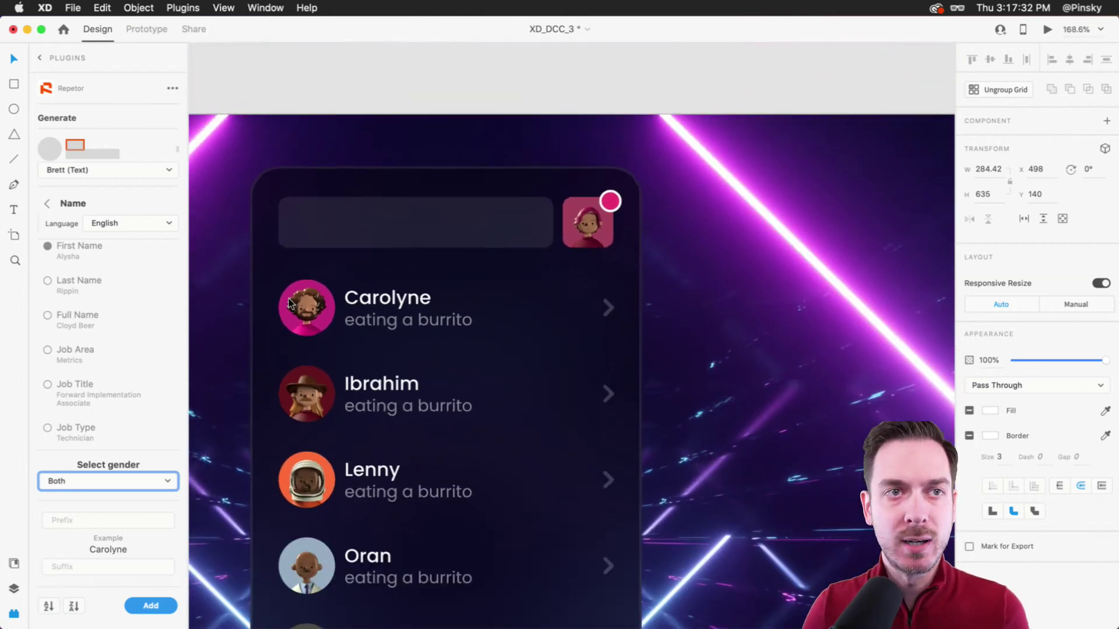
{"action": "left_click", "coordinate": [354, 53]}
{"action": "scroll", "coordinate": [421, 268], "scroll_direction": "down", "scroll_amount": 2}
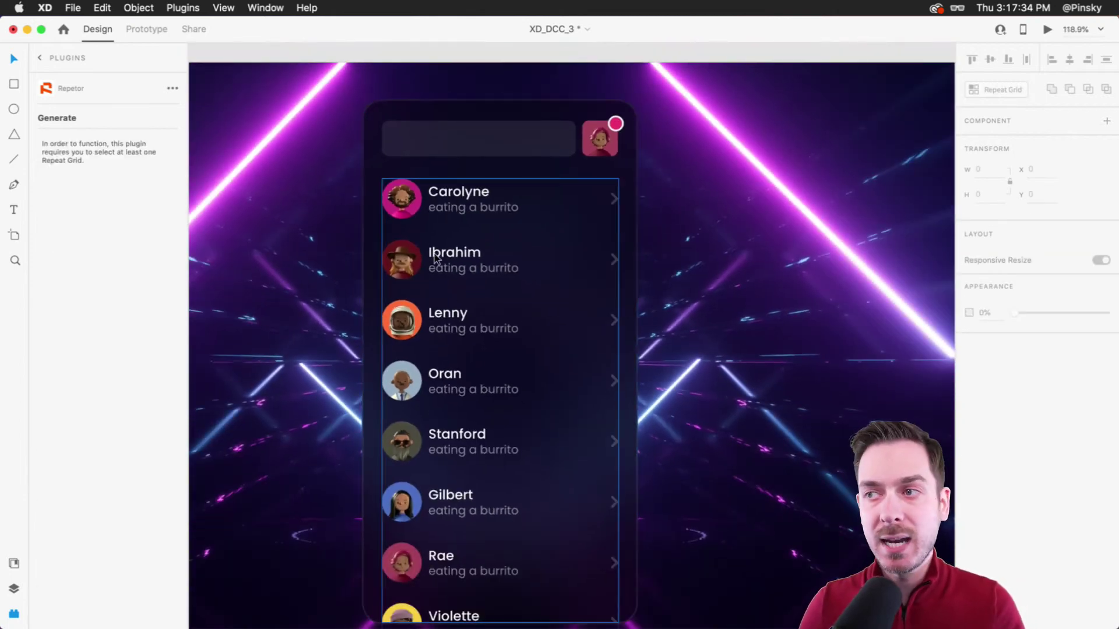
{"action": "scroll", "coordinate": [424, 232], "scroll_direction": "up", "scroll_amount": 4}
{"action": "scroll", "coordinate": [585, 245], "scroll_direction": "down", "scroll_amount": 3}
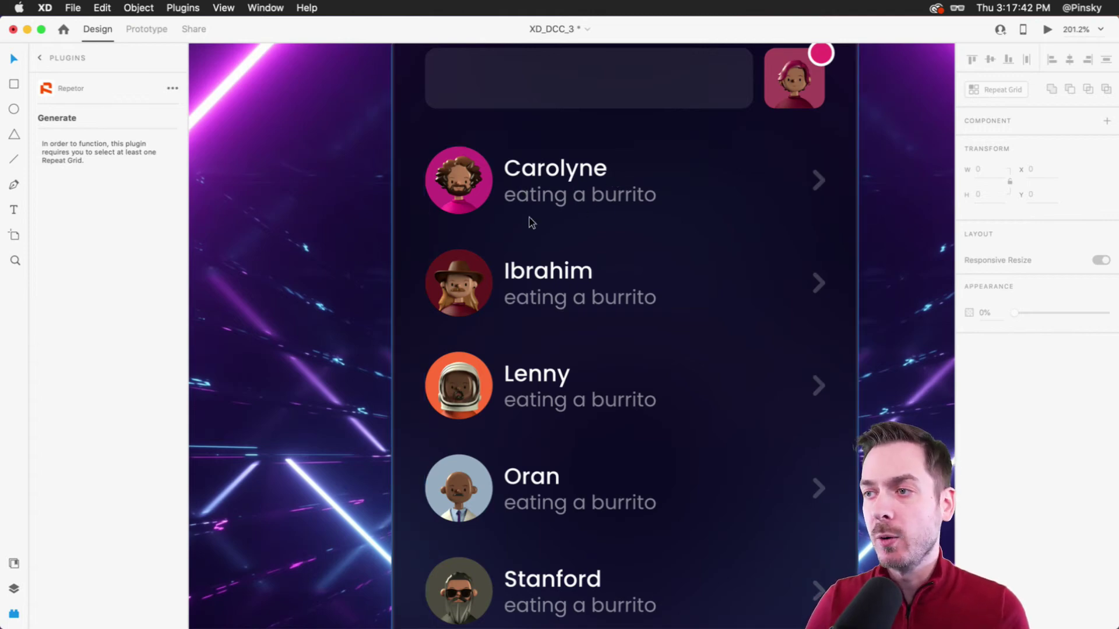
{"action": "scroll", "coordinate": [528, 221], "scroll_direction": "down", "scroll_amount": 4}
Preview the artboard and scroll the profile list to check the varied names in the panel.
{"action": "left_click", "coordinate": [569, 227]}
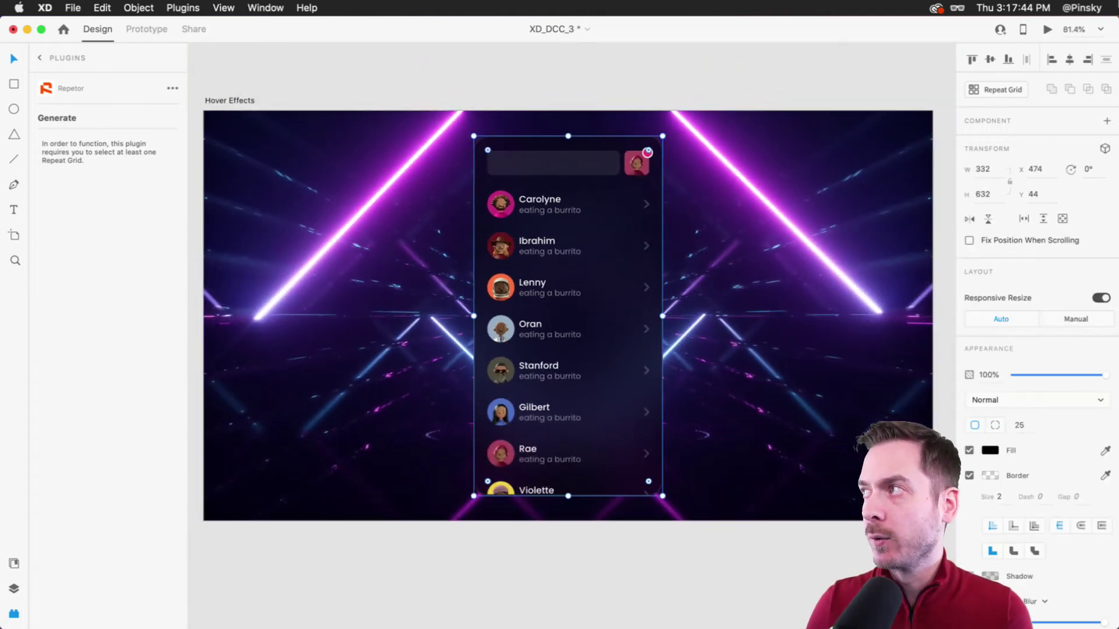
{"action": "left_click", "coordinate": [1048, 30]}
{"action": "scroll", "coordinate": [631, 347], "scroll_direction": "down", "scroll_amount": 2}
{"action": "scroll", "coordinate": [630, 344], "scroll_direction": "up", "scroll_amount": 2}
{"action": "scroll", "coordinate": [630, 344], "scroll_direction": "down", "scroll_amount": 3}
{"action": "scroll", "coordinate": [630, 344], "scroll_direction": "up", "scroll_amount": 3}
{"action": "key", "text": "super+w"}
Draw a rectangle about 284 by 59 over the first profile row, inside the scroll group that holds the repeat grid.
{"action": "scroll", "coordinate": [583, 335], "scroll_direction": "up", "scroll_amount": 4}
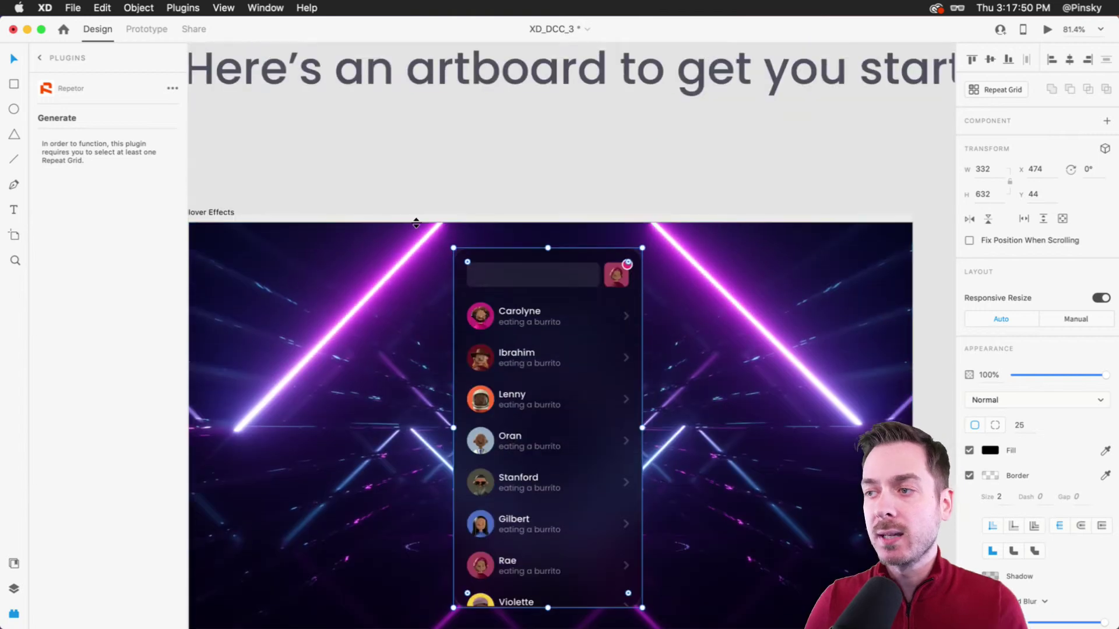
{"action": "scroll", "coordinate": [547, 325], "scroll_direction": "down", "scroll_amount": 2}
{"action": "scroll", "coordinate": [597, 347], "scroll_direction": "up", "scroll_amount": 3}
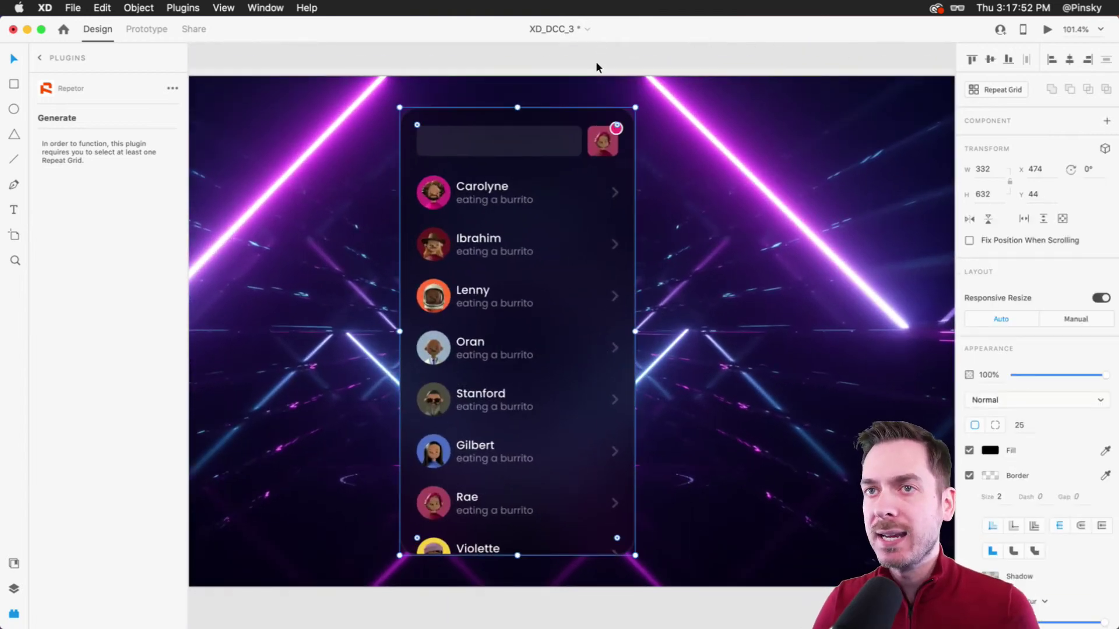
{"action": "left_click", "coordinate": [586, 49]}
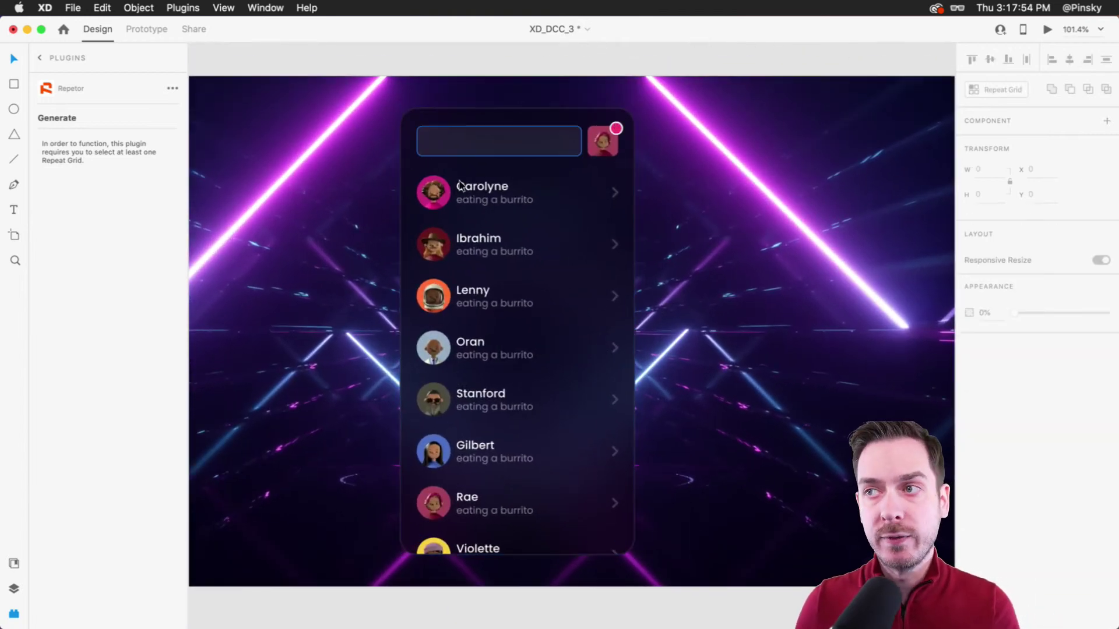
{"action": "key", "text": "super+y"}
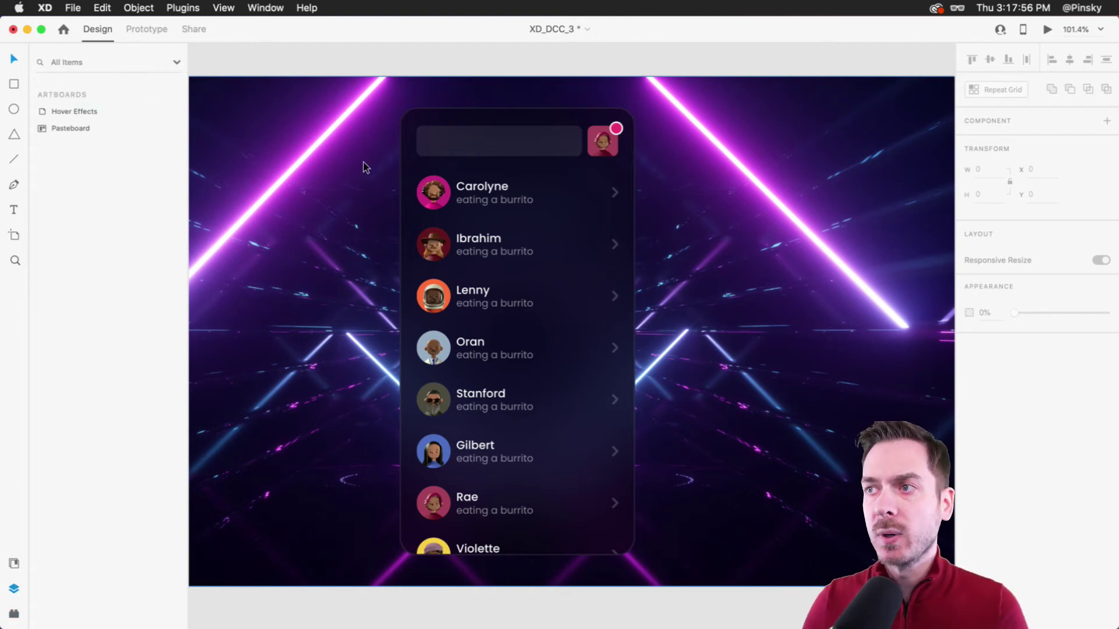
{"action": "left_click", "coordinate": [502, 175]}
{"action": "scroll", "coordinate": [505, 169], "scroll_direction": "up", "scroll_amount": 5}
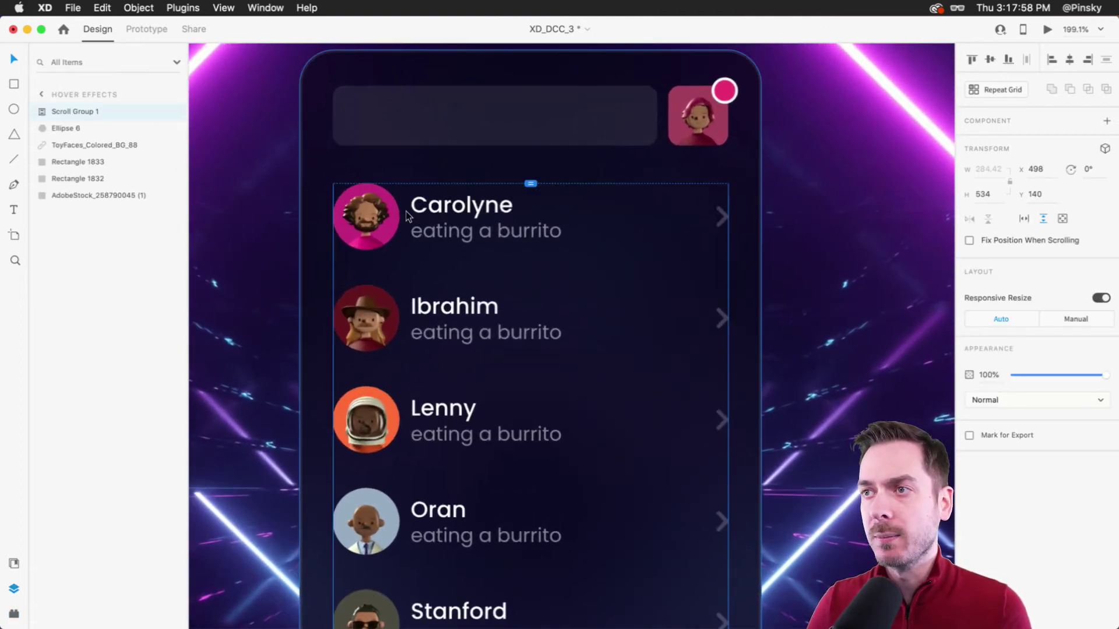
{"action": "left_click", "coordinate": [45, 111]}
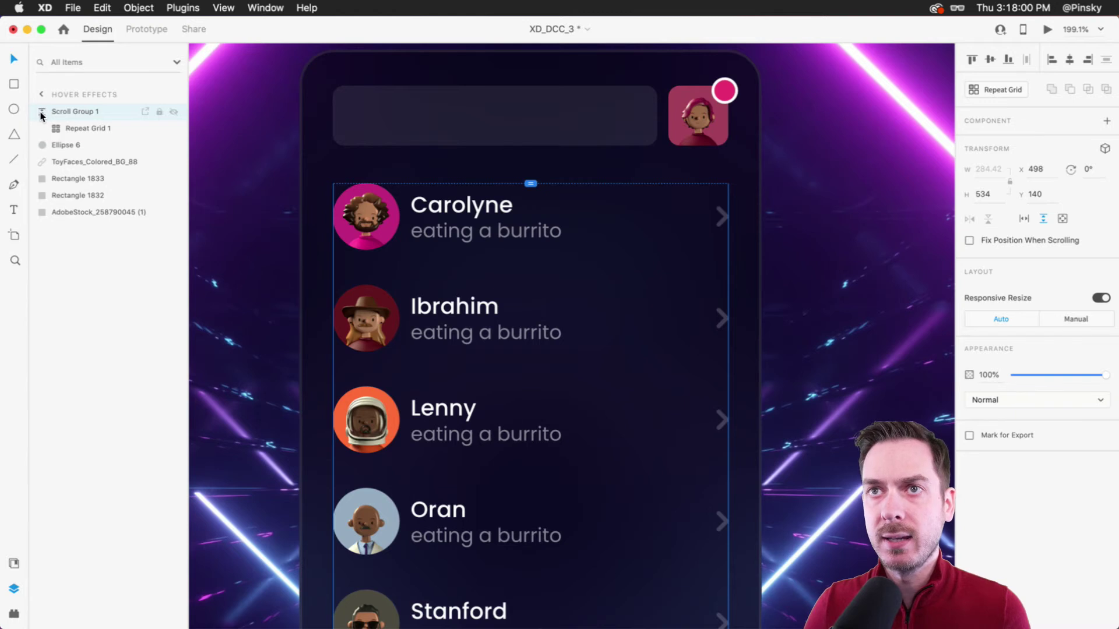
{"action": "left_click", "coordinate": [79, 130]}
{"action": "key", "text": "r"}
{"action": "mouse_move", "coordinate": [333, 185]}
{"action": "left_mouse_down"}
{"action": "mouse_move", "coordinate": [691, 260]}
{"action": "mouse_move", "coordinate": [732, 257]}
{"action": "mouse_move", "coordinate": [730, 268]}
{"action": "left_mouse_up"}
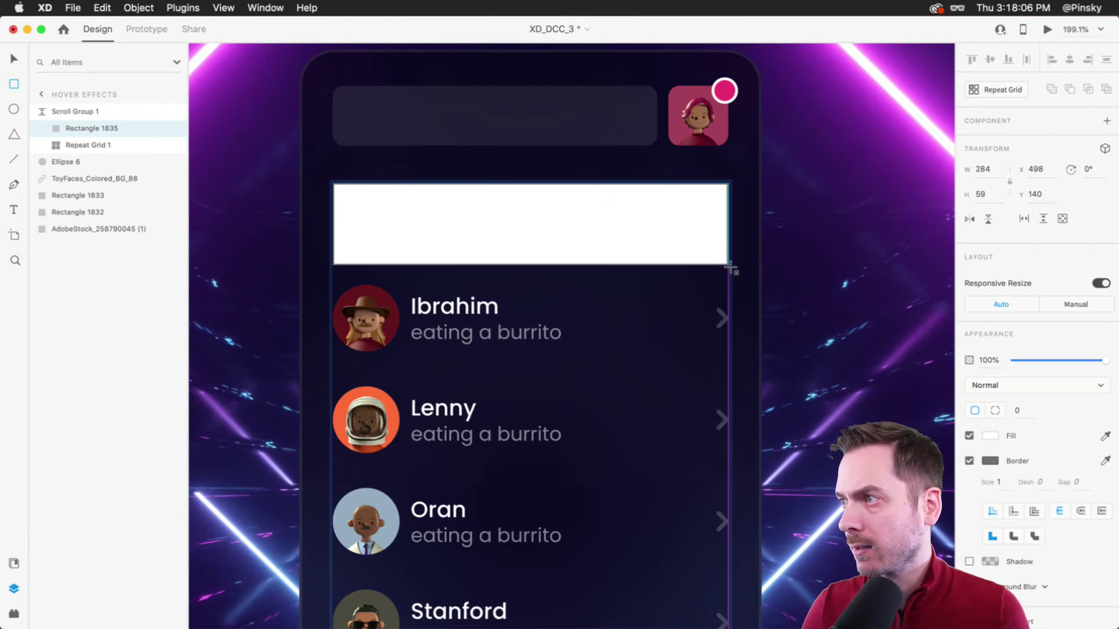
Move the rectangle to X 477, stretch it to 327 by 62 across the panel, and remove its border.
{"action": "left_click_drag", "start_coordinate": [552, 239], "coordinate": [523, 236]}
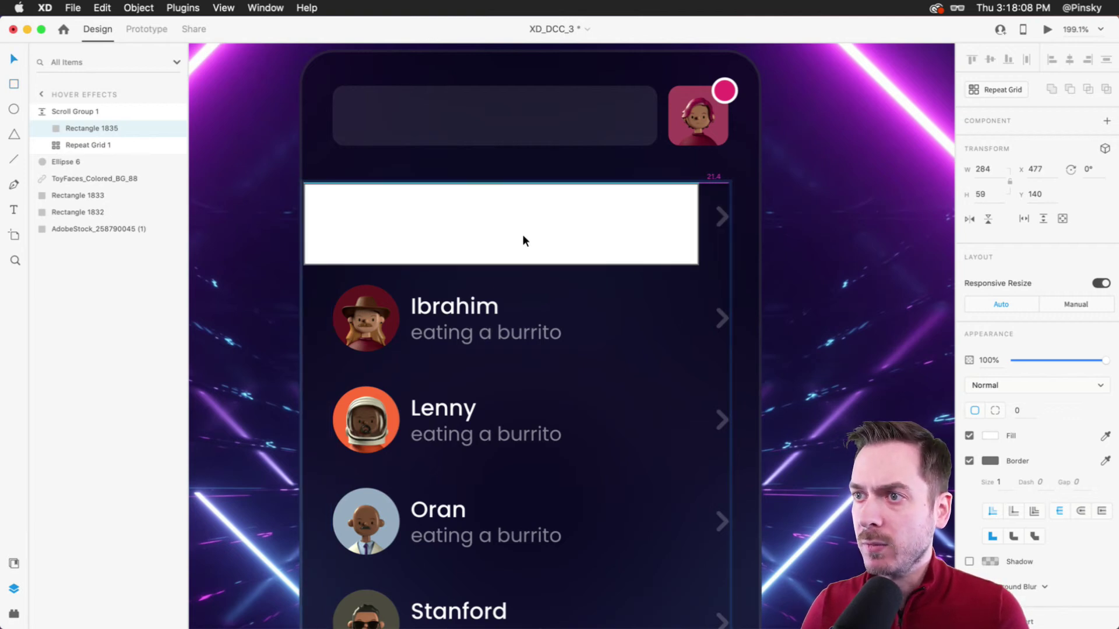
{"action": "left_click_drag", "start_coordinate": [698, 225], "coordinate": [759, 229]}
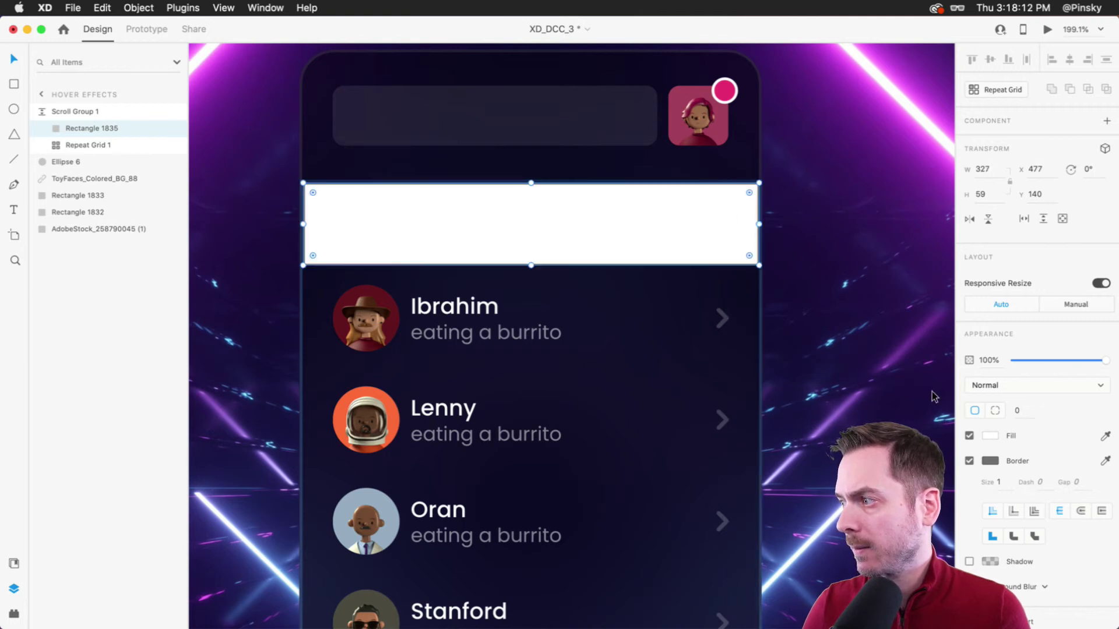
{"action": "left_click", "coordinate": [969, 461]}
{"action": "left_click_drag", "start_coordinate": [531, 183], "coordinate": [530, 185]}
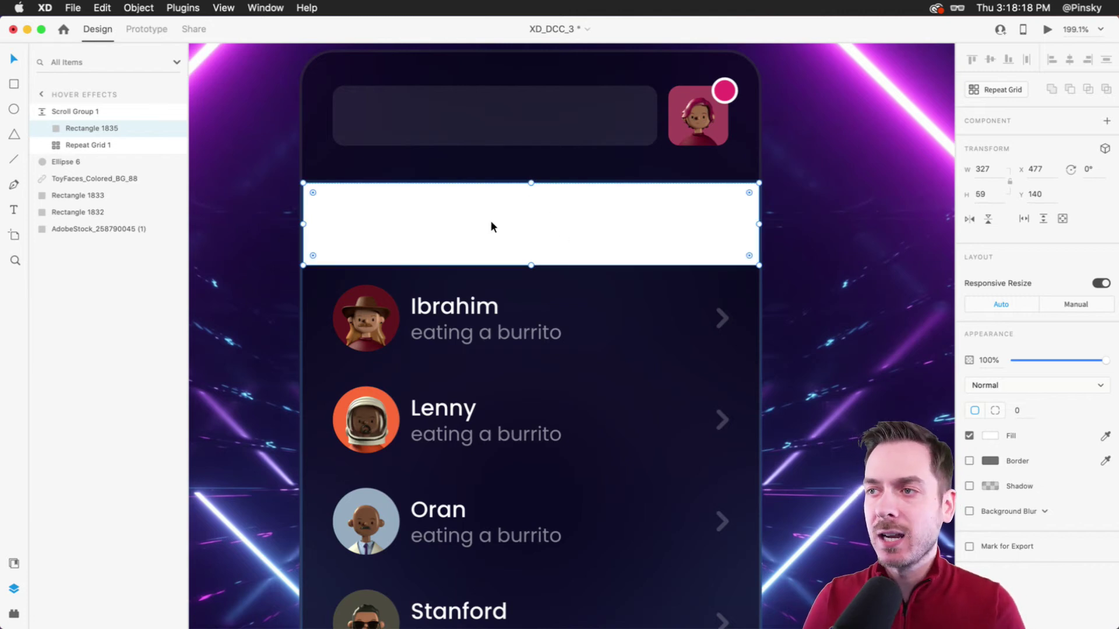
{"action": "left_click_drag", "start_coordinate": [531, 266], "coordinate": [531, 269]}
Fill the row rectangle with black and lower its opacity to 18%.
{"action": "left_click", "coordinate": [990, 435]}
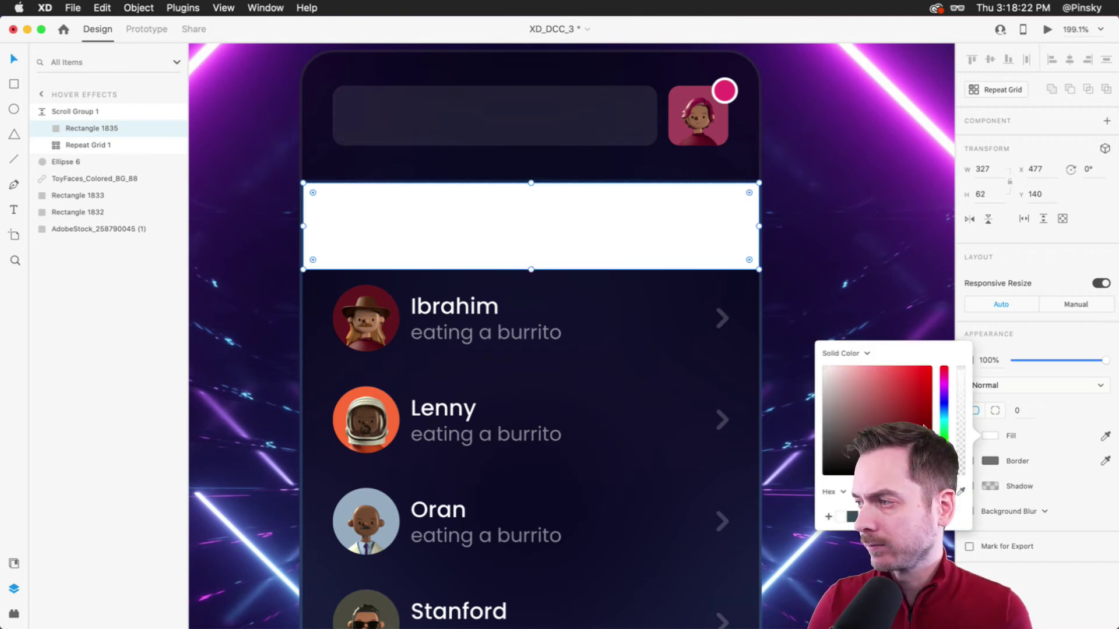
{"action": "left_click", "coordinate": [827, 499]}
{"action": "left_click", "coordinate": [1059, 593]}
{"action": "left_click", "coordinate": [1045, 360]}
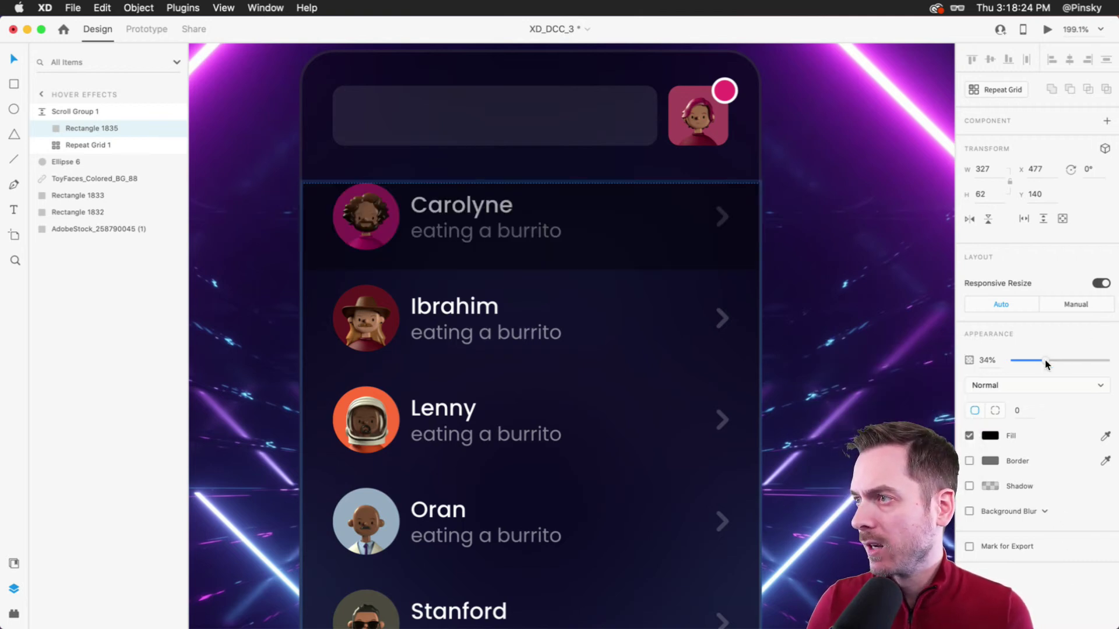
{"action": "left_click_drag", "start_coordinate": [1047, 361], "coordinate": [1032, 361]}
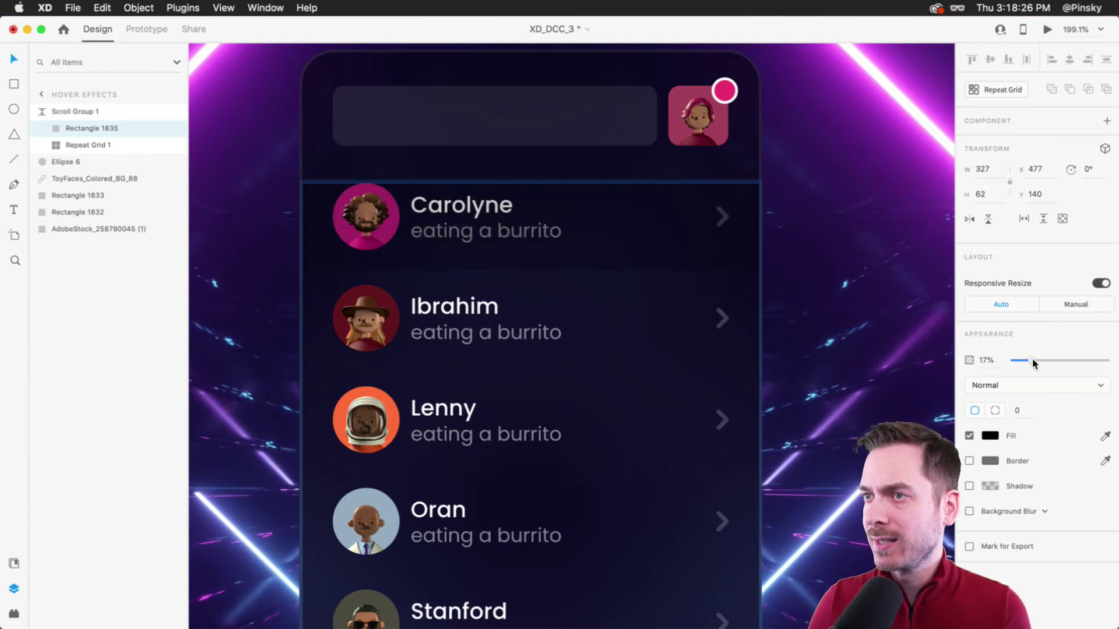
Send the rectangle behind the repeat grid, and raise it and the scroll group's upper edge to Y 134.
{"action": "key", "text": "super+bracketleft"}
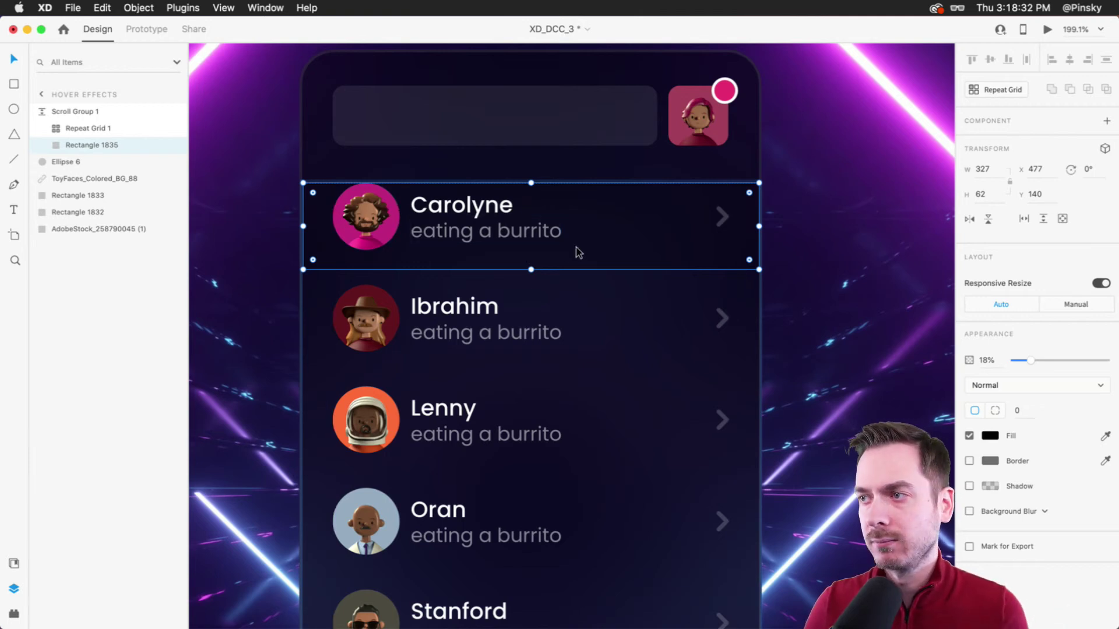
{"action": "left_click_drag", "start_coordinate": [592, 252], "coordinate": [586, 239]}
{"action": "key", "text": "Escape"}
{"action": "mouse_move", "coordinate": [529, 182]}
{"action": "left_mouse_down"}
{"action": "mouse_move", "coordinate": [533, 157]}
{"action": "mouse_move", "coordinate": [529, 172]}
{"action": "left_mouse_up"}
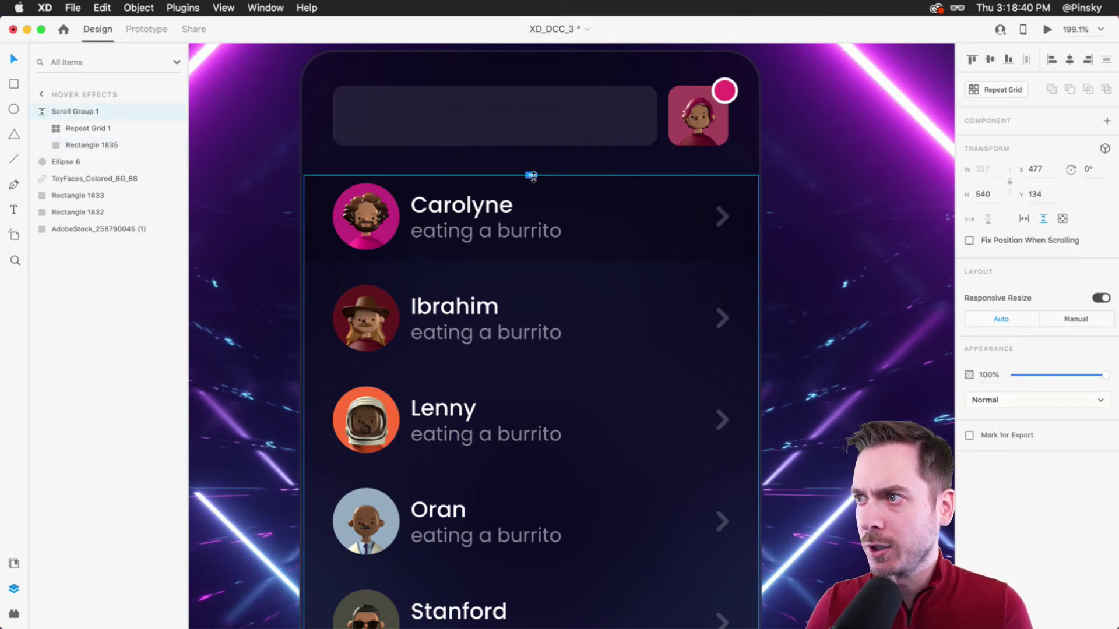
Change the row rectangle's fill to white and set its opacity to 10%.
{"action": "left_click", "coordinate": [673, 243]}
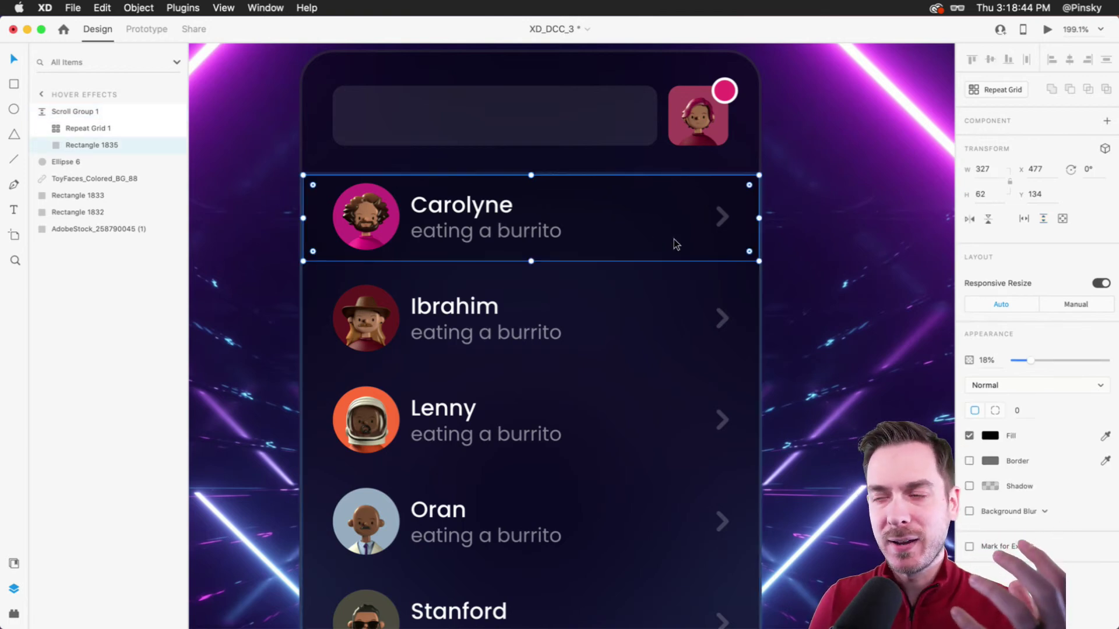
{"action": "left_click", "coordinate": [989, 435]}
{"action": "left_click_drag", "start_coordinate": [876, 392], "coordinate": [785, 299]}
{"action": "left_click_drag", "start_coordinate": [1036, 356], "coordinate": [1025, 362]}
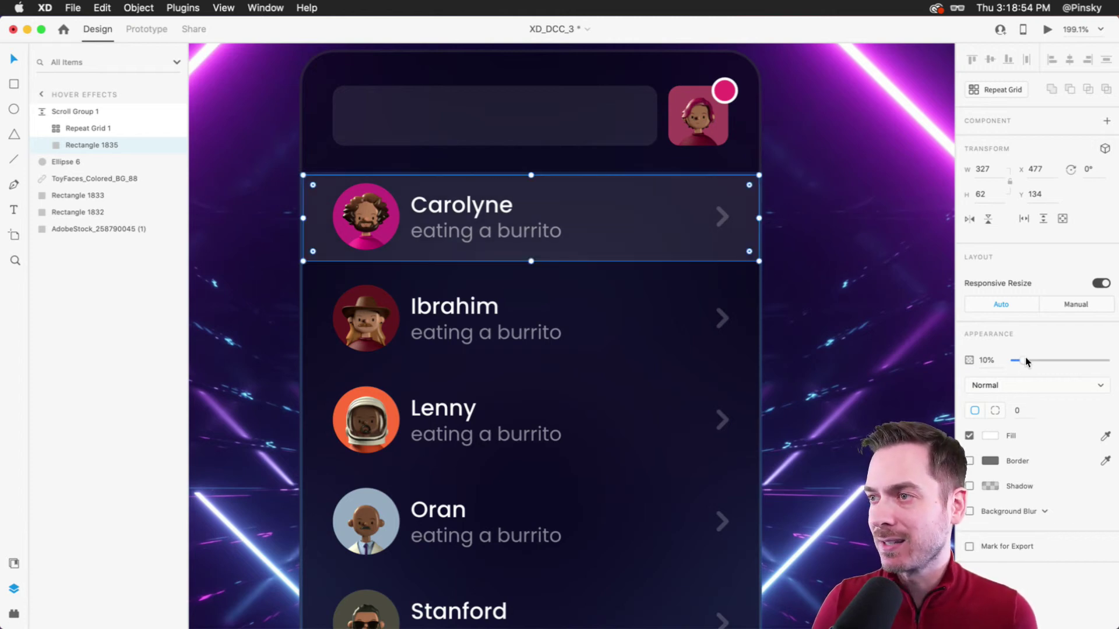
{"action": "left_click", "coordinate": [858, 279]}
{"action": "scroll", "coordinate": [858, 278], "scroll_direction": "down", "scroll_amount": 5}
{"action": "scroll", "coordinate": [857, 277], "scroll_direction": "up", "scroll_amount": 5}
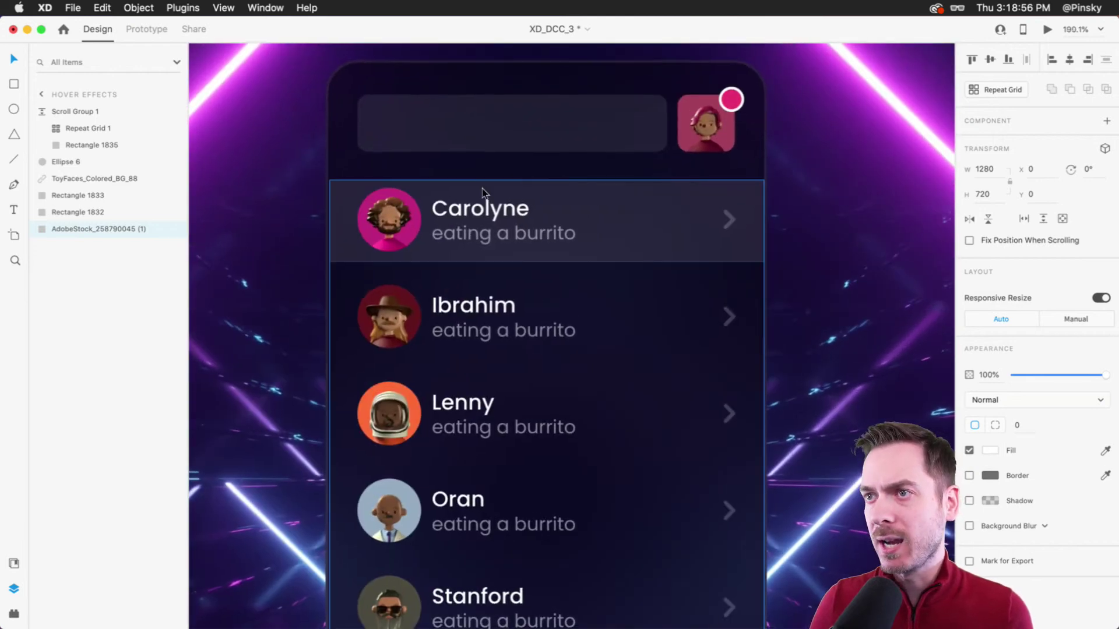
Widen the row rectangle to 328 with X at 476 so that it meets both edges of the panel.
{"action": "left_click", "coordinate": [339, 246]}
{"action": "double_click", "coordinate": [339, 245]}
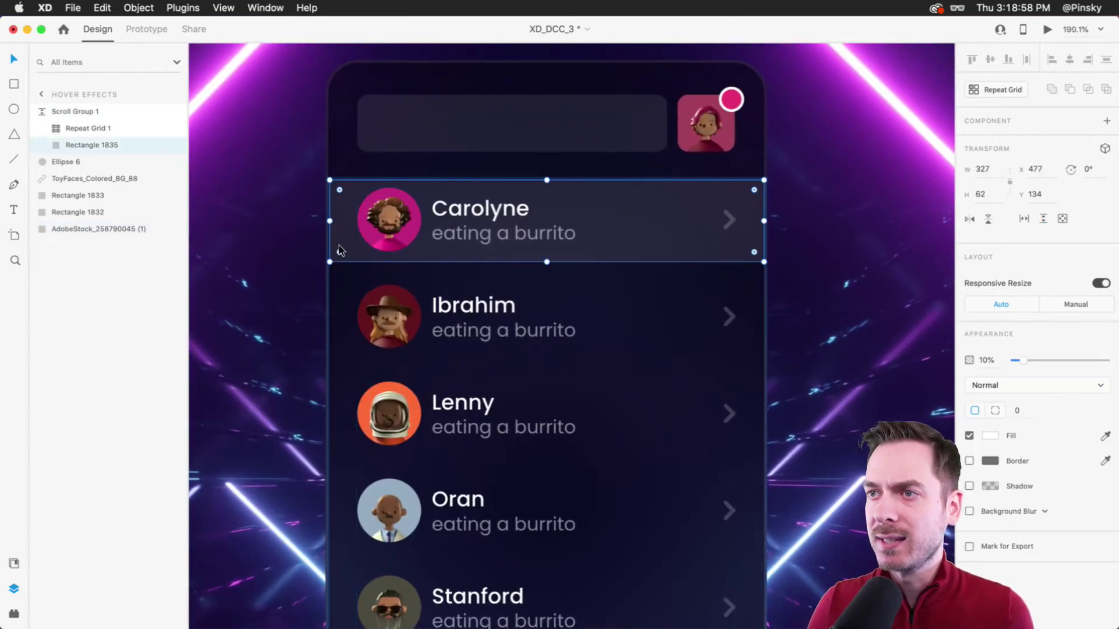
{"action": "scroll", "coordinate": [338, 246], "scroll_direction": "up", "scroll_amount": 3}
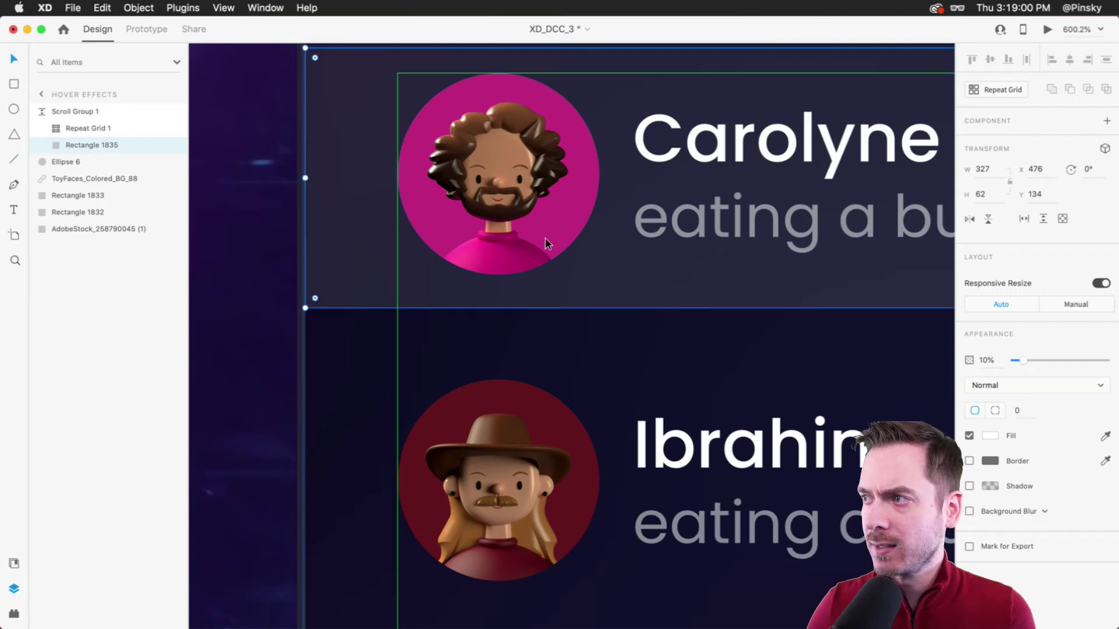
{"action": "scroll", "coordinate": [542, 243], "scroll_direction": "up", "scroll_amount": 5}
{"action": "scroll", "coordinate": [539, 239], "scroll_direction": "right", "scroll_amount": 5}
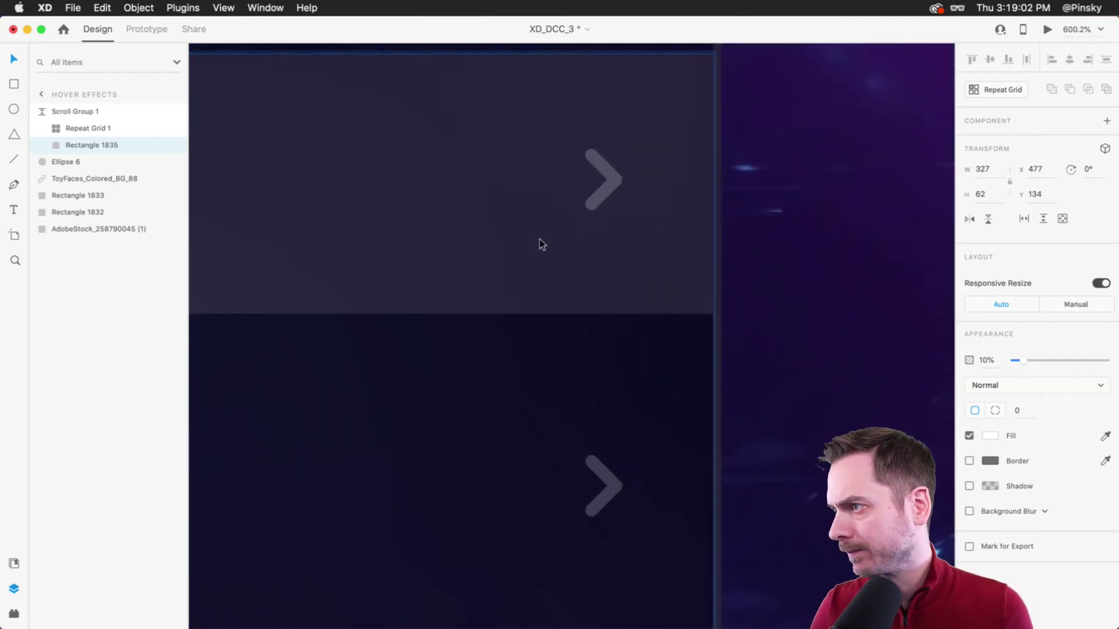
{"action": "left_click", "coordinate": [849, 307]}
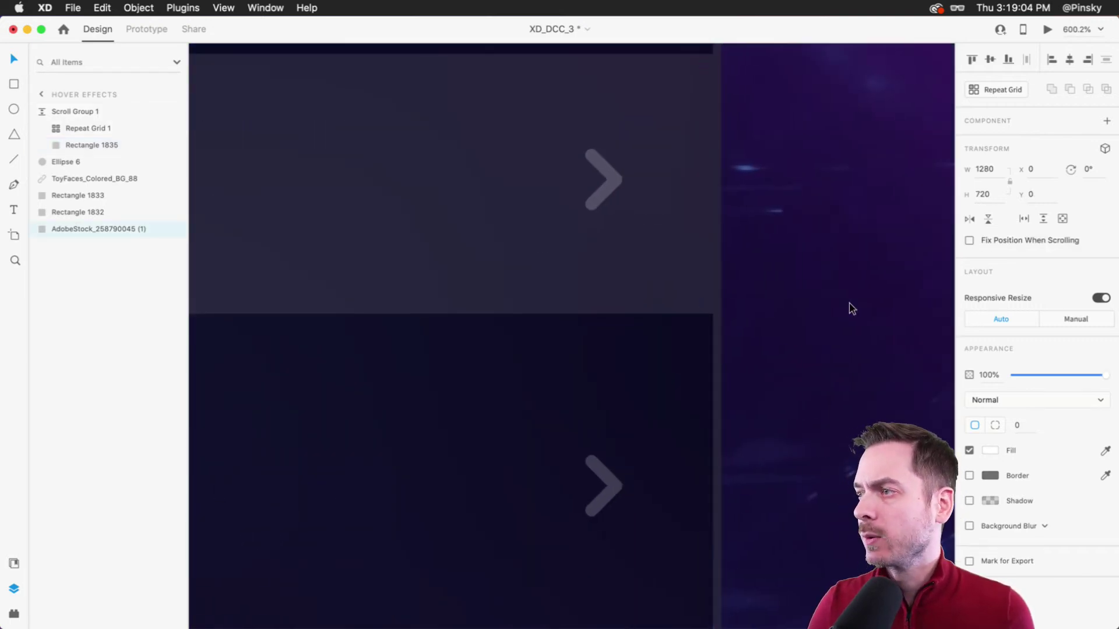
{"action": "scroll", "coordinate": [851, 309], "scroll_direction": "down", "scroll_amount": 5}
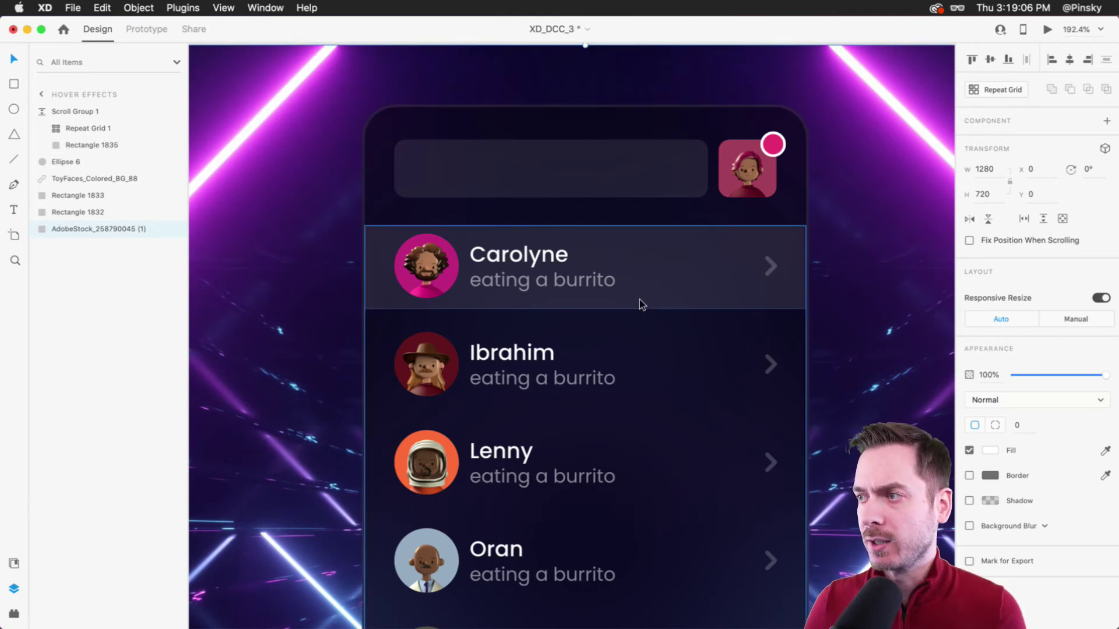
Turn the row rectangle into a component and lower the inner rectangle's opacity until it is invisible in the Default State.
{"action": "double_click", "coordinate": [655, 297]}
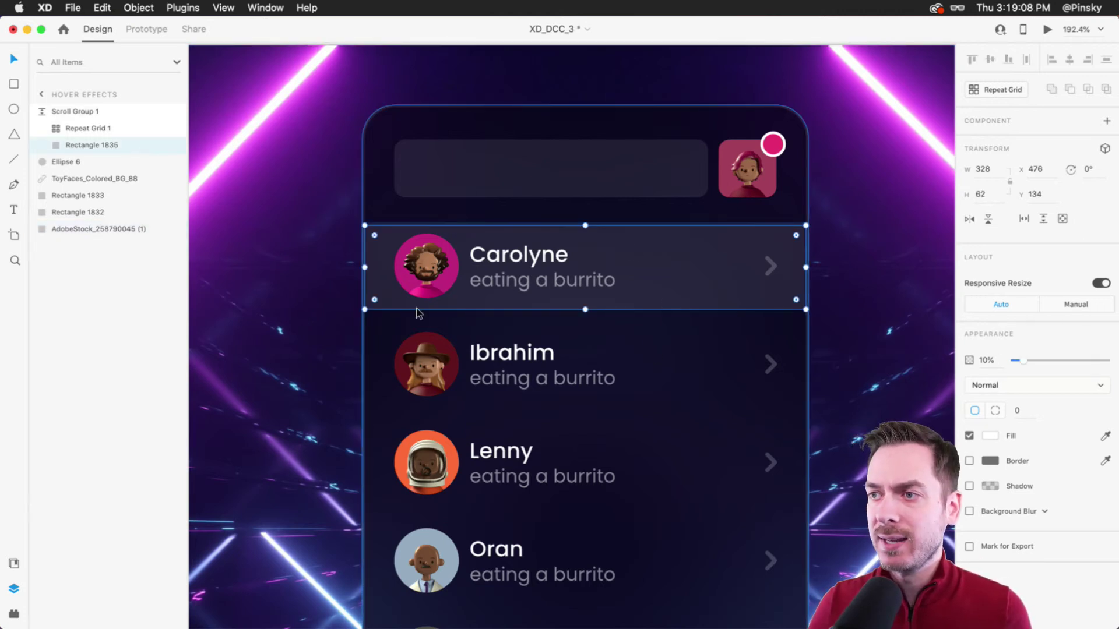
{"action": "left_click", "coordinate": [1105, 121]}
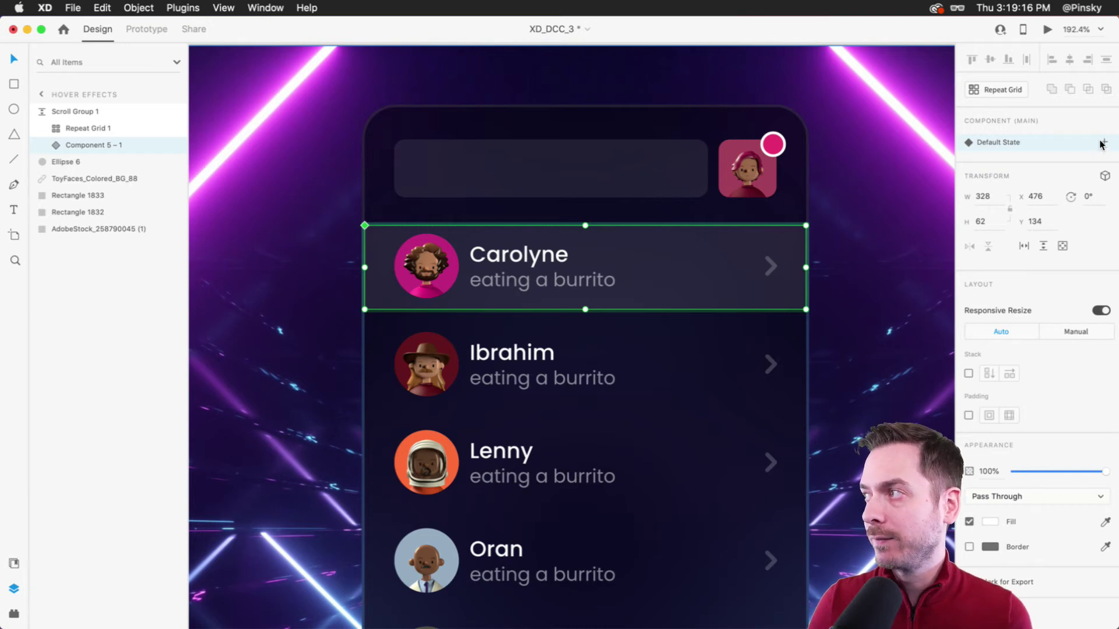
{"action": "double_click", "coordinate": [696, 297]}
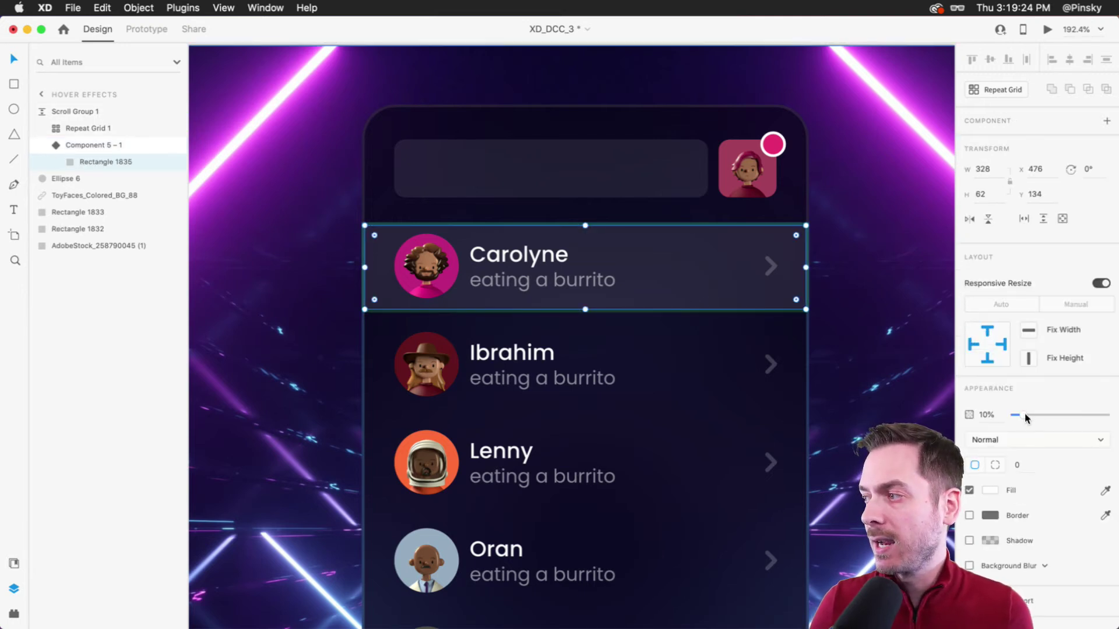
{"action": "key", "text": "Escape"}
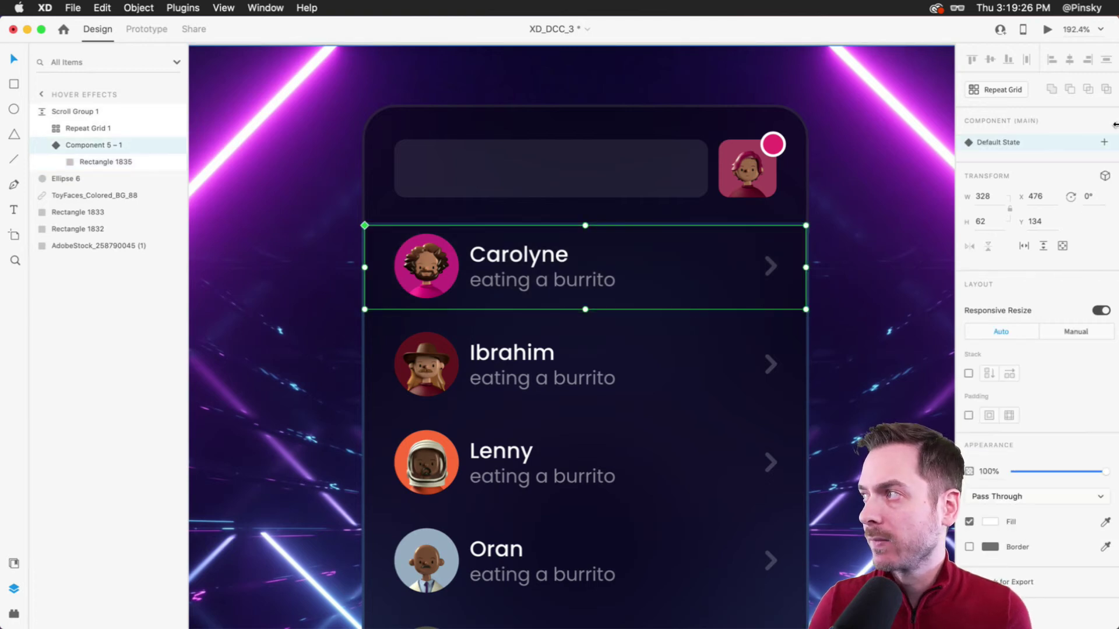
Add a Hover State to the row component and set its inner rectangle's opacity to 10% there.
{"action": "left_click", "coordinate": [1106, 143]}
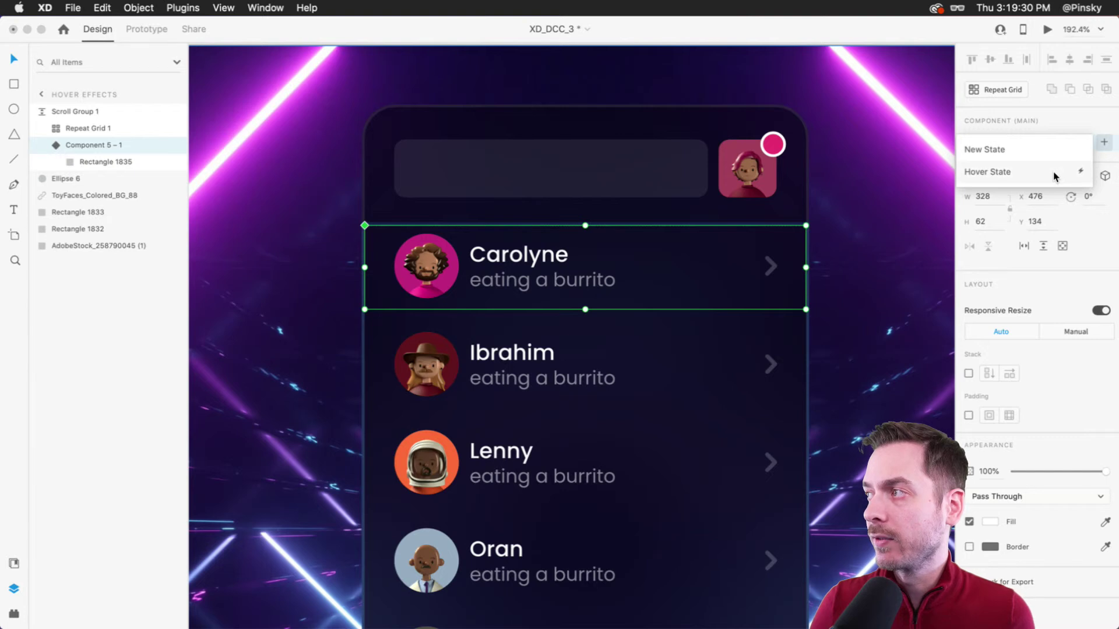
{"action": "left_click", "coordinate": [1054, 172]}
{"action": "key", "text": "Return"}
{"action": "double_click", "coordinate": [701, 292]}
{"action": "left_click", "coordinate": [1023, 415]}
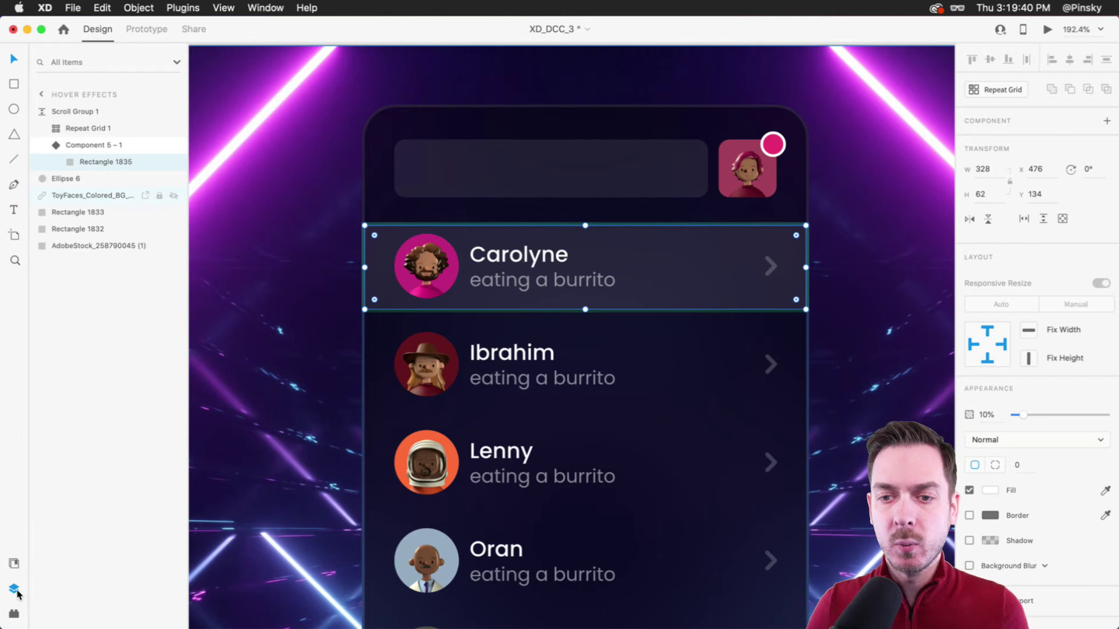
{"action": "left_click", "coordinate": [14, 613]}
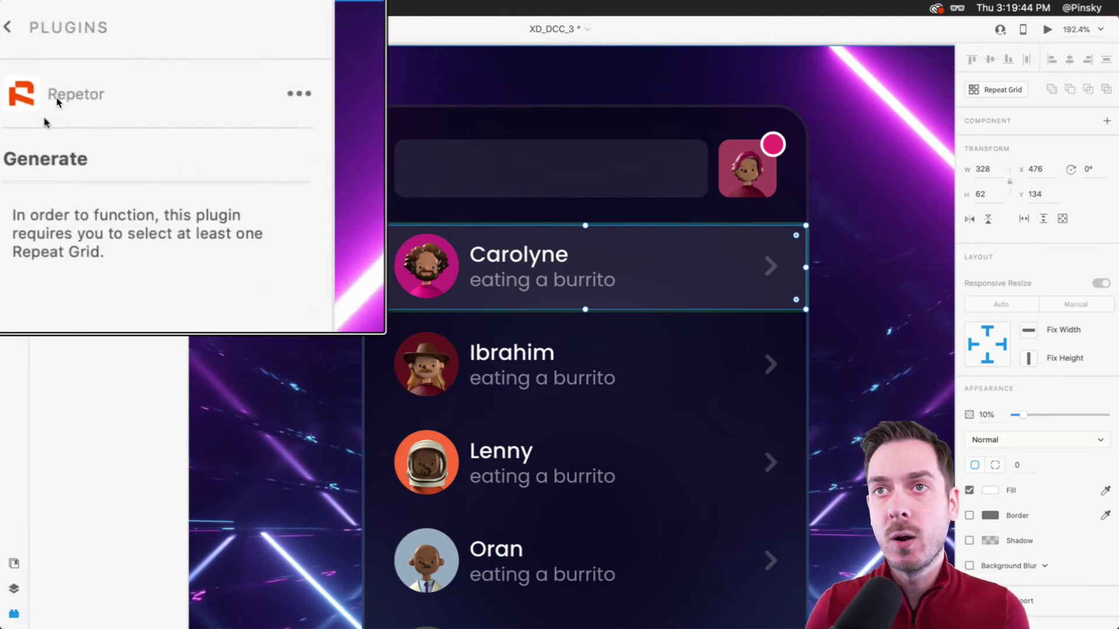
{"action": "left_click", "coordinate": [38, 57]}
{"action": "key", "text": "super+y"}
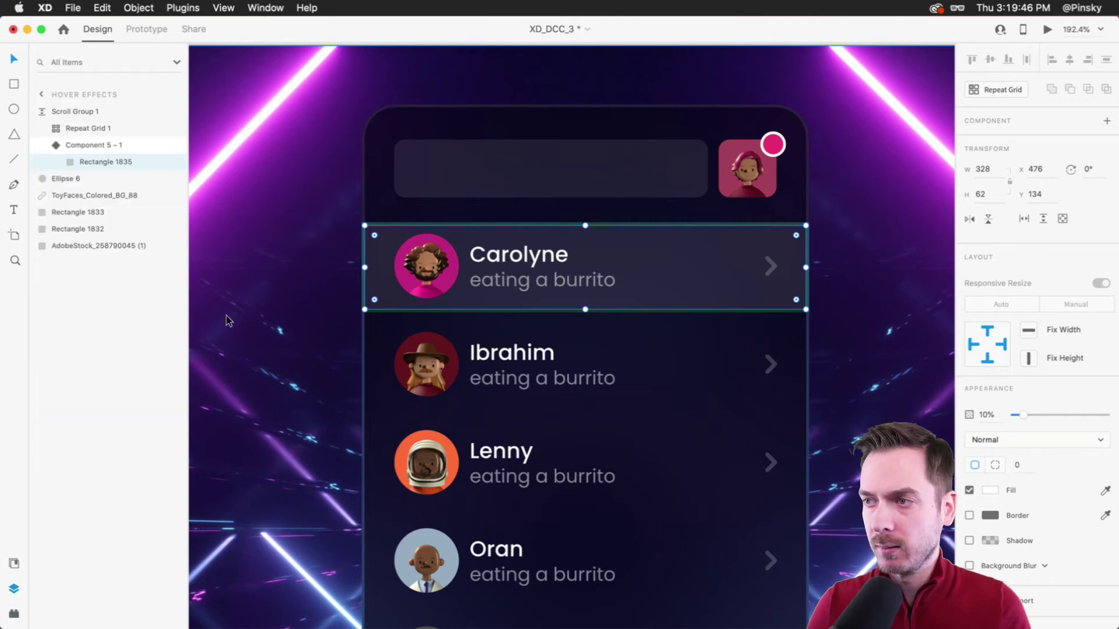
Try to place the row component inside the profile list's repeat grid, and undo the attempt.
{"action": "left_click", "coordinate": [56, 130]}
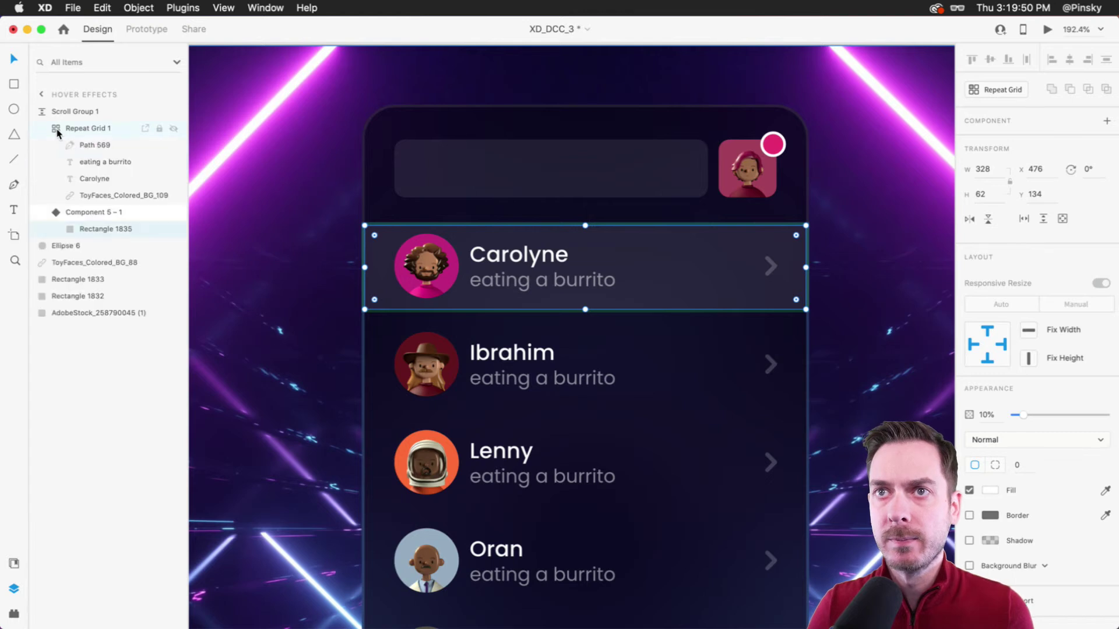
{"action": "left_click", "coordinate": [89, 212]}
{"action": "left_click_drag", "start_coordinate": [88, 214], "coordinate": [86, 206]}
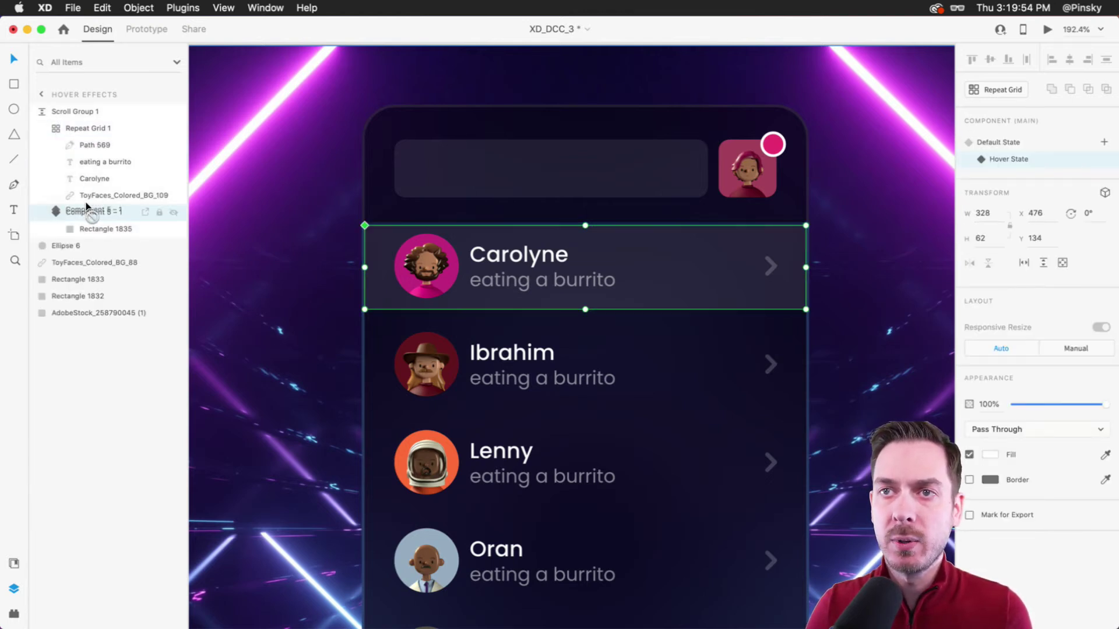
{"action": "key", "text": "Delete"}
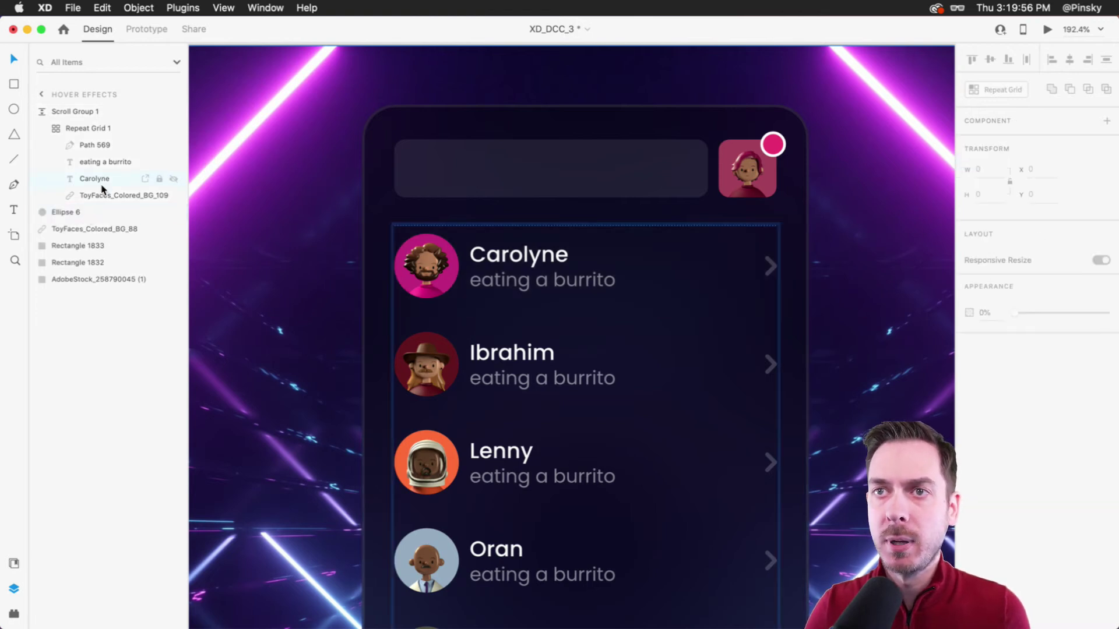
{"action": "key", "text": "super+z"}
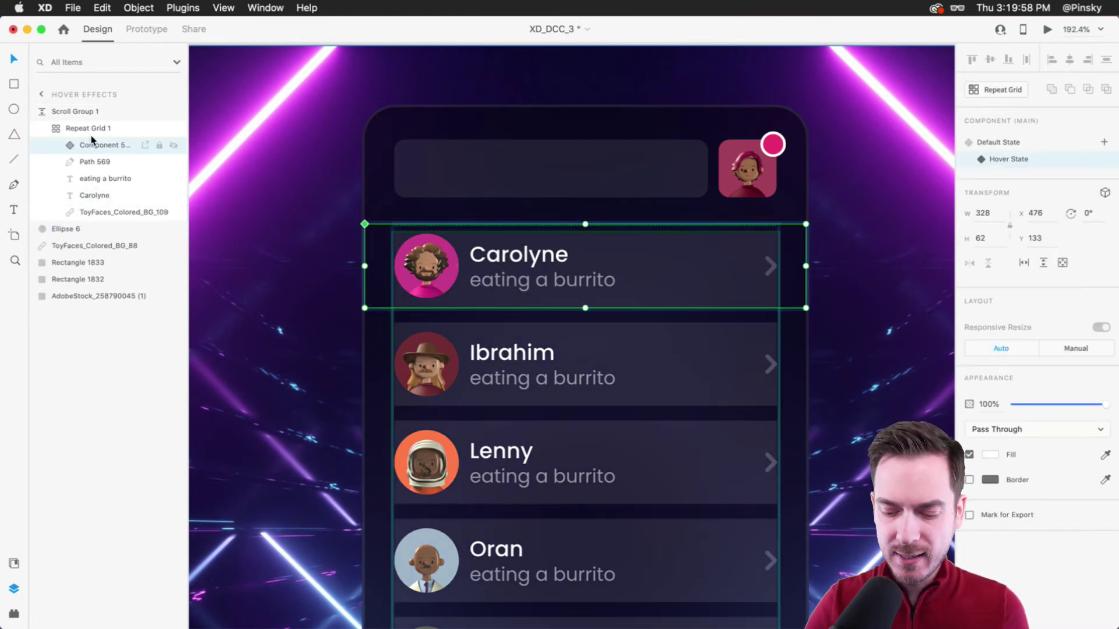
{"action": "key", "text": "super+z"}
{"action": "key", "text": "super+z"}
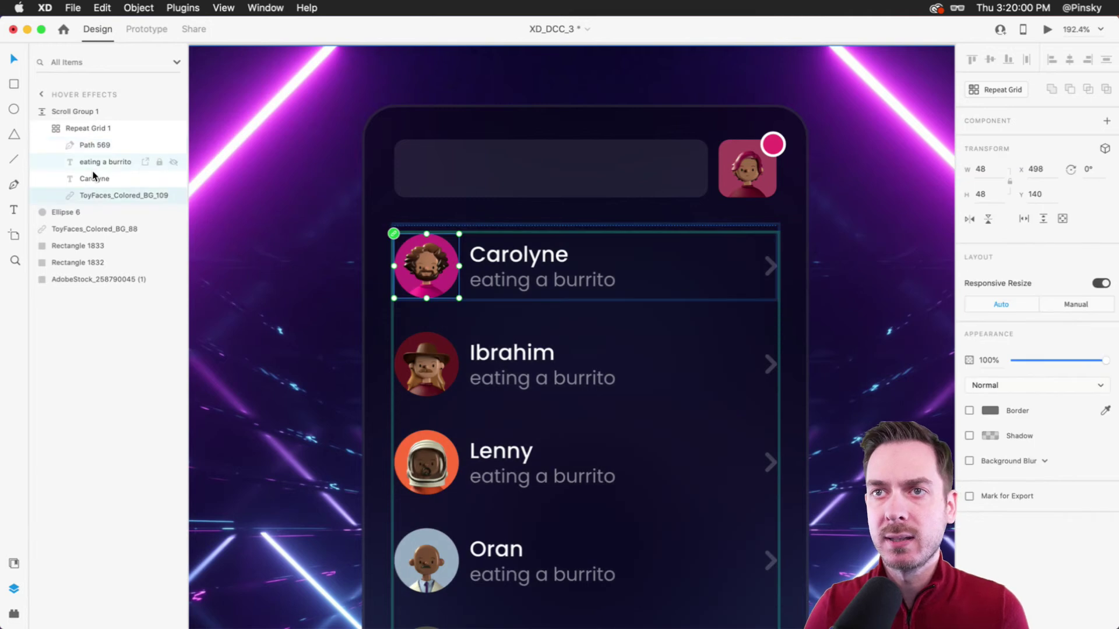
{"action": "key", "text": "super+z"}
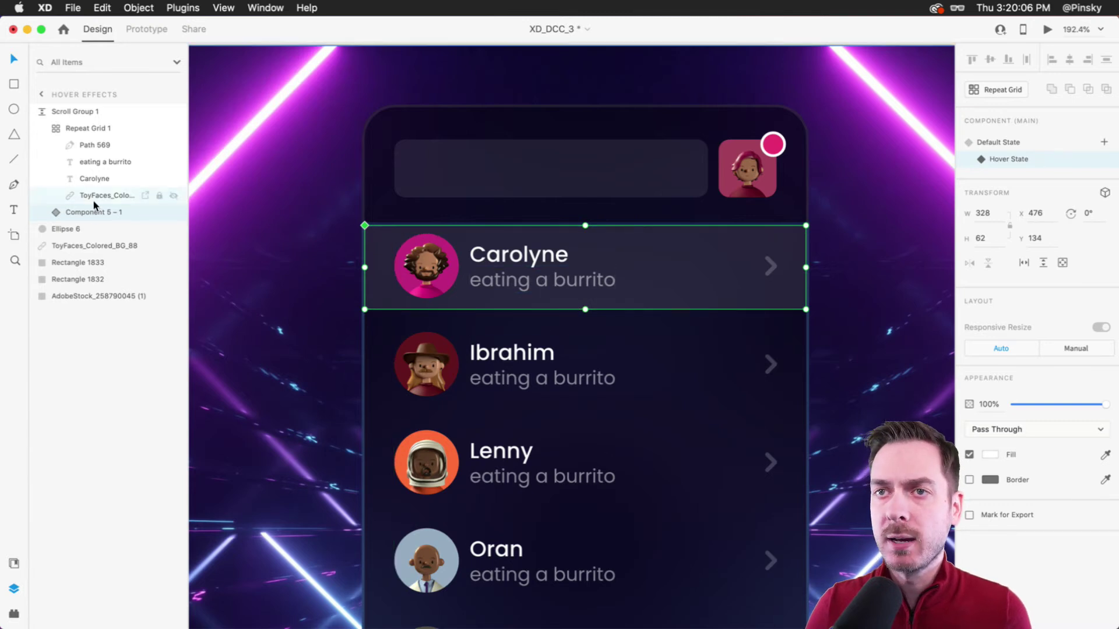
Turn the row component into a vertical repeat grid with 11 spacing, extended to a height of 641 behind all the profiles.
{"action": "key", "text": "super+r"}
{"action": "left_click_drag", "start_coordinate": [584, 309], "coordinate": [582, 563]}
{"action": "mouse_move", "coordinate": [569, 407]}
{"action": "left_mouse_down"}
{"action": "mouse_move", "coordinate": [562, 386]}
{"action": "mouse_move", "coordinate": [563, 404]}
{"action": "left_mouse_up"}
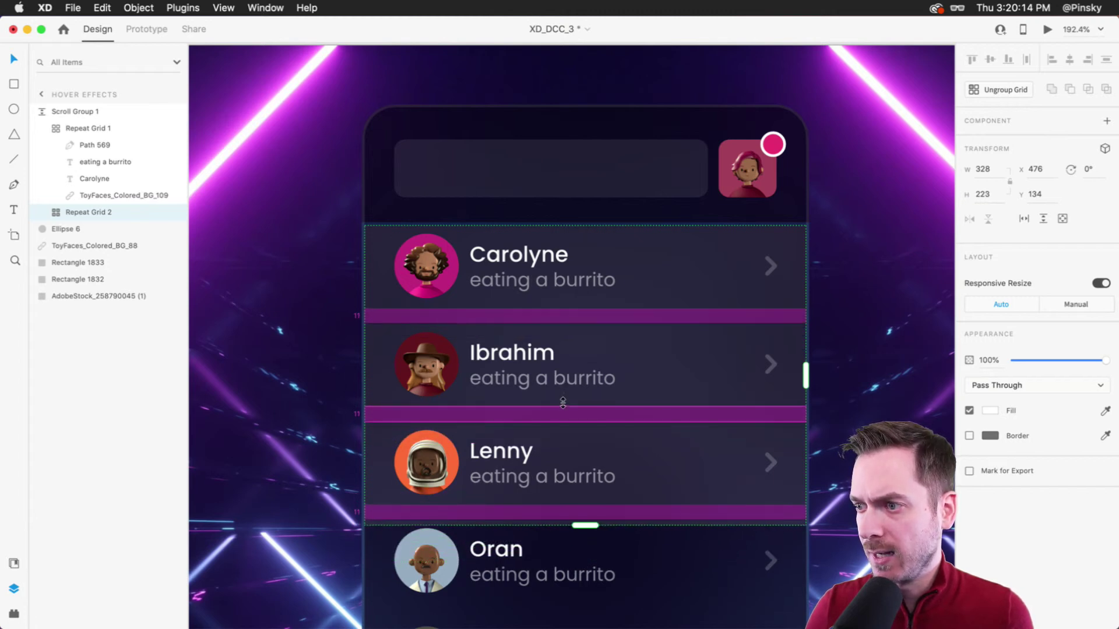
{"action": "scroll", "coordinate": [577, 385], "scroll_direction": "down", "scroll_amount": 5}
{"action": "left_click_drag", "start_coordinate": [592, 325], "coordinate": [604, 604]}
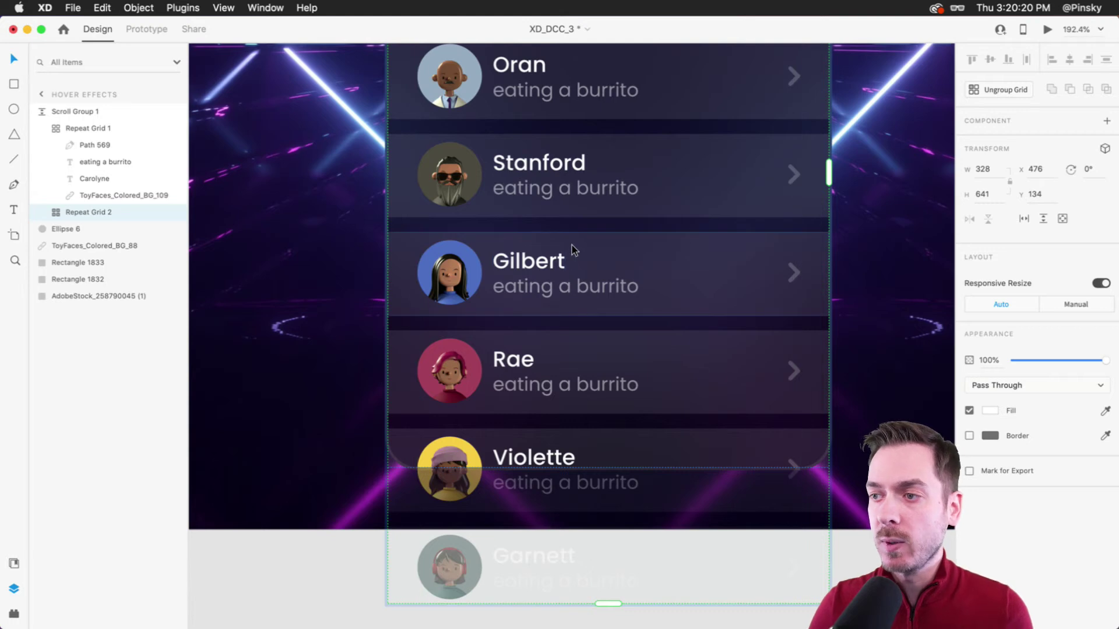
{"action": "scroll", "coordinate": [572, 246], "scroll_direction": "up", "scroll_amount": 6}
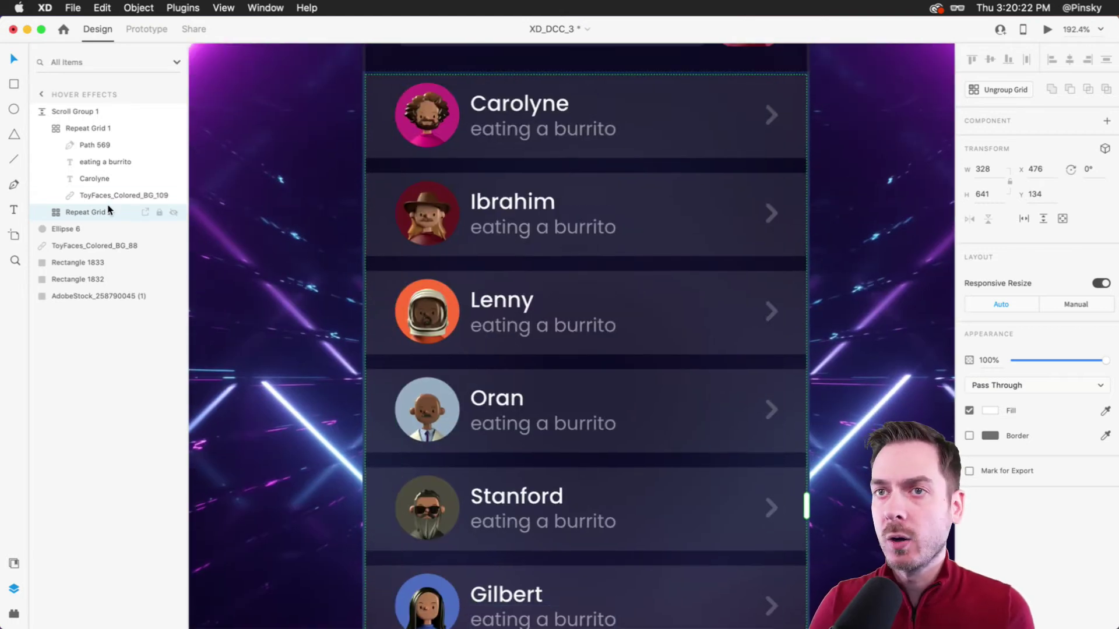
Switch the repeated row component back to its Default State and preview the prototype.
{"action": "left_click", "coordinate": [566, 194]}
{"action": "double_click", "coordinate": [645, 144]}
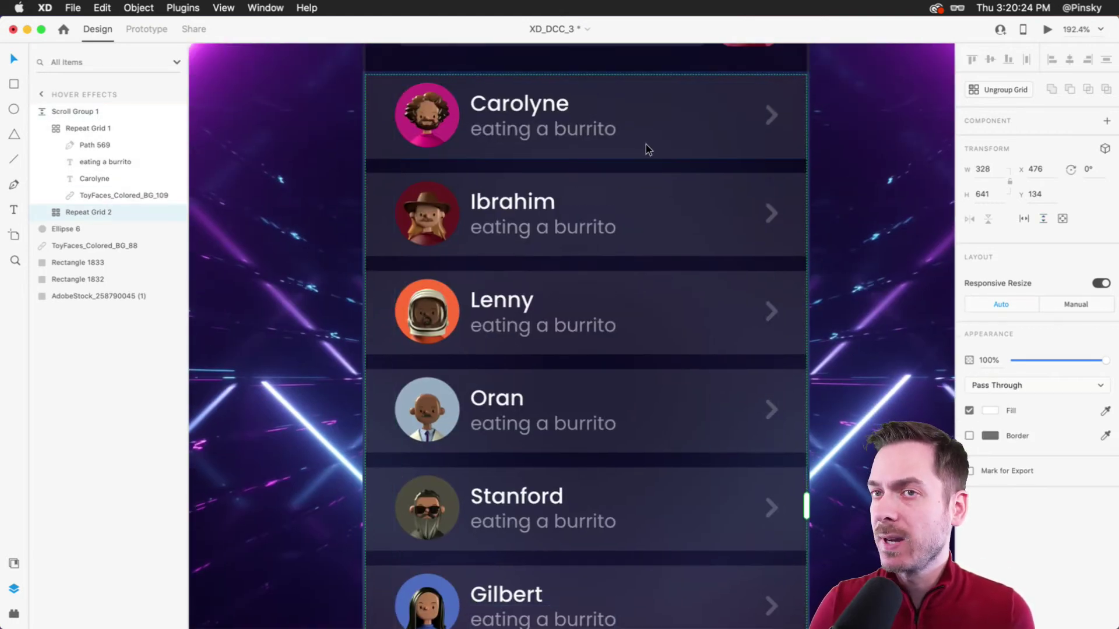
{"action": "double_click", "coordinate": [646, 144]}
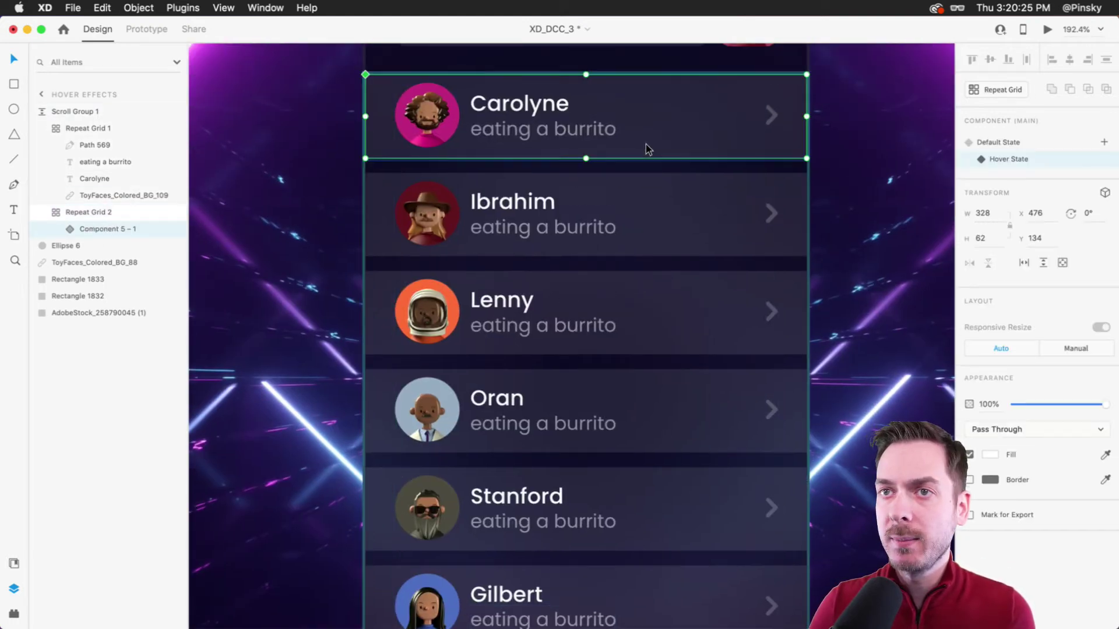
{"action": "left_click", "coordinate": [1030, 144]}
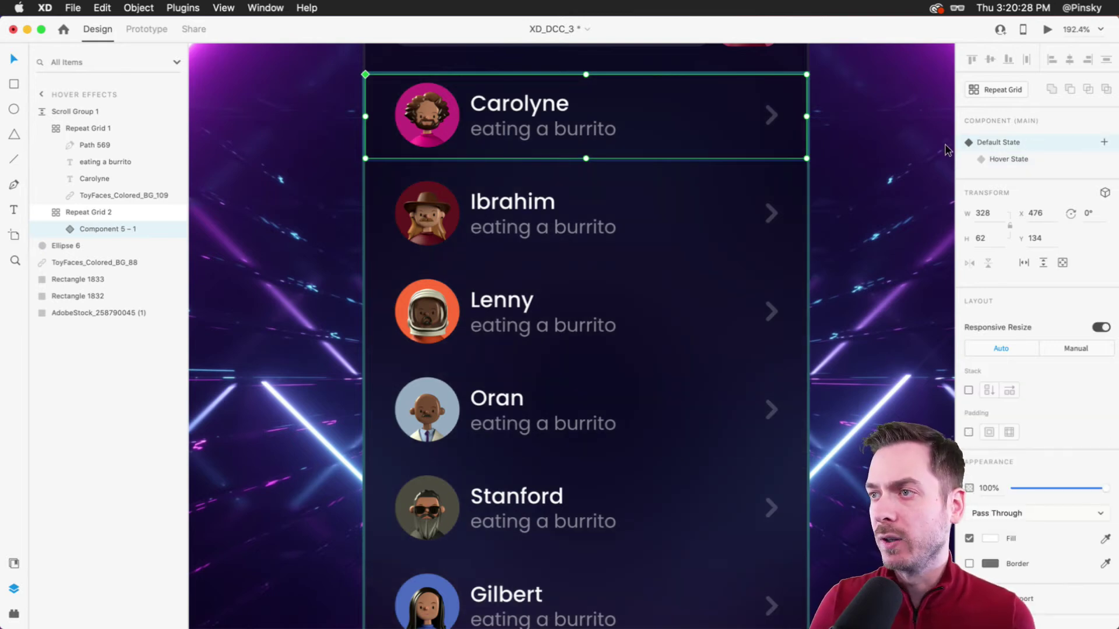
{"action": "left_click", "coordinate": [1049, 29]}
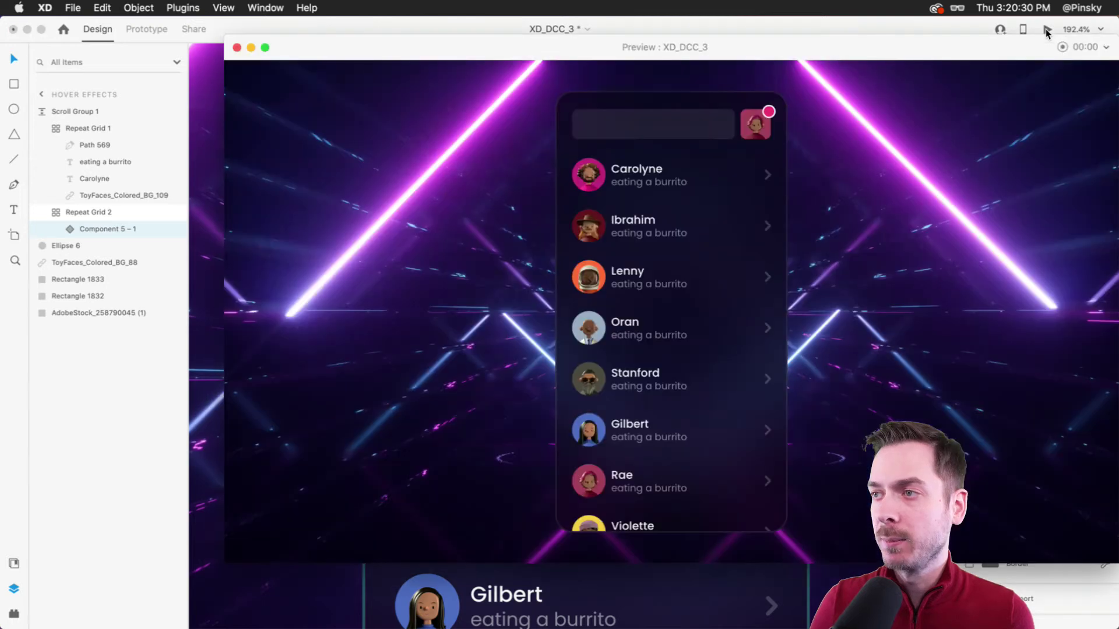
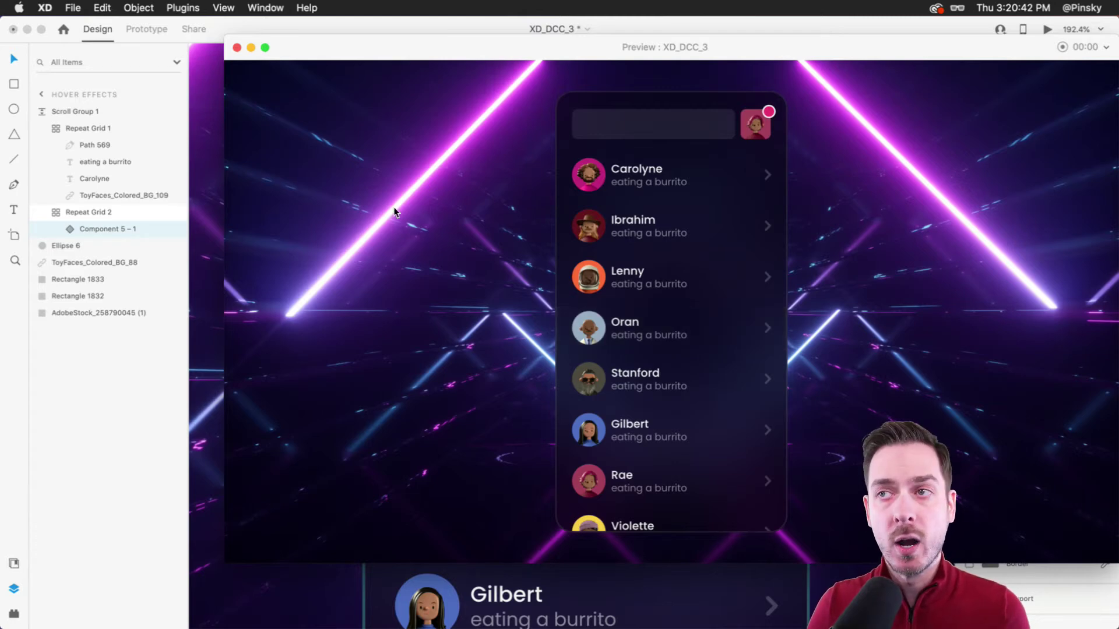
{"action": "key", "text": "super+w"}
Set the row component's hover interaction to a Transition with animation None, and preview the row hover effect.
{"action": "scroll", "coordinate": [411, 132], "scroll_direction": "up", "scroll_amount": 10}
{"action": "left_click", "coordinate": [143, 27]}
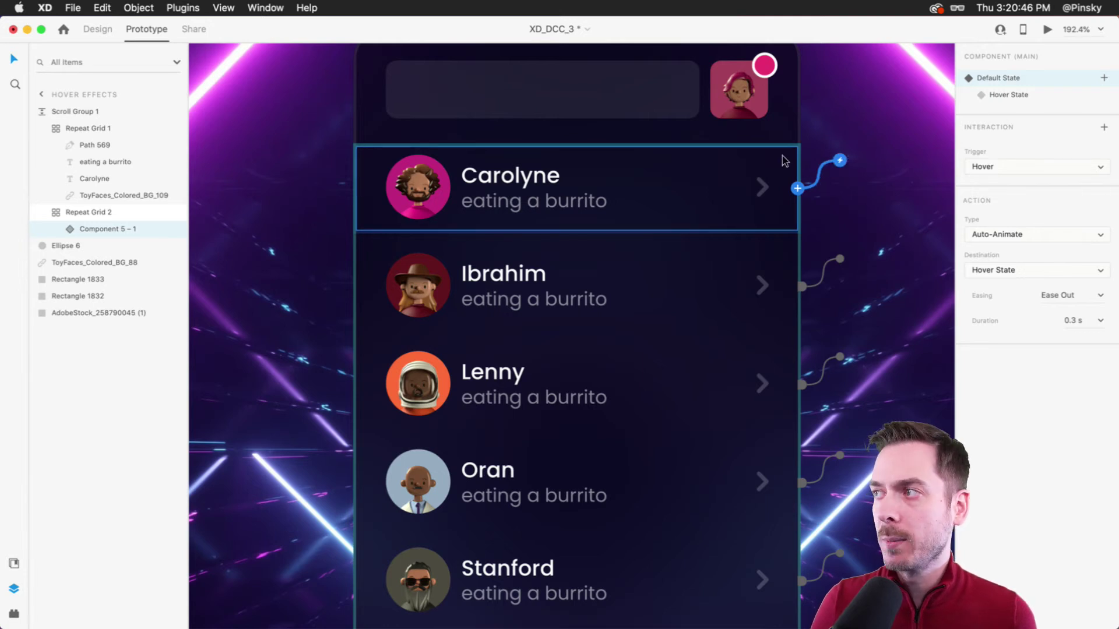
{"action": "left_click", "coordinate": [1024, 236]}
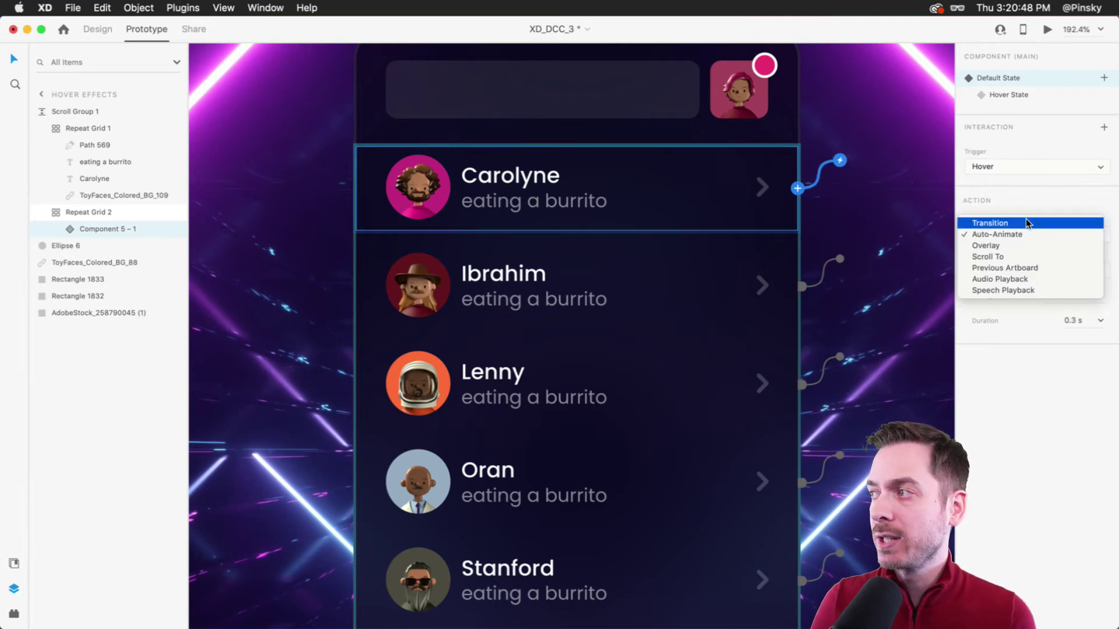
{"action": "left_click", "coordinate": [1026, 218]}
{"action": "left_click", "coordinate": [1000, 328]}
{"action": "left_click", "coordinate": [1000, 312]}
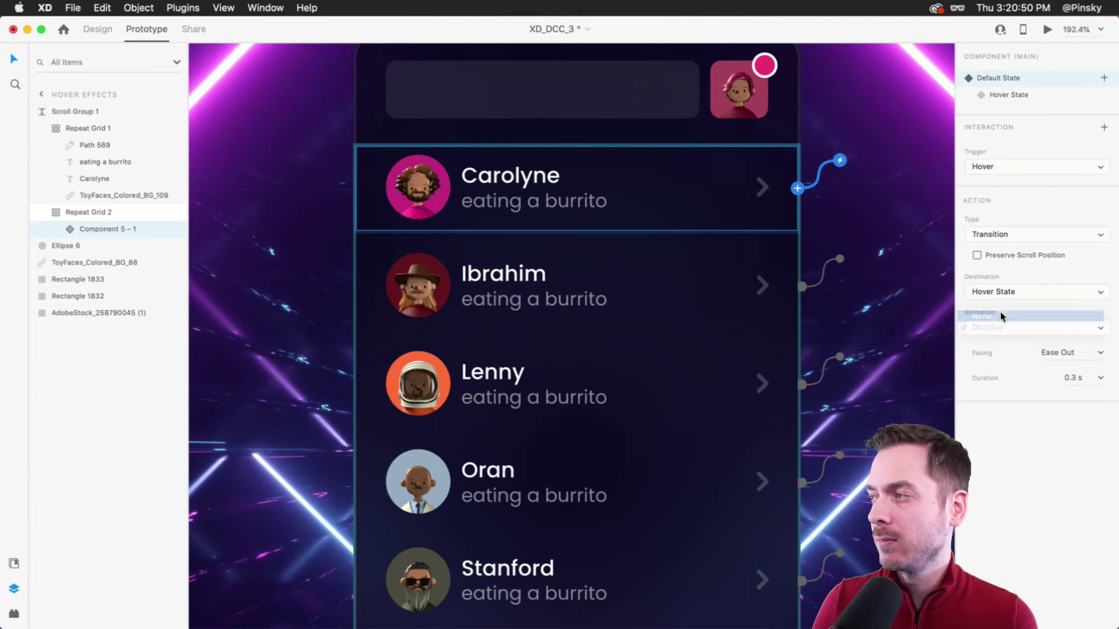
{"action": "left_click", "coordinate": [1046, 29]}
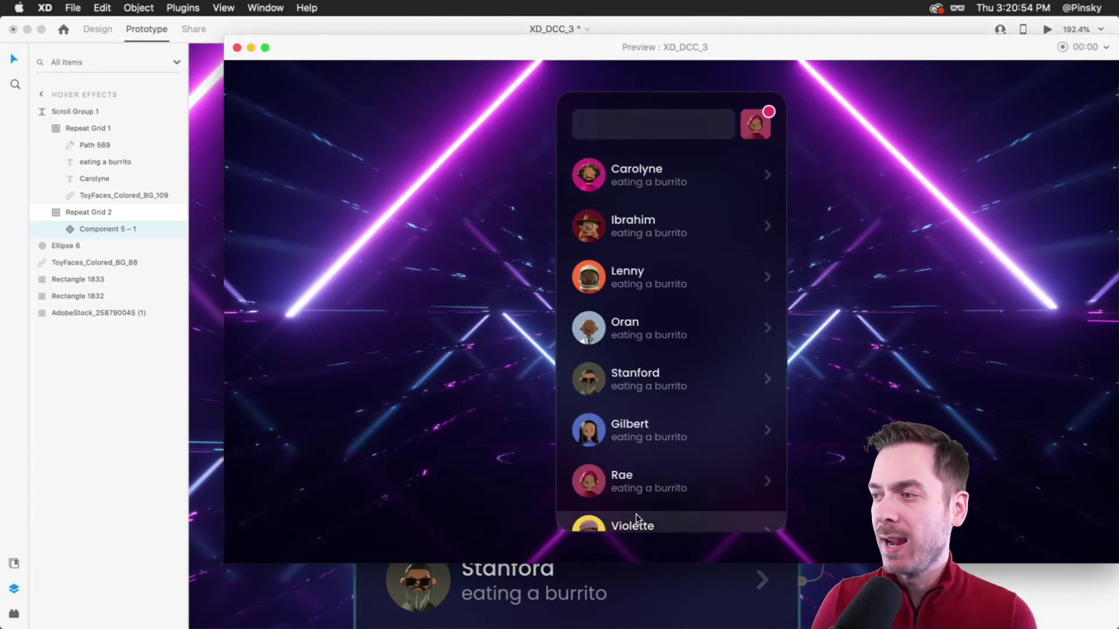
{"action": "key", "text": "super+w"}
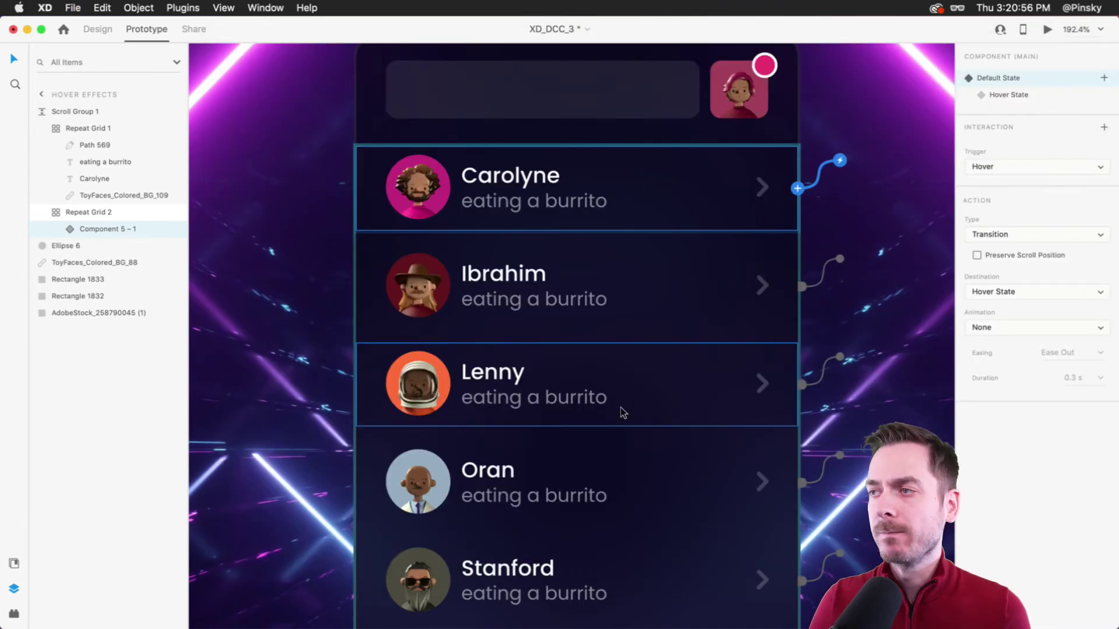
Back in Design mode, group the avatar image beside the search bar with its pink notification circle.
{"action": "left_click", "coordinate": [298, 236]}
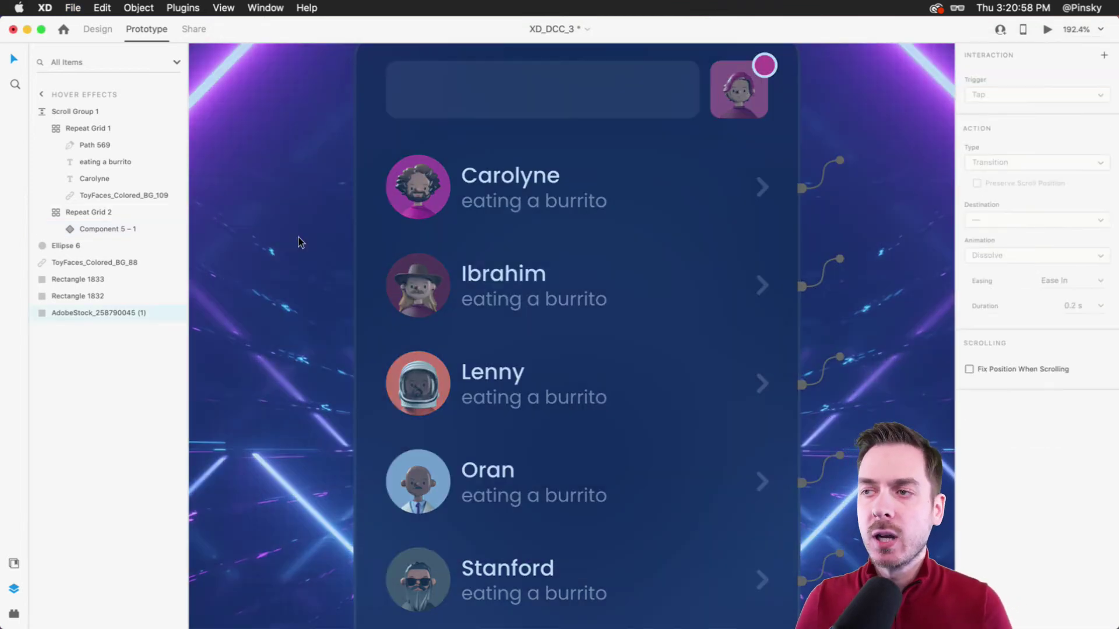
{"action": "left_click", "coordinate": [93, 28]}
{"action": "scroll", "coordinate": [345, 162], "scroll_direction": "down", "scroll_amount": 5}
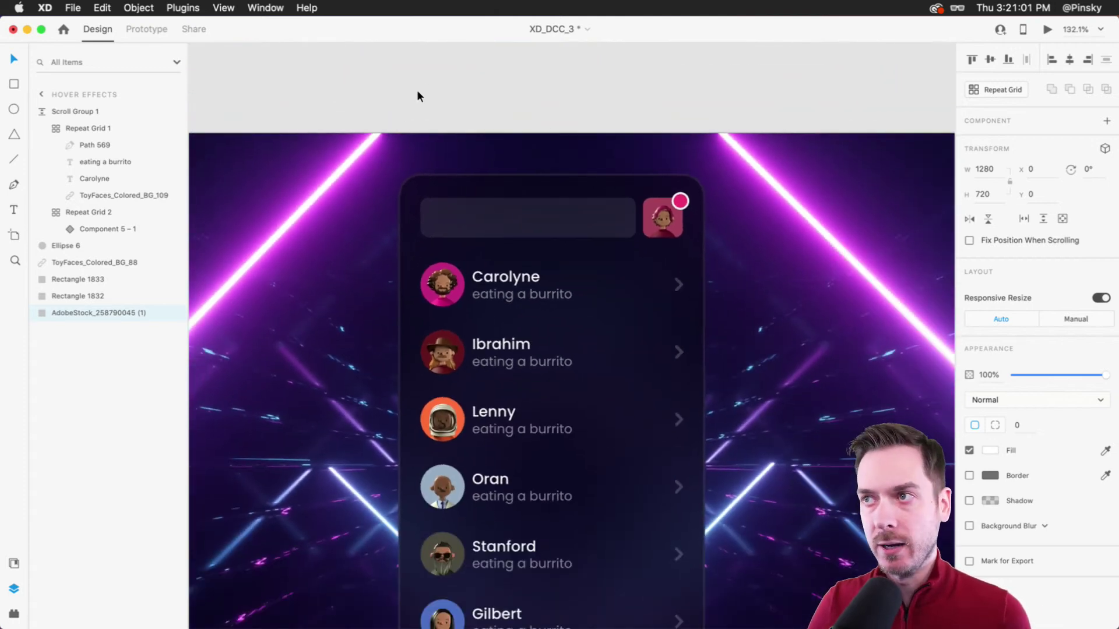
{"action": "left_click", "coordinate": [421, 91]}
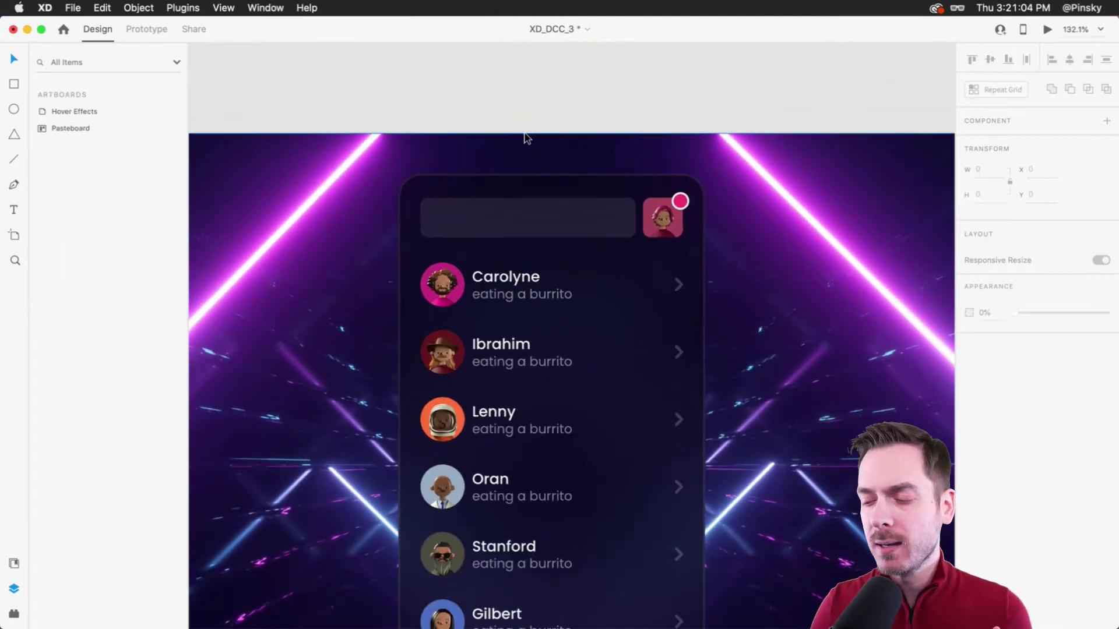
{"action": "left_click", "coordinate": [665, 210]}
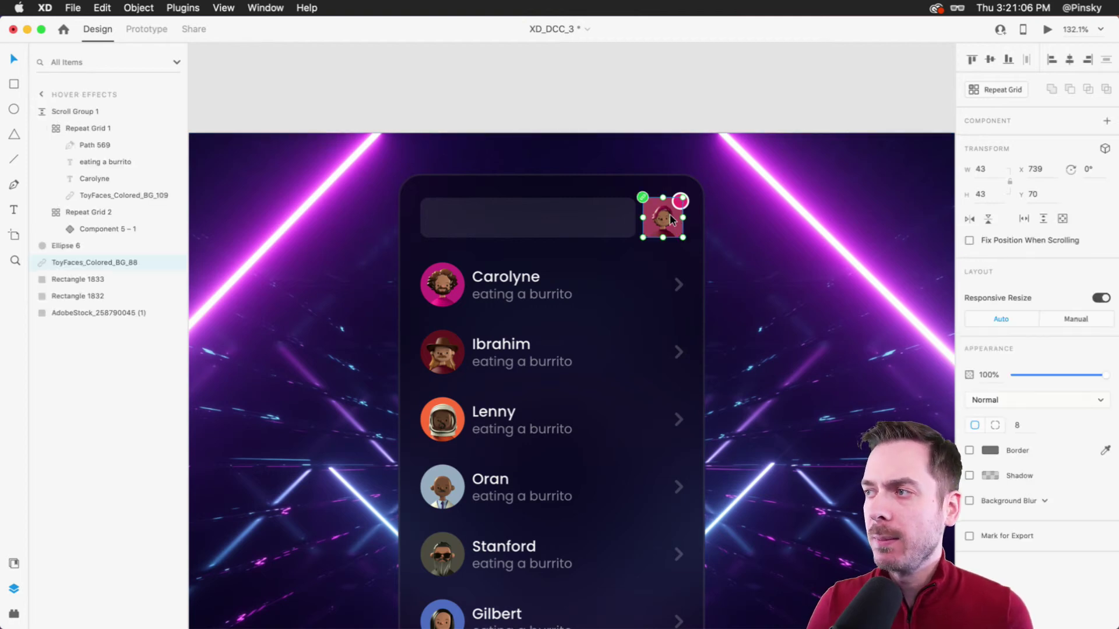
{"action": "scroll", "coordinate": [664, 204], "scroll_direction": "up", "scroll_amount": 5}
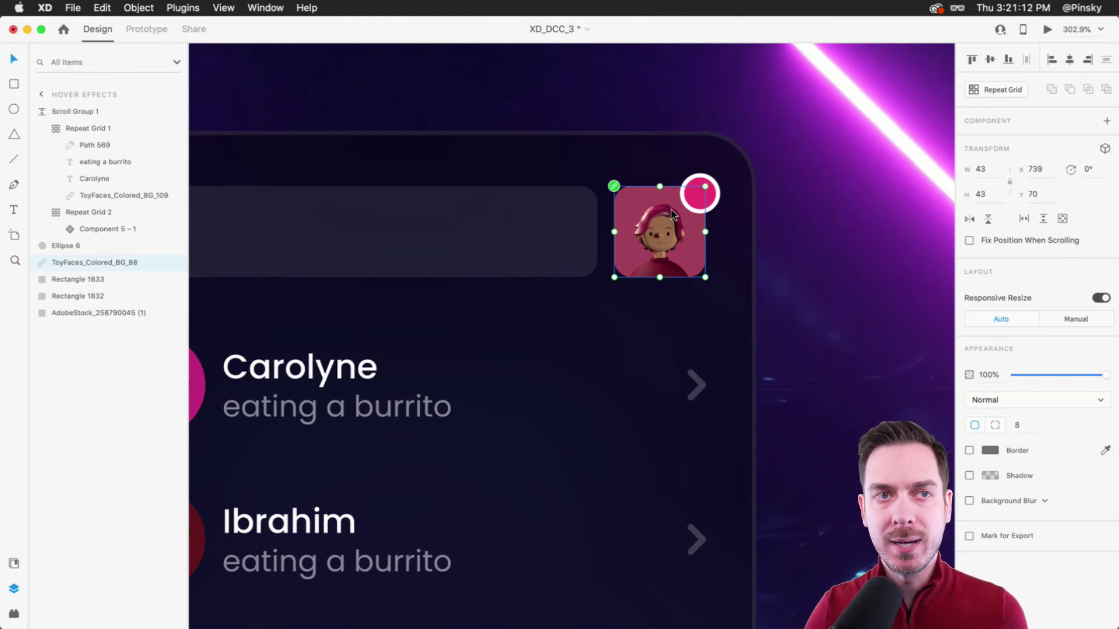
{"action": "left_click", "coordinate": [86, 247]}
{"action": "left_click", "coordinate": [76, 261]}
{"action": "left_click", "coordinate": [80, 249], "text": "shift"}
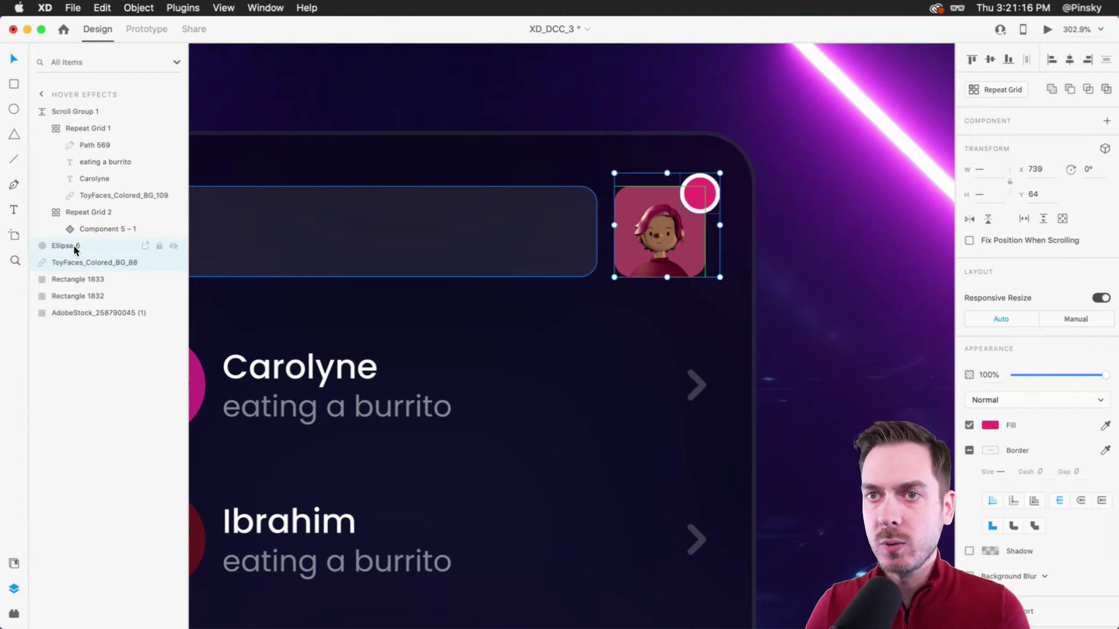
{"action": "key", "text": "super+g"}
Rename the new group Avatar and move it above the scroll group in the layer order.
{"action": "double_click", "coordinate": [62, 247]}
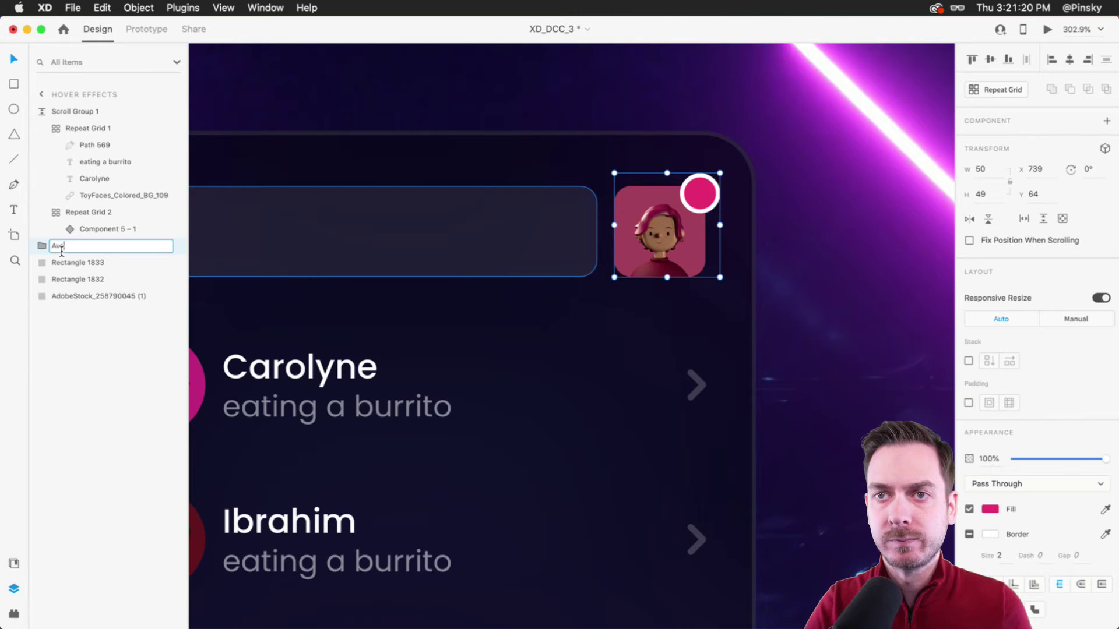
{"action": "type", "text": "tar"}
{"action": "key", "text": "Return"}
{"action": "left_click_drag", "start_coordinate": [63, 247], "coordinate": [60, 106]}
Turn the Avatar group, Scroll Group 1, Rectangle 1833 and Rectangle 1832 into a single component.
{"action": "scroll", "coordinate": [471, 208], "scroll_direction": "down", "scroll_amount": 3}
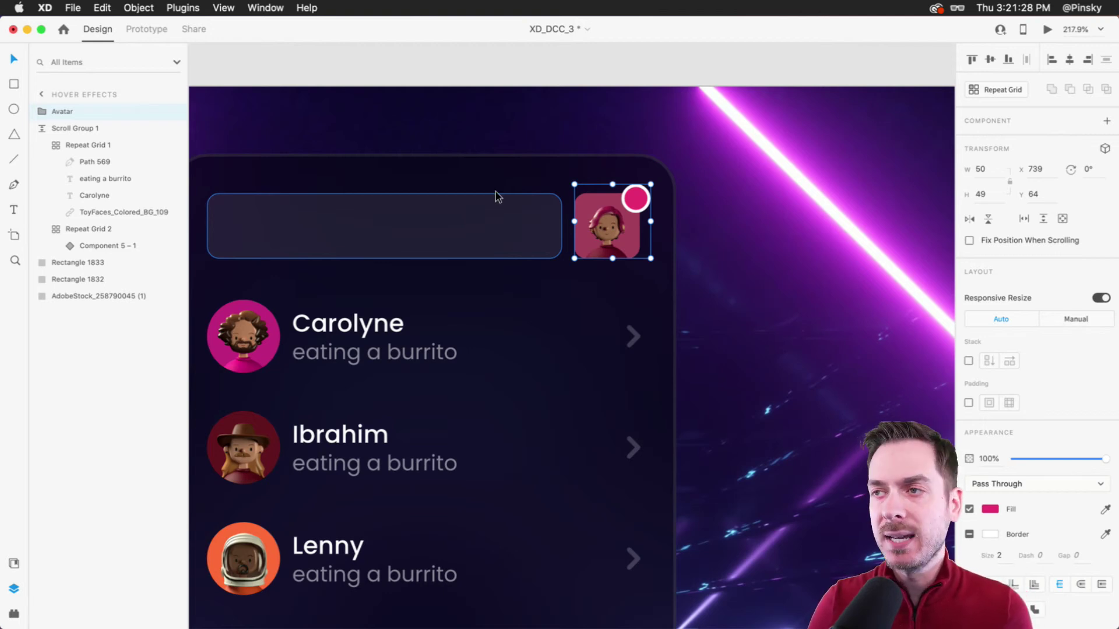
{"action": "scroll", "coordinate": [524, 169], "scroll_direction": "left", "scroll_amount": 3}
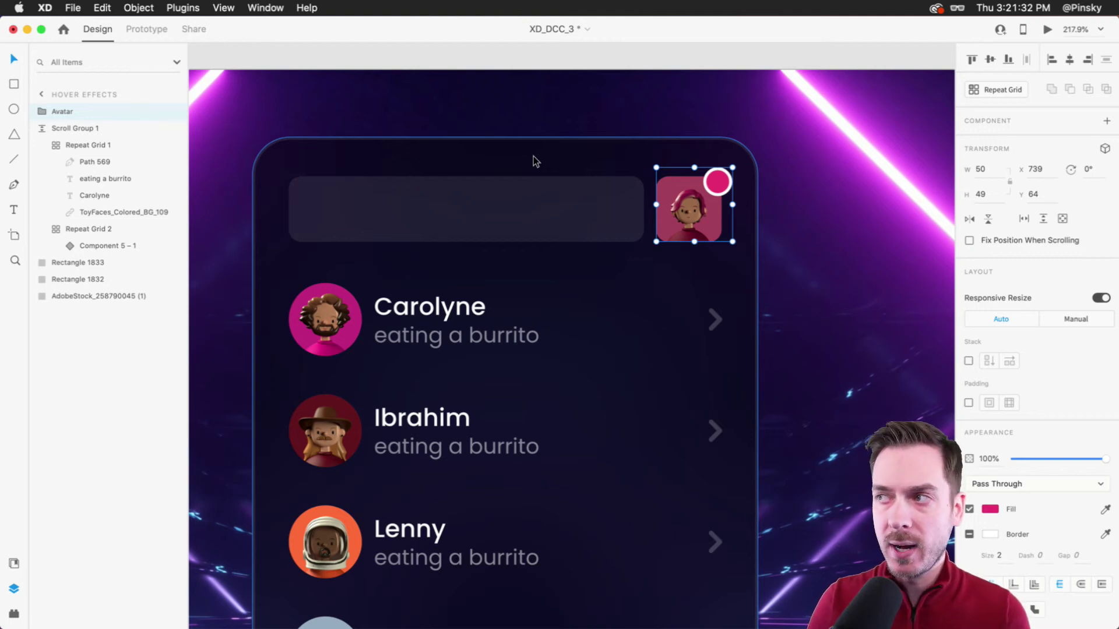
{"action": "scroll", "coordinate": [534, 157], "scroll_direction": "left", "scroll_amount": 3}
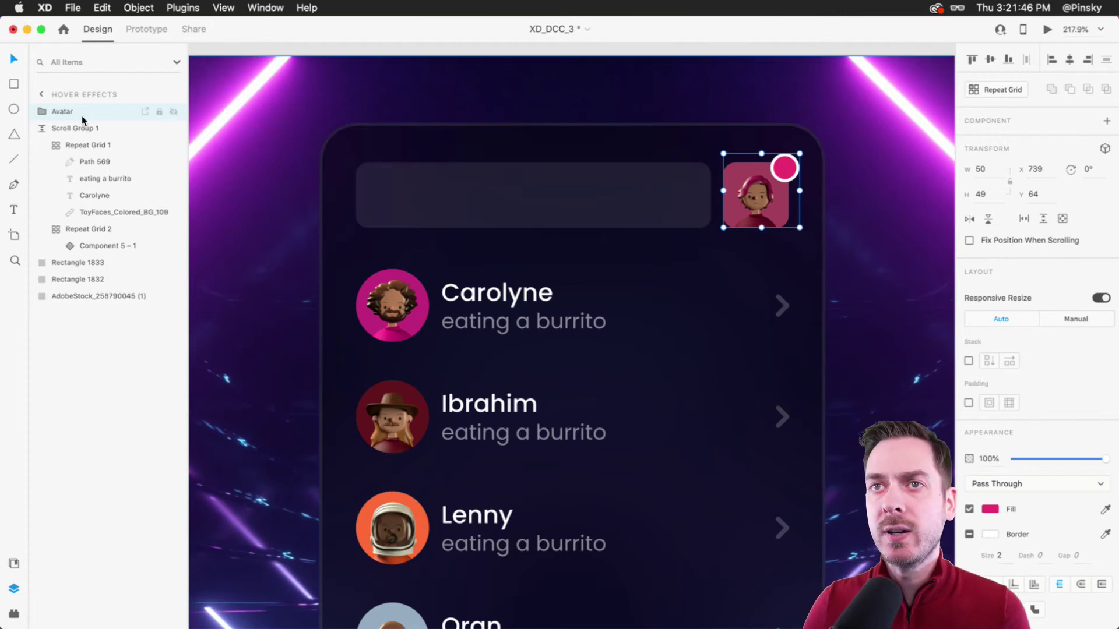
{"action": "left_click", "coordinate": [43, 127]}
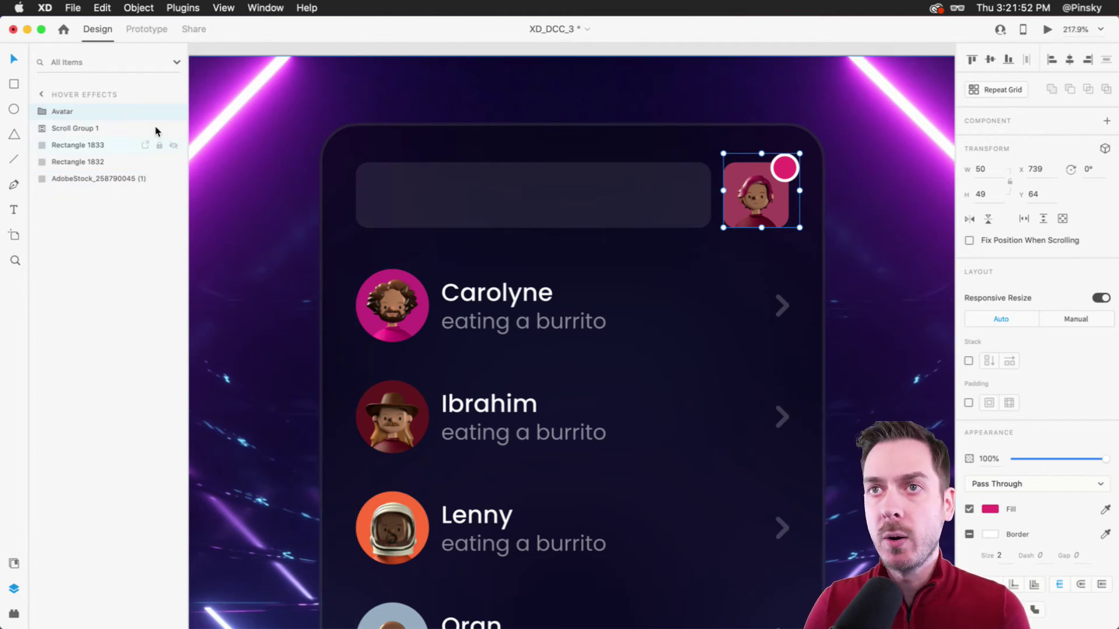
{"action": "left_click", "coordinate": [75, 162], "text": "shift"}
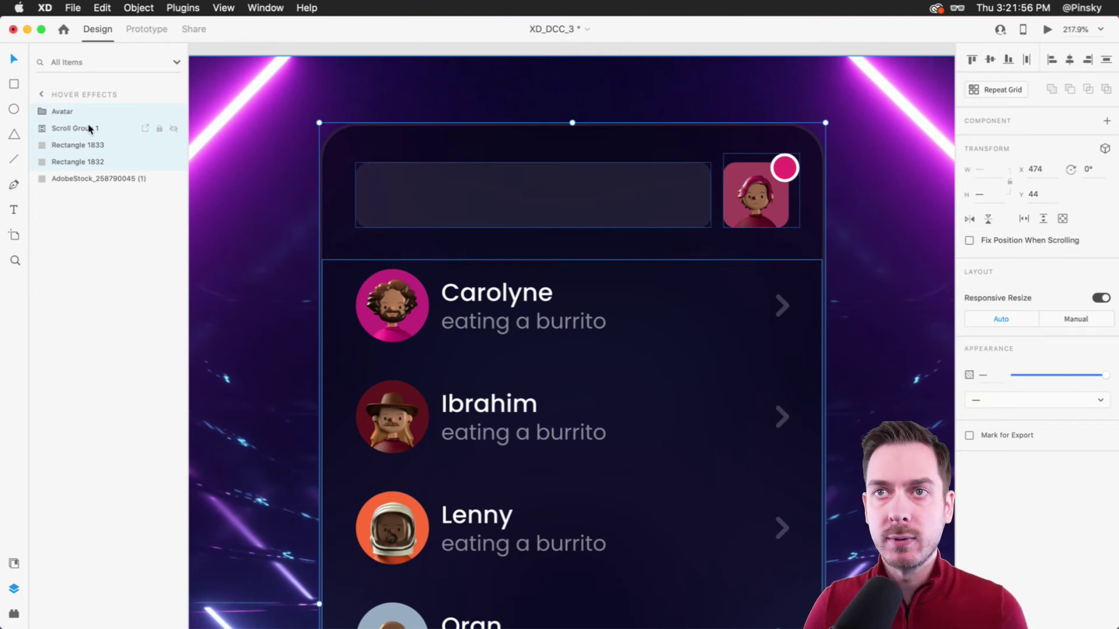
{"action": "left_click", "coordinate": [1107, 121]}
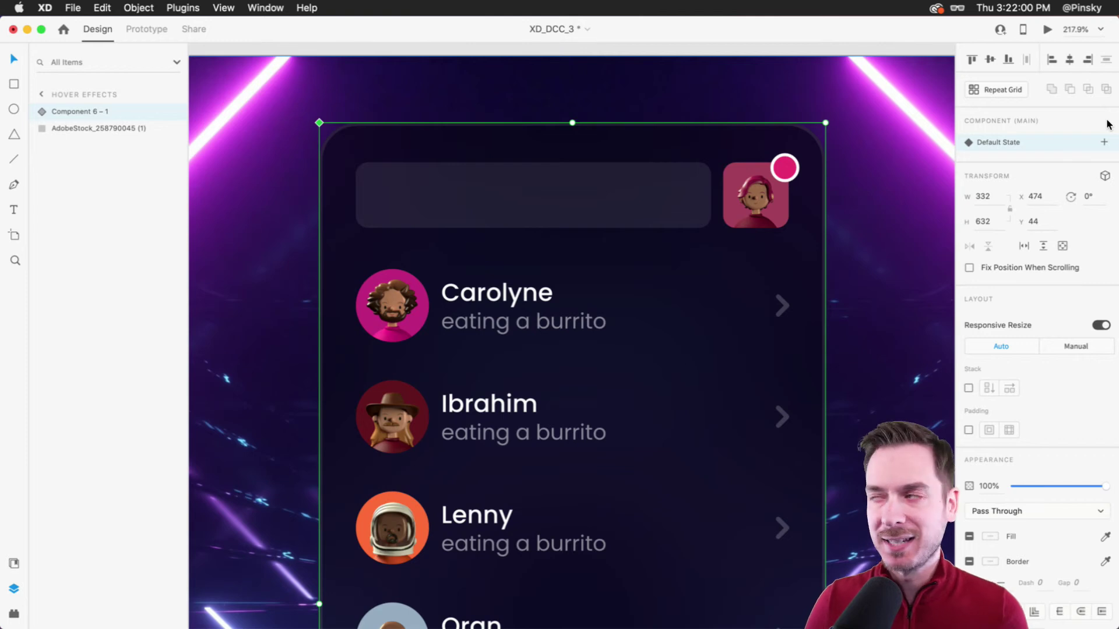
Rename the new panel component Notifications.
{"action": "left_click", "coordinate": [1105, 142]}
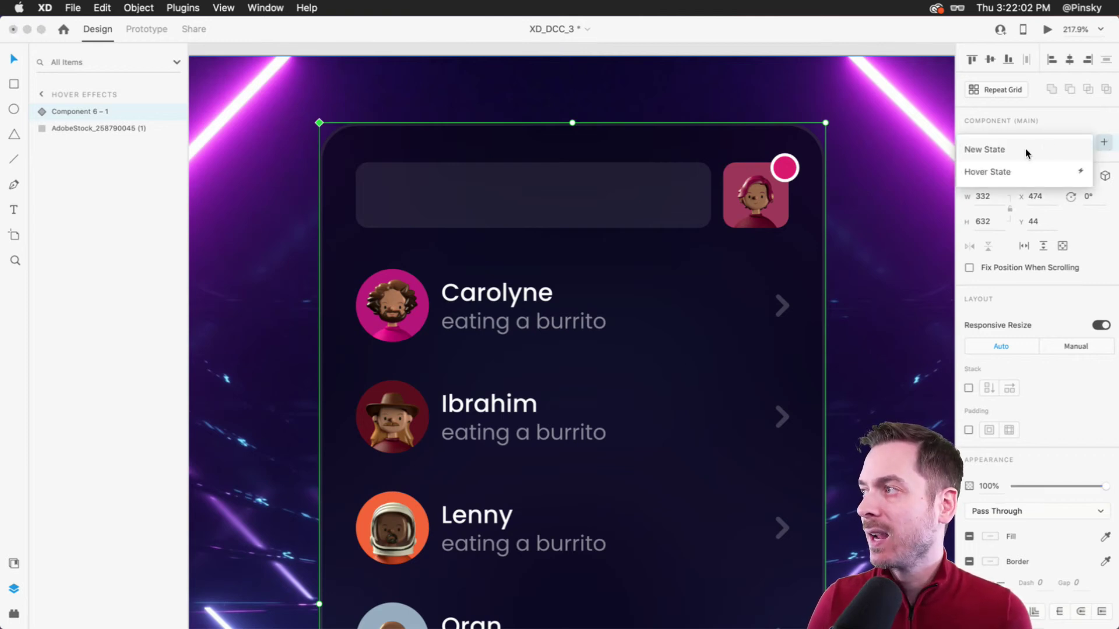
{"action": "left_click", "coordinate": [1074, 116]}
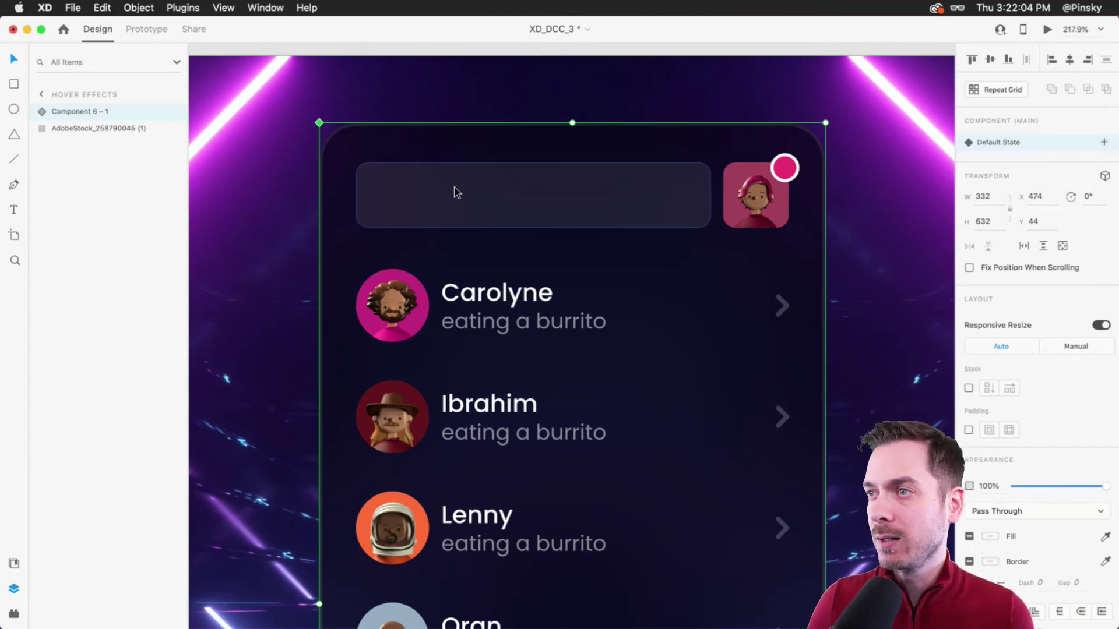
{"action": "double_click", "coordinate": [76, 111]}
{"action": "type", "text": "Notifications"}
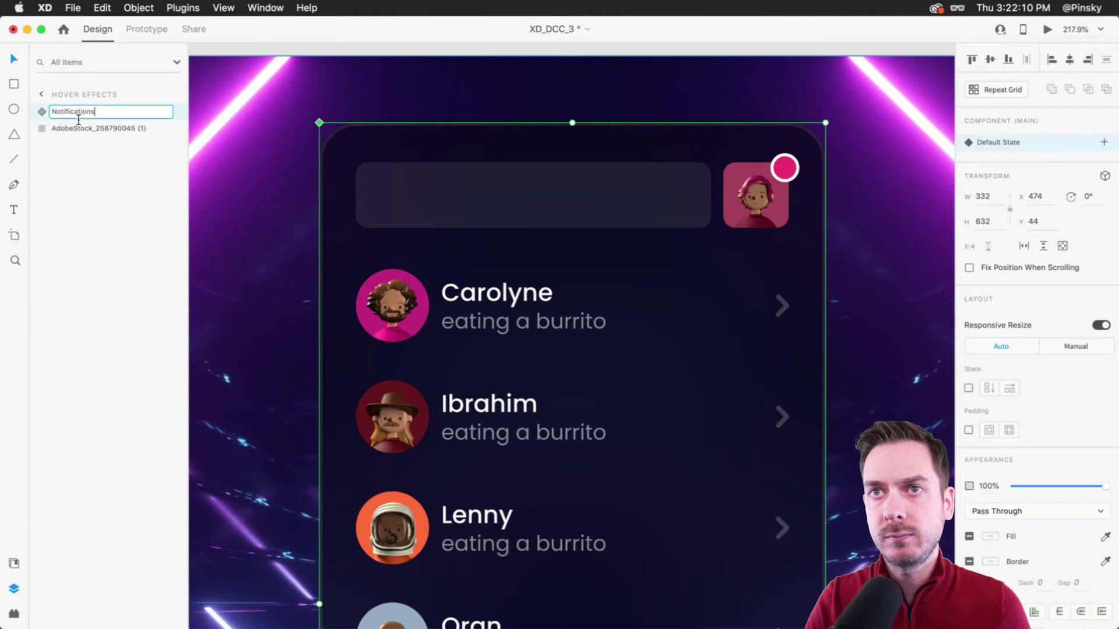
{"action": "key", "text": "super+a"}
{"action": "type", "text": "N"}
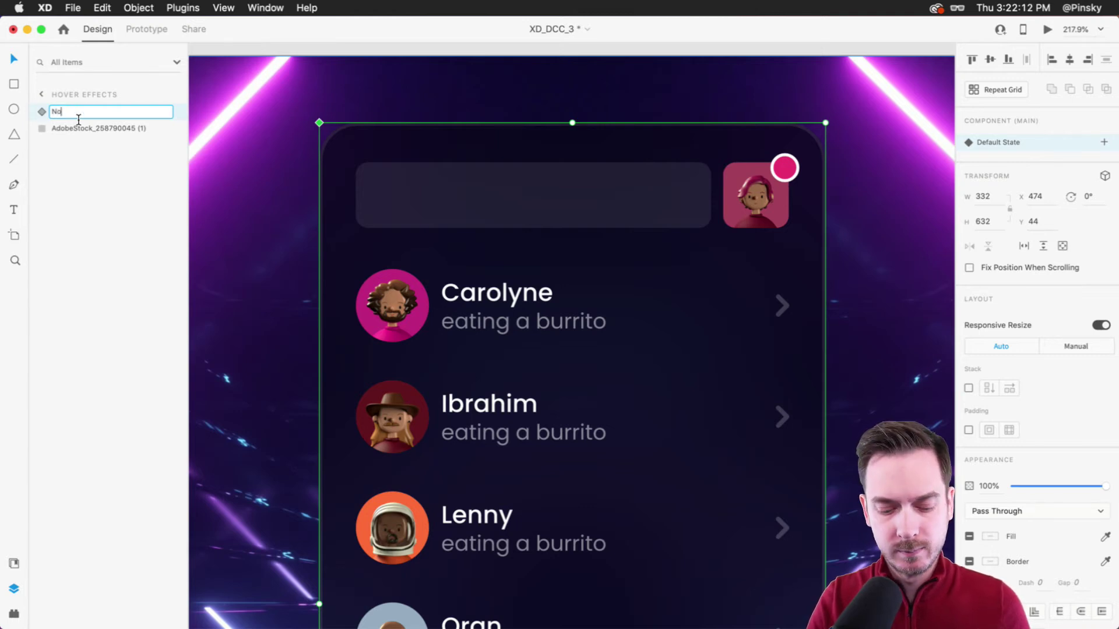
{"action": "type", "text": "otifications"}
{"action": "key", "text": "Return"}
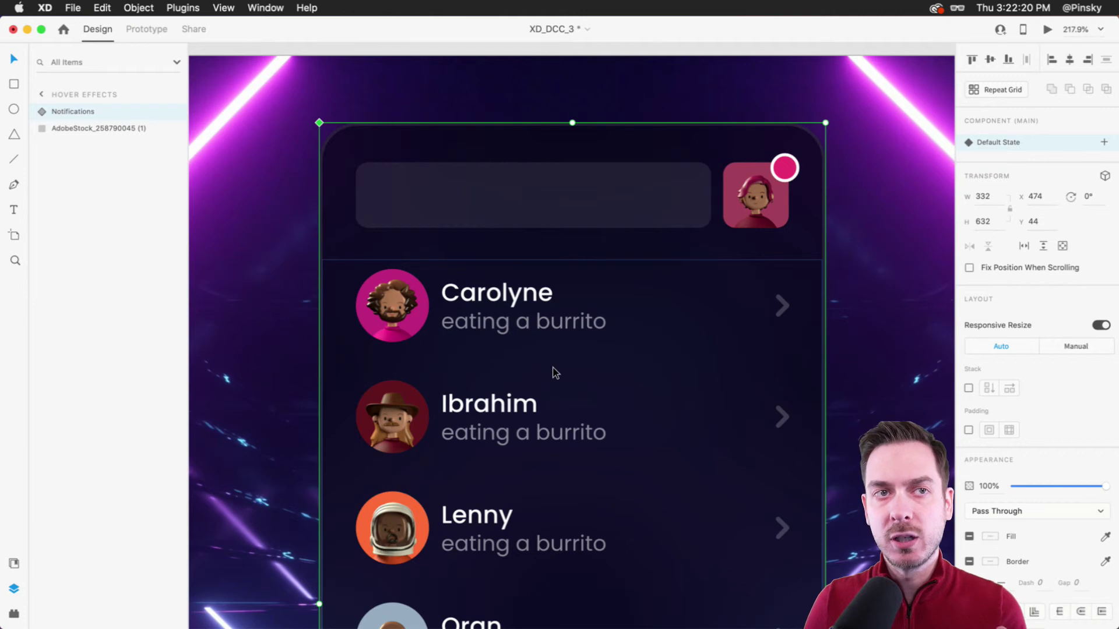
Inside the Notifications component, group Scroll Group 1 with both rectangles and rename the group Friends List.
{"action": "double_click", "coordinate": [548, 142]}
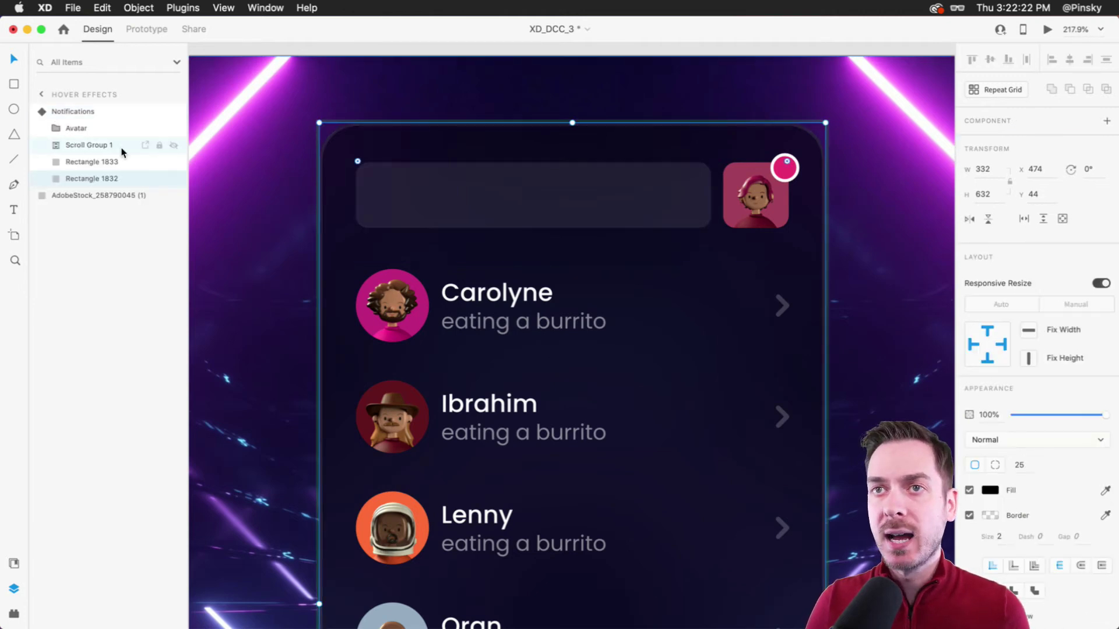
{"action": "left_click", "coordinate": [81, 144], "text": "shift"}
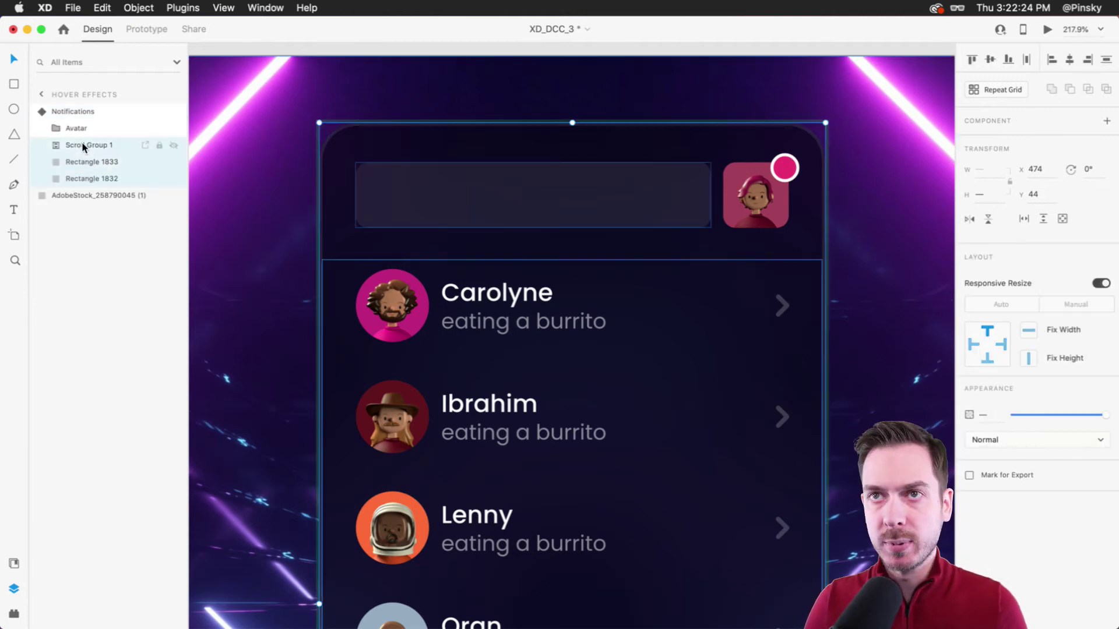
{"action": "key", "text": "super+g"}
{"action": "double_click", "coordinate": [81, 144]}
{"action": "type", "text": "Friend"}
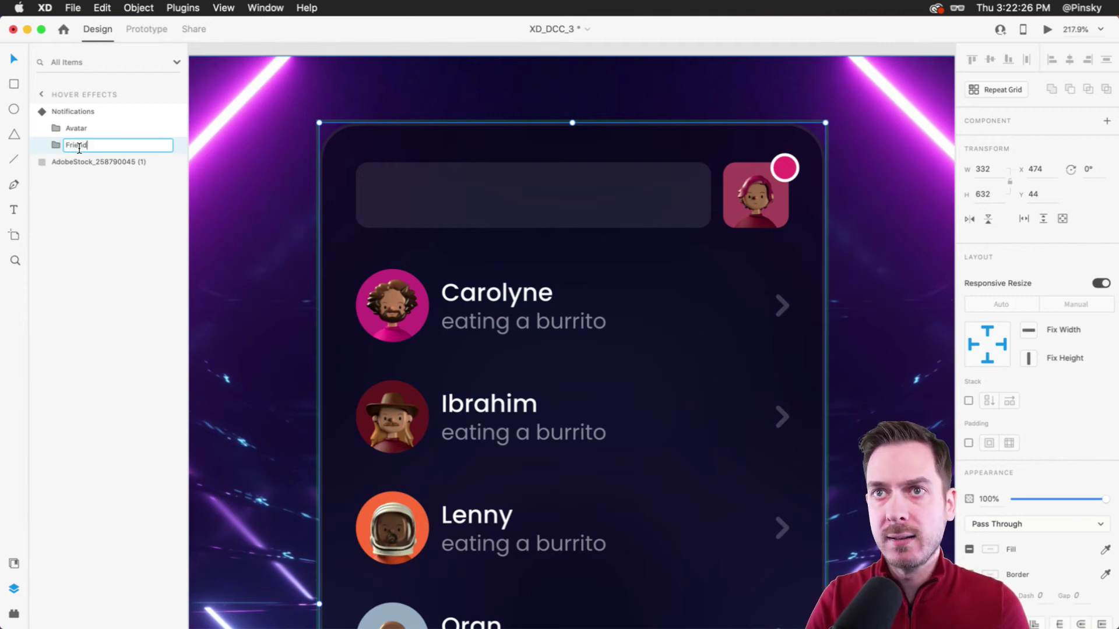
{"action": "type", "text": "s List"}
{"action": "key", "text": "Return"}
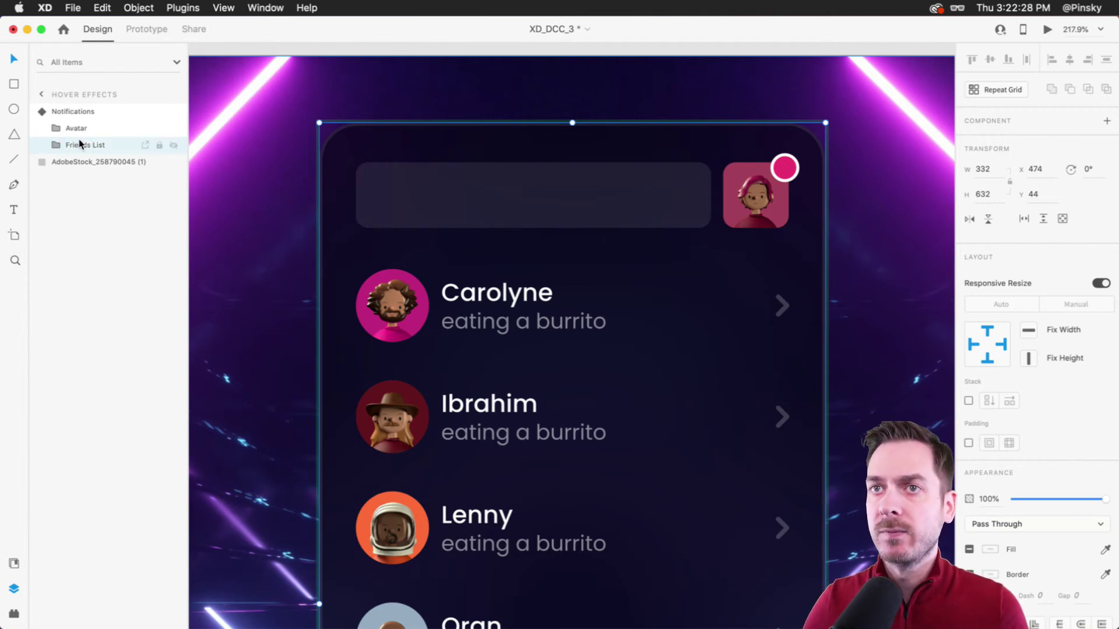
Hide the Friends List group in the Default State and add a Hover State to the Notifications component.
{"action": "left_click", "coordinate": [173, 145]}
{"action": "left_click", "coordinate": [719, 67]}
{"action": "left_click", "coordinate": [749, 191]}
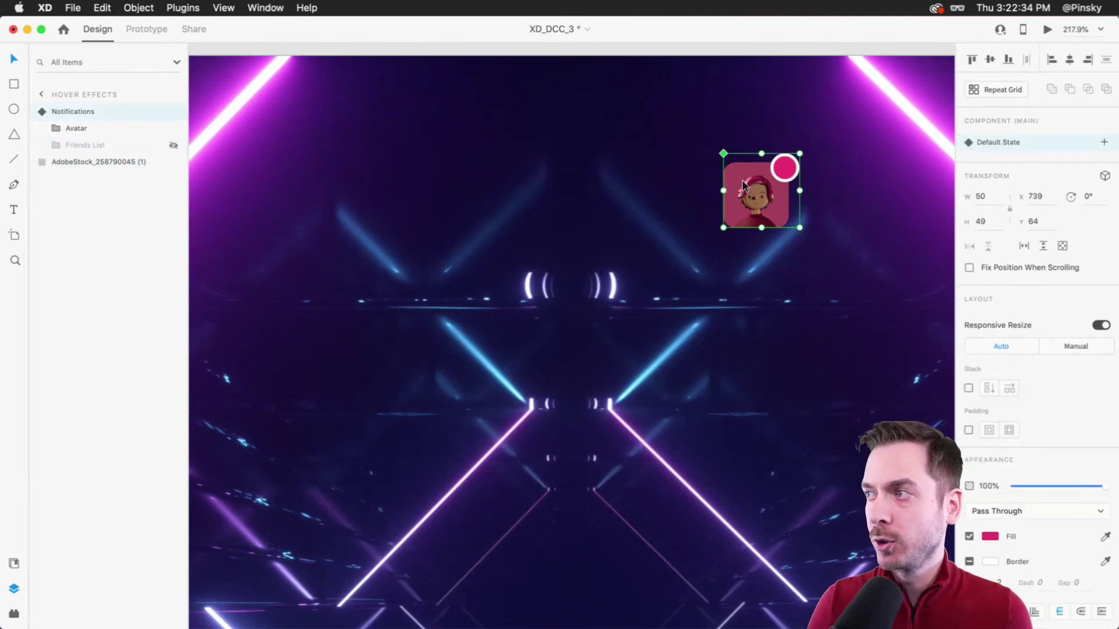
{"action": "left_click", "coordinate": [1105, 142]}
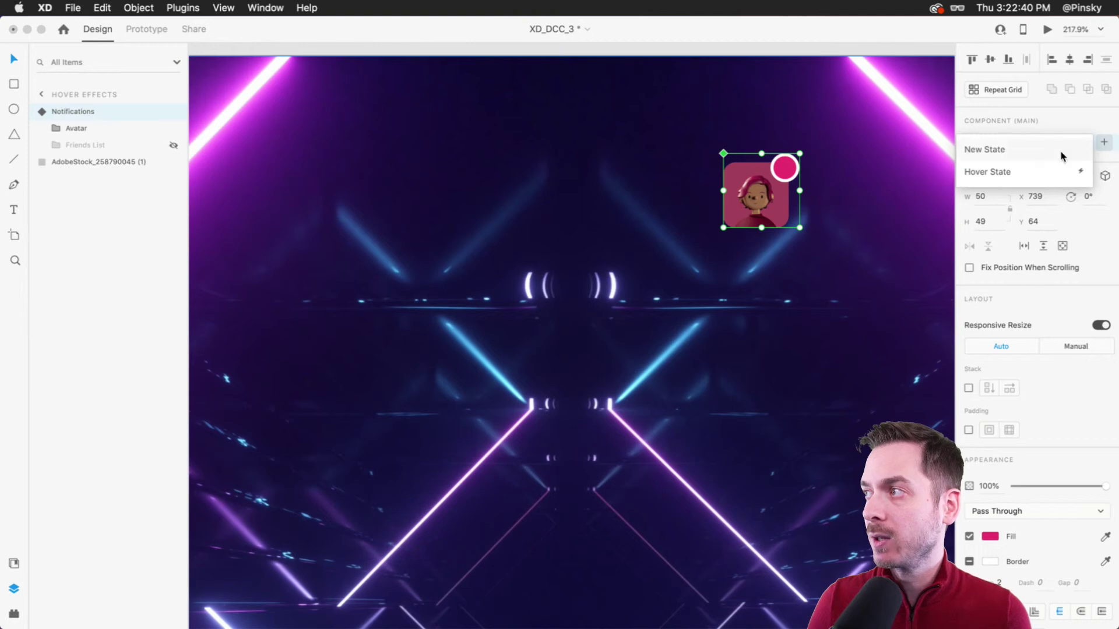
{"action": "left_click", "coordinate": [1029, 170]}
{"action": "key", "text": "Return"}
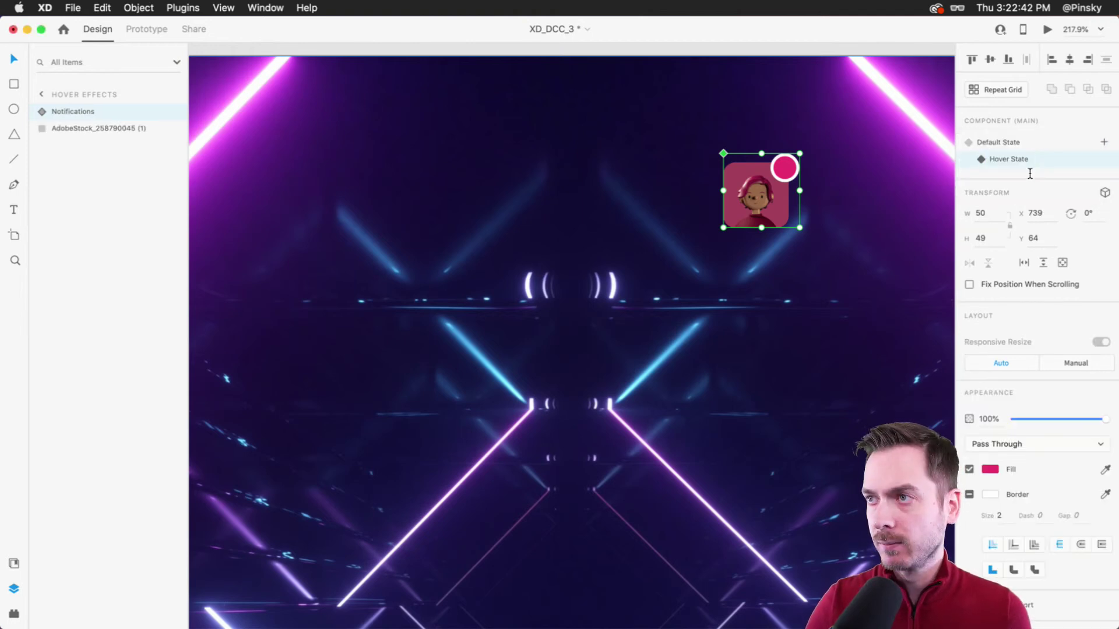
Make the Friends List group visible in the Notifications component's Hover State.
{"action": "left_click", "coordinate": [41, 112]}
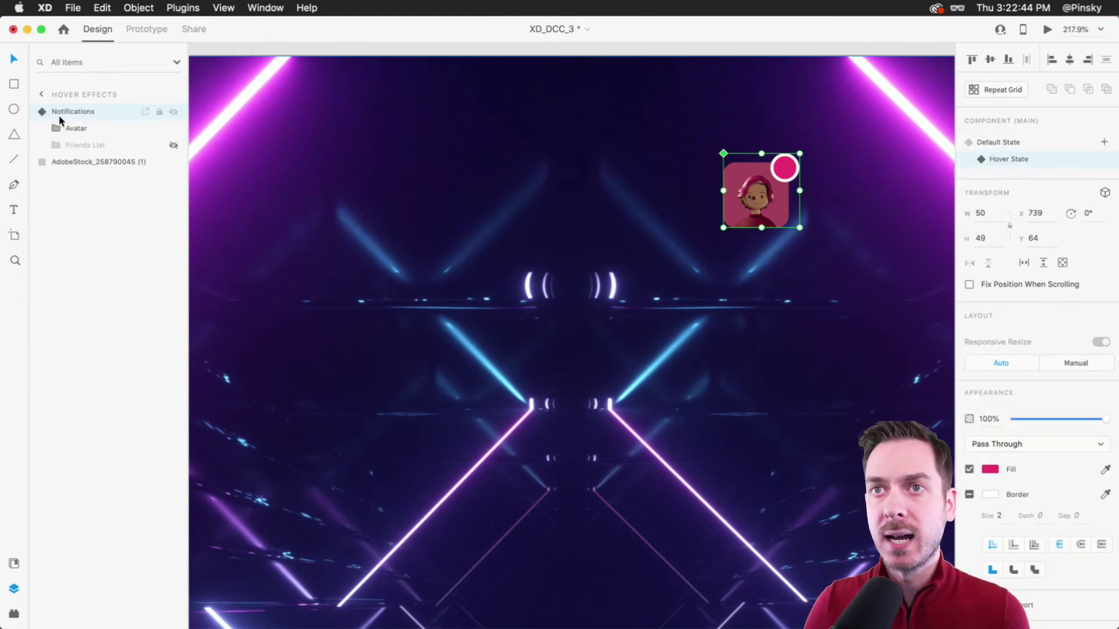
{"action": "left_click", "coordinate": [173, 146]}
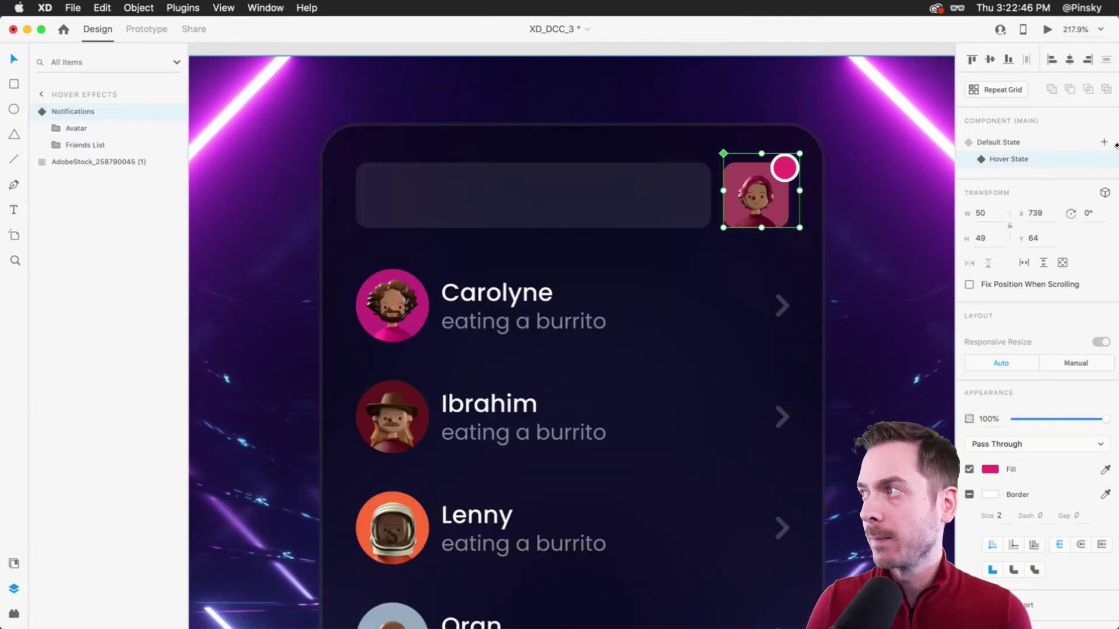
{"action": "left_click", "coordinate": [1039, 144]}
{"action": "left_click", "coordinate": [1028, 159]}
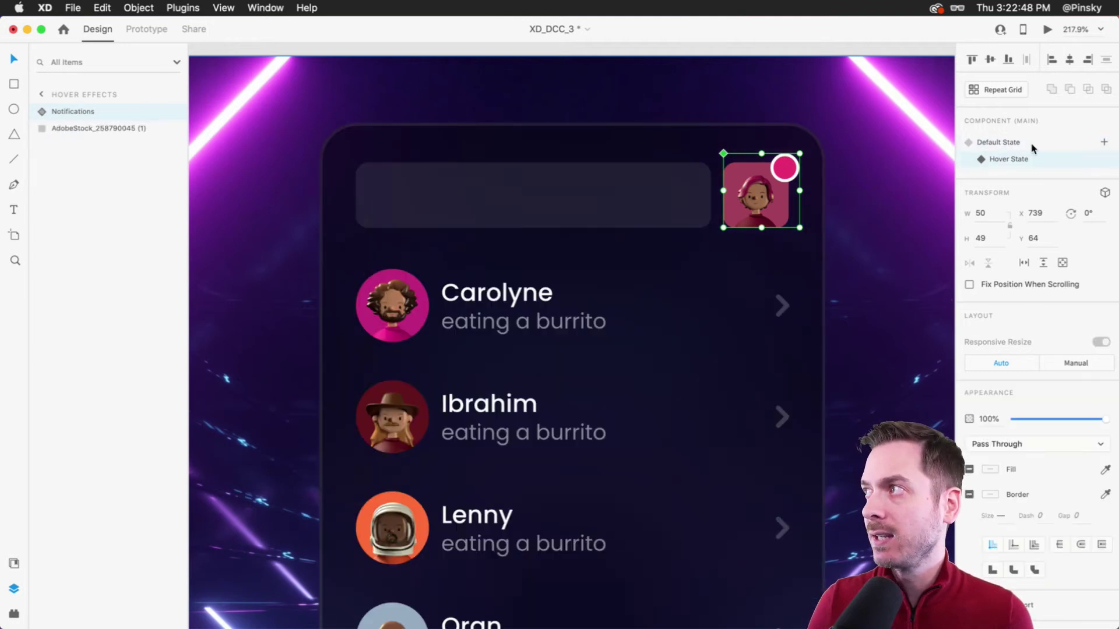
Preview the prototype in the Hover State, switch the component to its Default State, and preview hovering over the avatar.
{"action": "left_click", "coordinate": [1049, 30]}
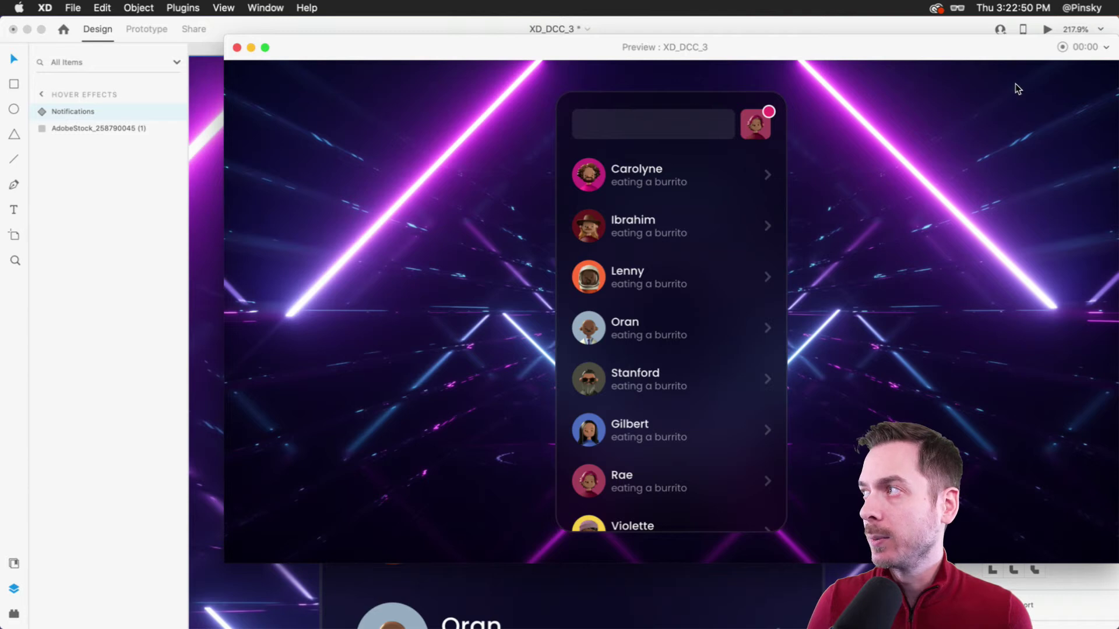
{"action": "key", "text": "super+w"}
{"action": "left_click", "coordinate": [1008, 144]}
{"action": "left_click", "coordinate": [1048, 30]}
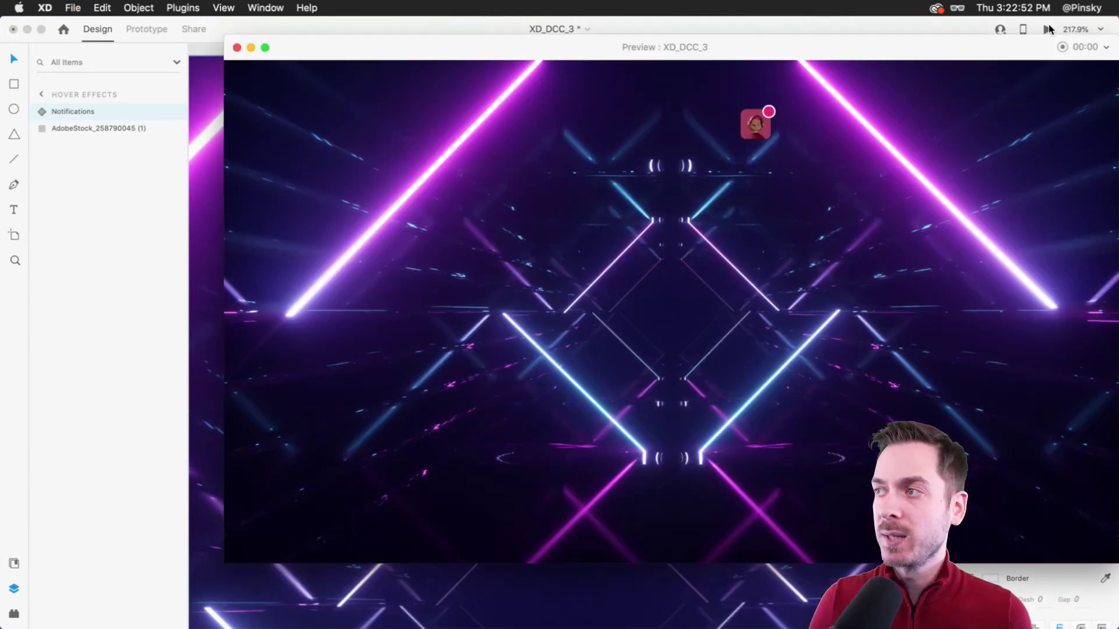
{"action": "mouse_move", "coordinate": [762, 130]}
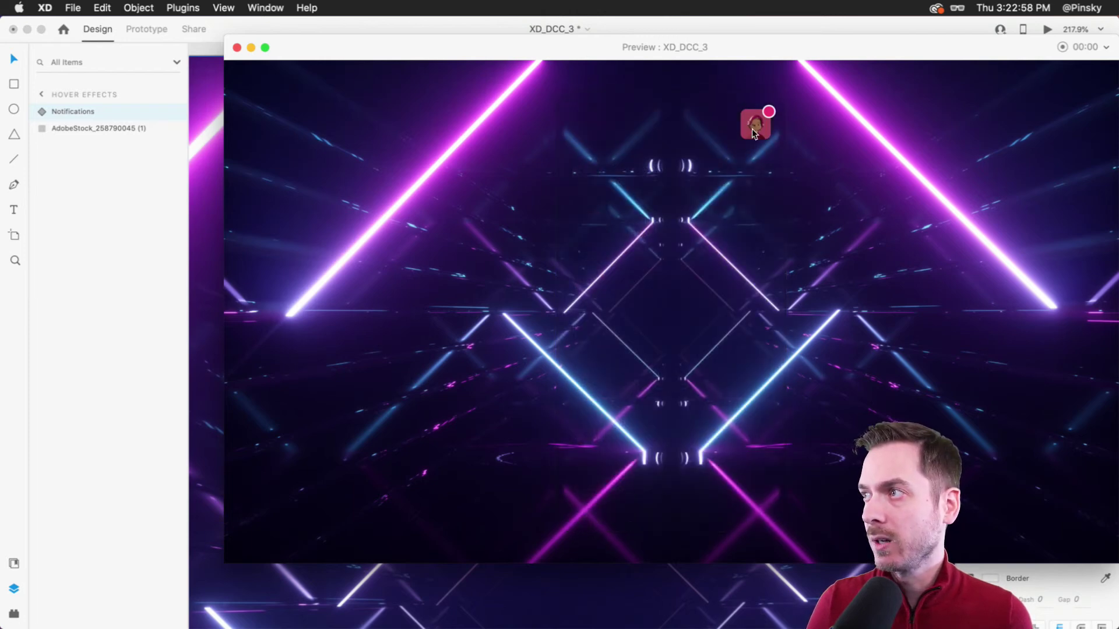
{"action": "left_click", "coordinate": [237, 47]}
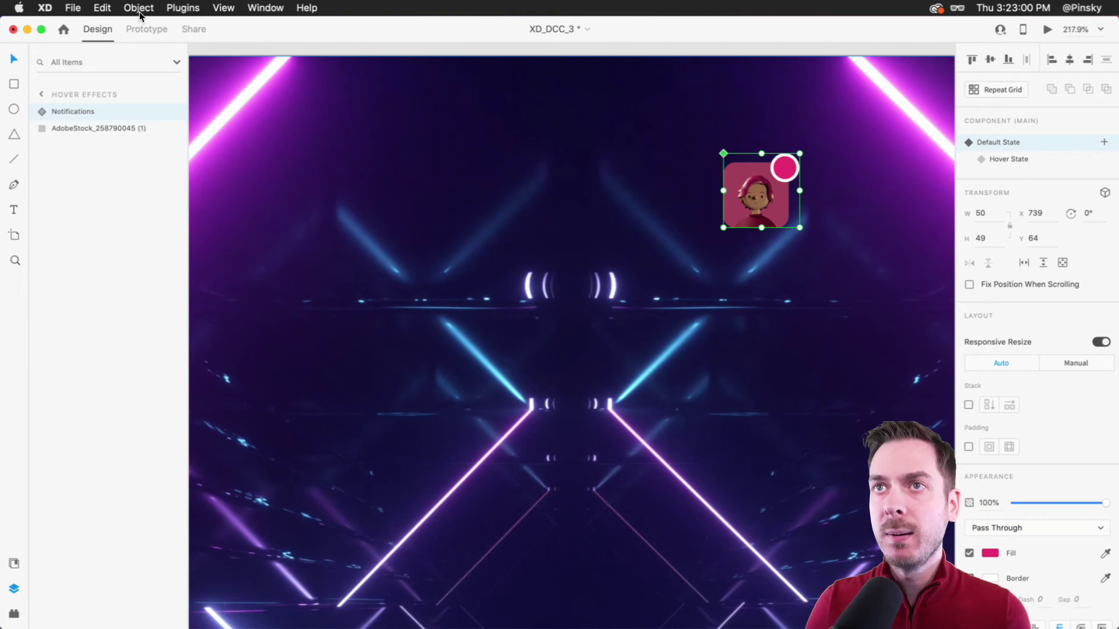
In Prototype mode, set the Notifications component's hover interaction to a Transition to Hover State with animation None.
{"action": "left_click", "coordinate": [141, 29]}
{"action": "left_click", "coordinate": [1003, 236]}
{"action": "left_click", "coordinate": [999, 222]}
{"action": "left_click", "coordinate": [1006, 317]}
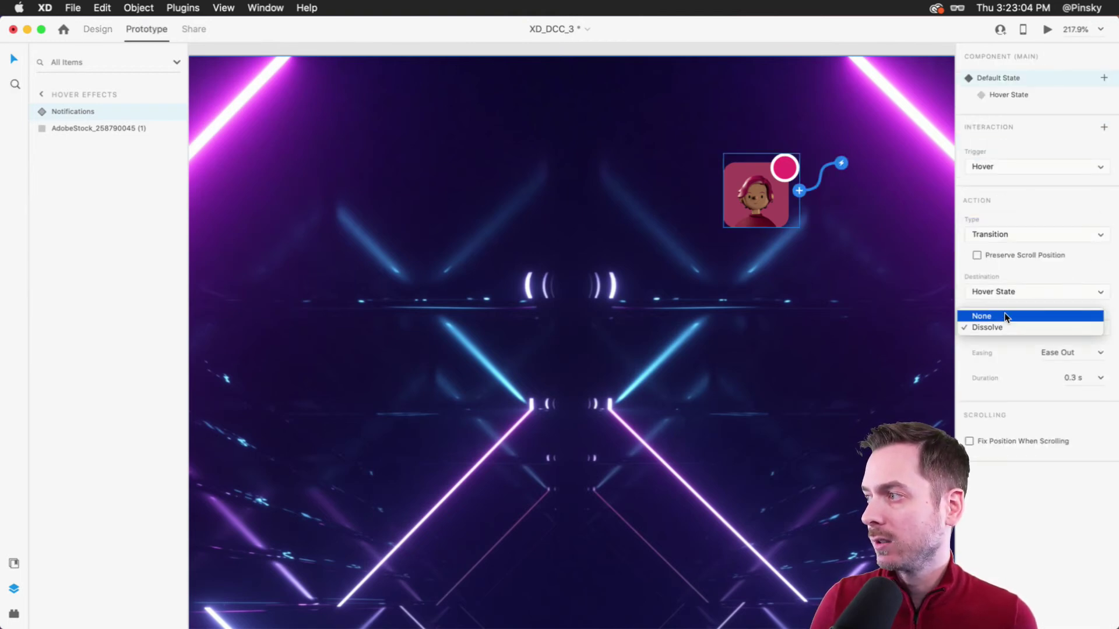
{"action": "left_click", "coordinate": [1002, 315]}
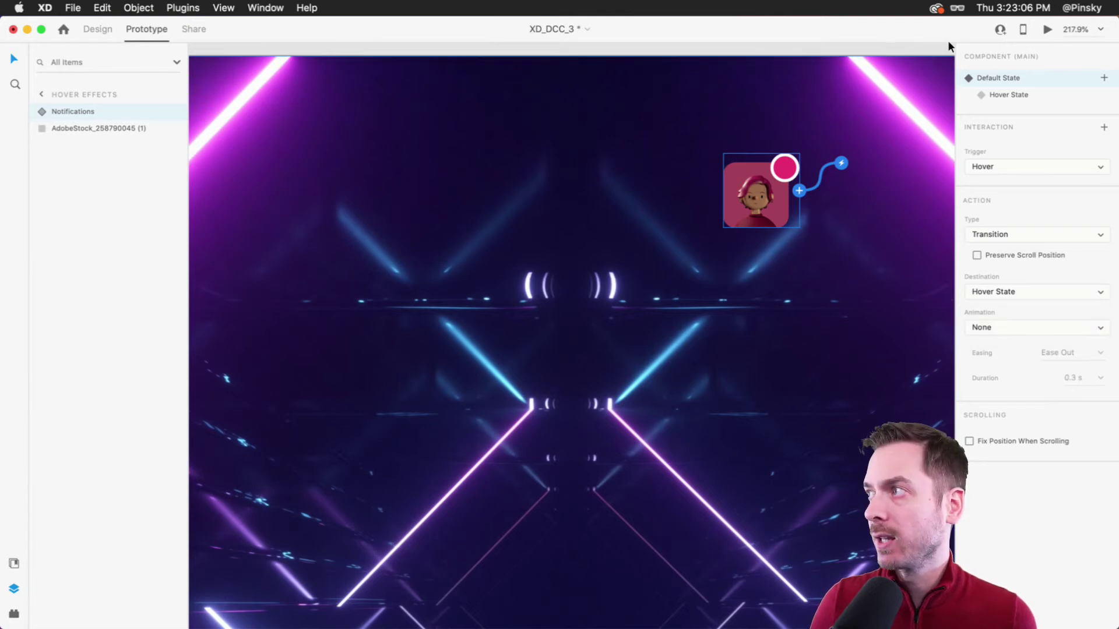
Switch the Notifications component to its Hover State and preview the prototype's friends list.
{"action": "left_click", "coordinate": [1042, 95]}
{"action": "left_click", "coordinate": [561, 319]}
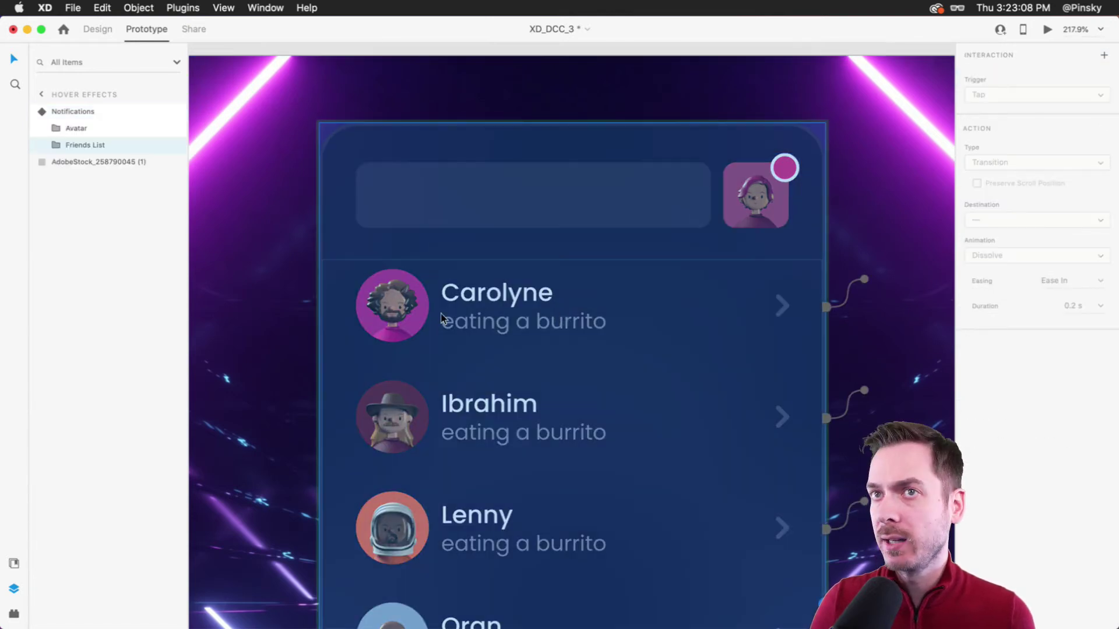
{"action": "left_click", "coordinate": [76, 111]}
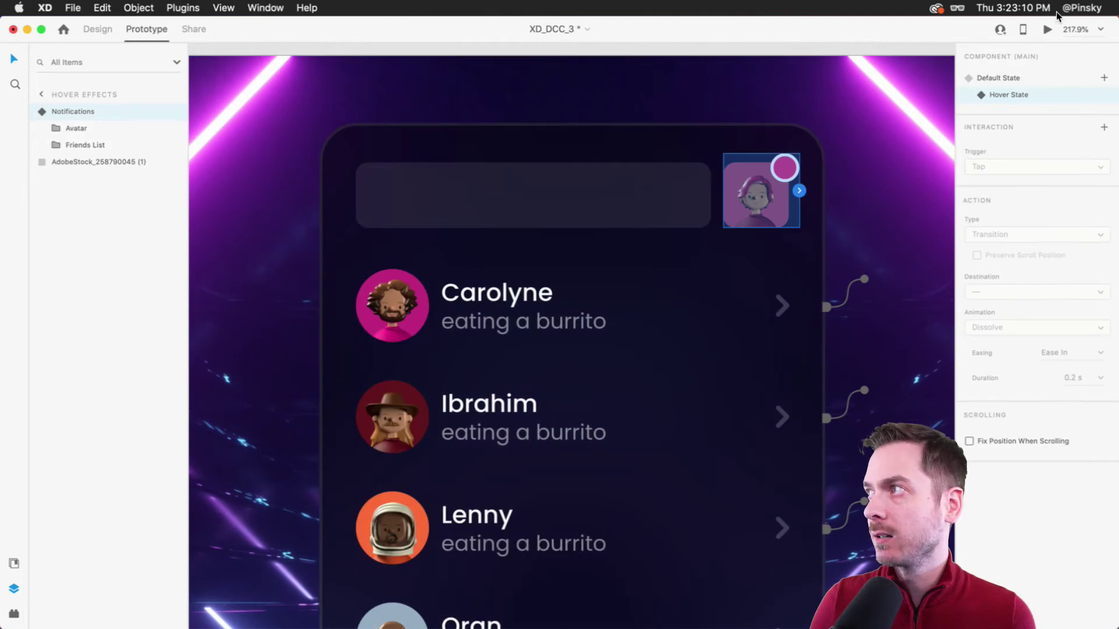
{"action": "left_click", "coordinate": [1047, 29]}
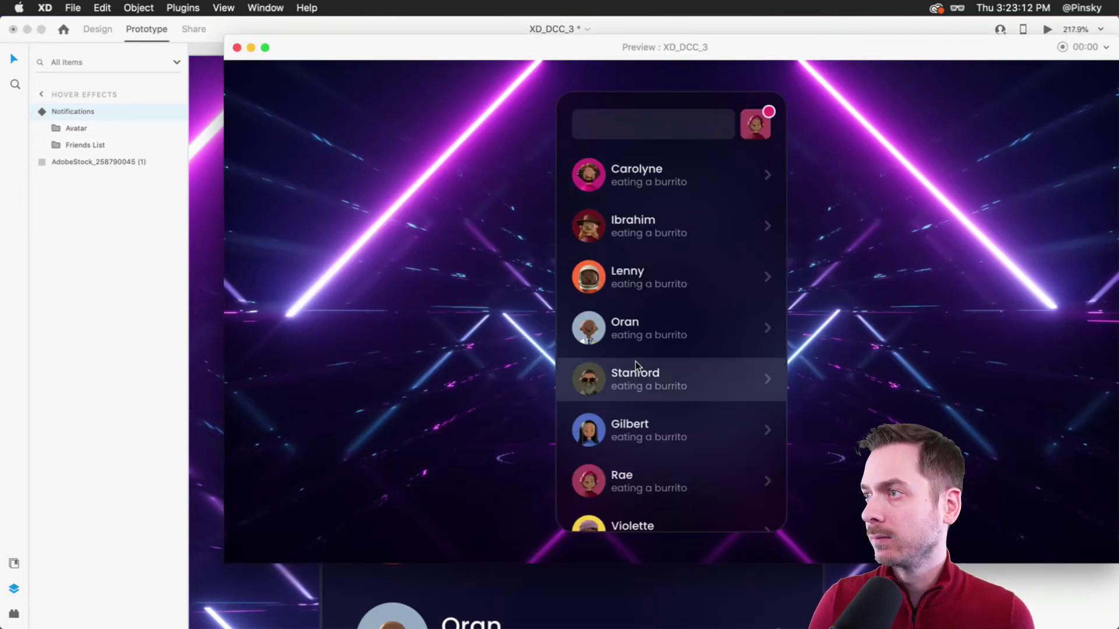
{"action": "key", "text": "super+w"}
Return to Design mode, switch the Notifications component to its Default State, and preview the avatar hover.
{"action": "left_click", "coordinate": [97, 29]}
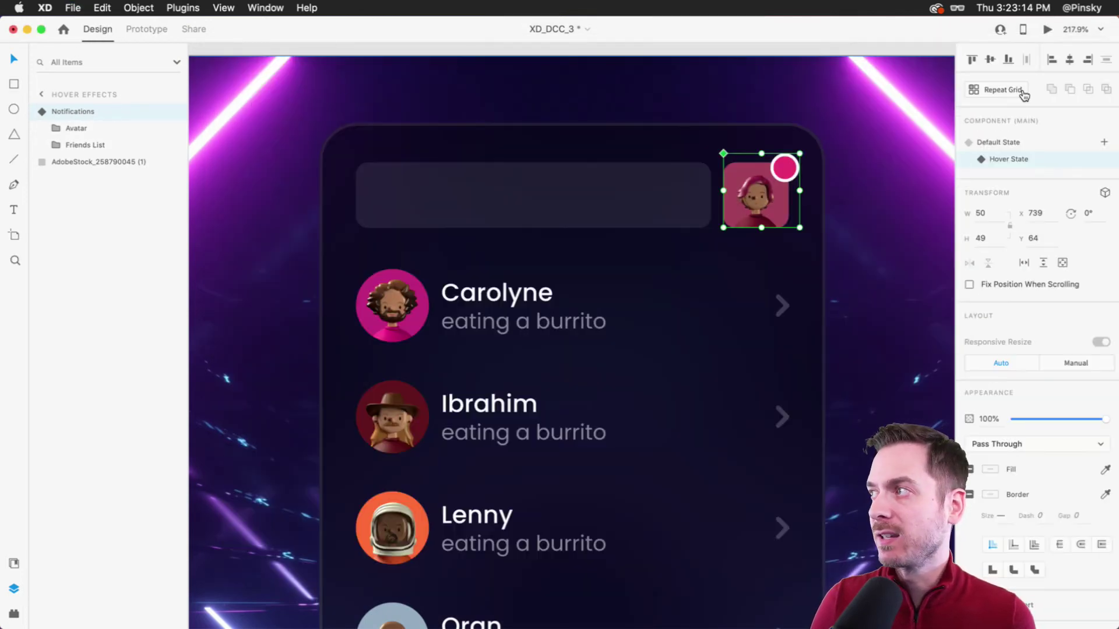
{"action": "left_click", "coordinate": [1020, 142]}
{"action": "left_click", "coordinate": [1047, 29]}
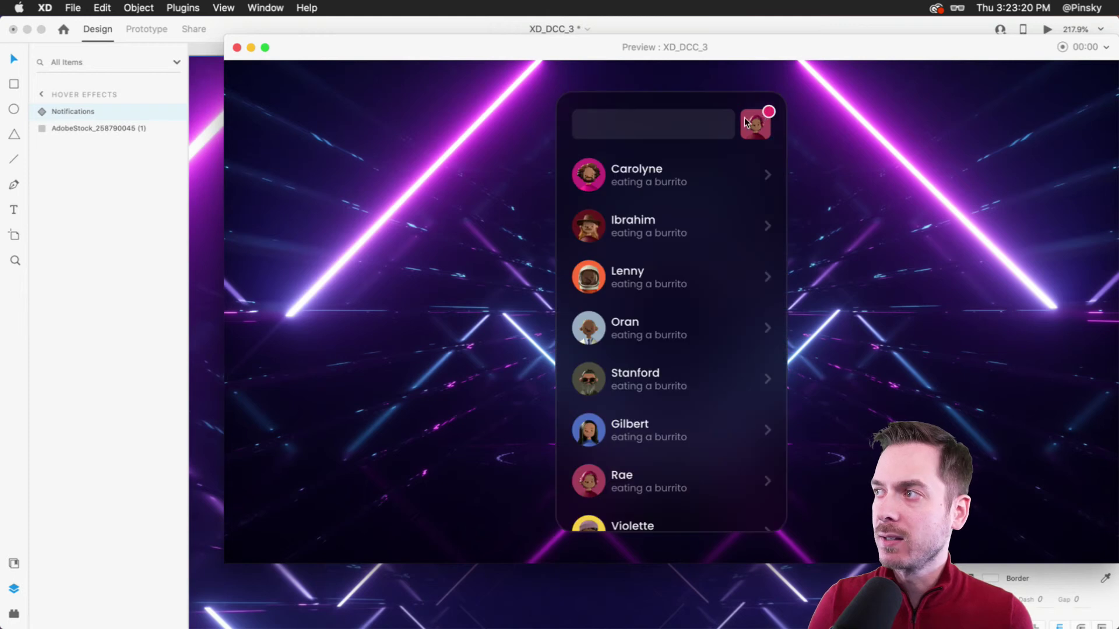
{"action": "left_click", "coordinate": [237, 47]}
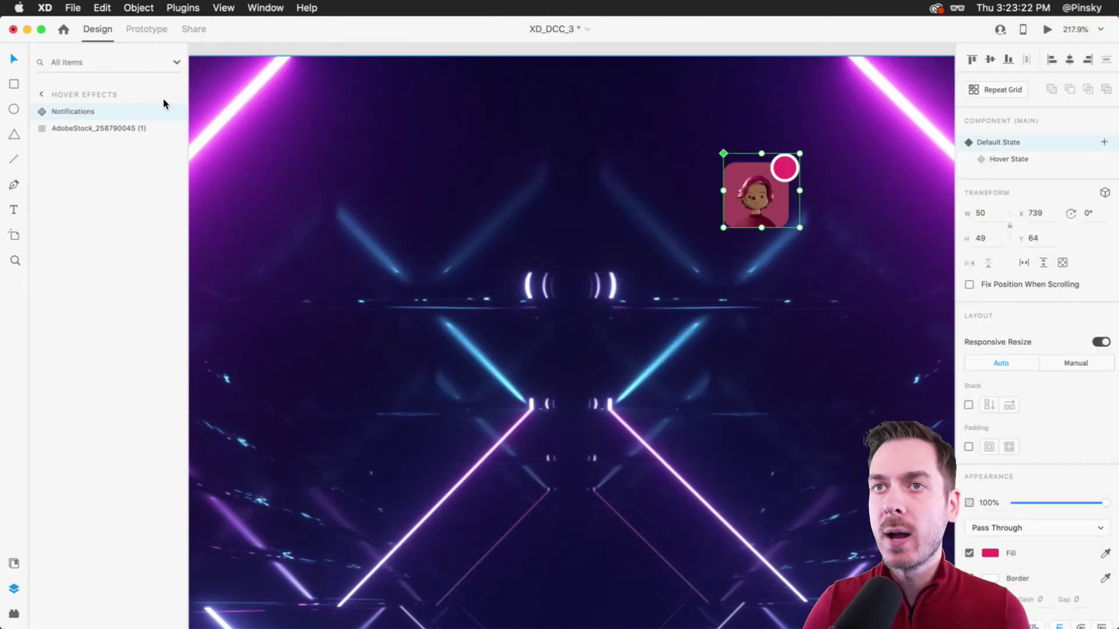
In the Default State, unhide the Friends List group and set its opacity to 0%.
{"action": "left_click", "coordinate": [42, 111]}
{"action": "left_click", "coordinate": [174, 145]}
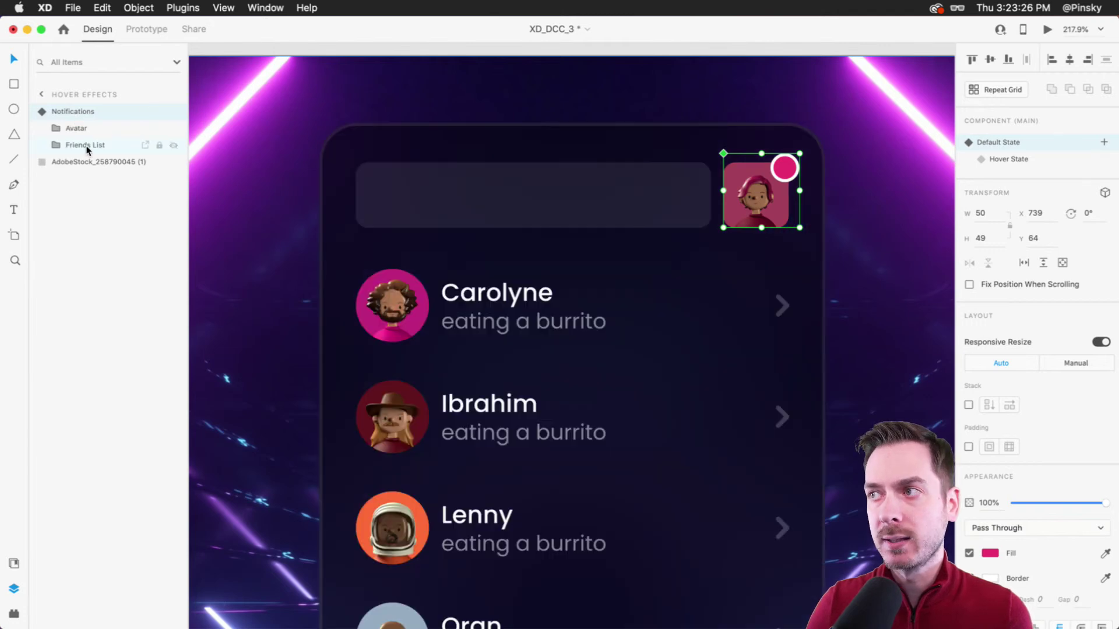
{"action": "left_click", "coordinate": [87, 146]}
{"action": "left_click_drag", "start_coordinate": [1096, 499], "coordinate": [984, 502]}
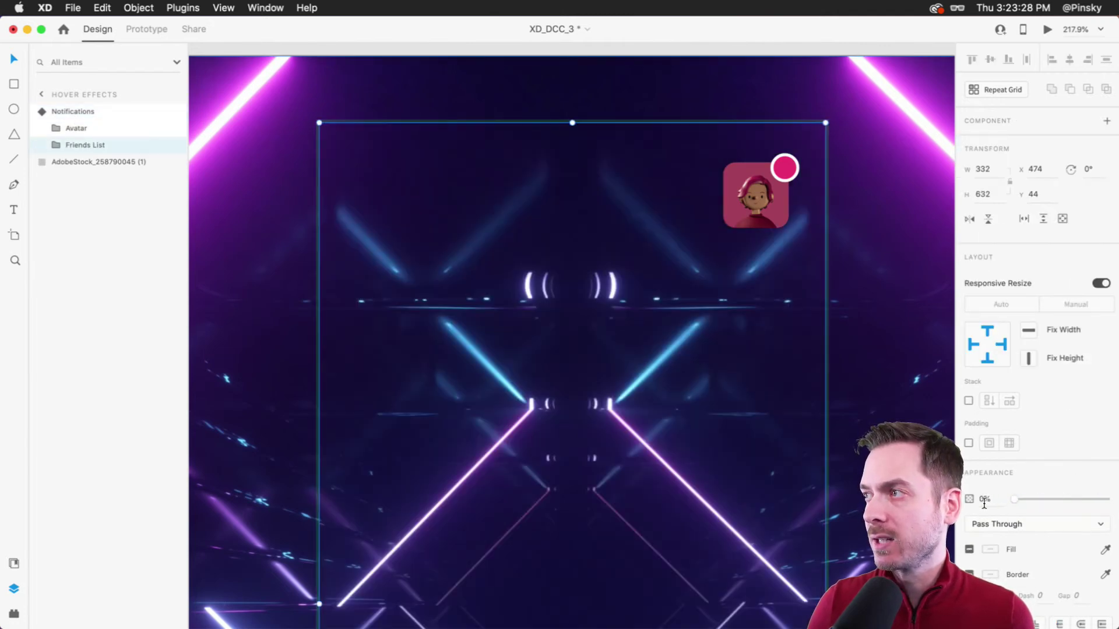
Preview the avatar hover, and in the Notifications component's Hover State set the Friends List group's opacity to 100%.
{"action": "left_click", "coordinate": [1048, 29]}
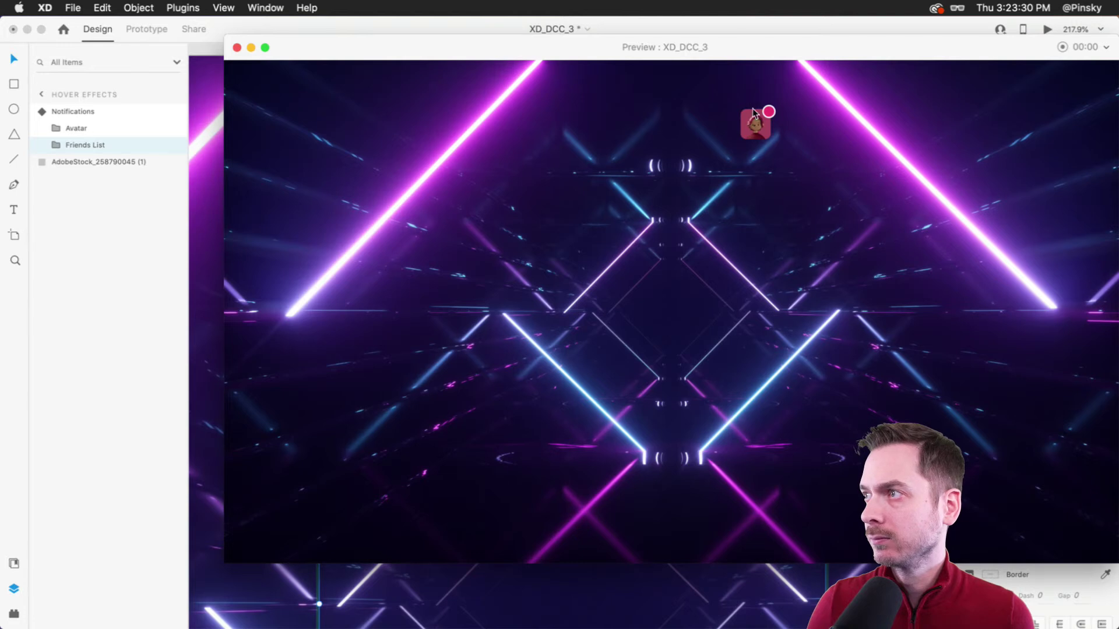
{"action": "key", "text": "super+w"}
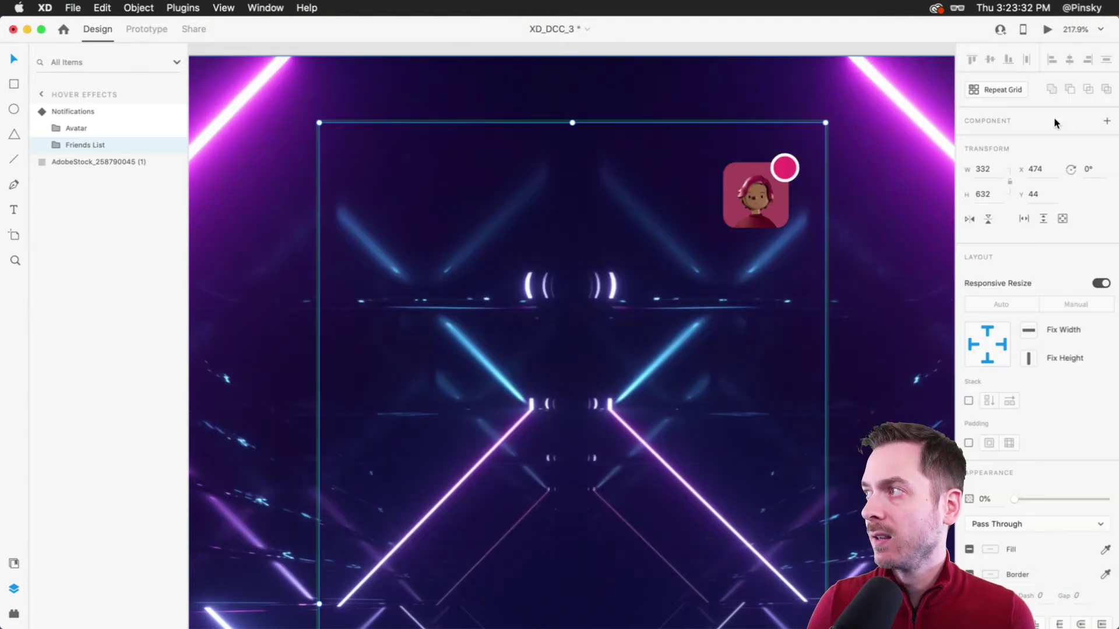
{"action": "left_click", "coordinate": [73, 111]}
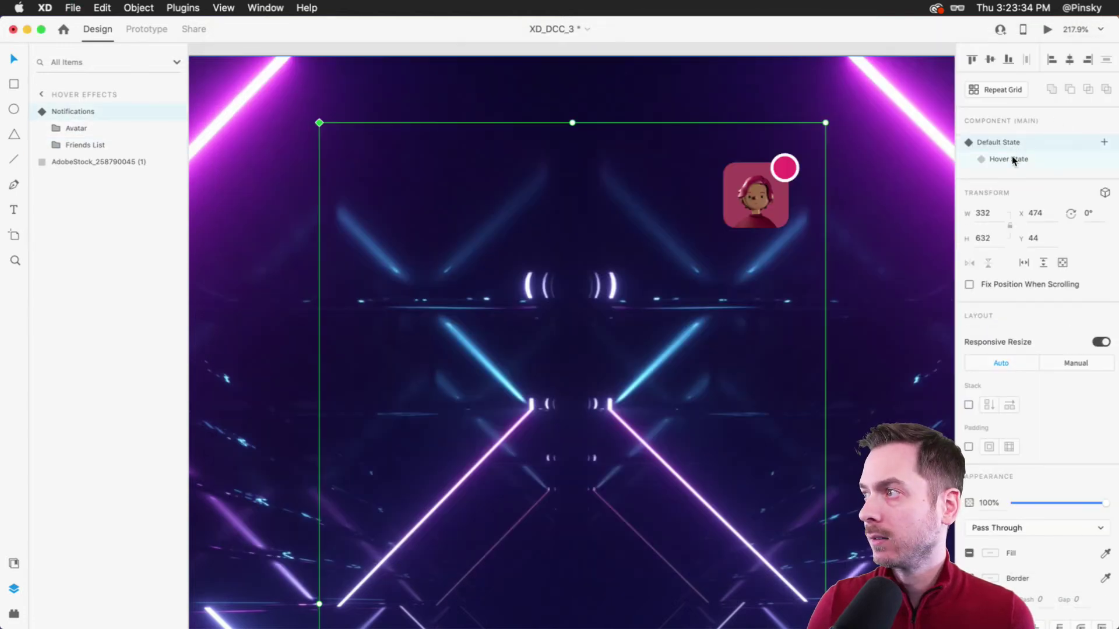
{"action": "left_click", "coordinate": [1013, 161]}
{"action": "left_click", "coordinate": [36, 112]}
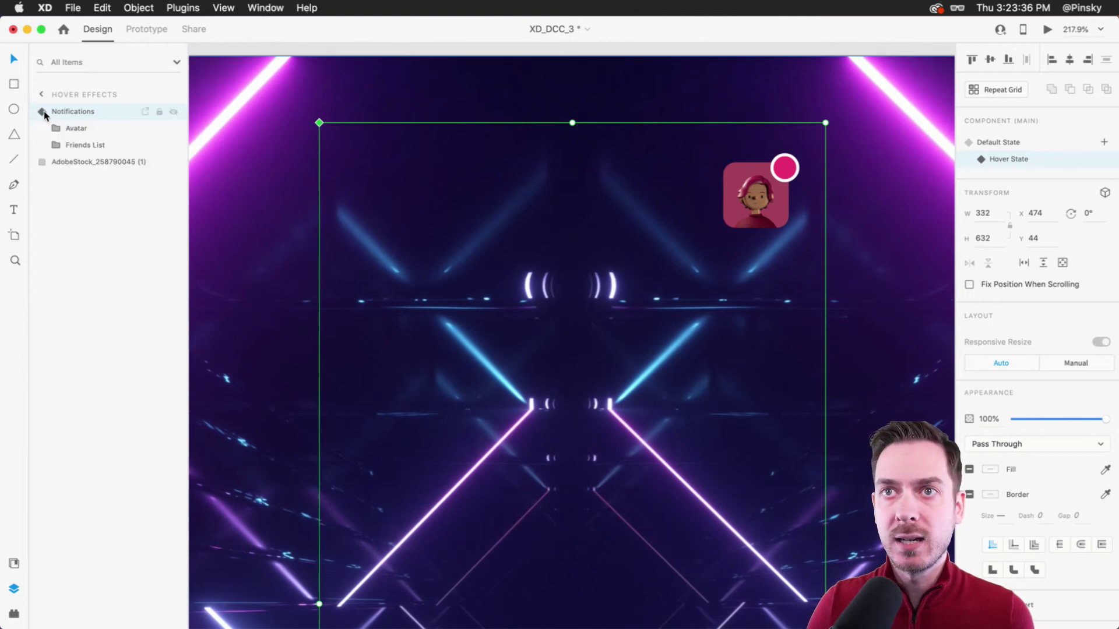
{"action": "left_click", "coordinate": [85, 145]}
{"action": "left_click_drag", "start_coordinate": [1053, 417], "coordinate": [1106, 415]}
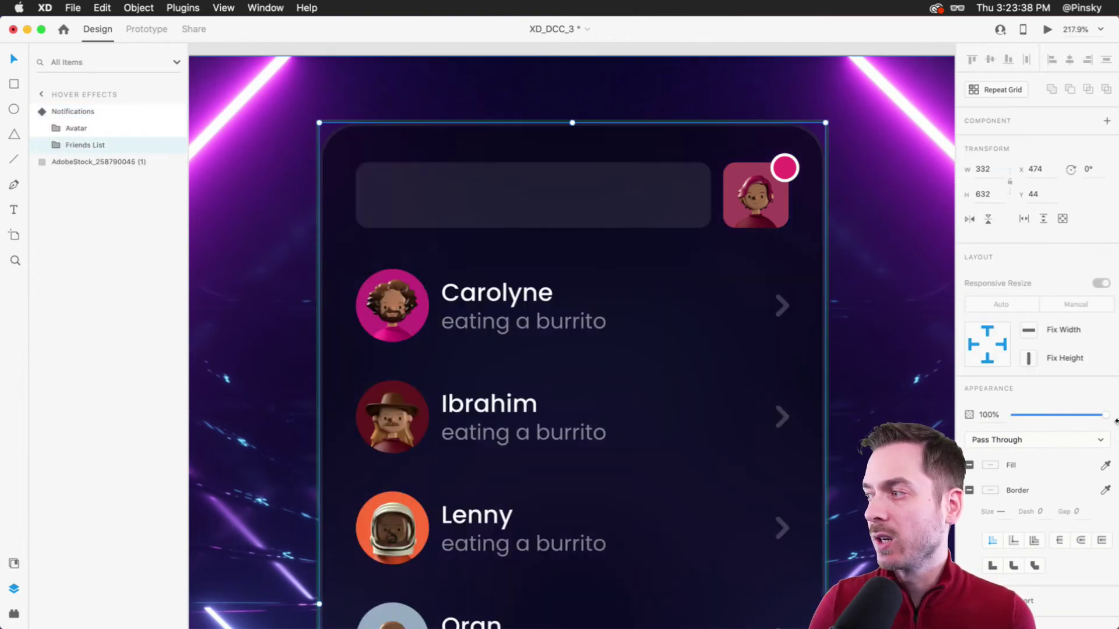
{"action": "key", "text": "Escape"}
Switch the Notifications component to its Default State and preview the friends list hover in the prototype.
{"action": "left_click", "coordinate": [994, 142]}
{"action": "left_click", "coordinate": [1045, 29]}
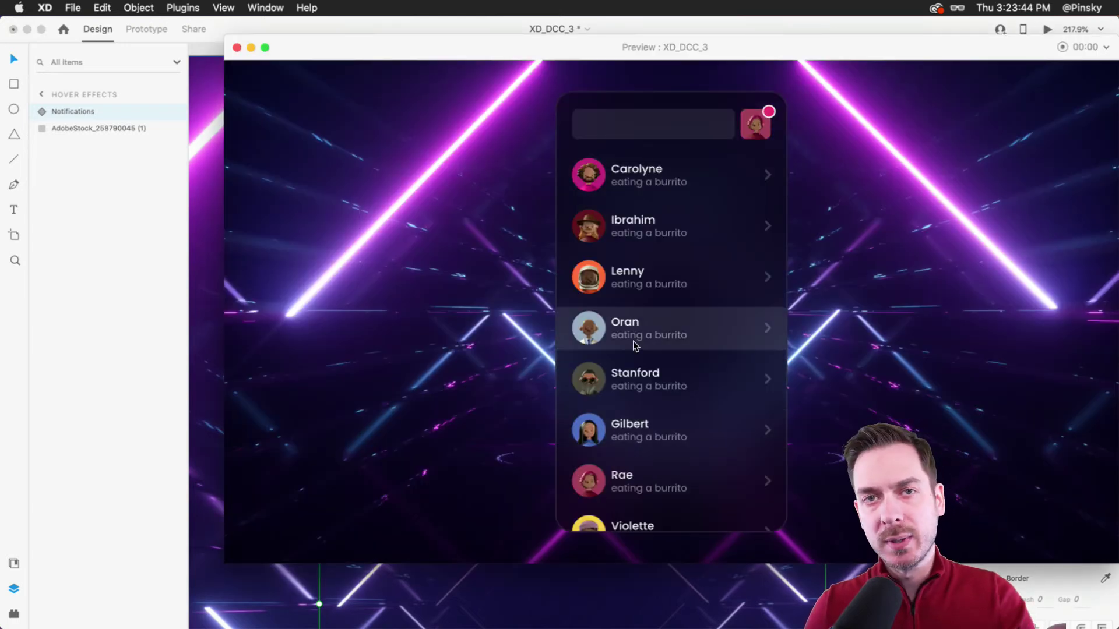
{"action": "key", "text": "super+w"}
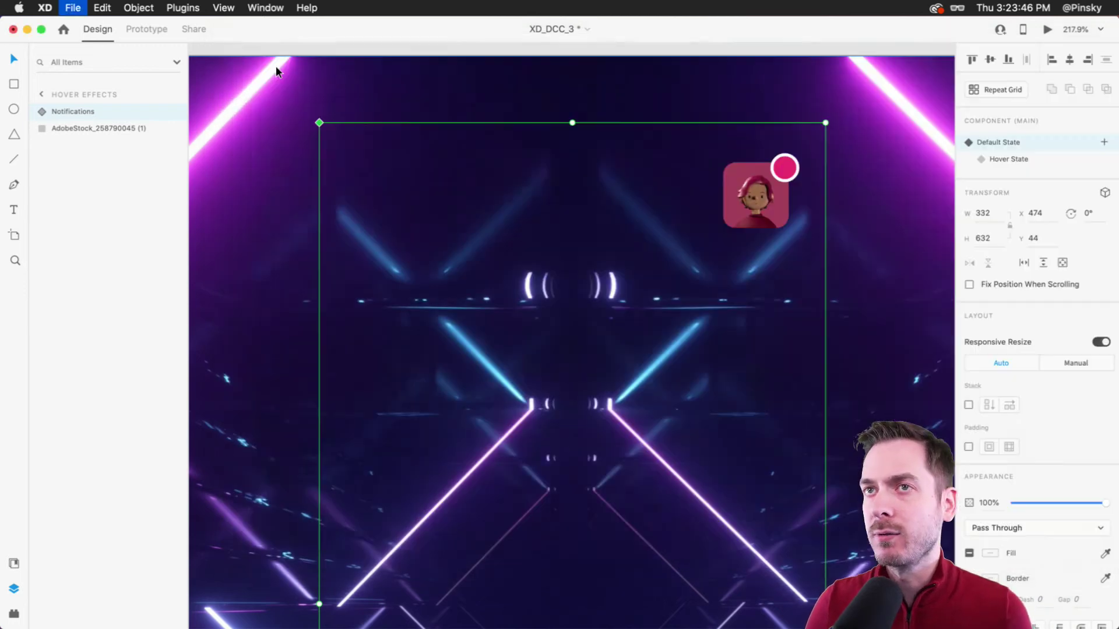
In the Default State, try the Friends List group at 100% opacity but hidden, and undo the hiding.
{"action": "left_click", "coordinate": [42, 111]}
{"action": "left_click", "coordinate": [85, 145]}
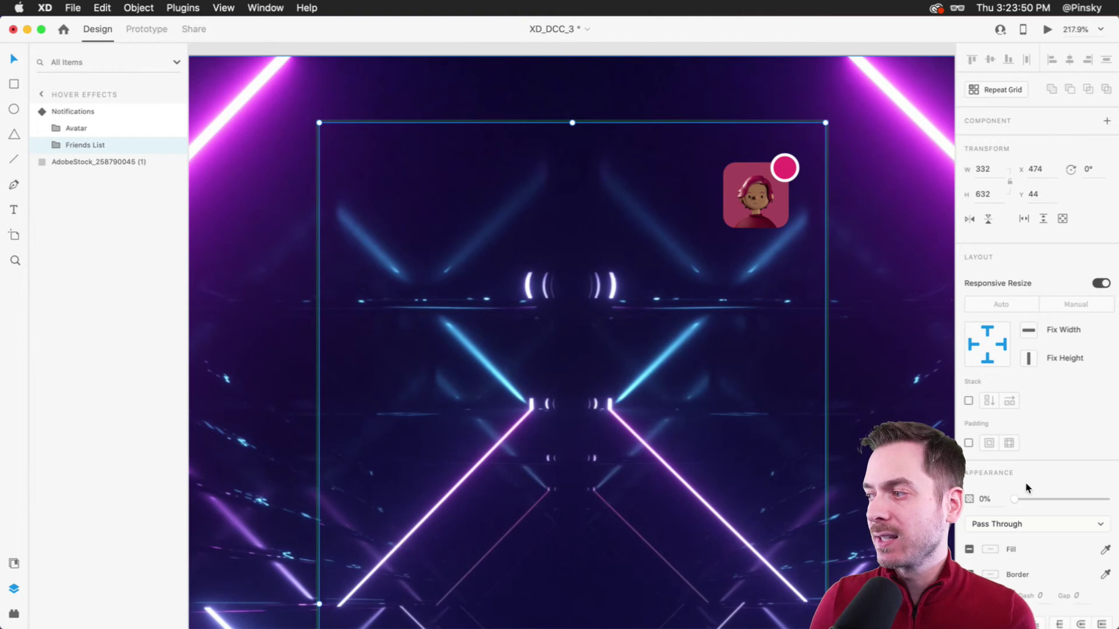
{"action": "left_click_drag", "start_coordinate": [1014, 500], "coordinate": [1106, 499]}
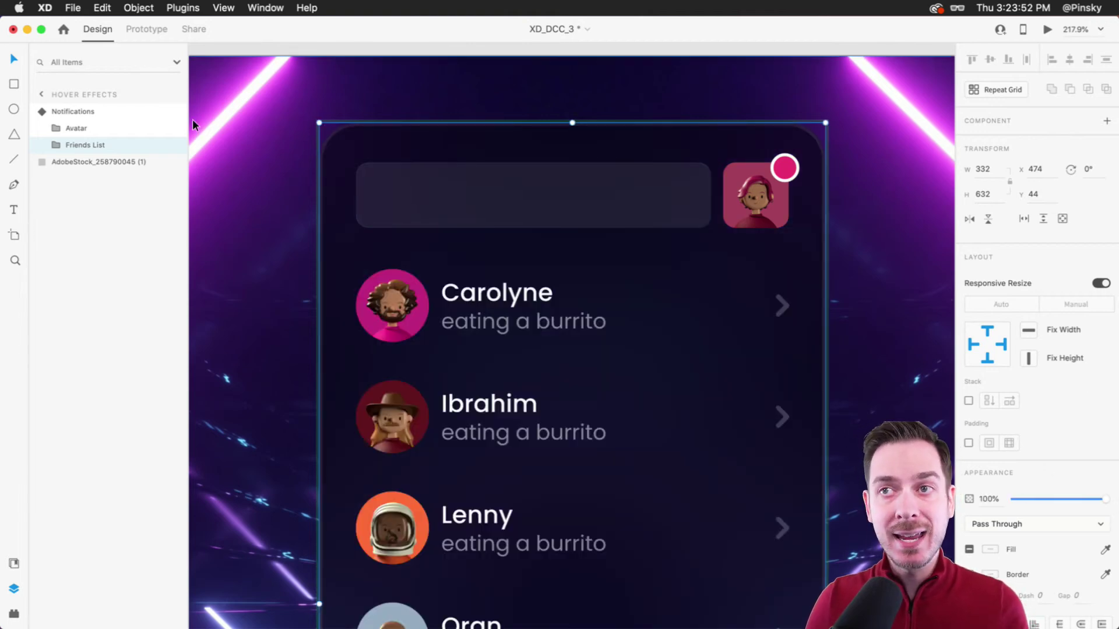
{"action": "left_click", "coordinate": [173, 145]}
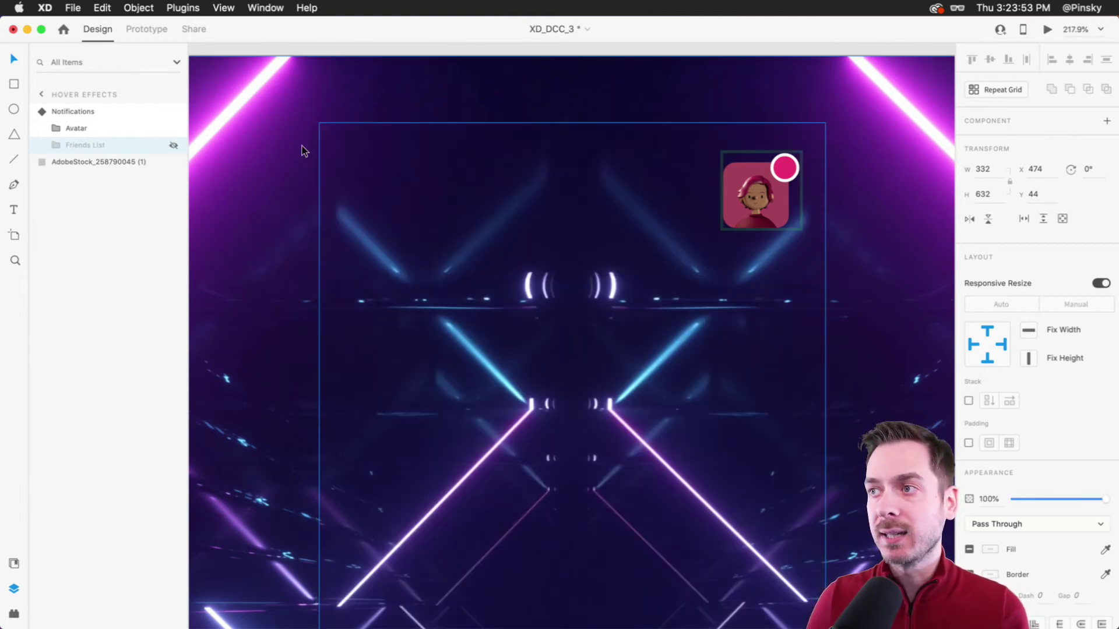
{"action": "left_click", "coordinate": [848, 192]}
{"action": "left_click", "coordinate": [799, 193]}
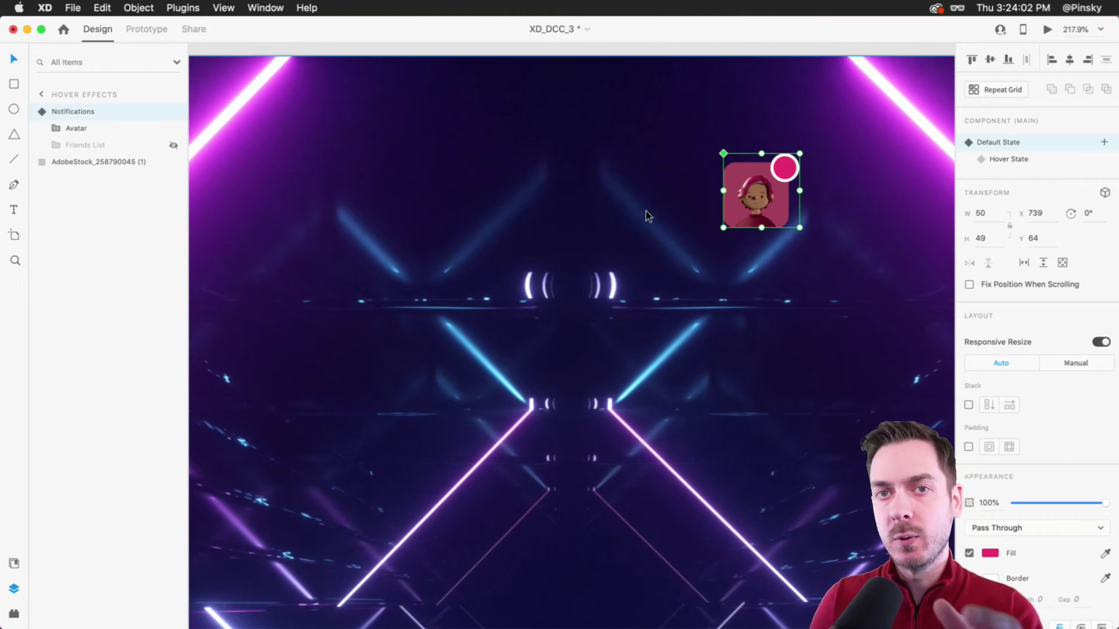
{"action": "key", "text": "super+z"}
Set the Default State's Friends List opacity to 0% and preview hovering over its transparent area.
{"action": "left_click", "coordinate": [87, 145]}
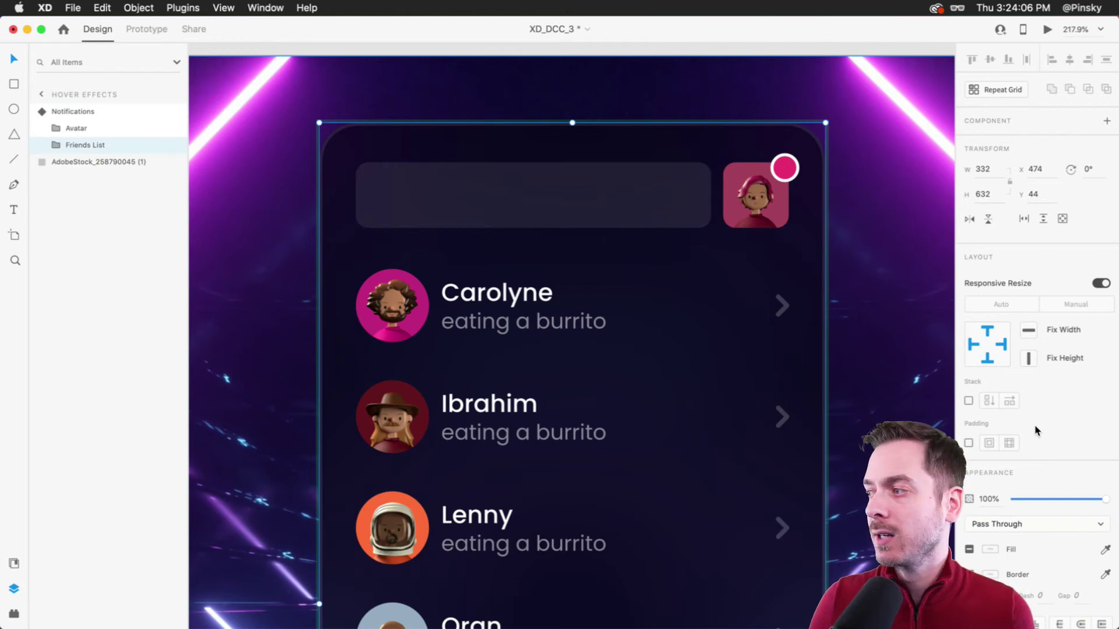
{"action": "left_click_drag", "start_coordinate": [1106, 500], "coordinate": [1012, 499]}
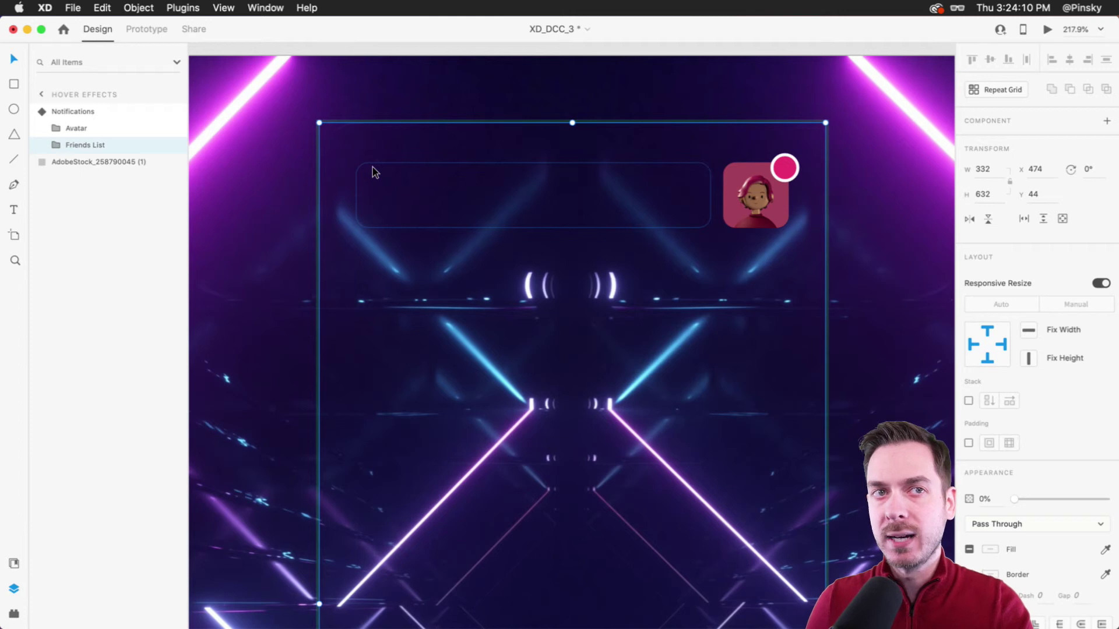
{"action": "left_click", "coordinate": [1048, 29]}
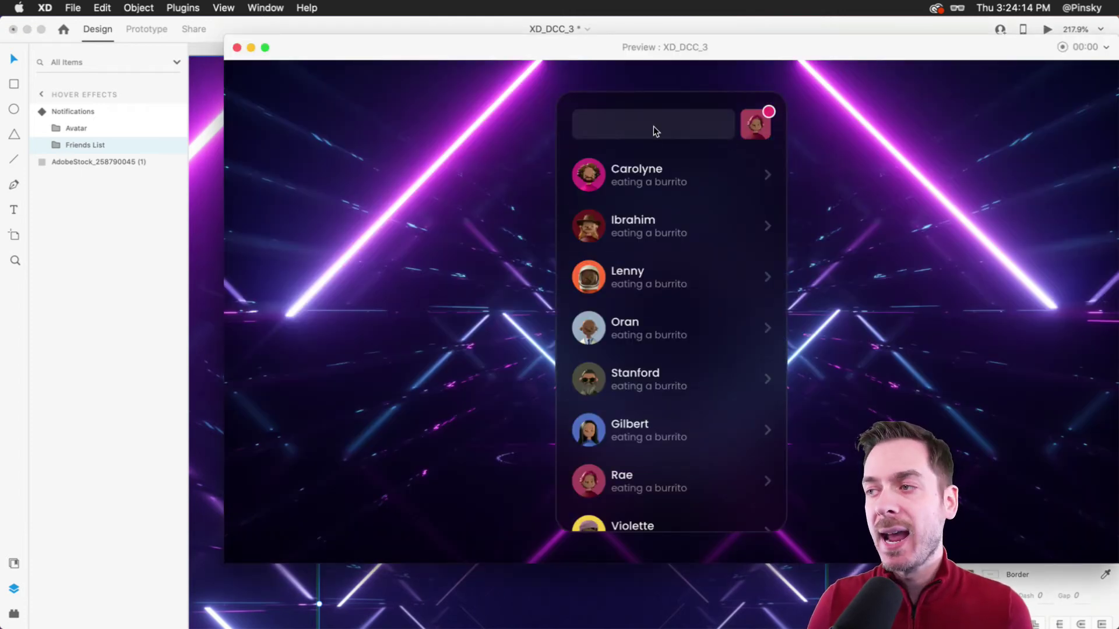
{"action": "key", "text": "super+w"}
Move the Notifications component to the artboard's top-right corner at X 948, Y 0.
{"action": "scroll", "coordinate": [366, 246], "scroll_direction": "down", "scroll_amount": 5}
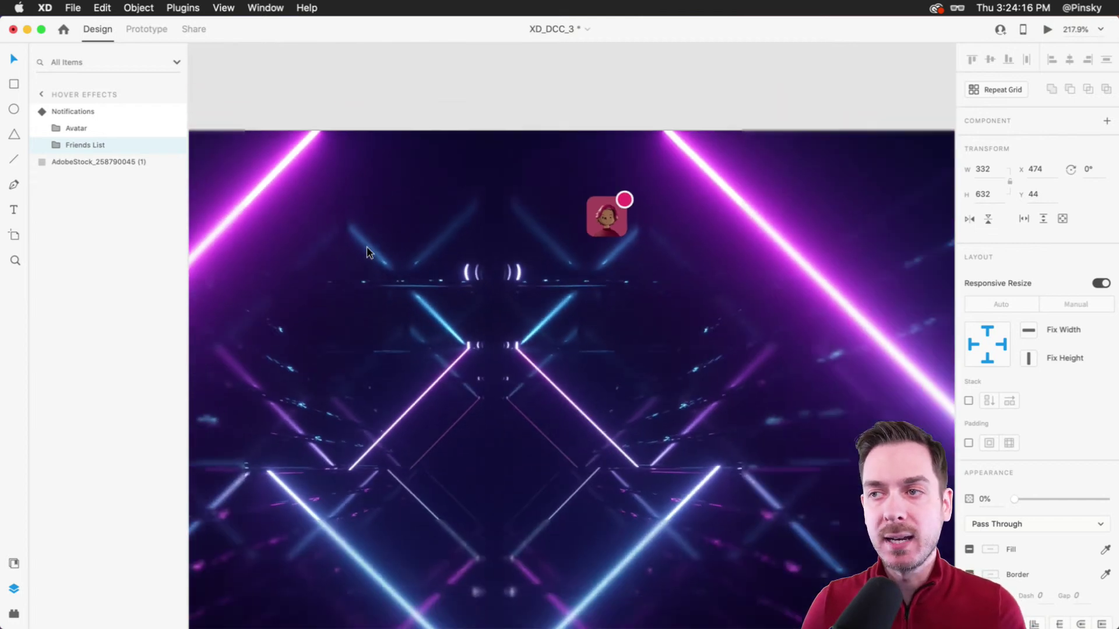
{"action": "scroll", "coordinate": [460, 214], "scroll_direction": "down", "scroll_amount": 2}
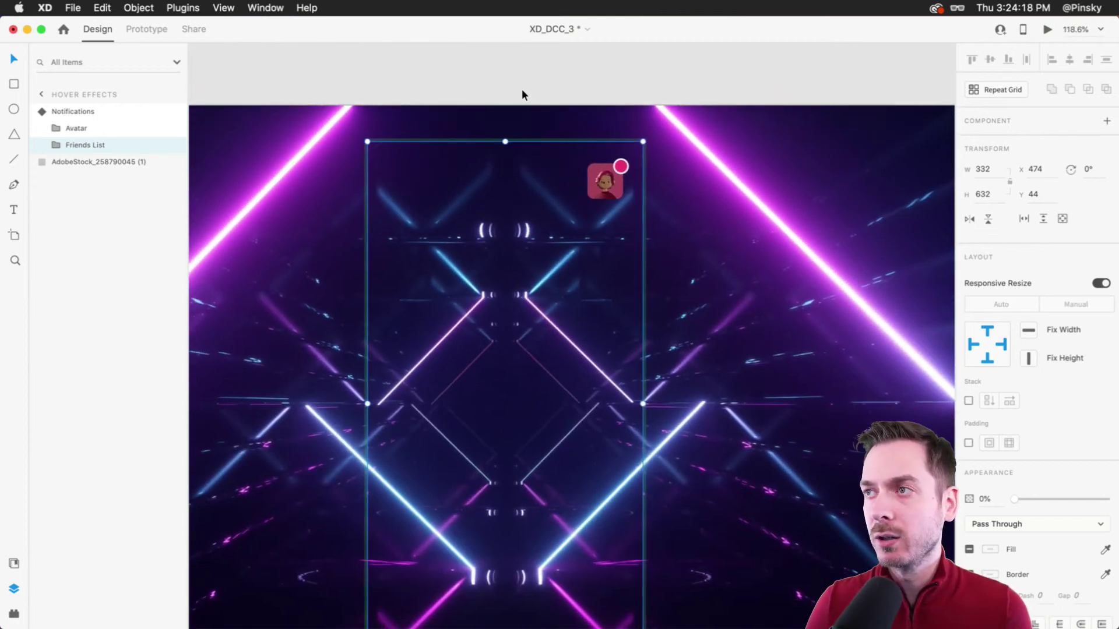
{"action": "left_click", "coordinate": [613, 200]}
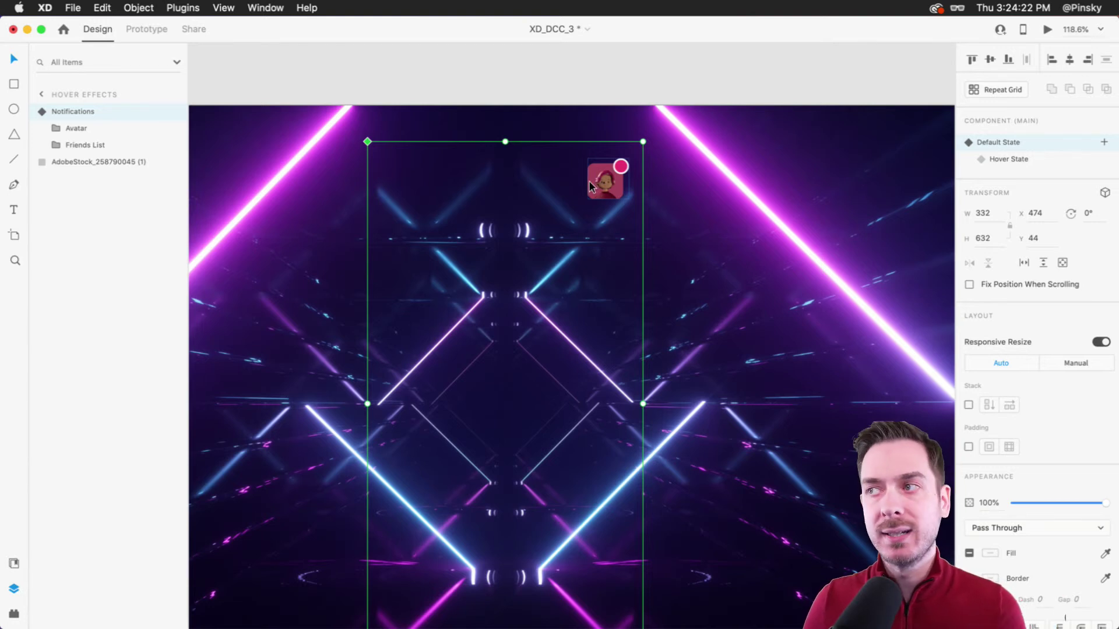
{"action": "scroll", "coordinate": [581, 184], "scroll_direction": "down", "scroll_amount": 3}
{"action": "left_click_drag", "start_coordinate": [587, 181], "coordinate": [827, 159]}
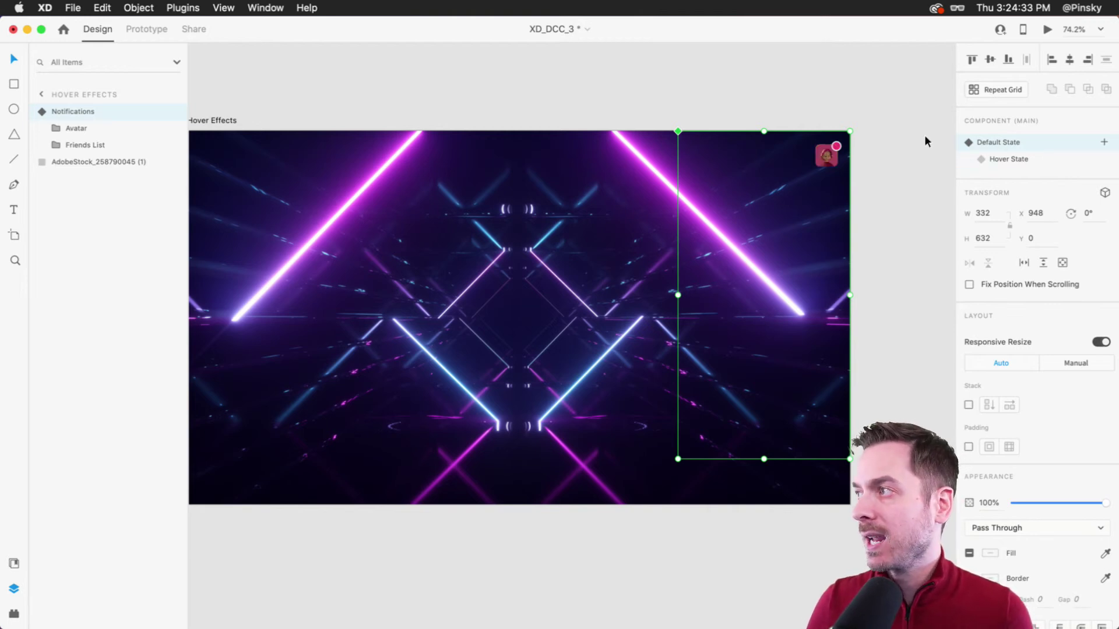
In the Default State, set the Friends List opacity to 100% and move the group just beyond the artboard's right edge.
{"action": "left_click", "coordinate": [80, 149]}
{"action": "left_click_drag", "start_coordinate": [1052, 500], "coordinate": [1110, 499]}
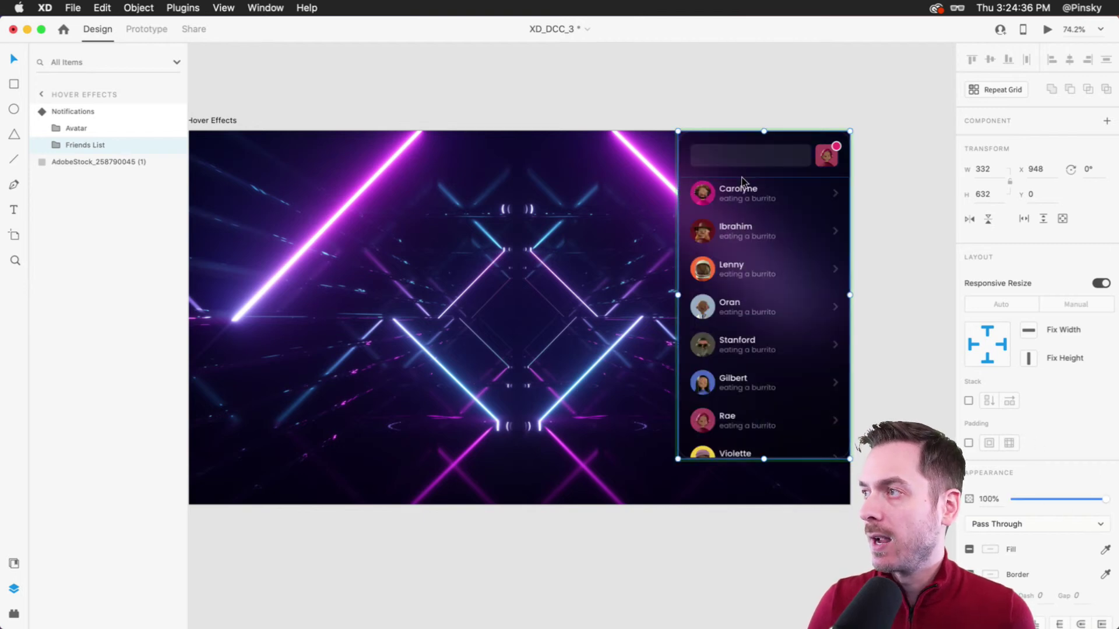
{"action": "left_click_drag", "start_coordinate": [716, 137], "coordinate": [883, 142]}
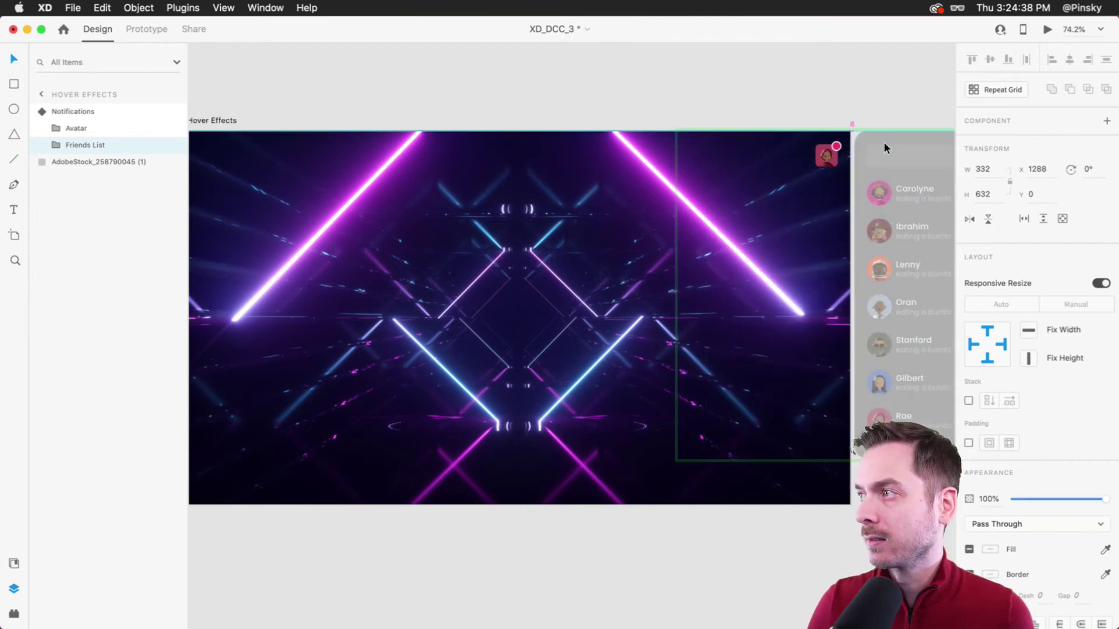
{"action": "key", "text": "Escape"}
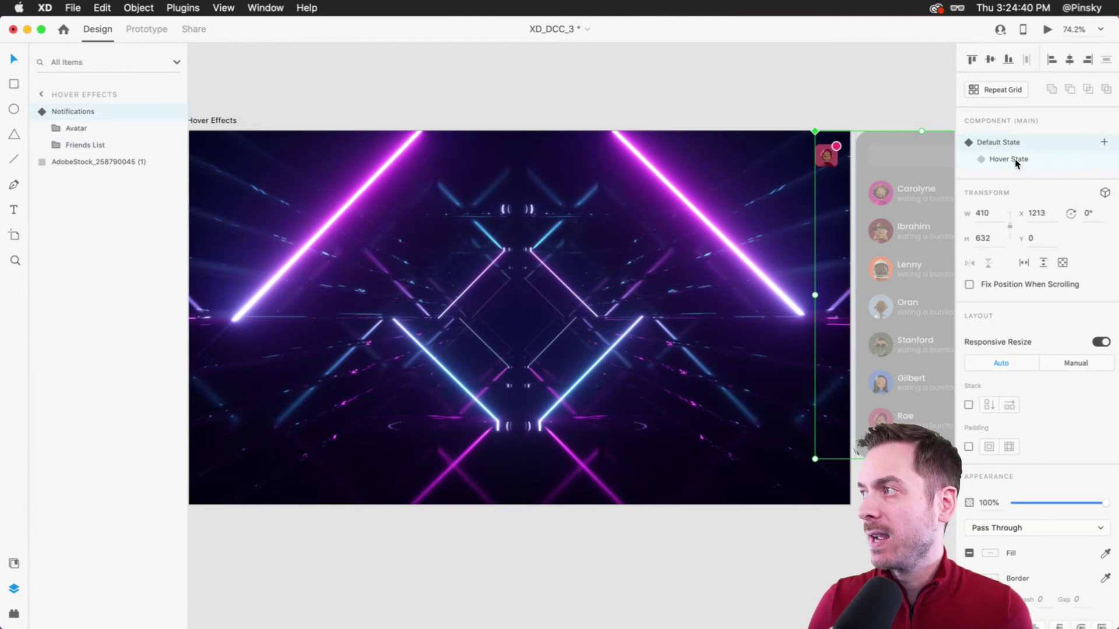
In the Hover State, move the Friends List group back onto the artboard behind the avatar, at X 943, Y 0.
{"action": "left_click_drag", "start_coordinate": [887, 134], "coordinate": [756, 115]}
{"action": "scroll", "coordinate": [776, 140], "scroll_direction": "up", "scroll_amount": 5}
{"action": "scroll", "coordinate": [755, 115], "scroll_direction": "down", "scroll_amount": 5}
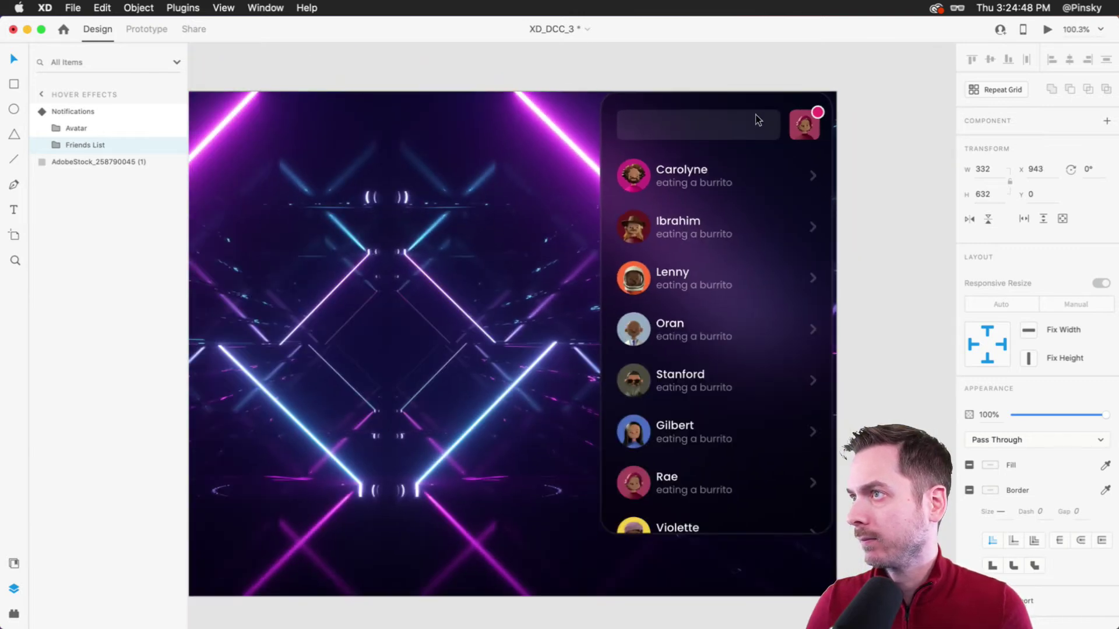
{"action": "left_click", "coordinate": [667, 100]}
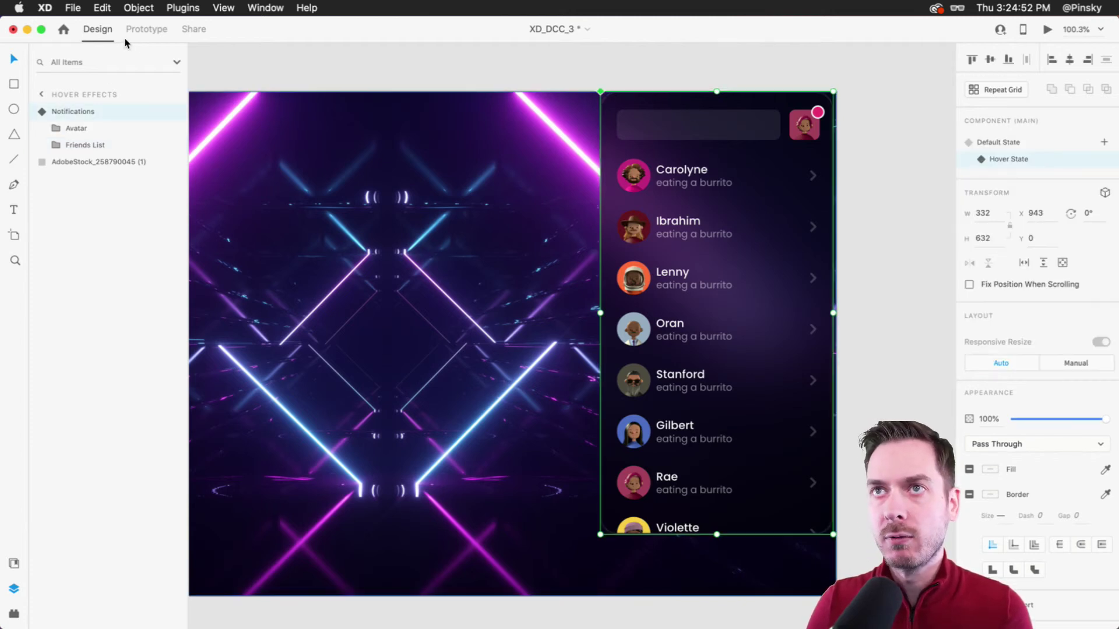
In Prototype mode, set the Default State's hover interaction to Auto-Animate to the Hover State with Ease In-Out easing and 0.6 s duration.
{"action": "left_click", "coordinate": [1005, 144]}
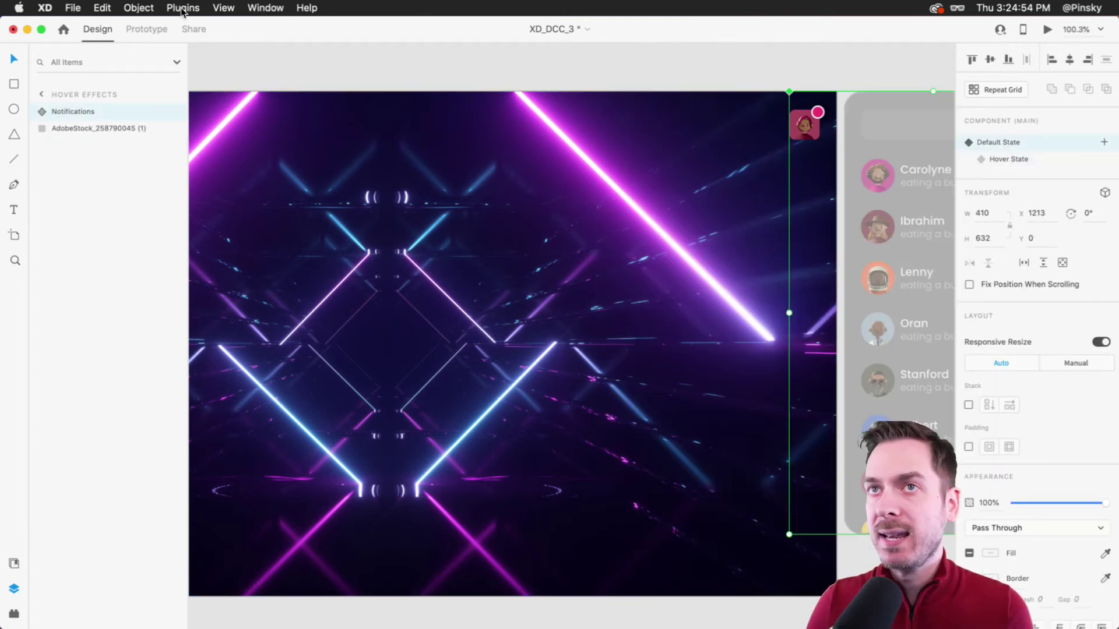
{"action": "left_click", "coordinate": [146, 29]}
{"action": "scroll", "coordinate": [652, 134], "scroll_direction": "right", "scroll_amount": 5}
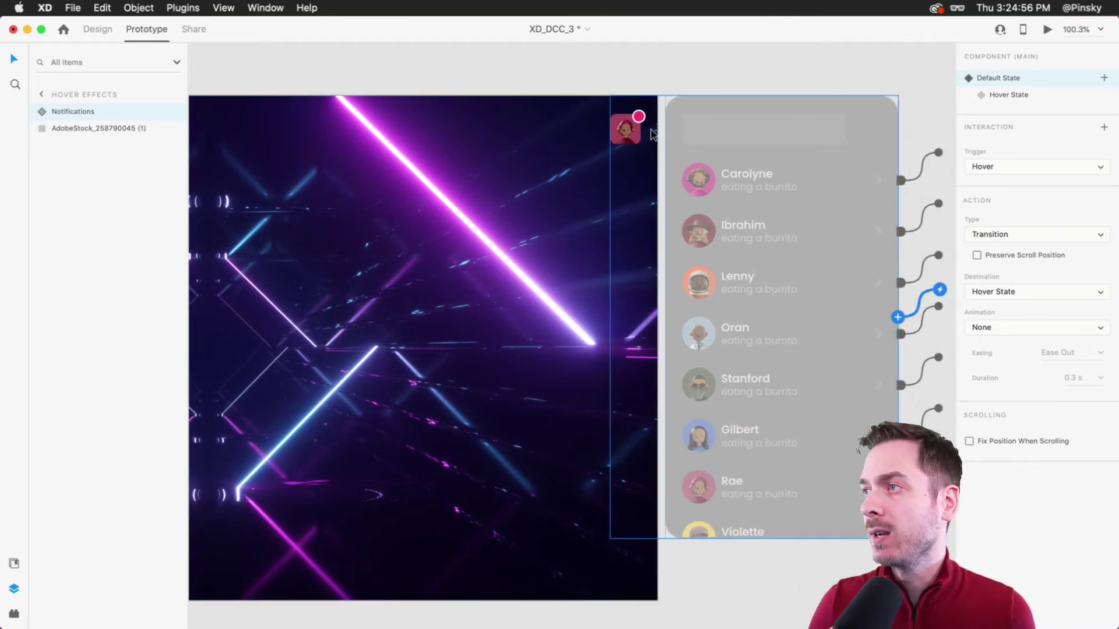
{"action": "left_click", "coordinate": [628, 125]}
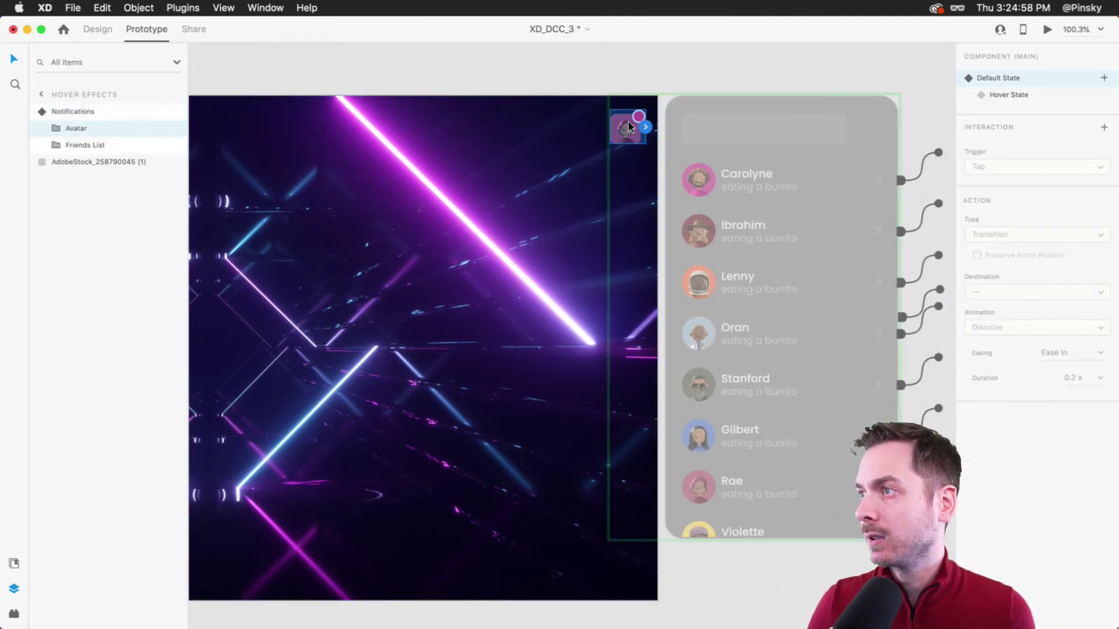
{"action": "scroll", "coordinate": [626, 122], "scroll_direction": "right", "scroll_amount": 2}
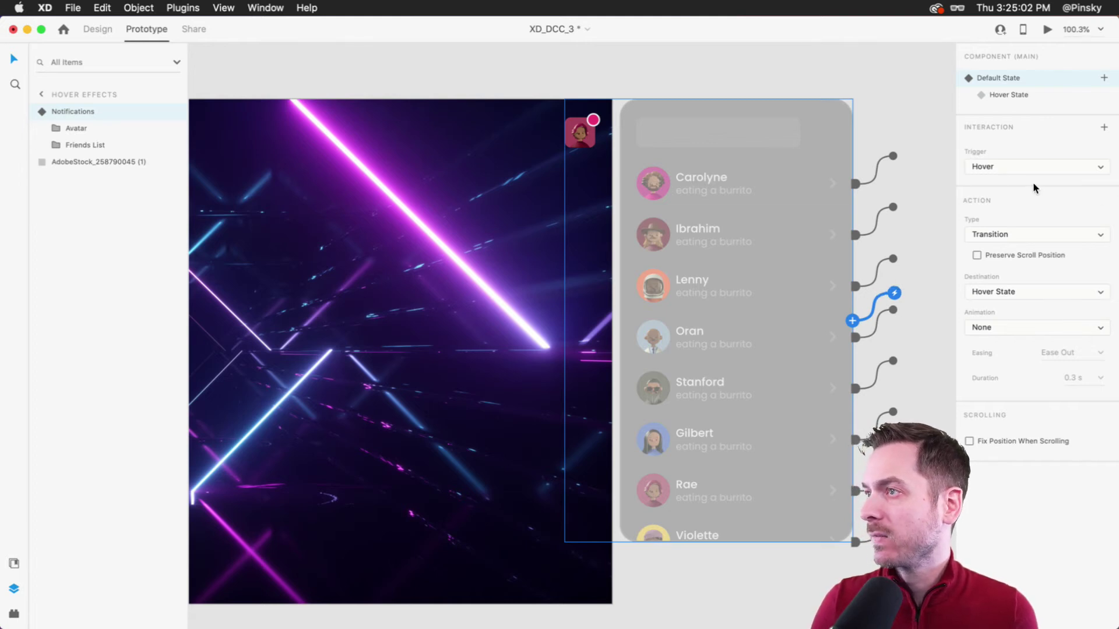
{"action": "left_click", "coordinate": [1012, 234]}
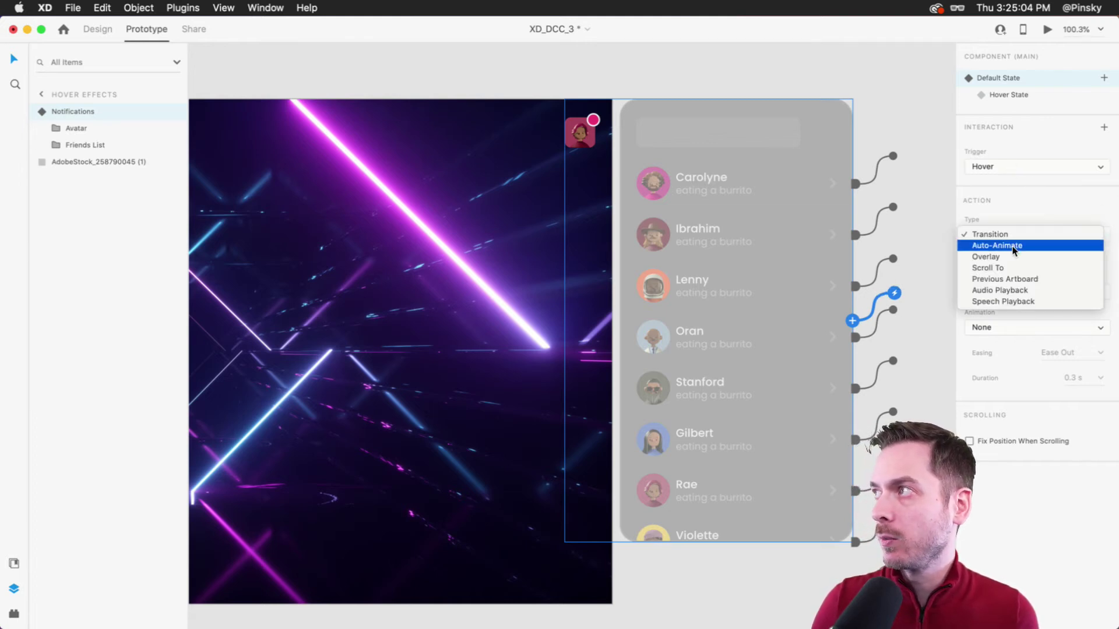
{"action": "left_click", "coordinate": [1013, 247]}
{"action": "left_click", "coordinate": [1100, 295]}
{"action": "left_click", "coordinate": [1079, 345]}
{"action": "left_click", "coordinate": [1076, 321]}
{"action": "left_click", "coordinate": [1077, 362]}
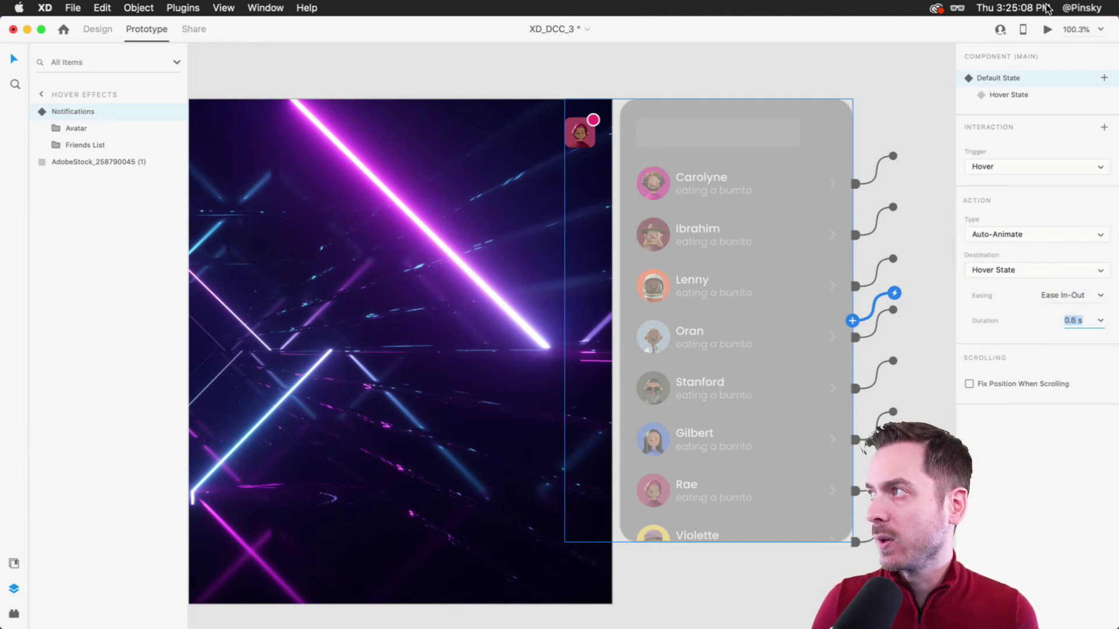
Preview the friends list sliding in when hovering over the avatar, and return to the artboard.
{"action": "left_click", "coordinate": [1047, 30]}
{"action": "mouse_move", "coordinate": [1093, 100]}
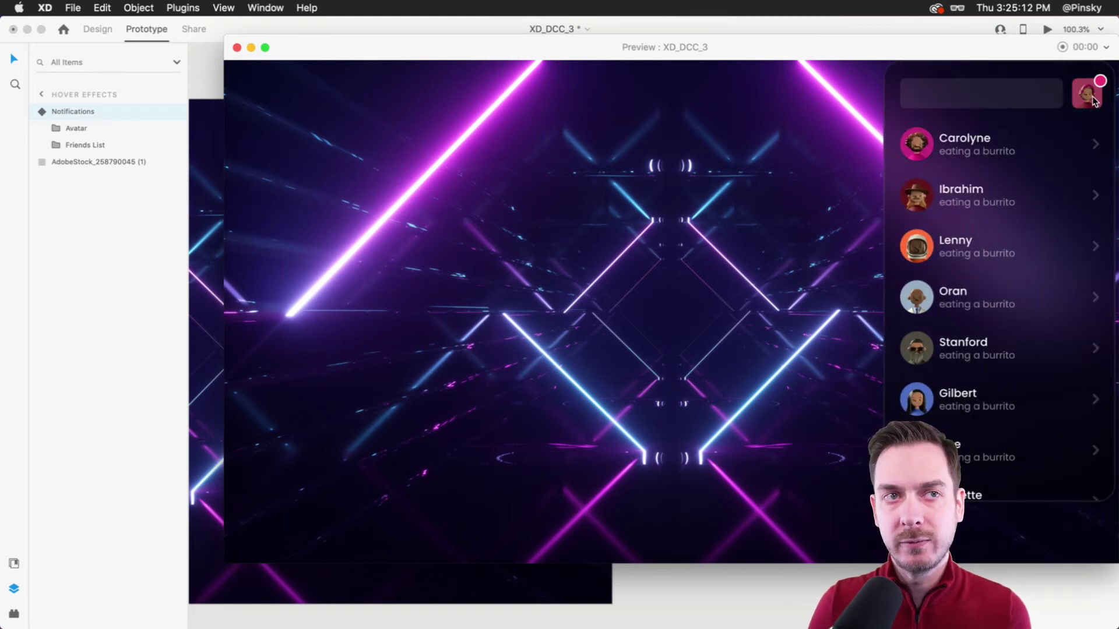
{"action": "key", "text": "super+w"}
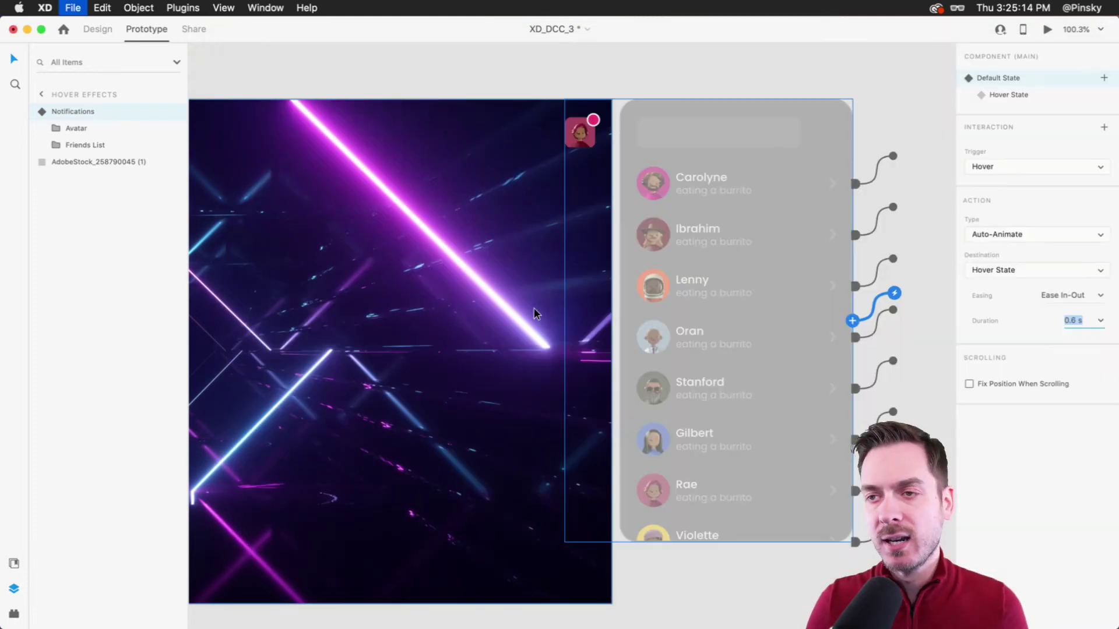
{"action": "scroll", "coordinate": [500, 181], "scroll_direction": "left", "scroll_amount": 5}
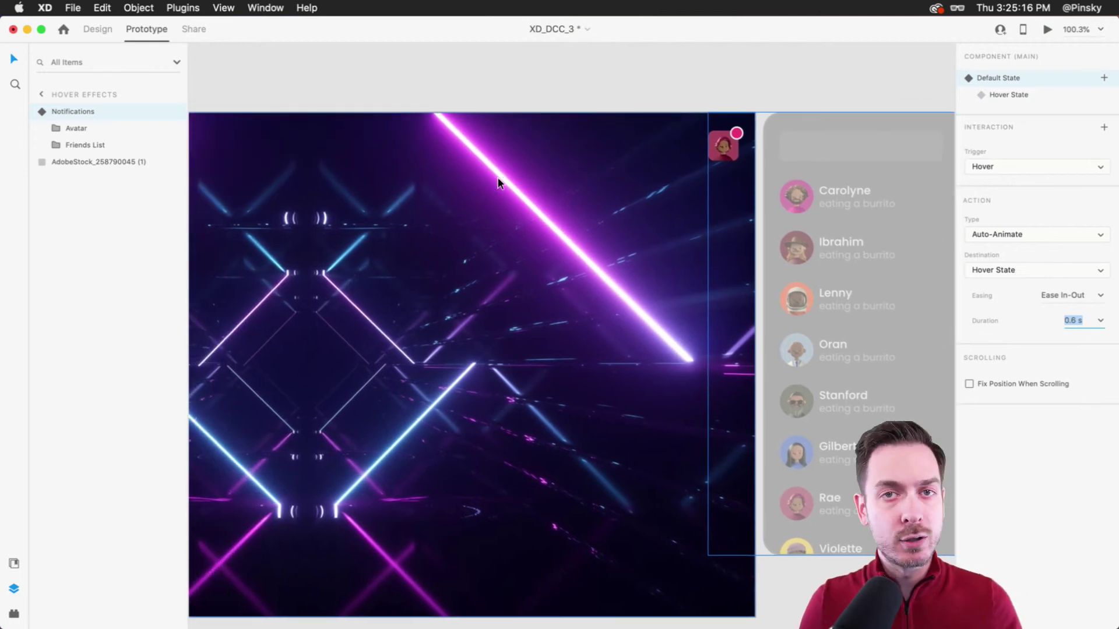